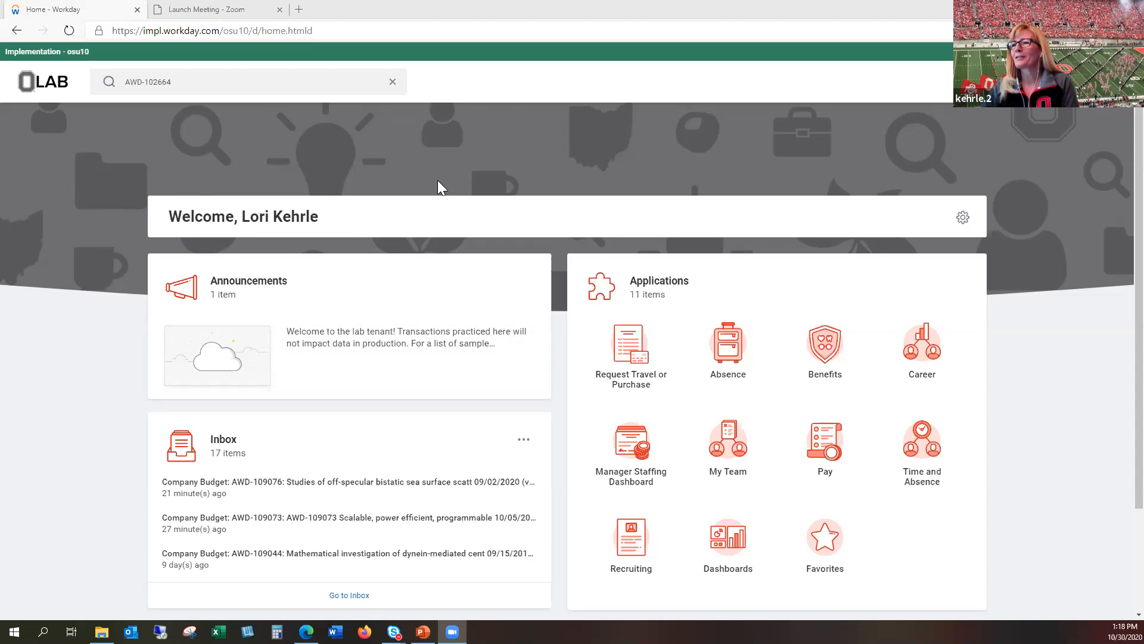
Step: Search for AWD-102664 among grants and open the award BD4ISU: Big data for Indiana State University
{"action": "left_click", "coordinate": [203, 82]}
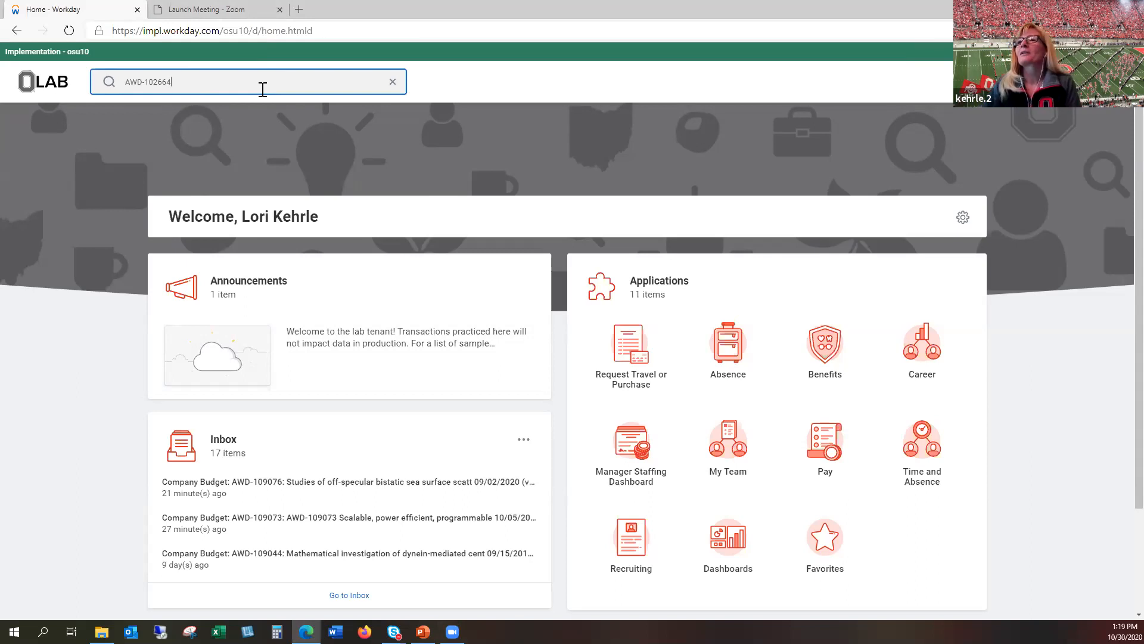
{"action": "key", "text": "Return"}
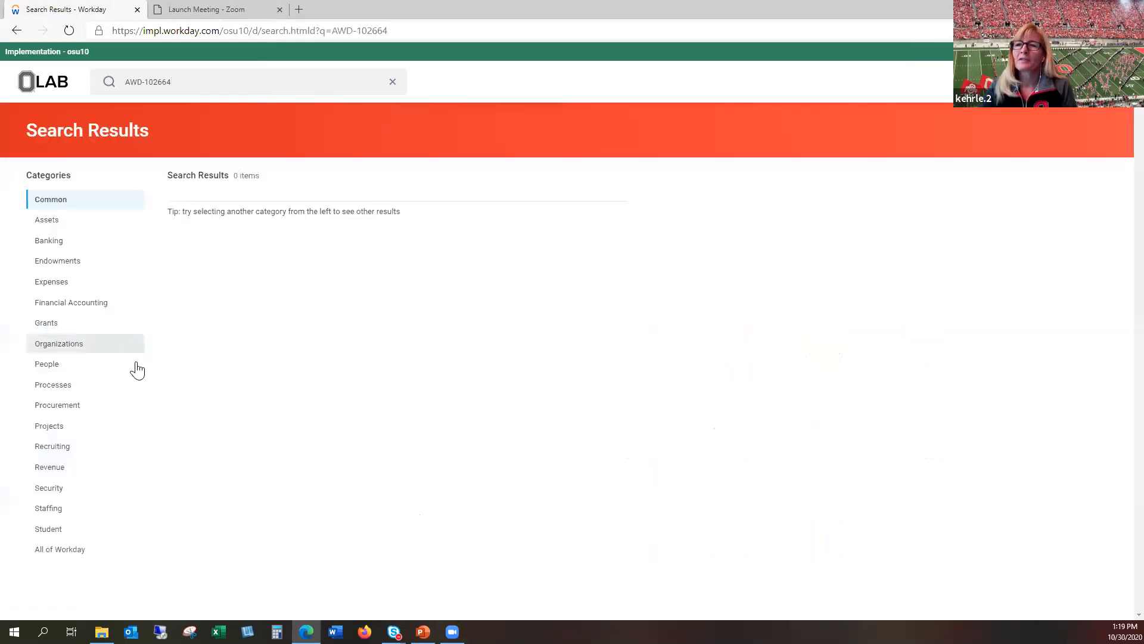
{"action": "left_click", "coordinate": [48, 324]}
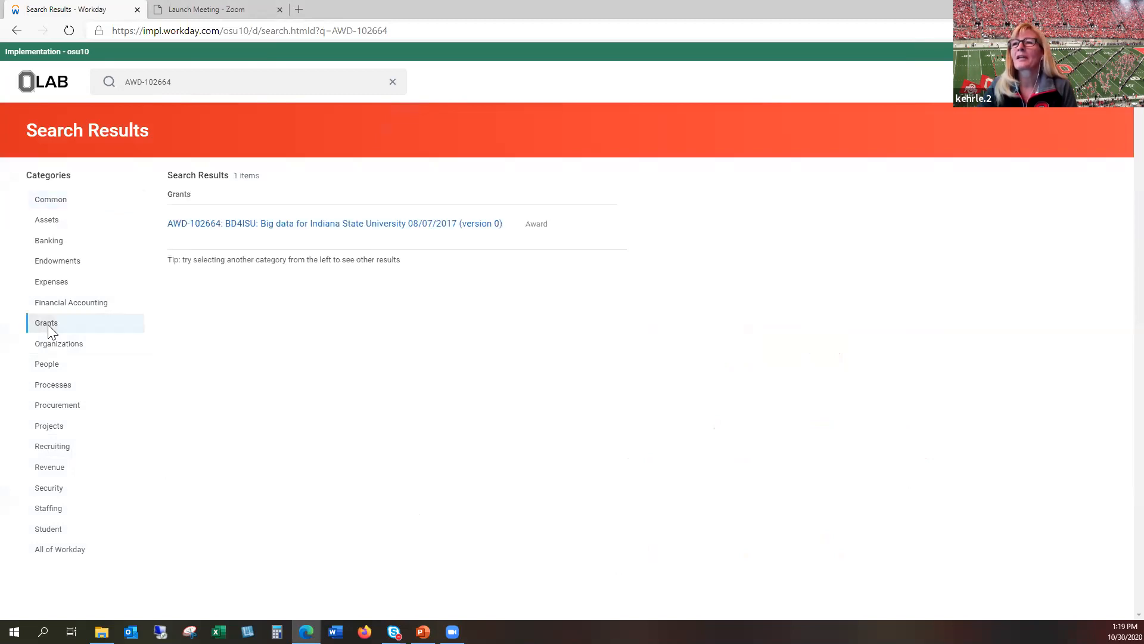
{"action": "left_click", "coordinate": [305, 225]}
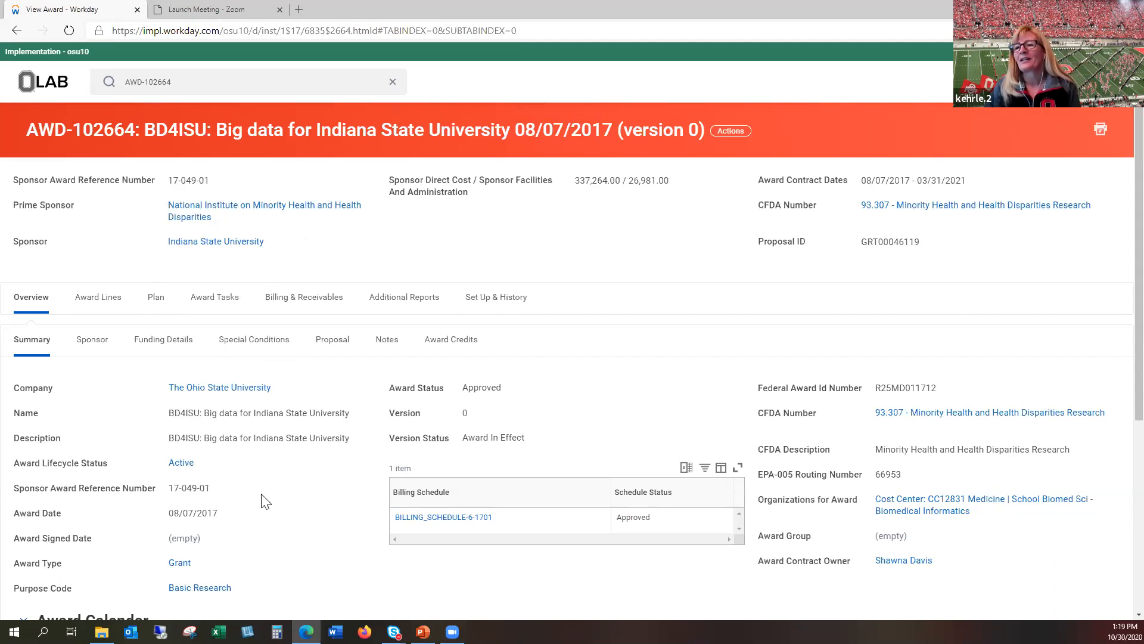
Step: Review the award's summary and calendar, sponsor, funding details, special conditions and notes
{"action": "scroll", "coordinate": [265, 501], "scroll_direction": "down", "scroll_amount": 4}
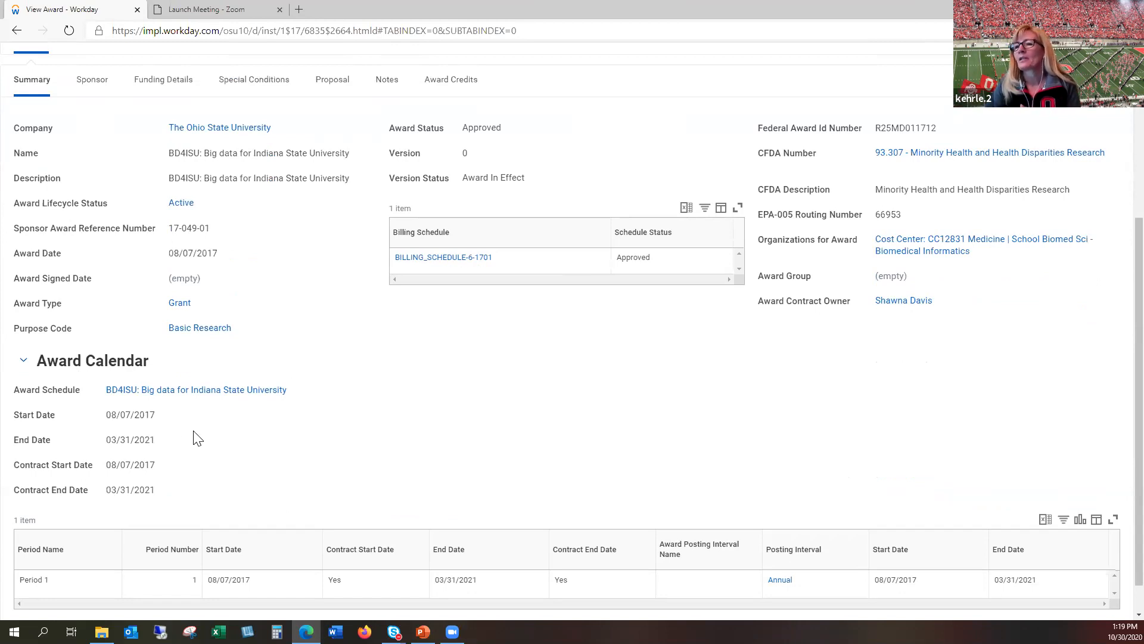
{"action": "scroll", "coordinate": [221, 429], "scroll_direction": "up", "scroll_amount": 5}
{"action": "left_click", "coordinate": [98, 341]}
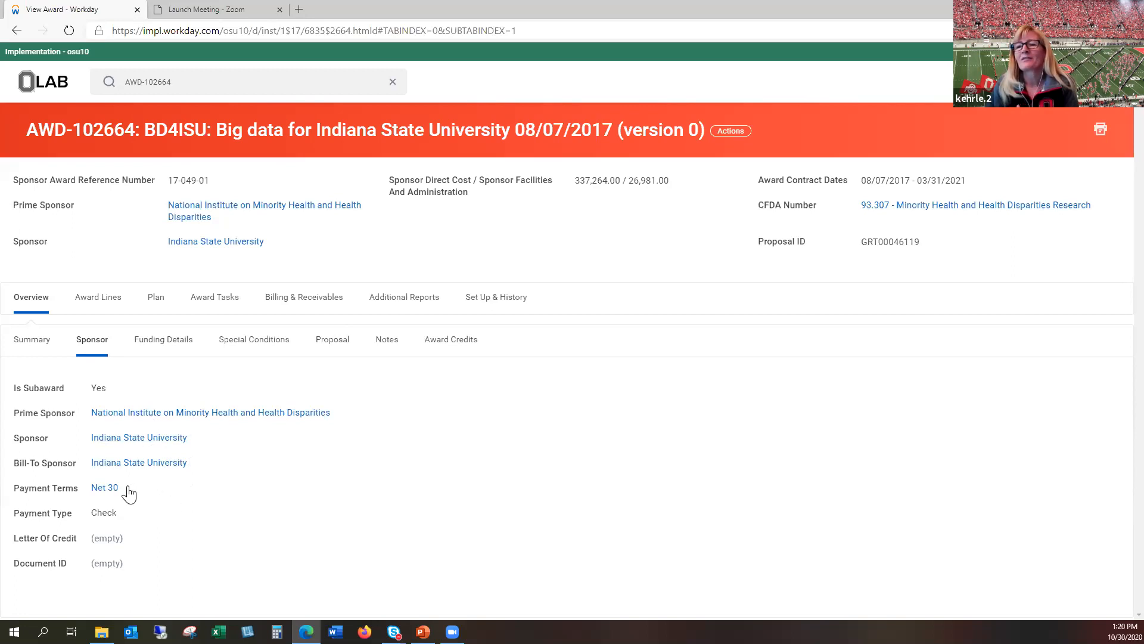
{"action": "left_click", "coordinate": [165, 350]}
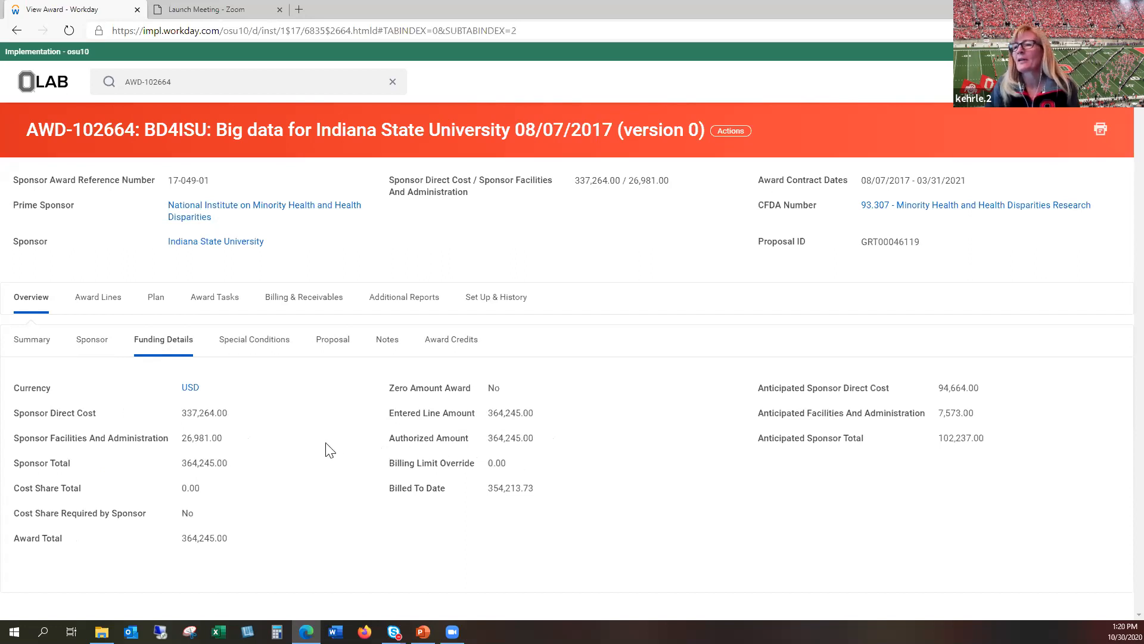
{"action": "left_click", "coordinate": [257, 350]}
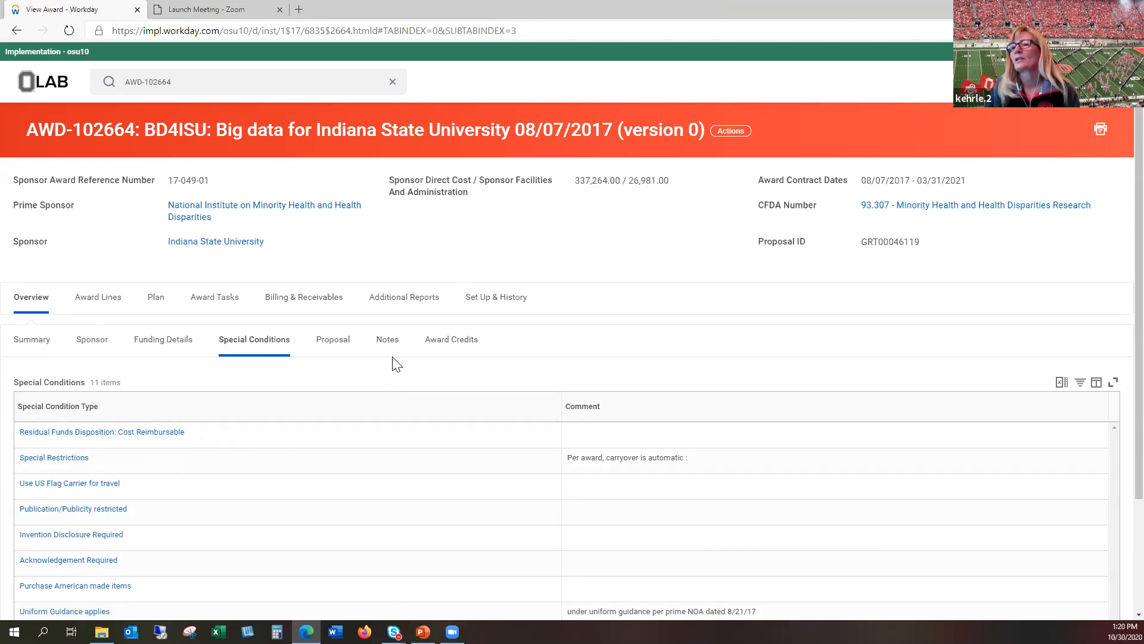
{"action": "left_click", "coordinate": [388, 342]}
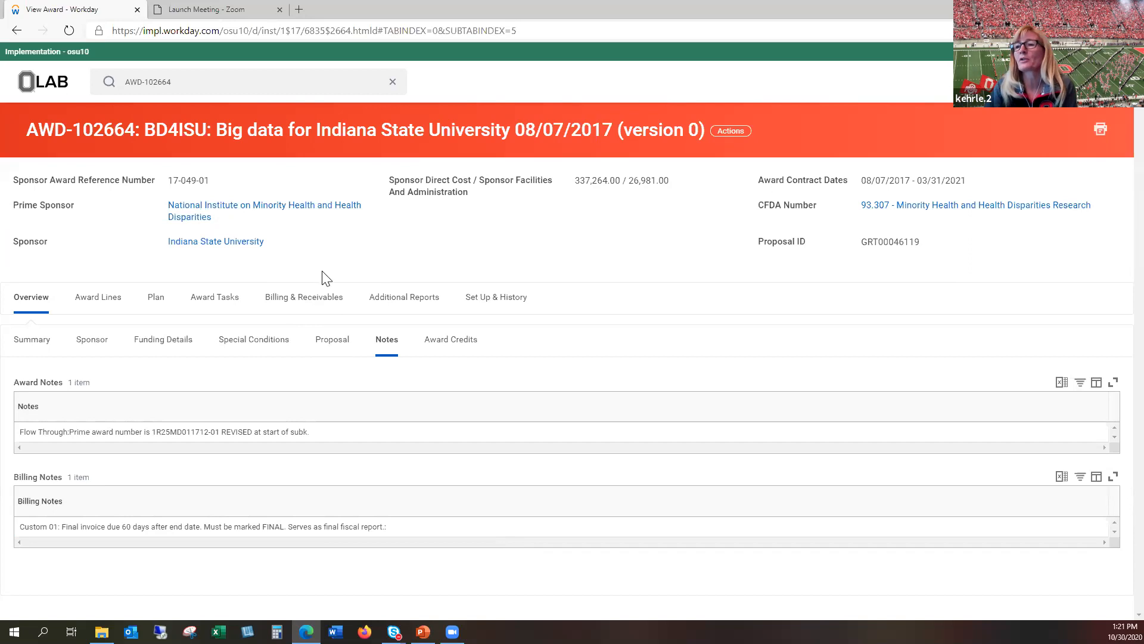
Step: Open BILLING_SCHEDULE-6-1701 from the award's billing and receivables schedules and review its invoice information and lines
{"action": "left_click", "coordinate": [295, 307]}
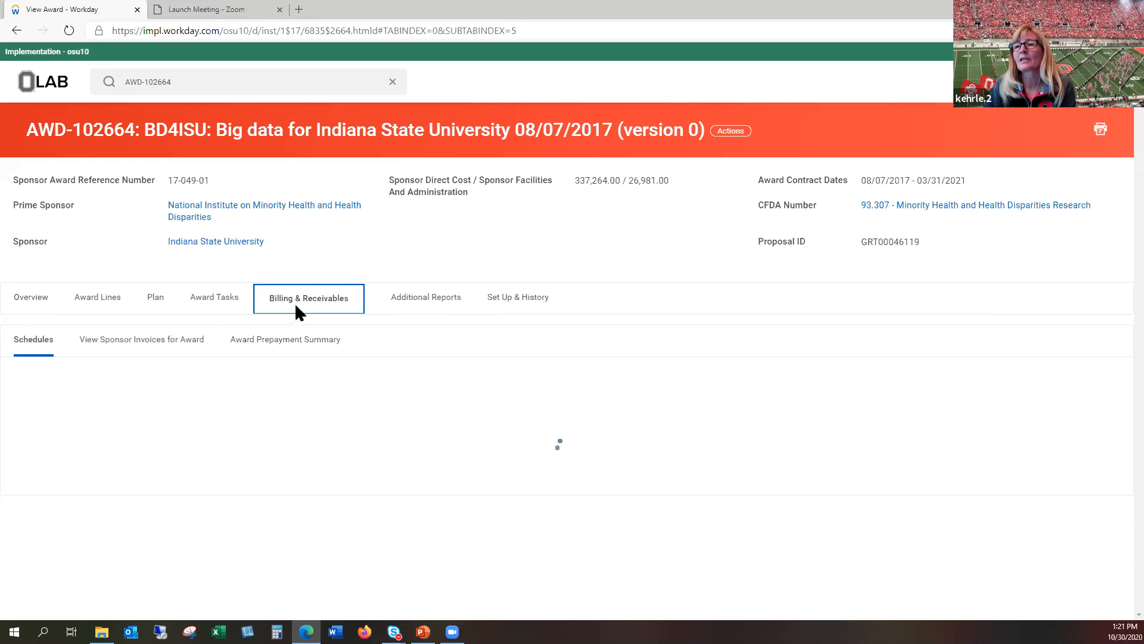
{"action": "left_click", "coordinate": [27, 340]}
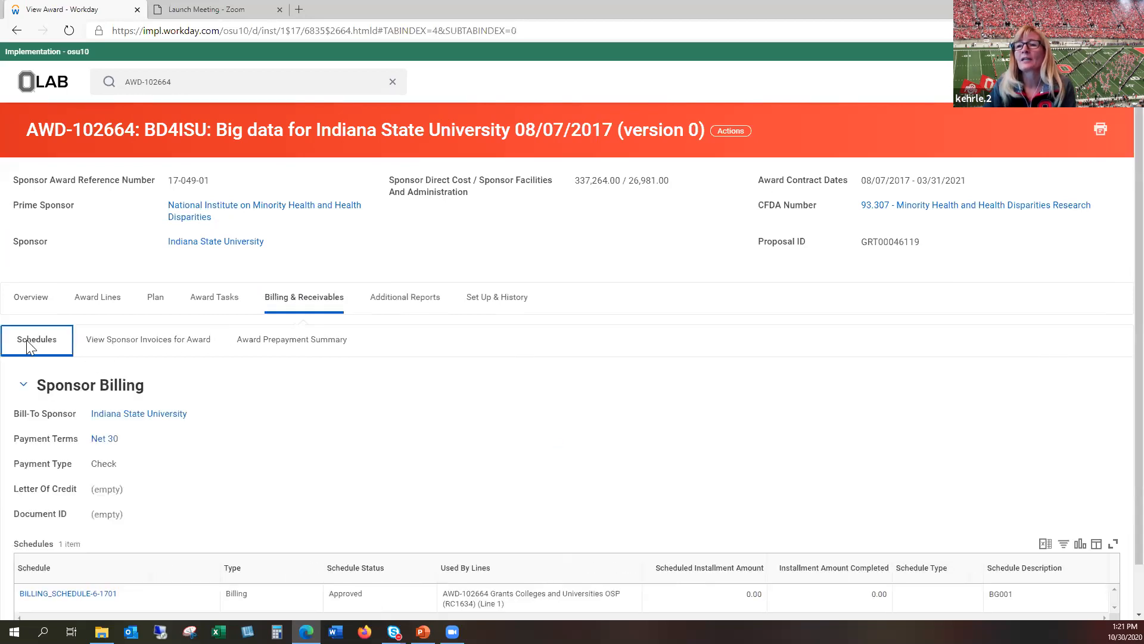
{"action": "scroll", "coordinate": [237, 424], "scroll_direction": "down", "scroll_amount": 1}
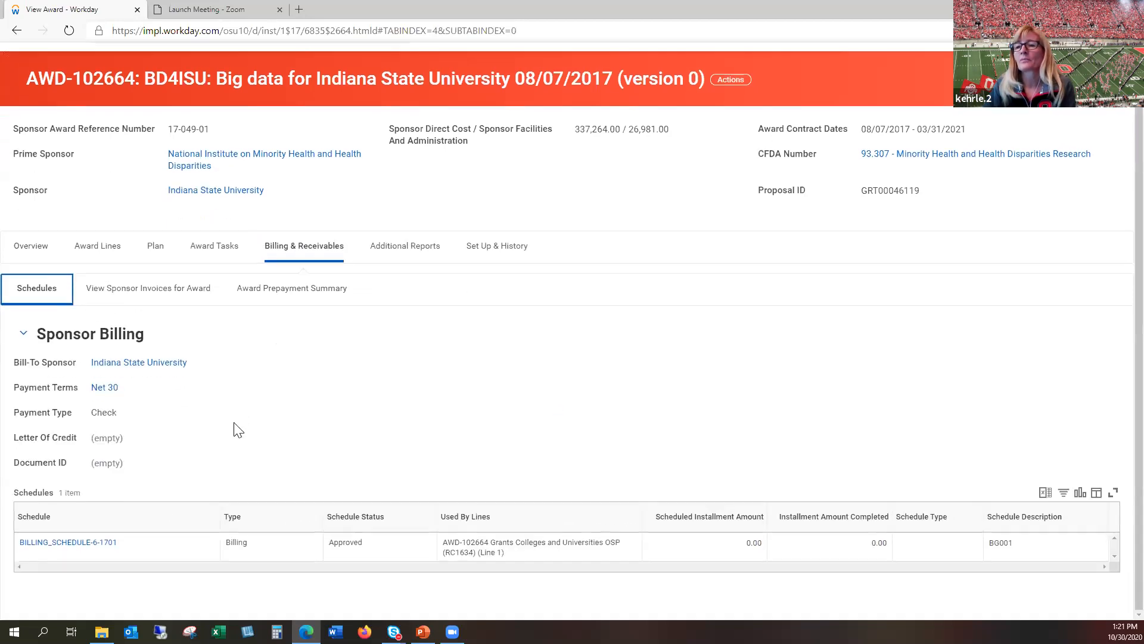
{"action": "left_click", "coordinate": [81, 547]}
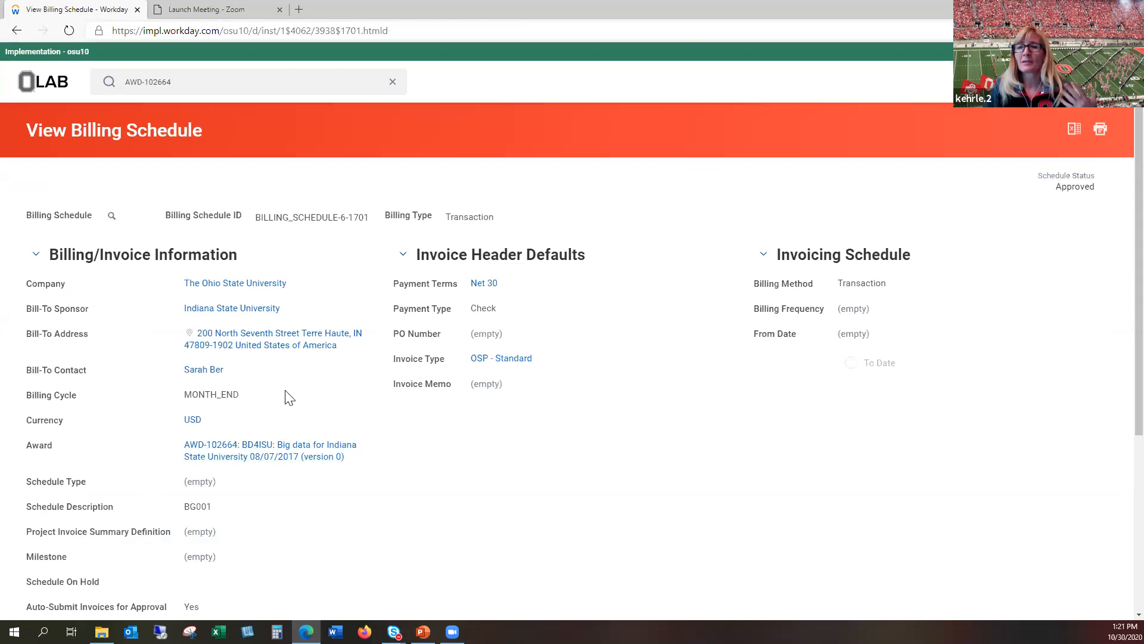
{"action": "scroll", "coordinate": [317, 402], "scroll_direction": "down", "scroll_amount": 2}
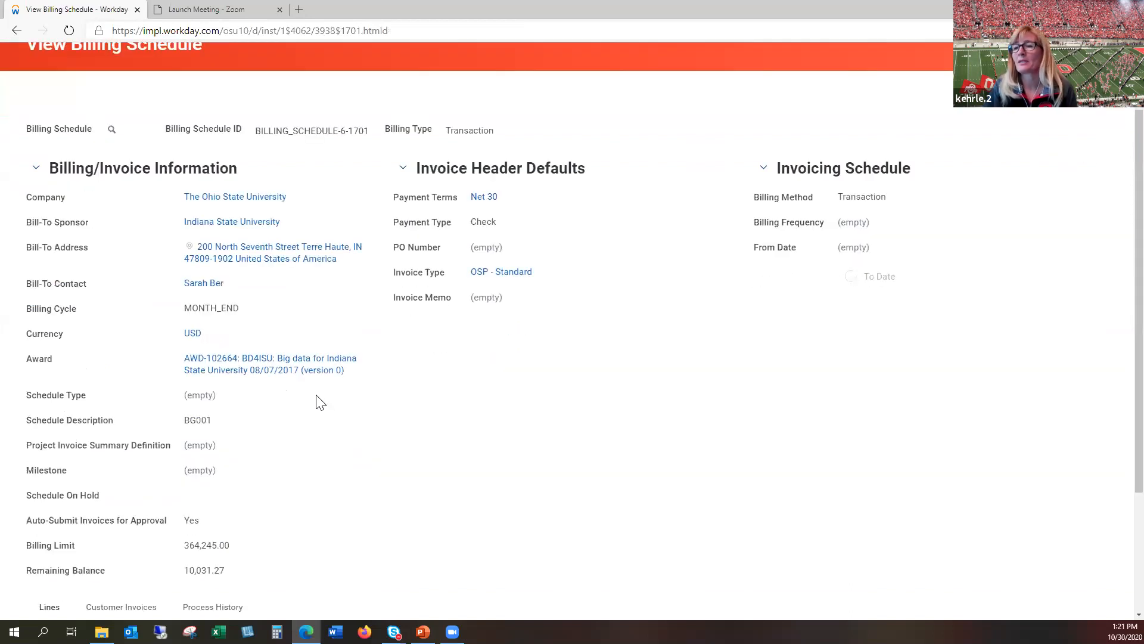
{"action": "scroll", "coordinate": [319, 401], "scroll_direction": "down", "scroll_amount": 3}
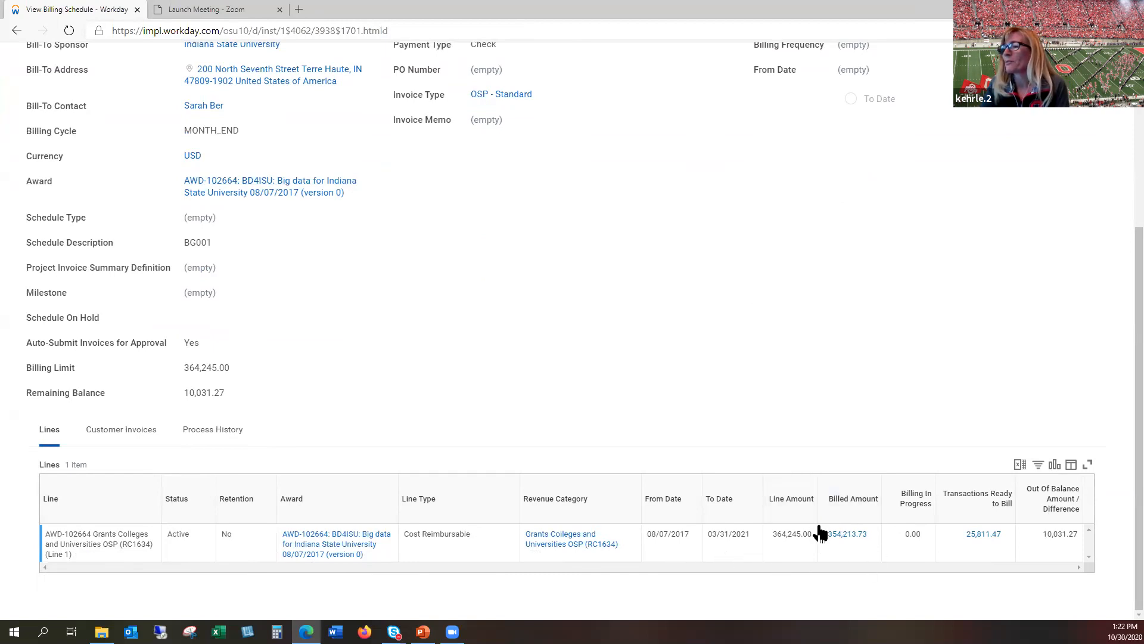
Step: Examine the billing schedule line's transactions ready to bill in an enlarged list, and close the list
{"action": "left_click", "coordinate": [982, 538]}
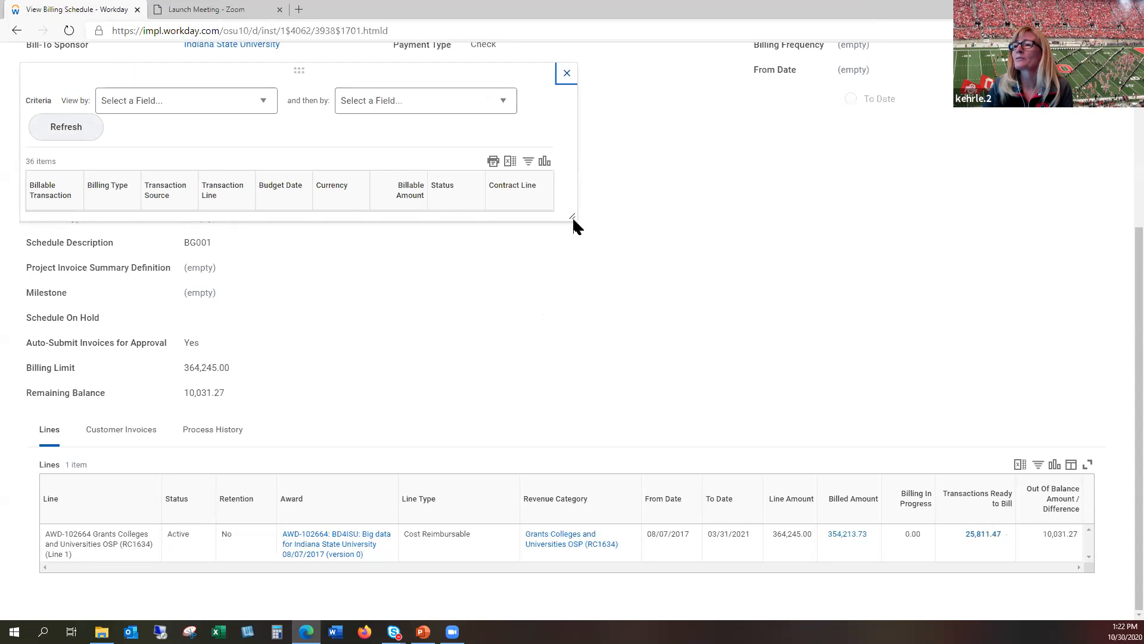
{"action": "left_click_drag", "start_coordinate": [573, 222], "coordinate": [836, 402]}
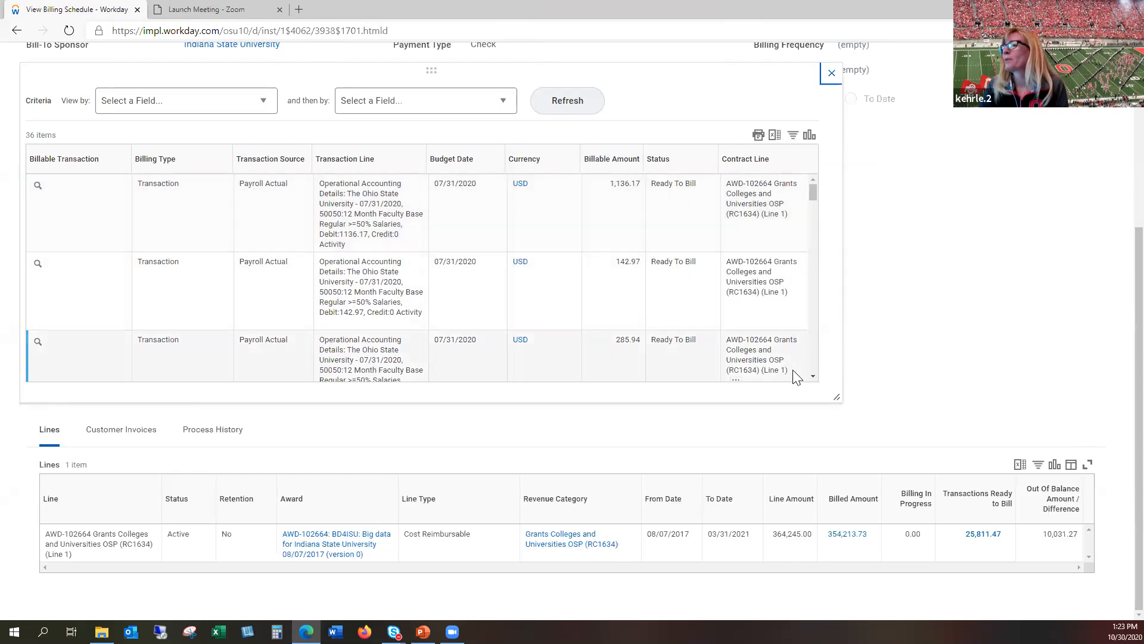
{"action": "left_click", "coordinate": [813, 376]}
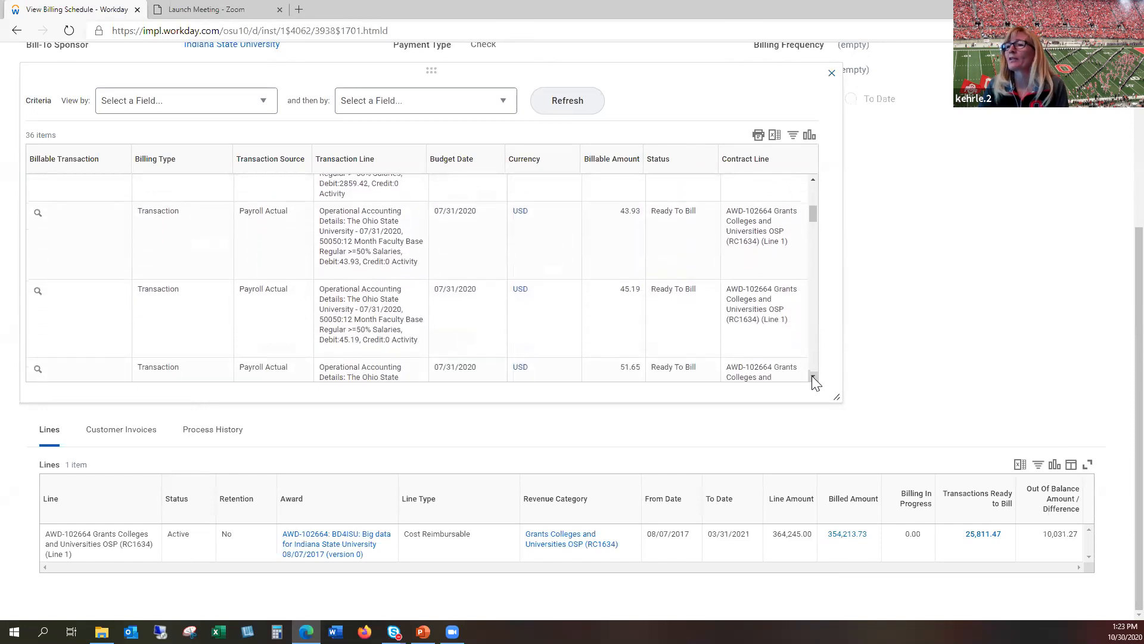
{"action": "left_click", "coordinate": [812, 376]}
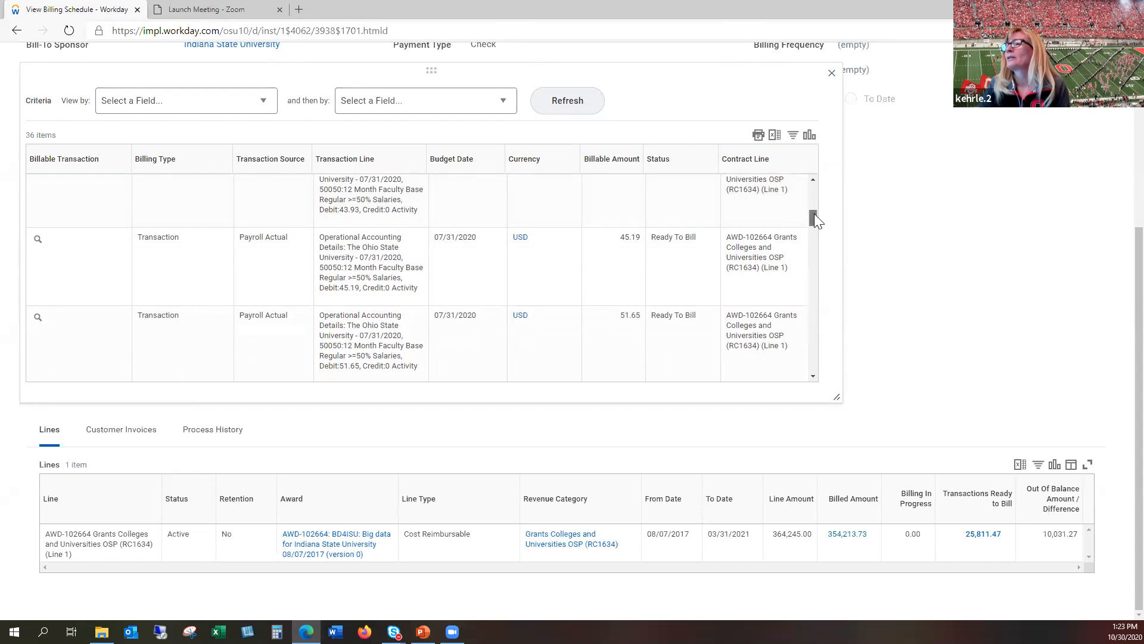
{"action": "left_click_drag", "start_coordinate": [814, 213], "coordinate": [817, 186]}
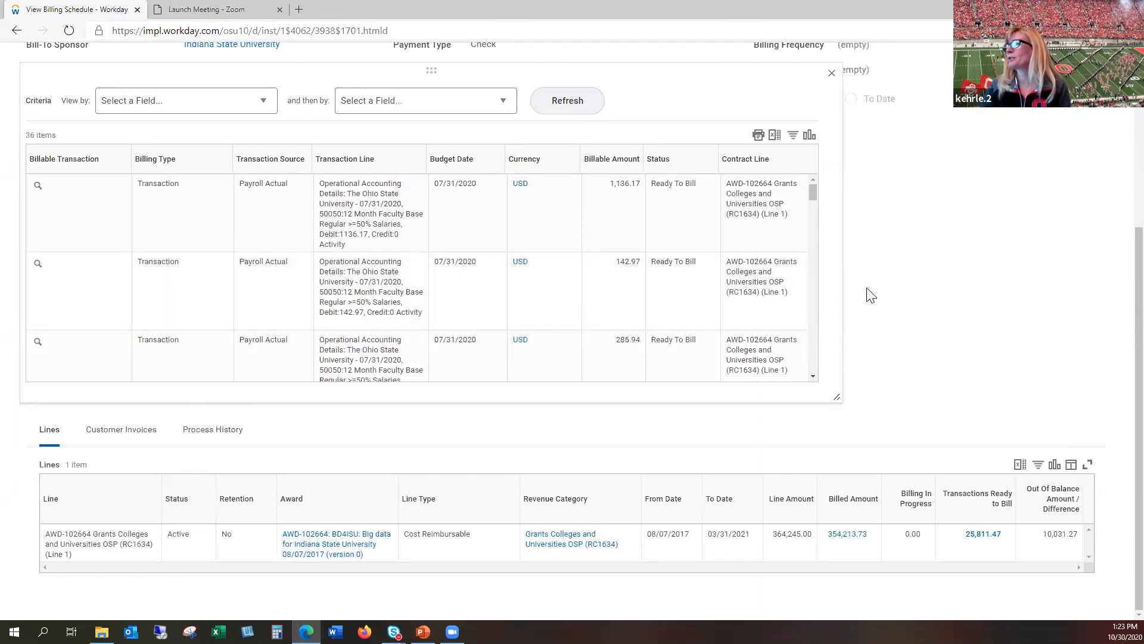
{"action": "left_click", "coordinate": [831, 75]}
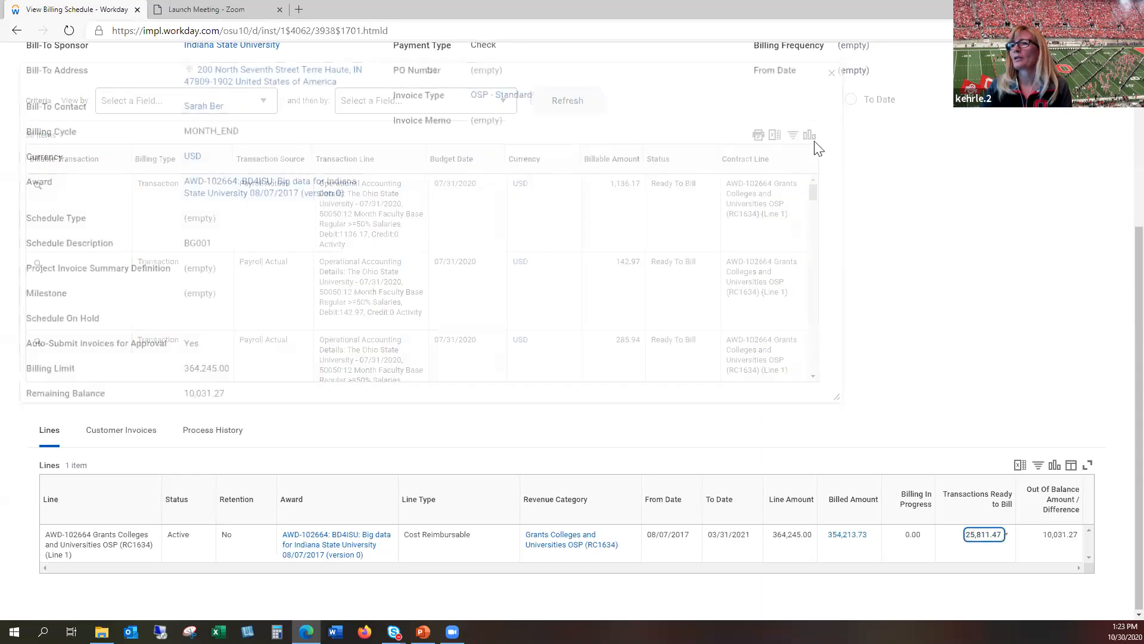
Step: Return to award AWD-102664 and inspect the transactions behind the award line summary's cost reimbursable scheduled, in progress and ready to bill amount
{"action": "scroll", "coordinate": [229, 363], "scroll_direction": "up", "scroll_amount": 3}
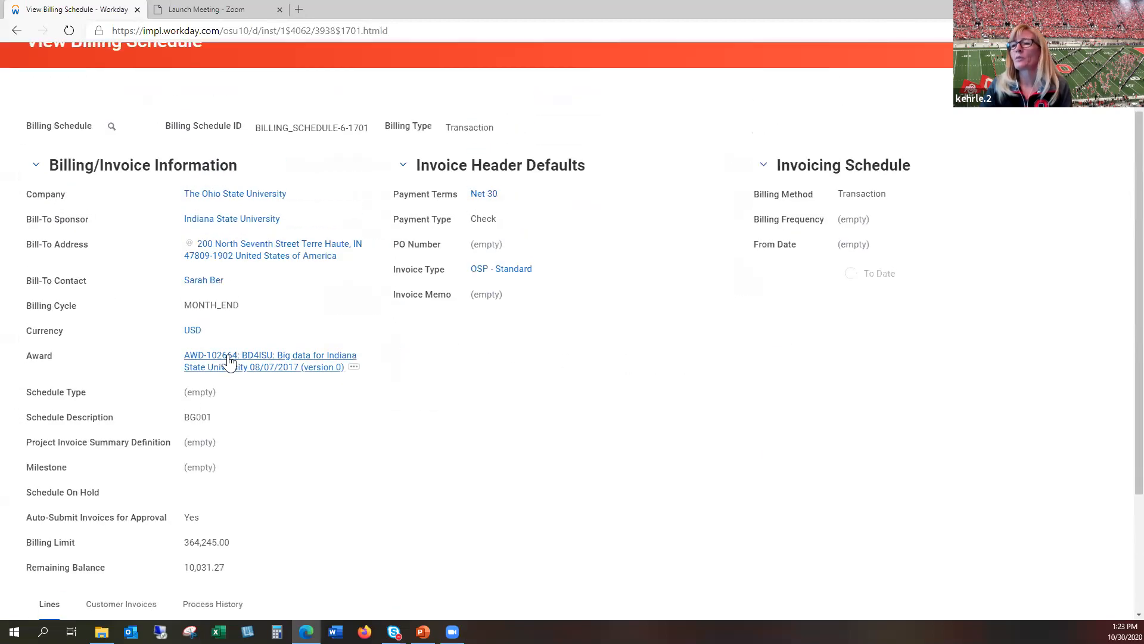
{"action": "left_click", "coordinate": [229, 362]}
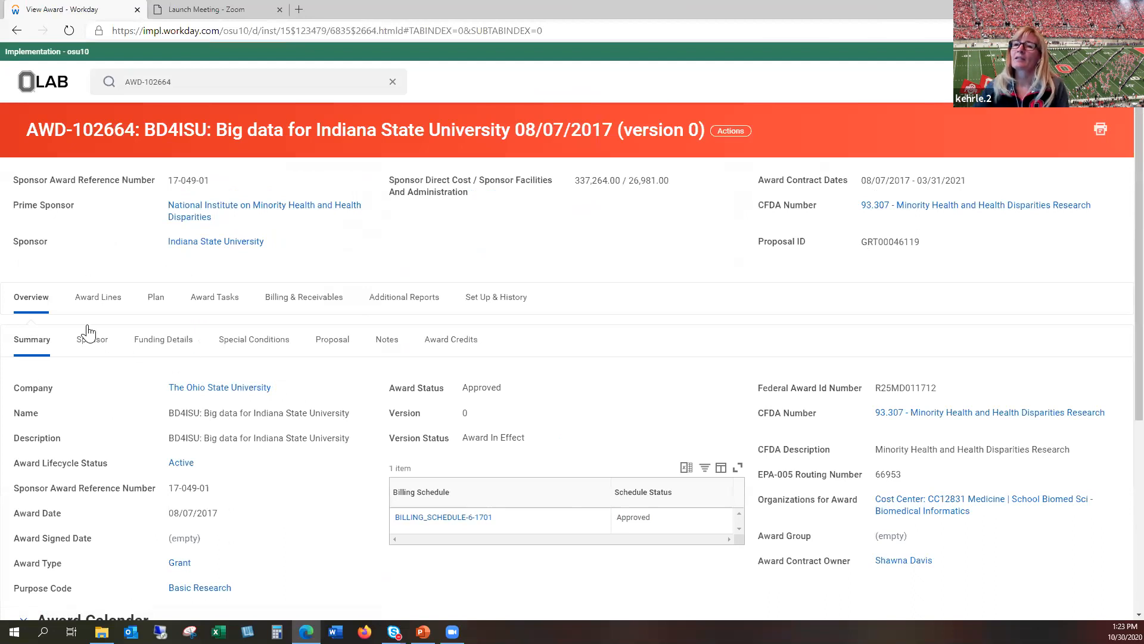
{"action": "left_click", "coordinate": [95, 302]}
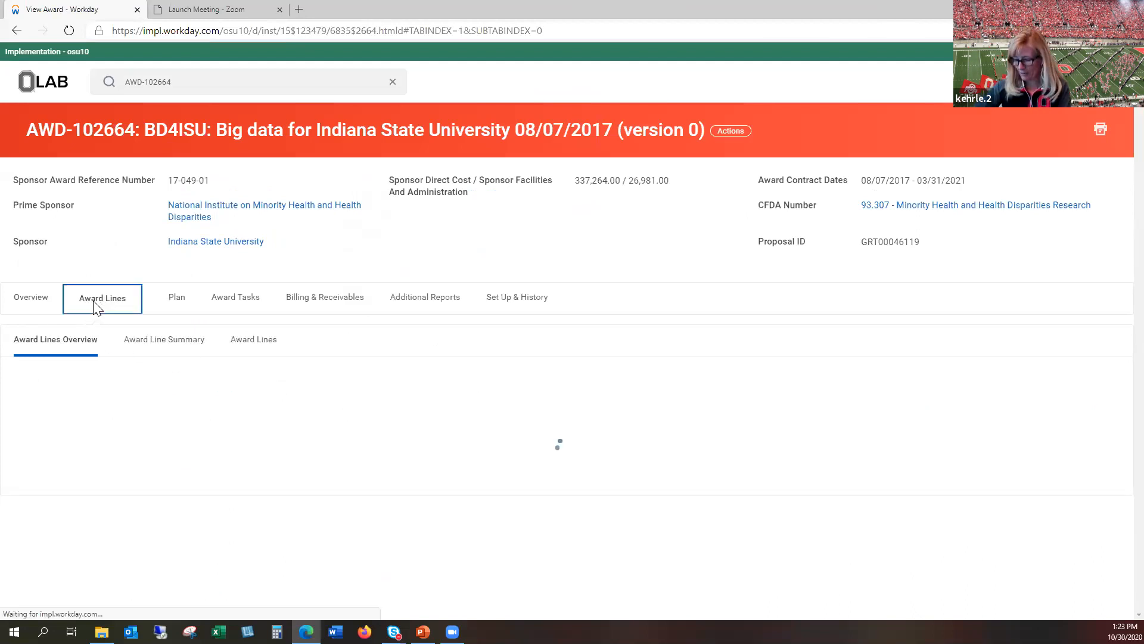
{"action": "left_click", "coordinate": [166, 344]}
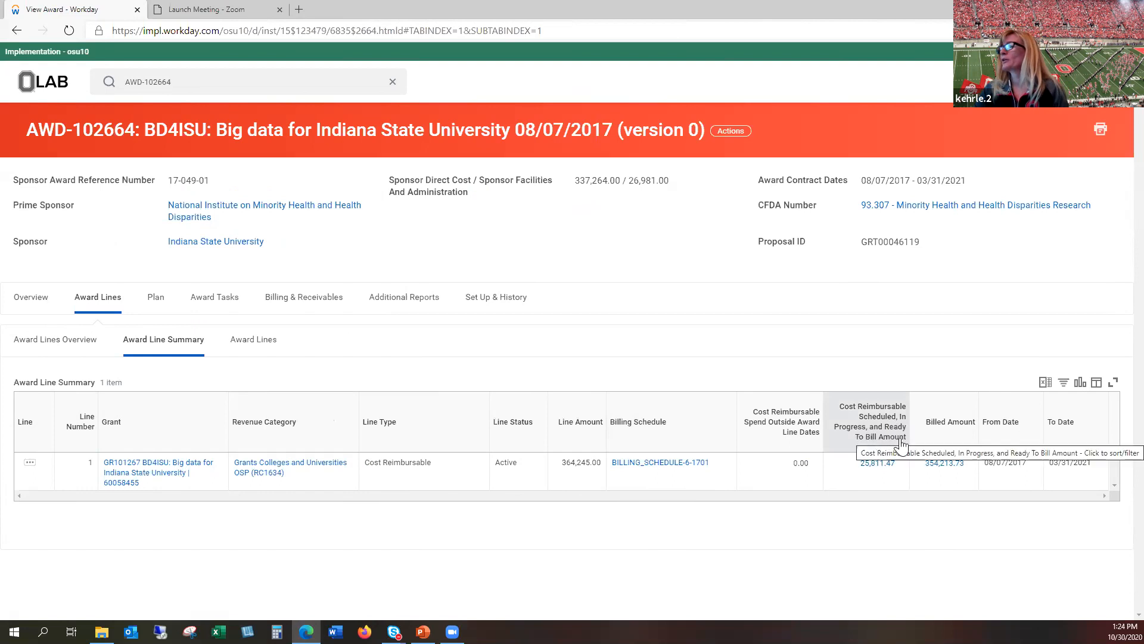
{"action": "left_click", "coordinate": [875, 469]}
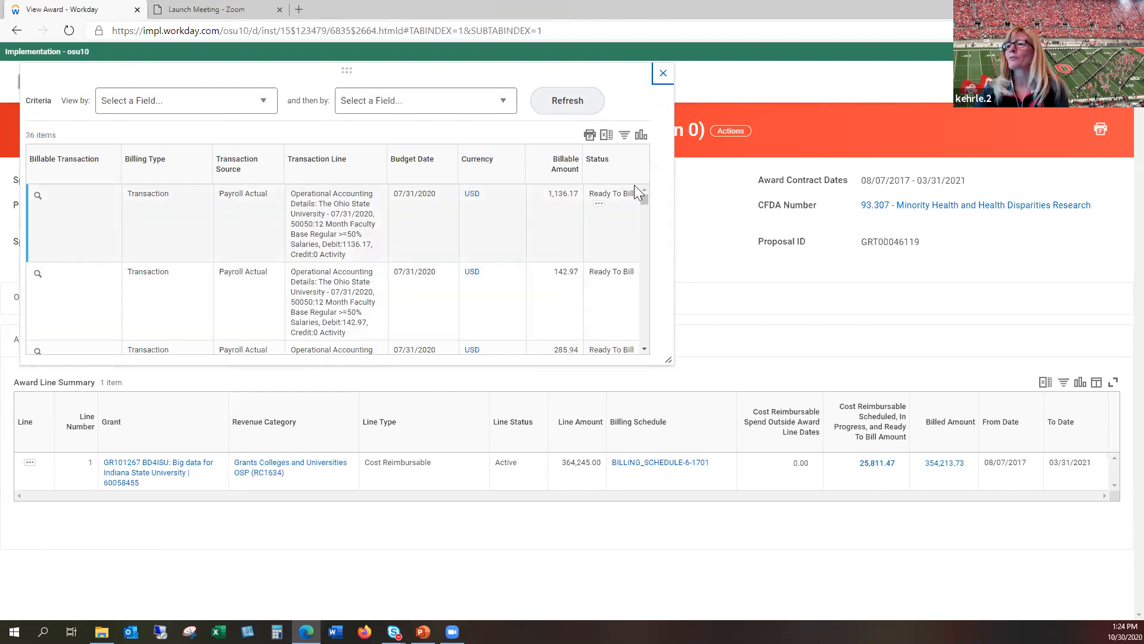
{"action": "left_click", "coordinate": [661, 76]}
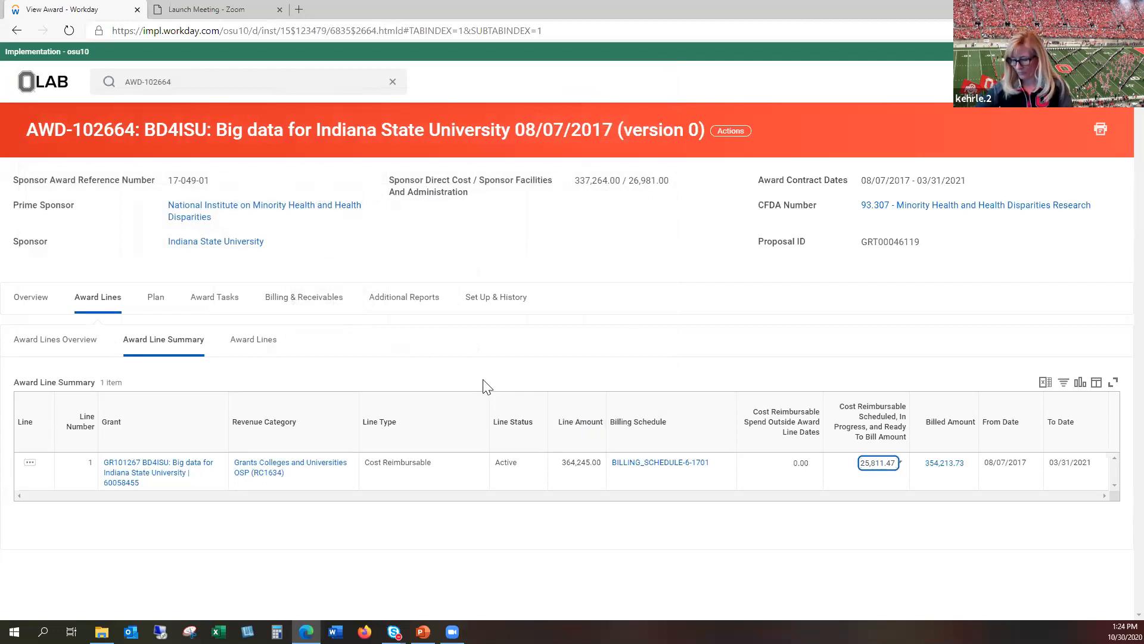
Step: Switch to PowerPoint, start the slide show from the current Demo #3.1 slide and advance to the General Billing Information slide
{"action": "left_click", "coordinate": [424, 631]}
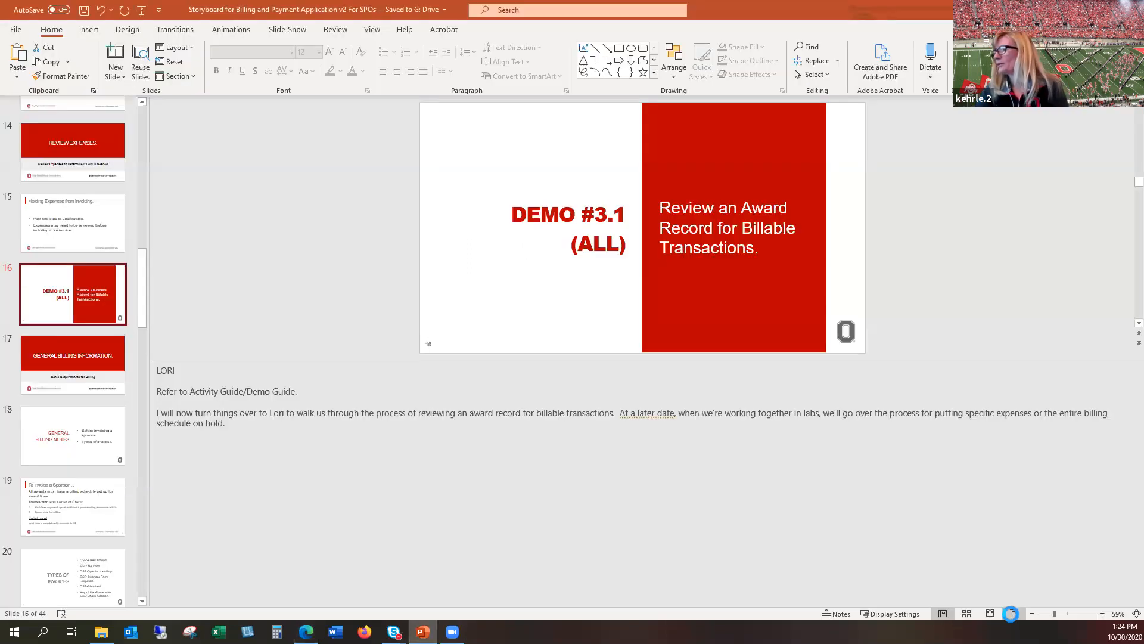
{"action": "left_click", "coordinate": [1014, 613]}
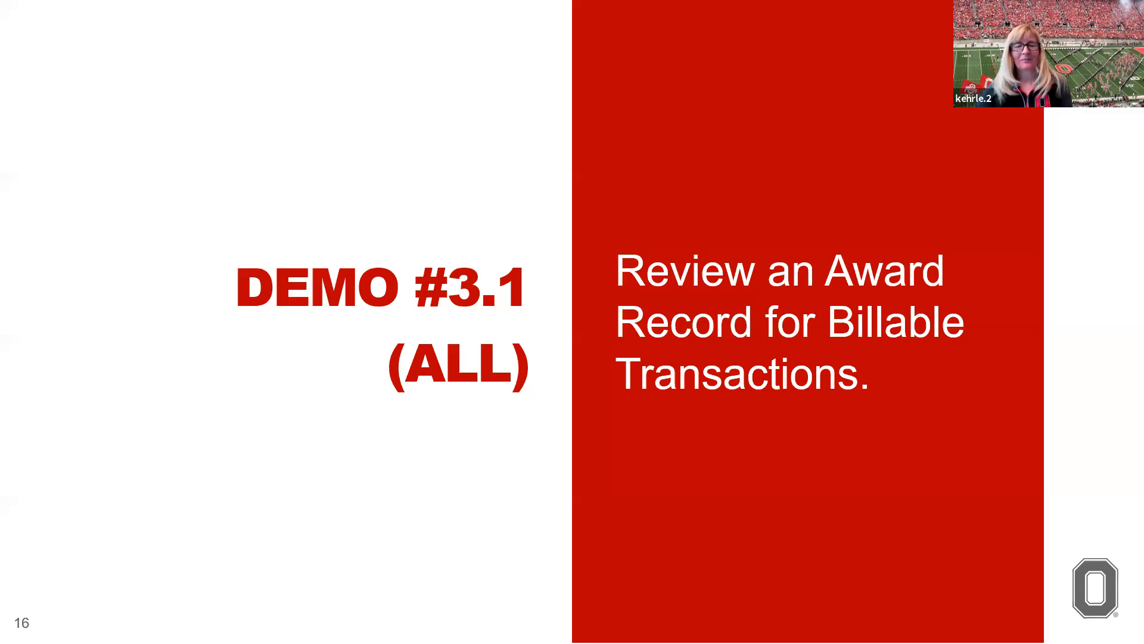
{"action": "key", "text": "Right"}
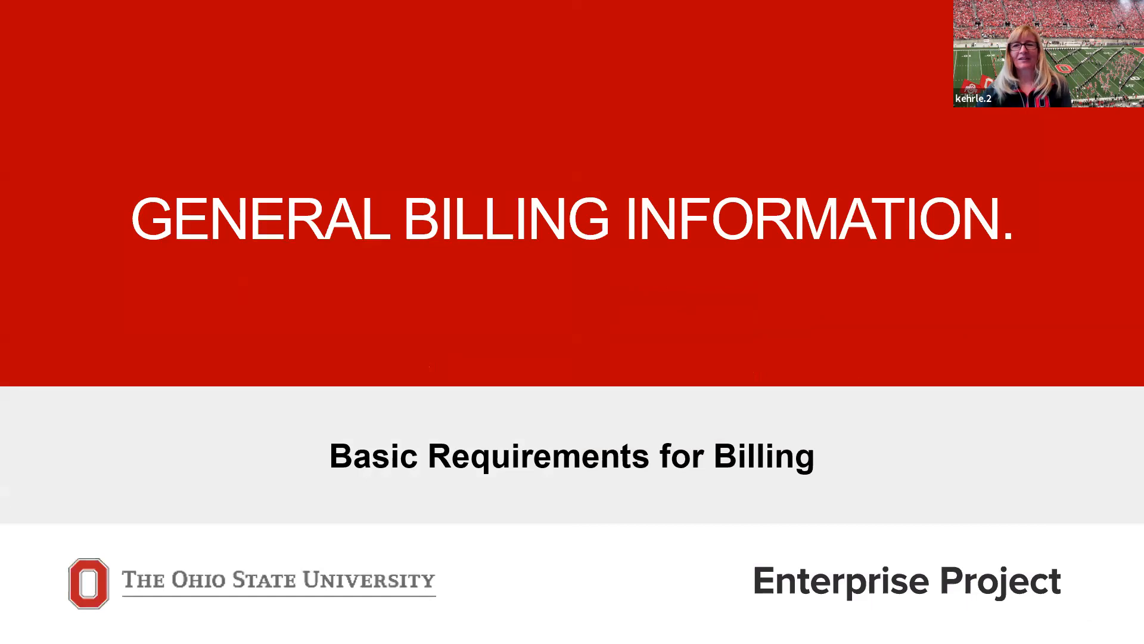
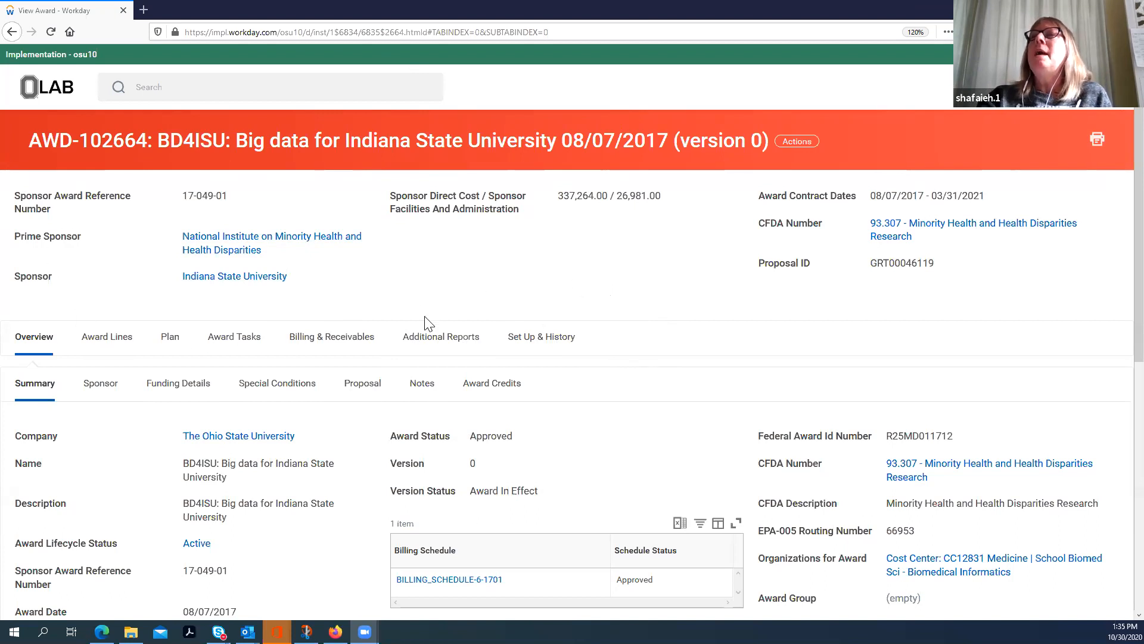
Step: Start creating a customer invoice for award grant transactions from award AWD-102664, search by that award and review the invoice to be created
{"action": "left_click", "coordinate": [792, 143]}
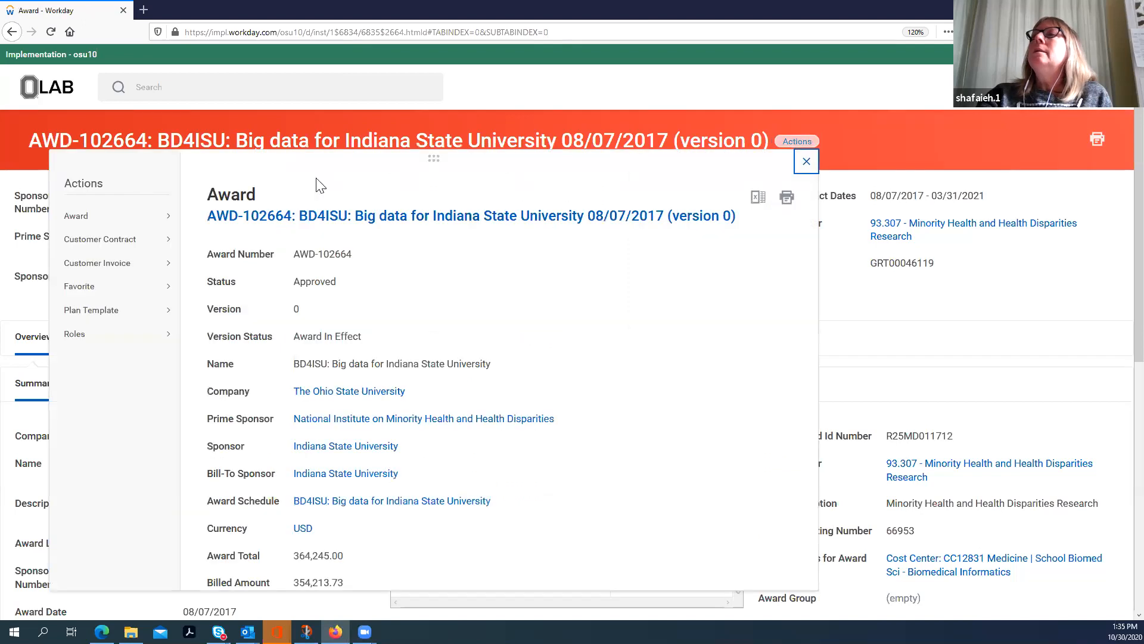
{"action": "mouse_move", "coordinate": [90, 217]}
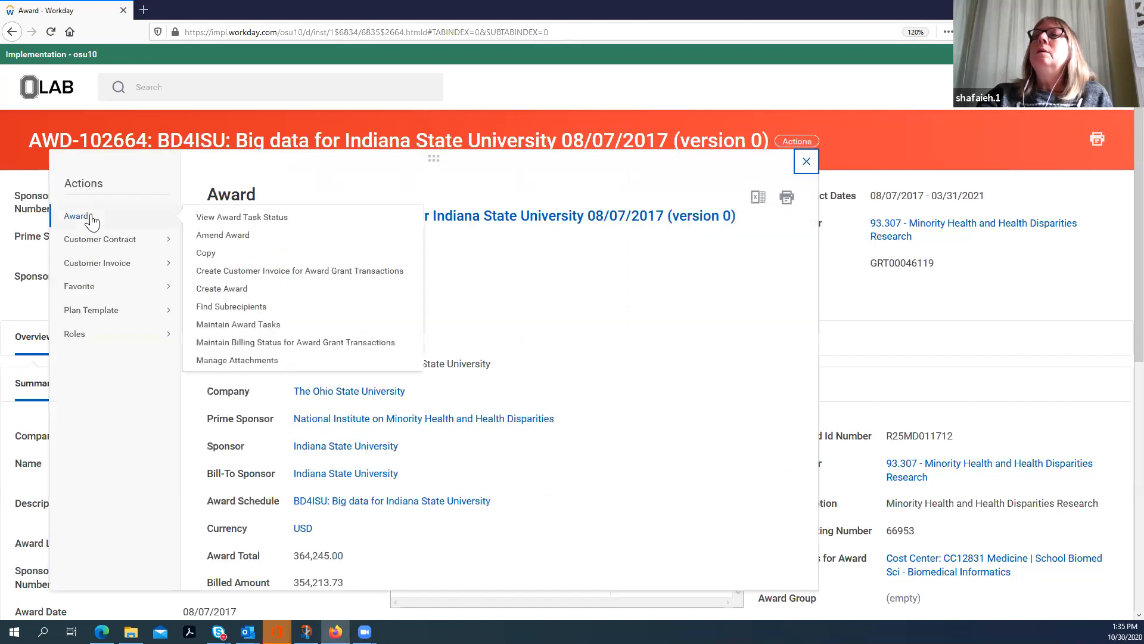
{"action": "left_click", "coordinate": [241, 273]}
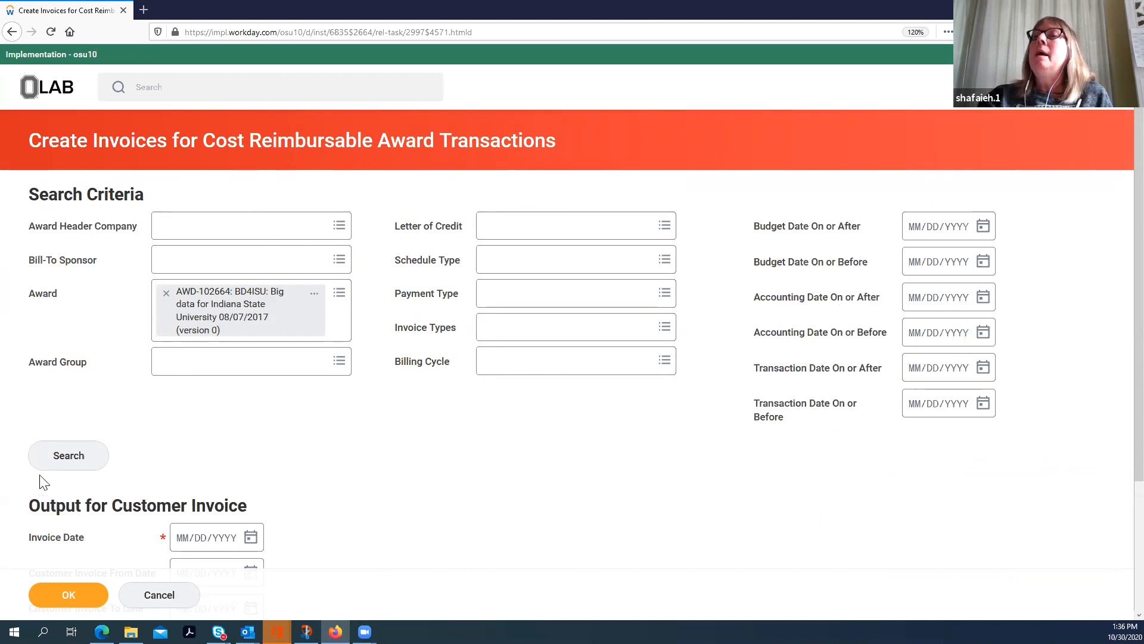
{"action": "left_click", "coordinate": [67, 461]}
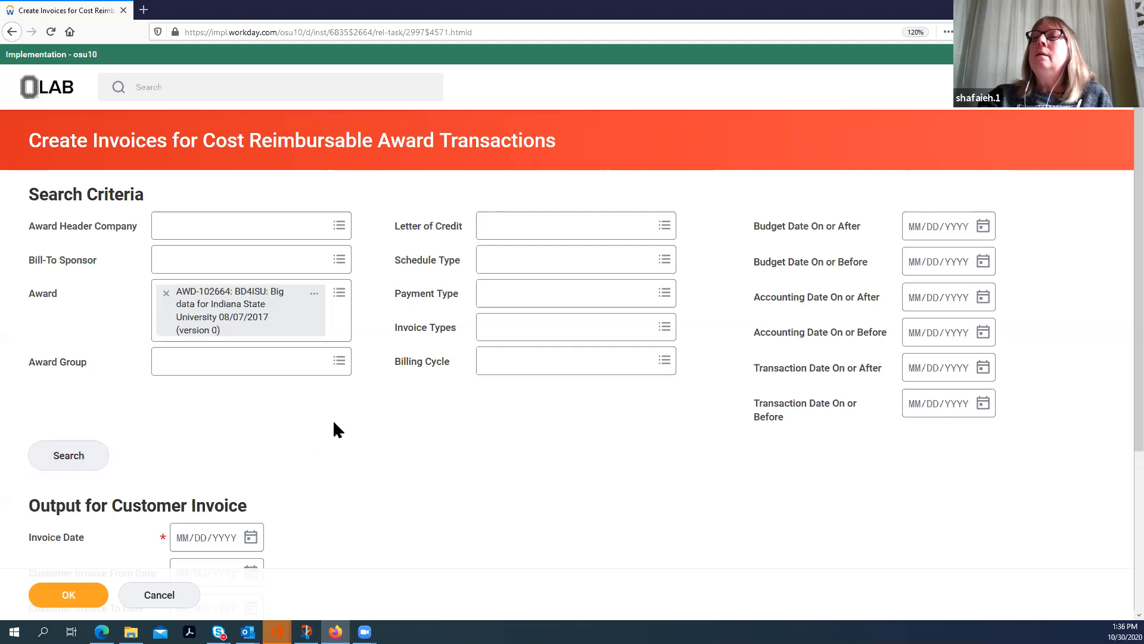
{"action": "scroll", "coordinate": [335, 417], "scroll_direction": "down", "scroll_amount": 4}
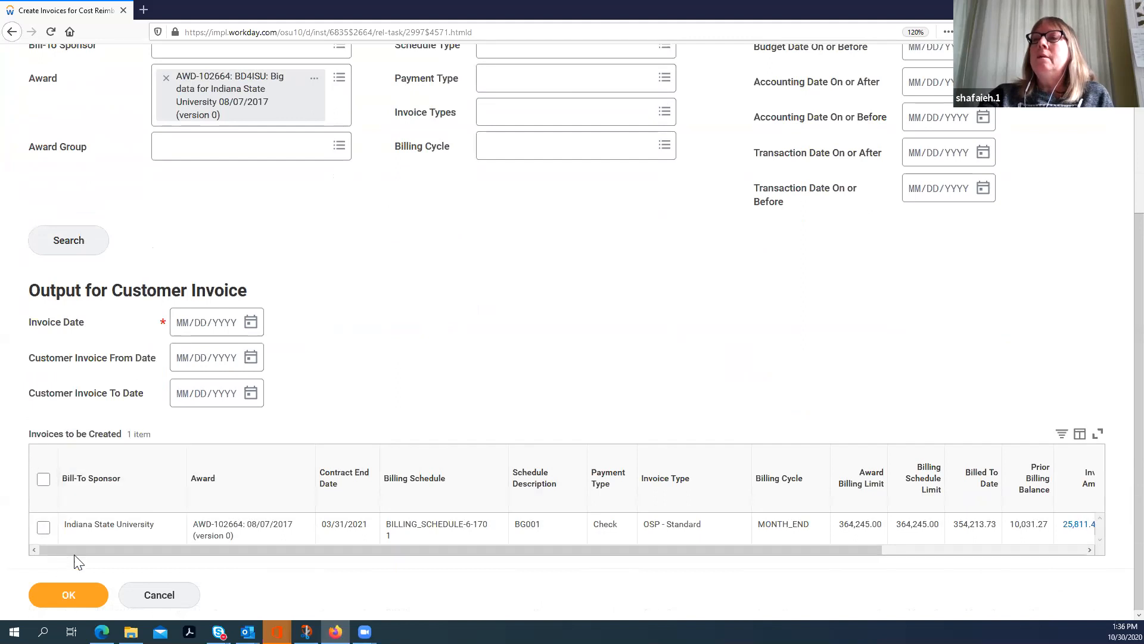
{"action": "left_click_drag", "start_coordinate": [71, 550], "coordinate": [388, 581]}
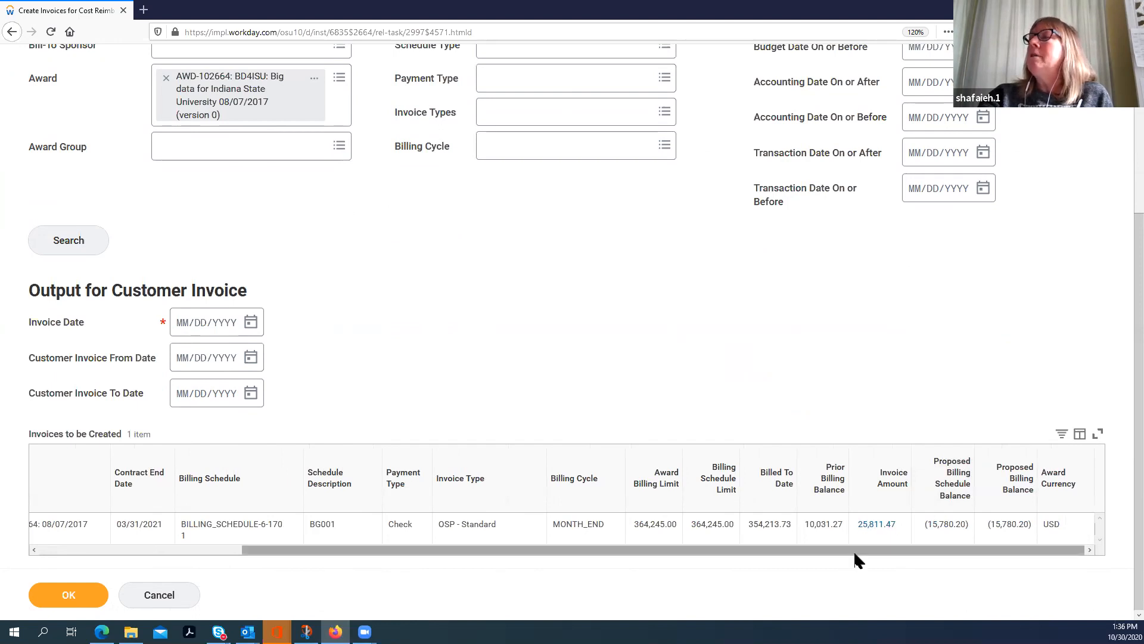
{"action": "left_click_drag", "start_coordinate": [851, 544], "coordinate": [357, 559]}
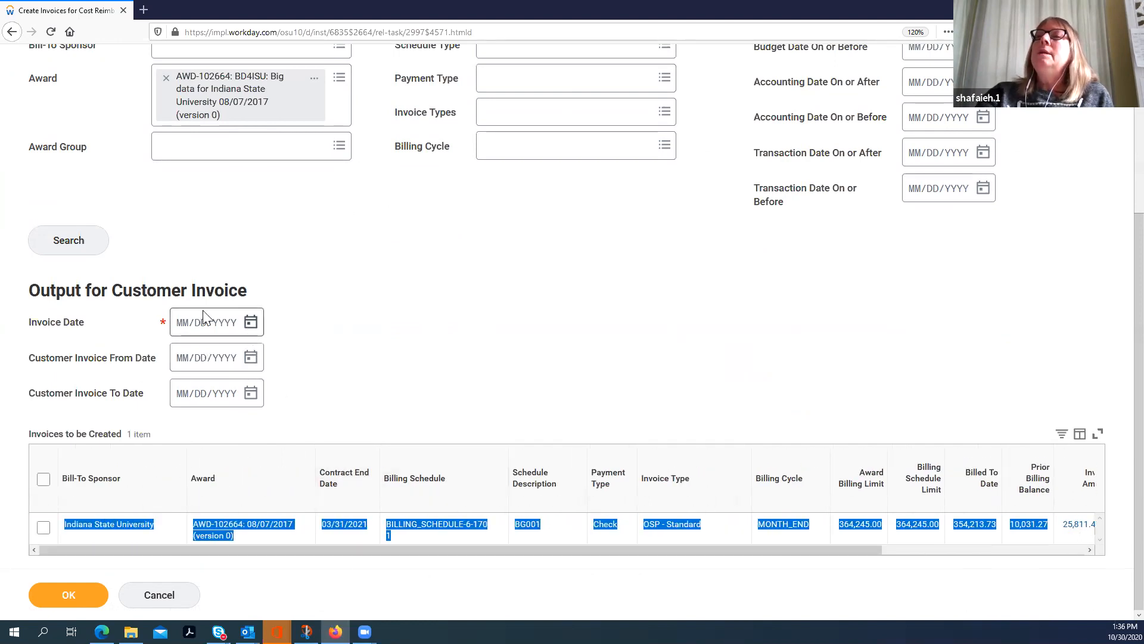
Step: Set the invoice date to 10/30/2020 and the customer invoice period from 09/01/2020 to 09/30/2020
{"action": "left_click", "coordinate": [250, 323]}
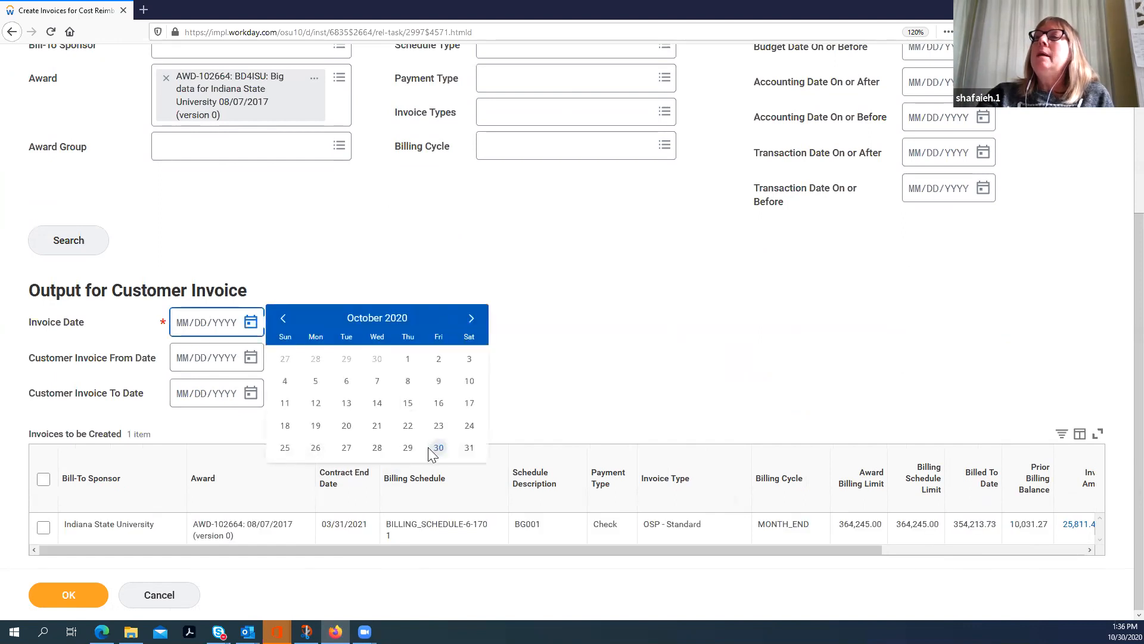
{"action": "left_click", "coordinate": [438, 448]}
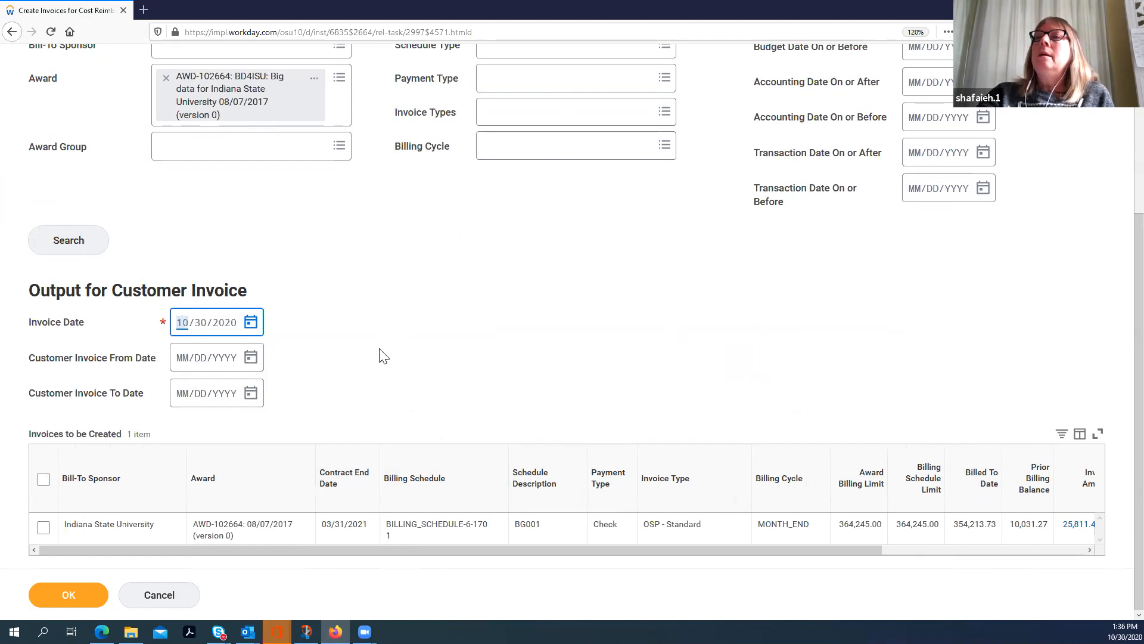
{"action": "left_click", "coordinate": [250, 358]}
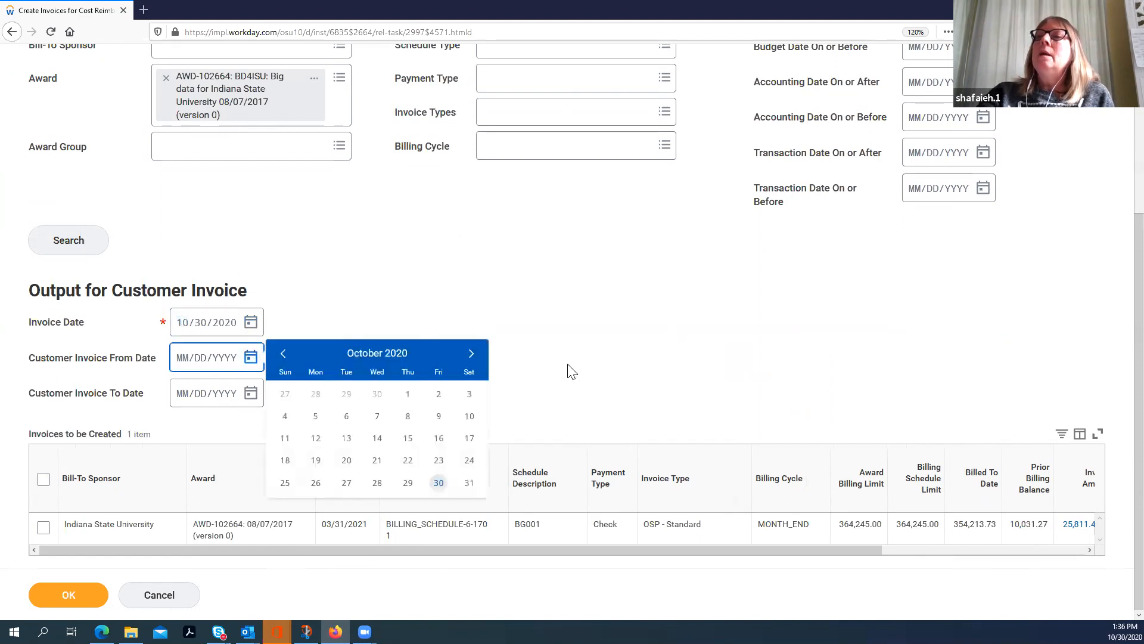
{"action": "left_click", "coordinate": [286, 356]}
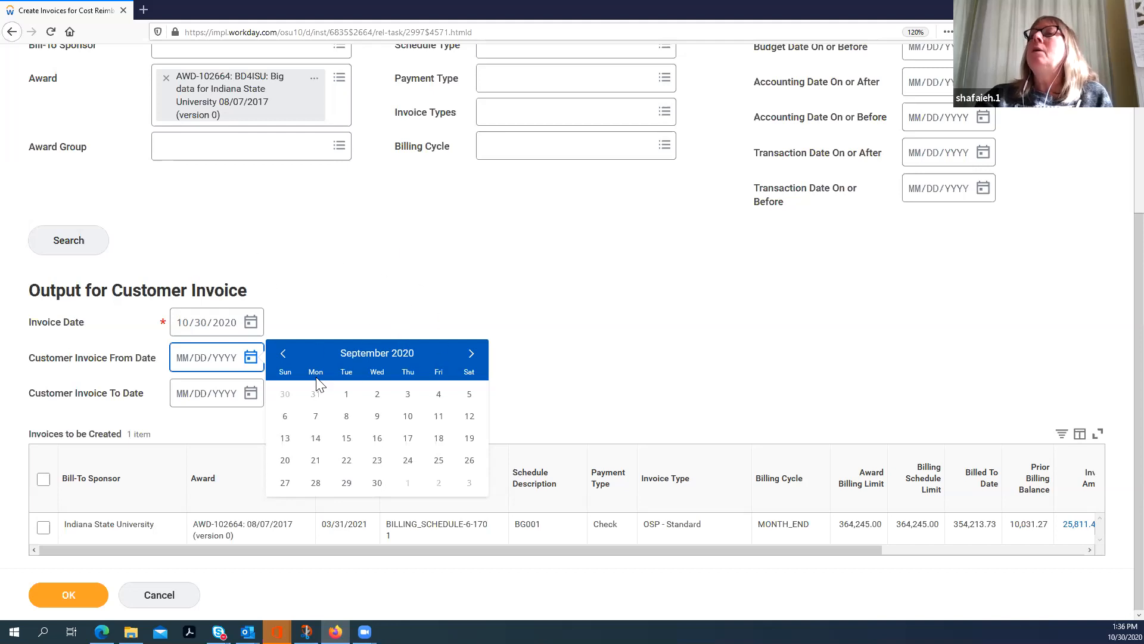
{"action": "left_click", "coordinate": [347, 394]}
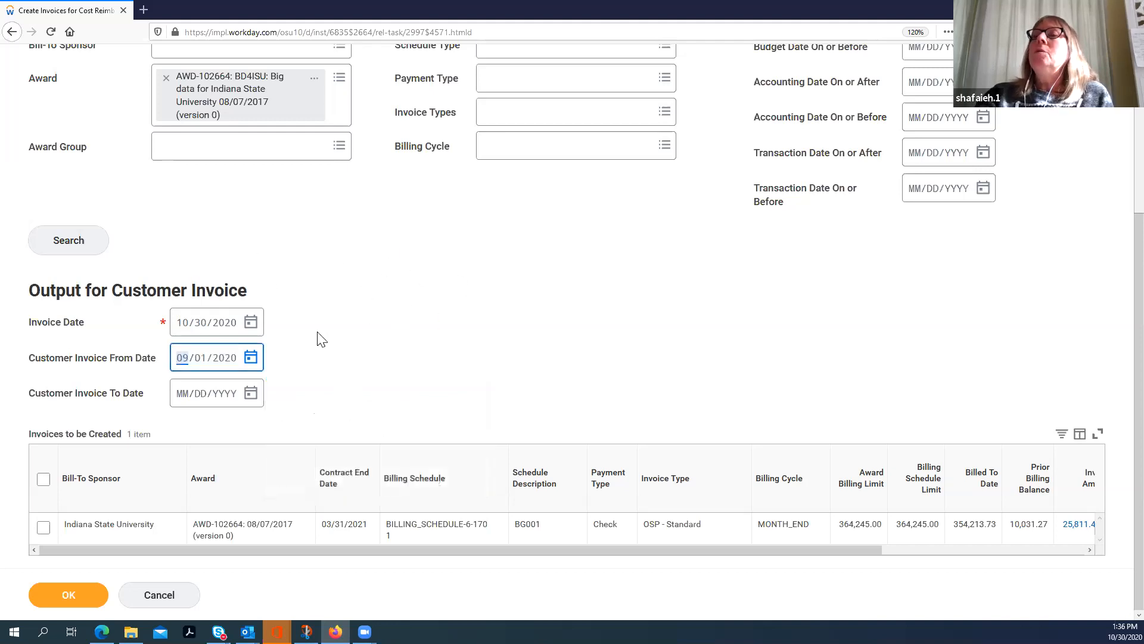
{"action": "left_click", "coordinate": [252, 395]}
{"action": "left_click", "coordinate": [437, 523]}
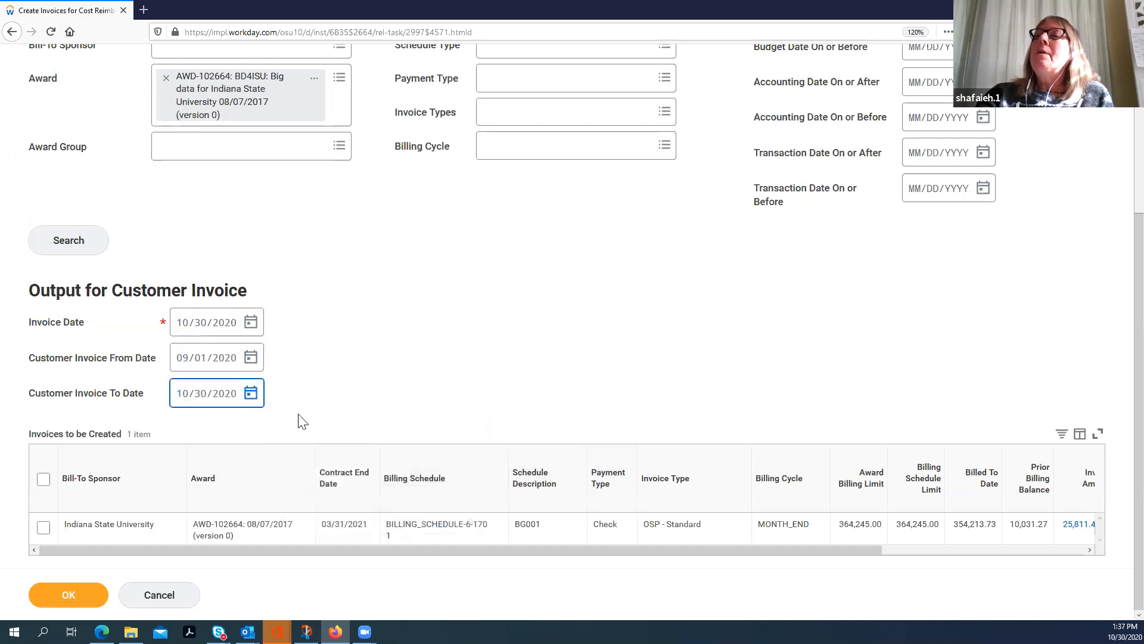
{"action": "left_click", "coordinate": [251, 393]}
{"action": "left_click", "coordinate": [283, 390]}
{"action": "left_click", "coordinate": [378, 520]}
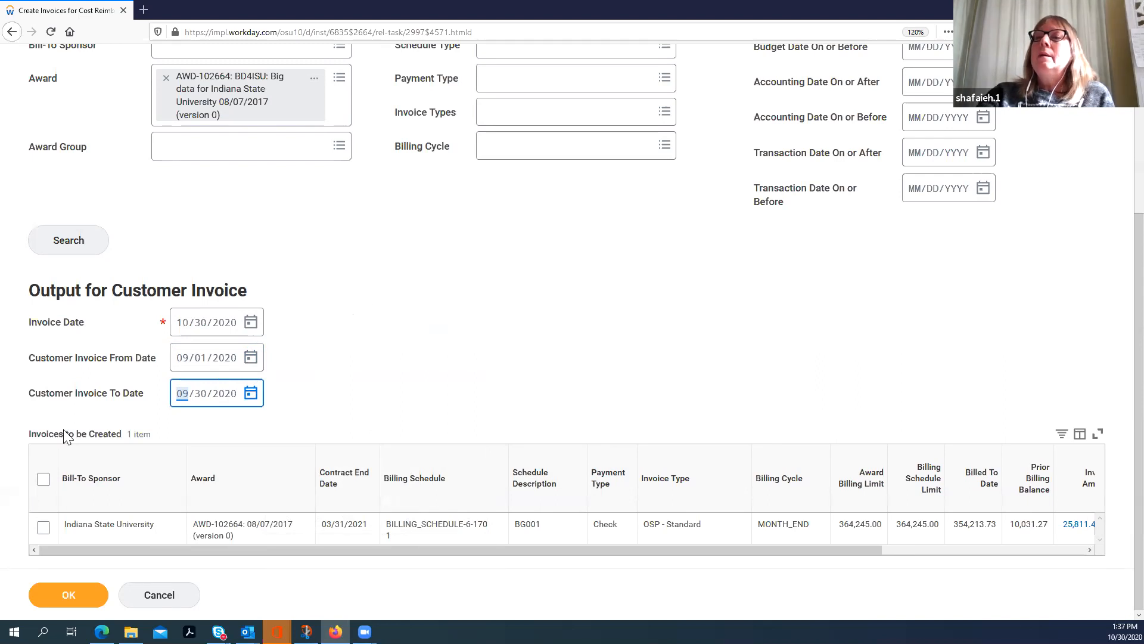
Step: Select the Indiana State University invoice to be created, submit the invoice run and refresh the batch process until its results load
{"action": "left_click", "coordinate": [44, 528]}
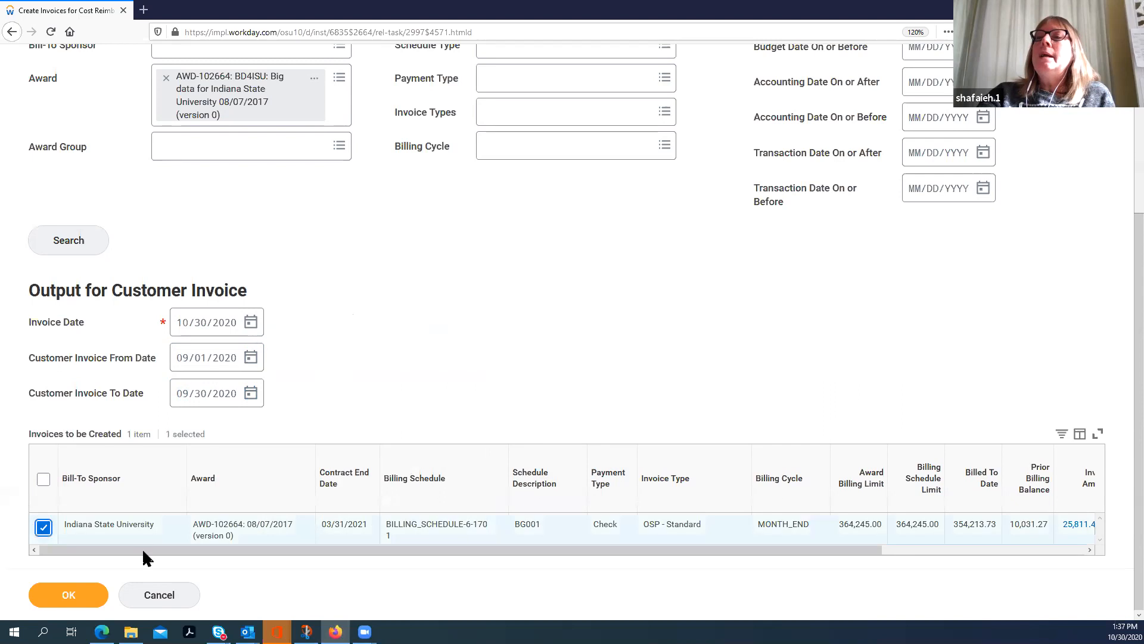
{"action": "left_click", "coordinate": [67, 596]}
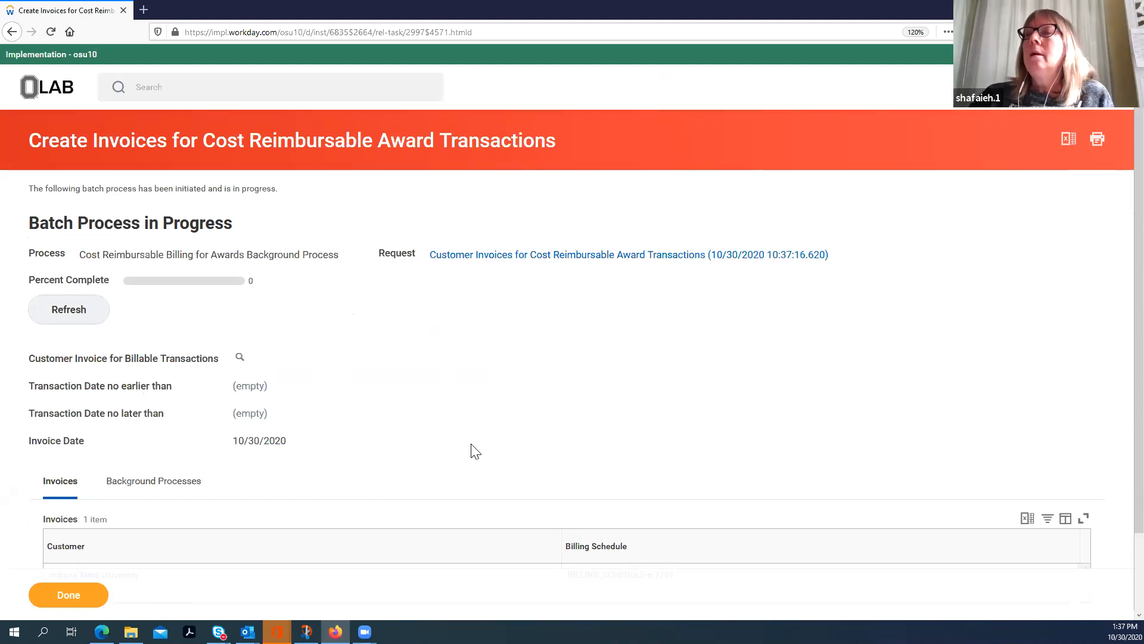
{"action": "scroll", "coordinate": [475, 452], "scroll_direction": "down", "scroll_amount": 2}
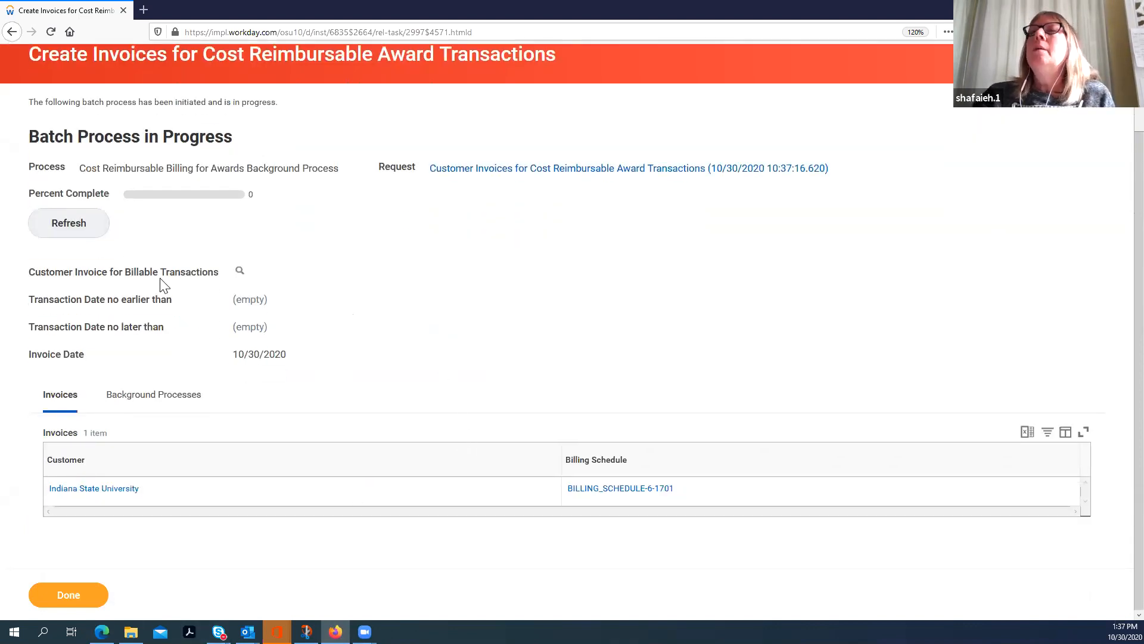
{"action": "left_click", "coordinate": [65, 231]}
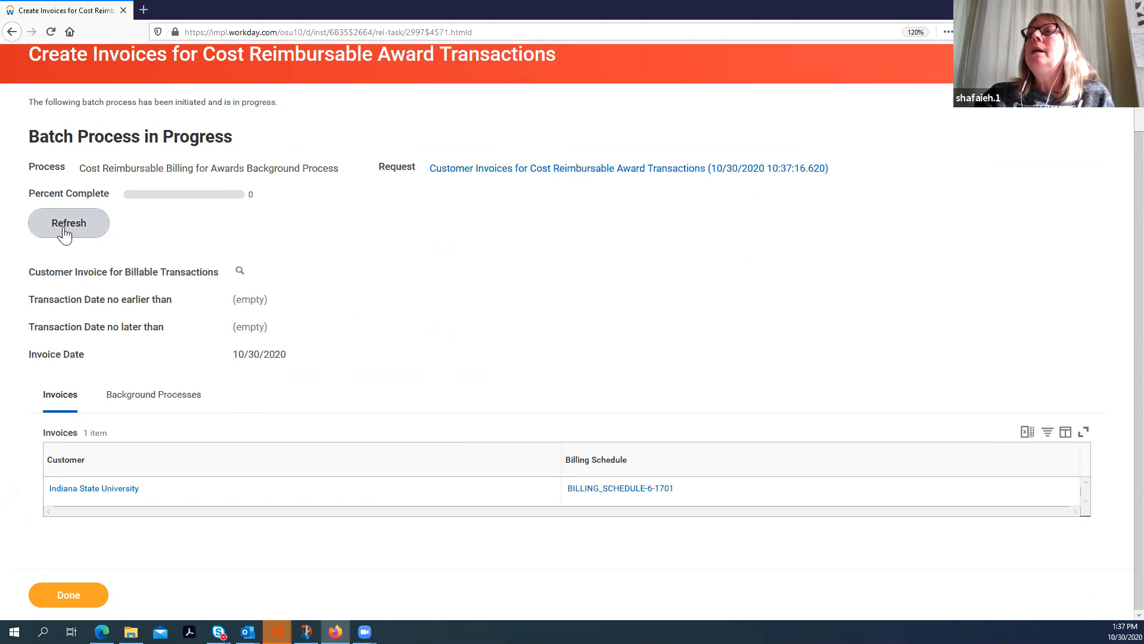
{"action": "left_click", "coordinate": [65, 232]}
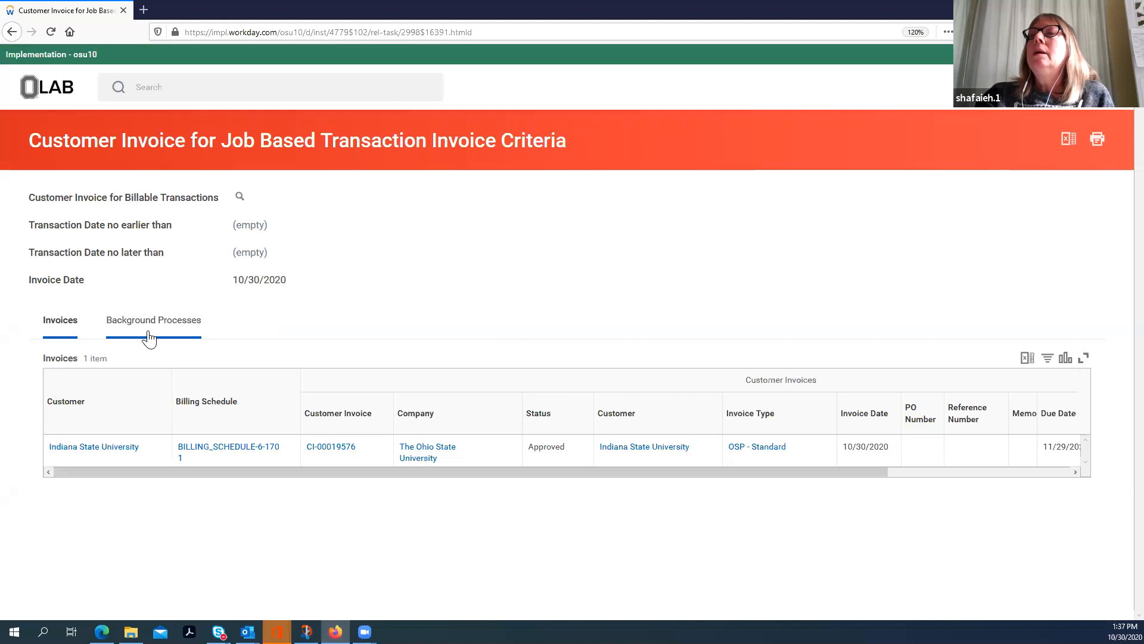
Step: Check the run's background processes, return to its invoices and open the new customer invoice
{"action": "left_click", "coordinate": [150, 327]}
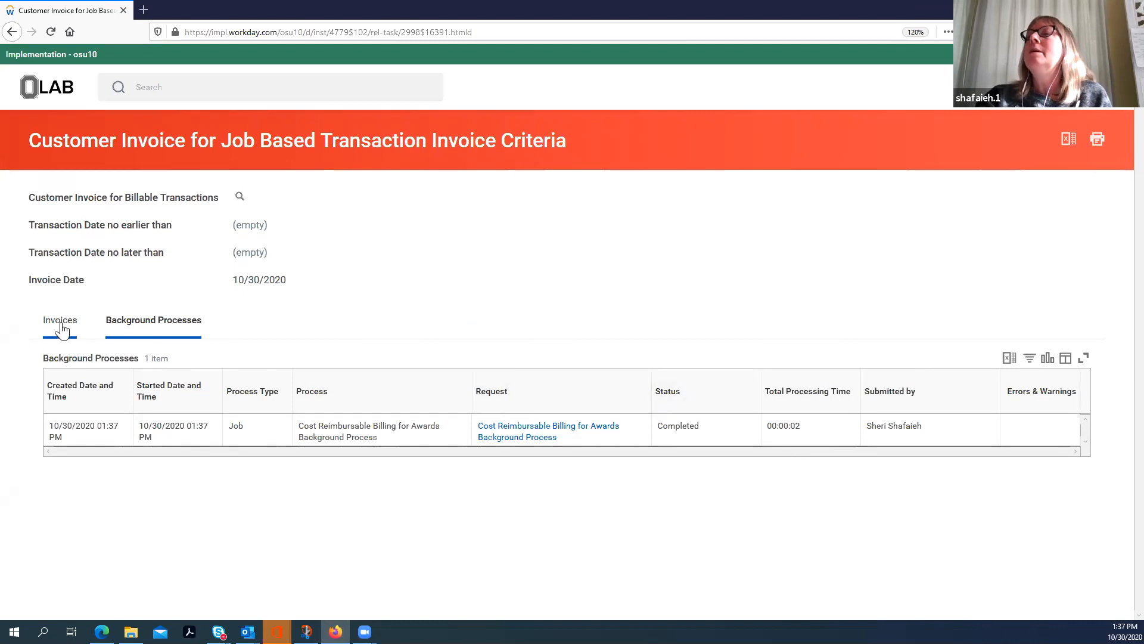
{"action": "left_click_drag", "start_coordinate": [61, 324], "coordinate": [62, 323]}
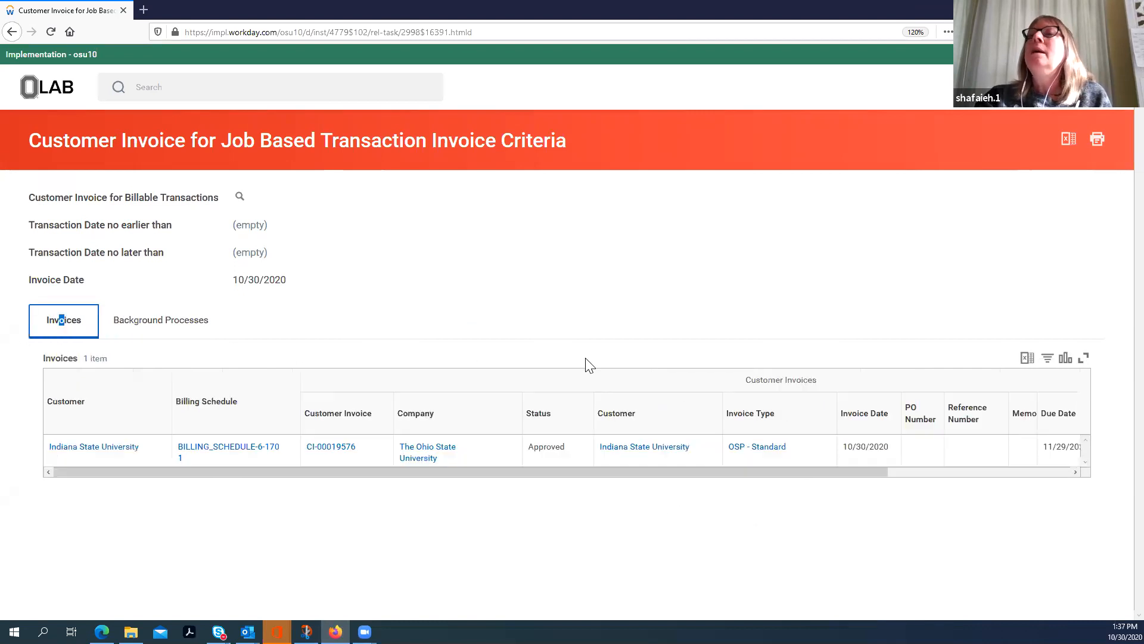
{"action": "left_click", "coordinate": [334, 448]}
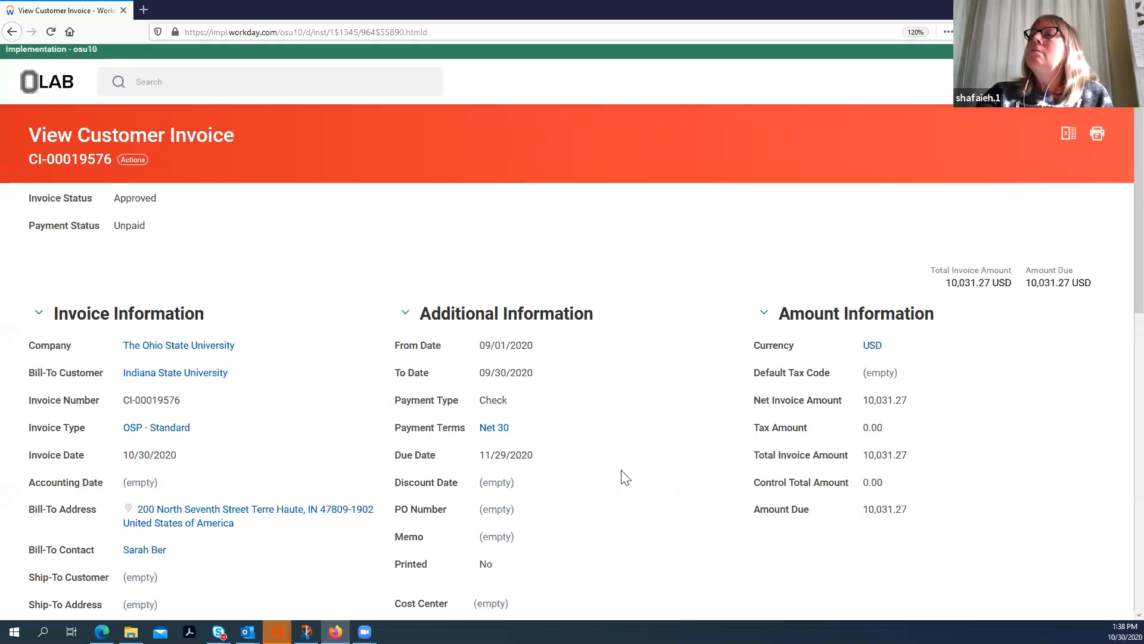
Step: Examine the customer invoice's invoice, additional and amount information, along with its invoice lines
{"action": "scroll", "coordinate": [888, 378], "scroll_direction": "down", "scroll_amount": 4}
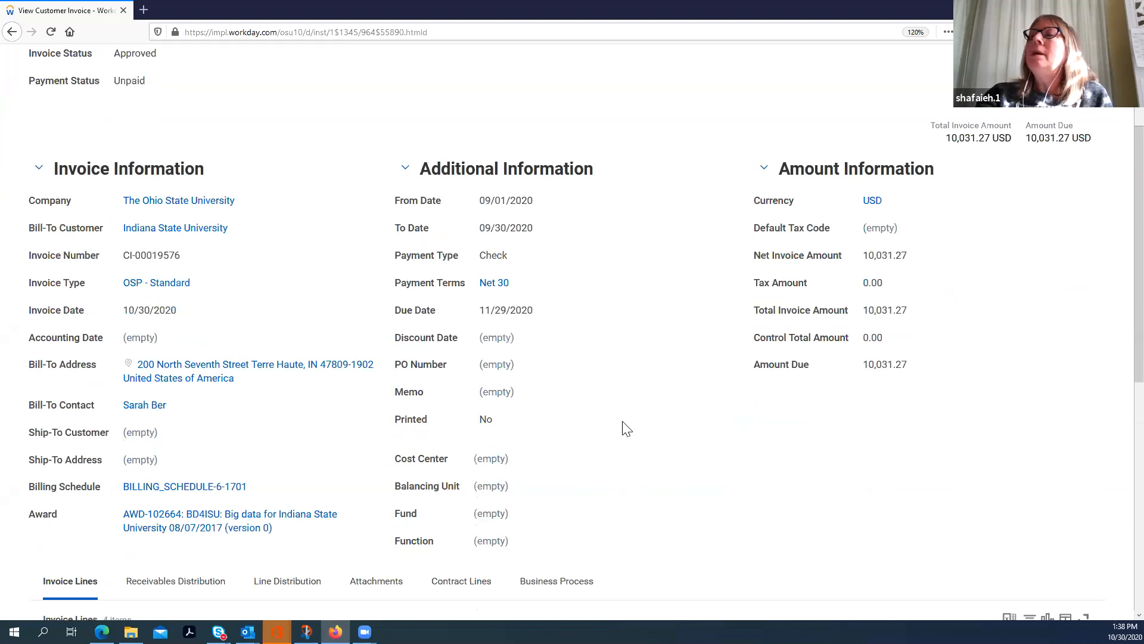
{"action": "scroll", "coordinate": [624, 428], "scroll_direction": "down", "scroll_amount": 5}
{"action": "scroll", "coordinate": [649, 417], "scroll_direction": "down", "scroll_amount": 3}
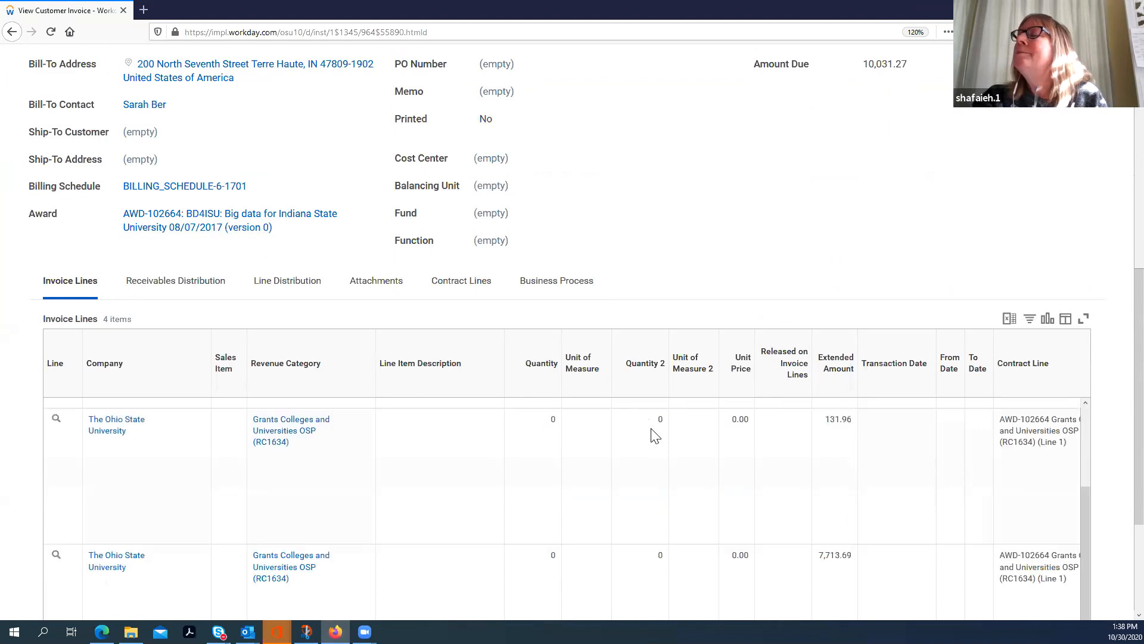
{"action": "scroll", "coordinate": [655, 435], "scroll_direction": "up", "scroll_amount": 10}
{"action": "scroll", "coordinate": [685, 390], "scroll_direction": "down", "scroll_amount": 2}
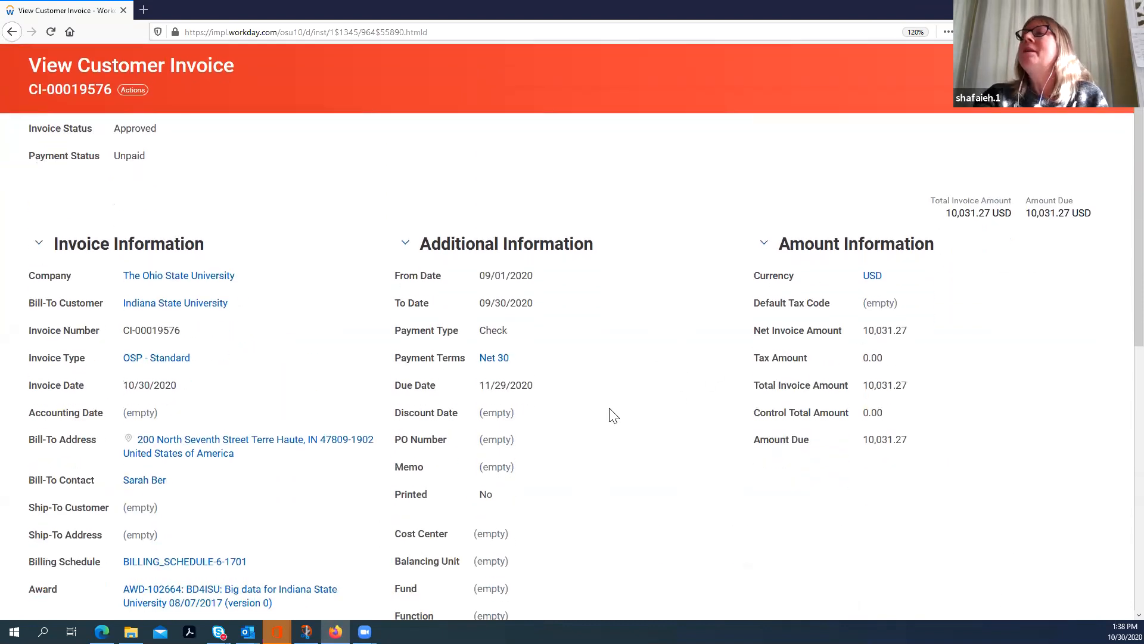
{"action": "scroll", "coordinate": [536, 411], "scroll_direction": "down", "scroll_amount": 4}
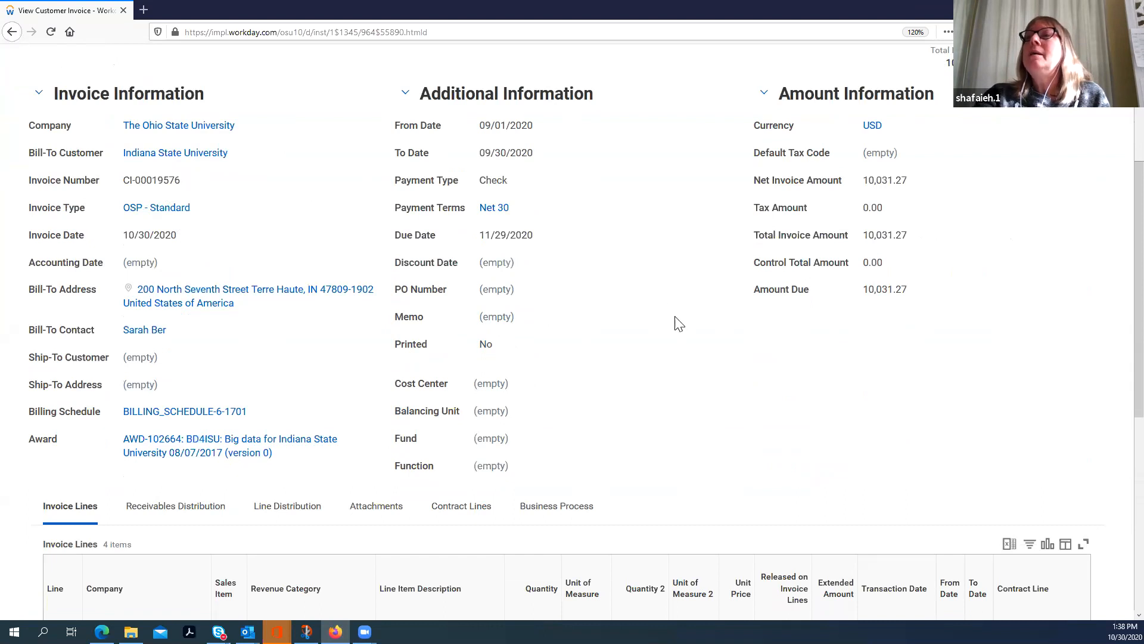
{"action": "scroll", "coordinate": [594, 332], "scroll_direction": "down", "scroll_amount": 10}
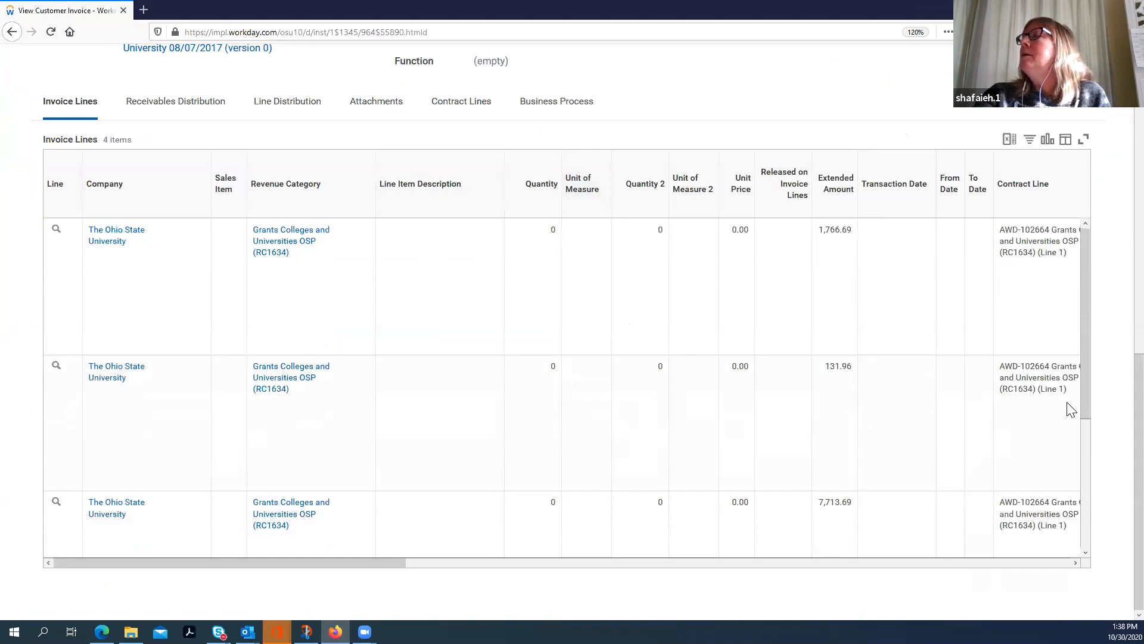
{"action": "left_click_drag", "start_coordinate": [1084, 399], "coordinate": [1091, 366]}
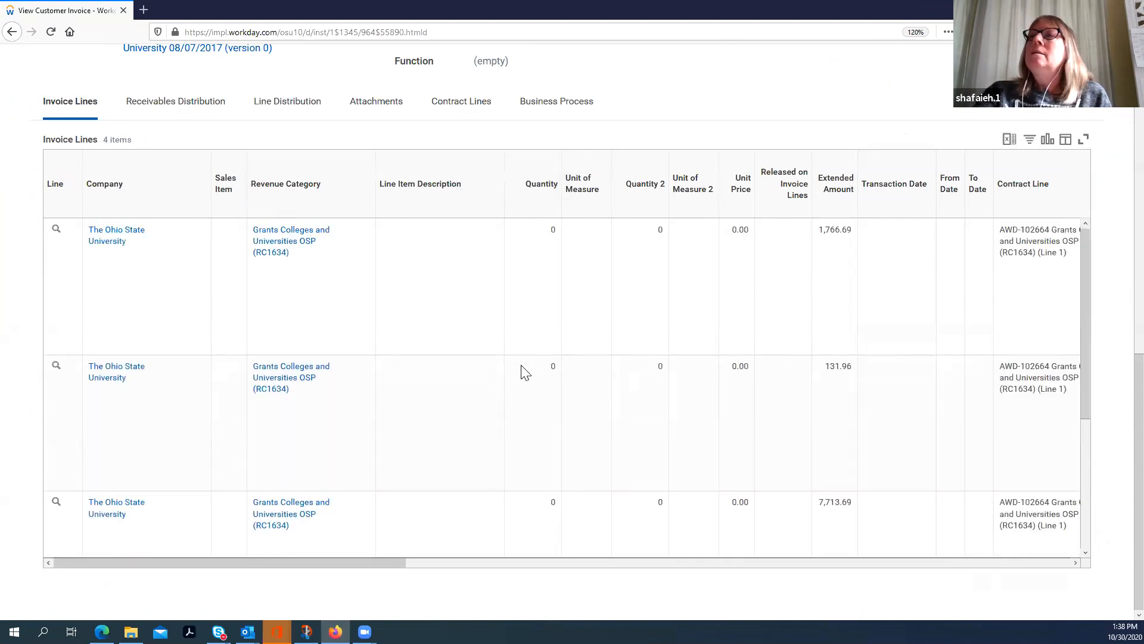
{"action": "scroll", "coordinate": [619, 305], "scroll_direction": "up", "scroll_amount": 5}
{"action": "scroll", "coordinate": [622, 304], "scroll_direction": "up", "scroll_amount": 5}
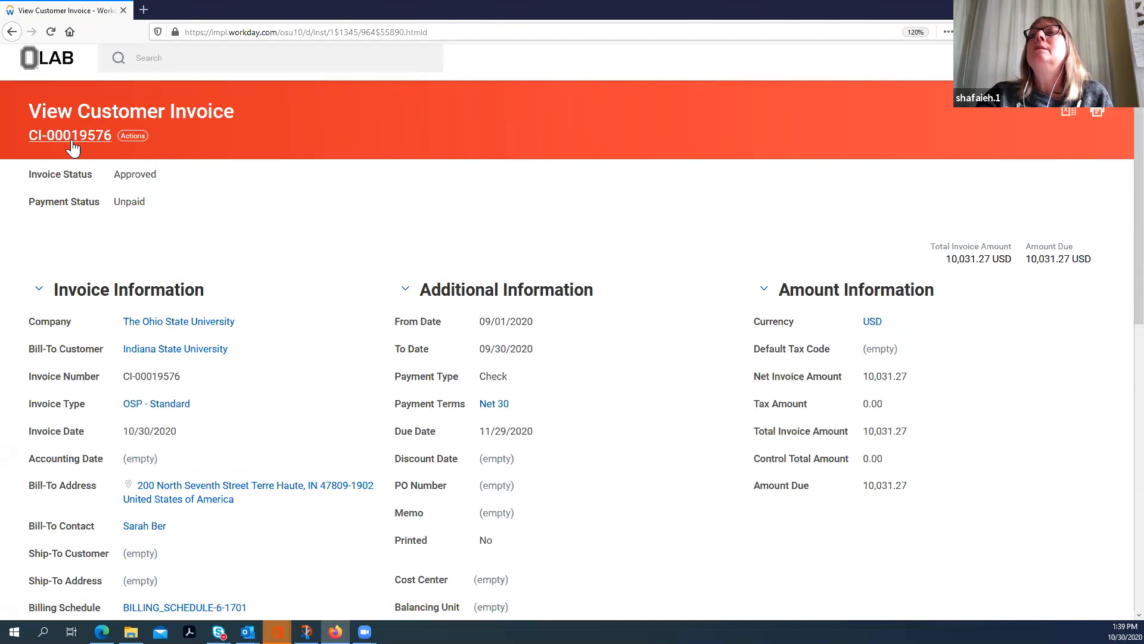
Step: Try to print the customer invoice, inspect the error details and return to the invoice lines
{"action": "left_click", "coordinate": [133, 137]}
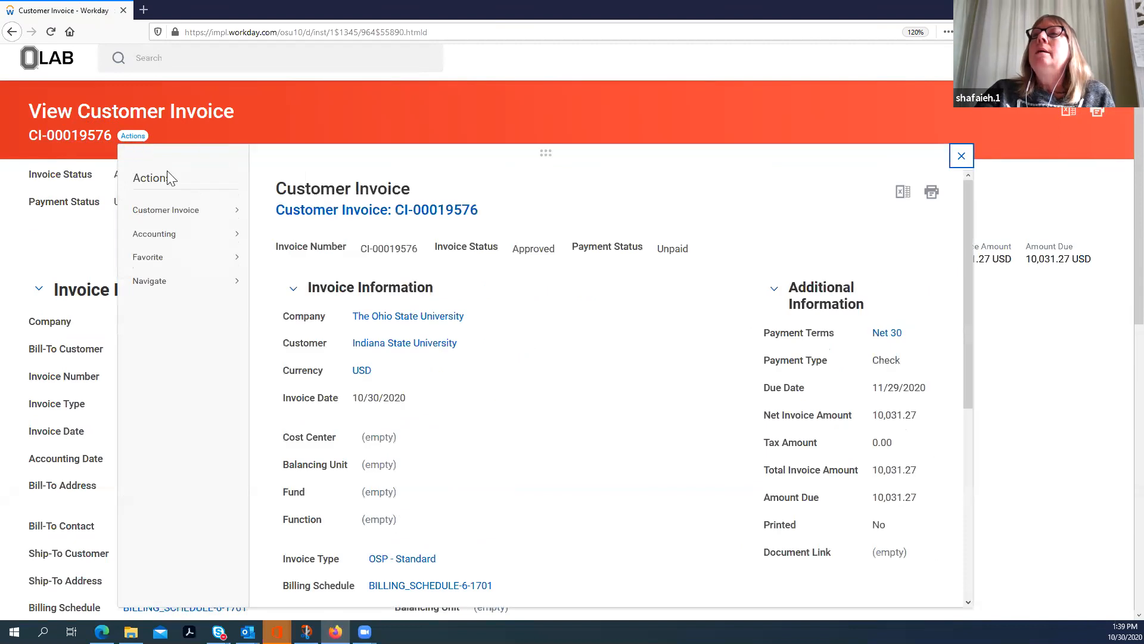
{"action": "mouse_move", "coordinate": [158, 220]}
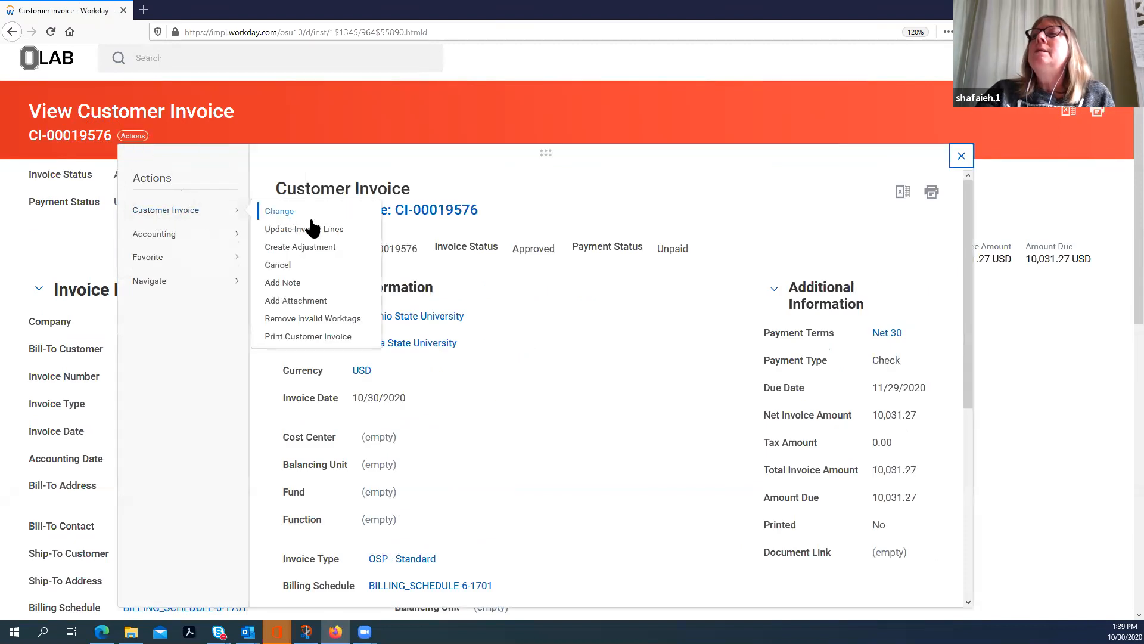
{"action": "left_click", "coordinate": [292, 337]}
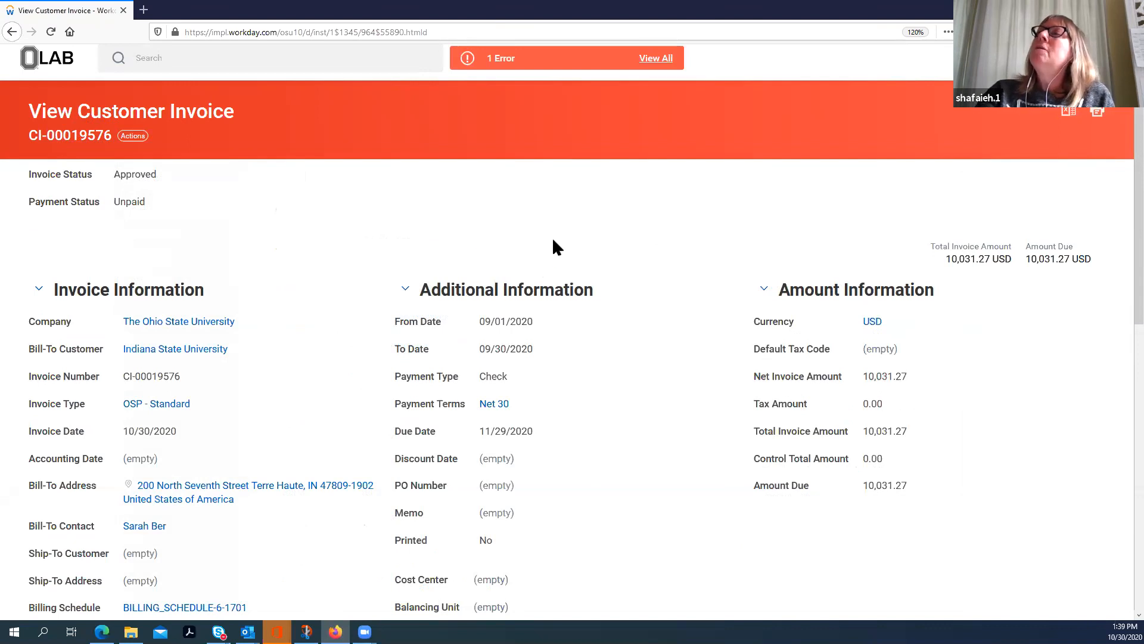
{"action": "left_click", "coordinate": [656, 58]}
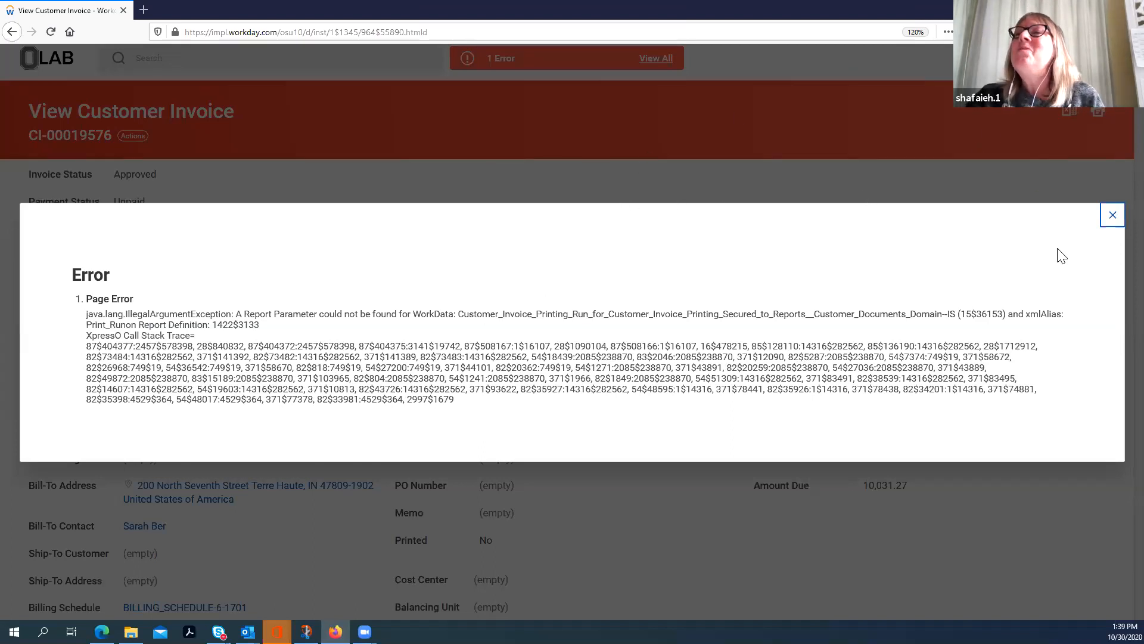
{"action": "left_click", "coordinate": [1112, 216]}
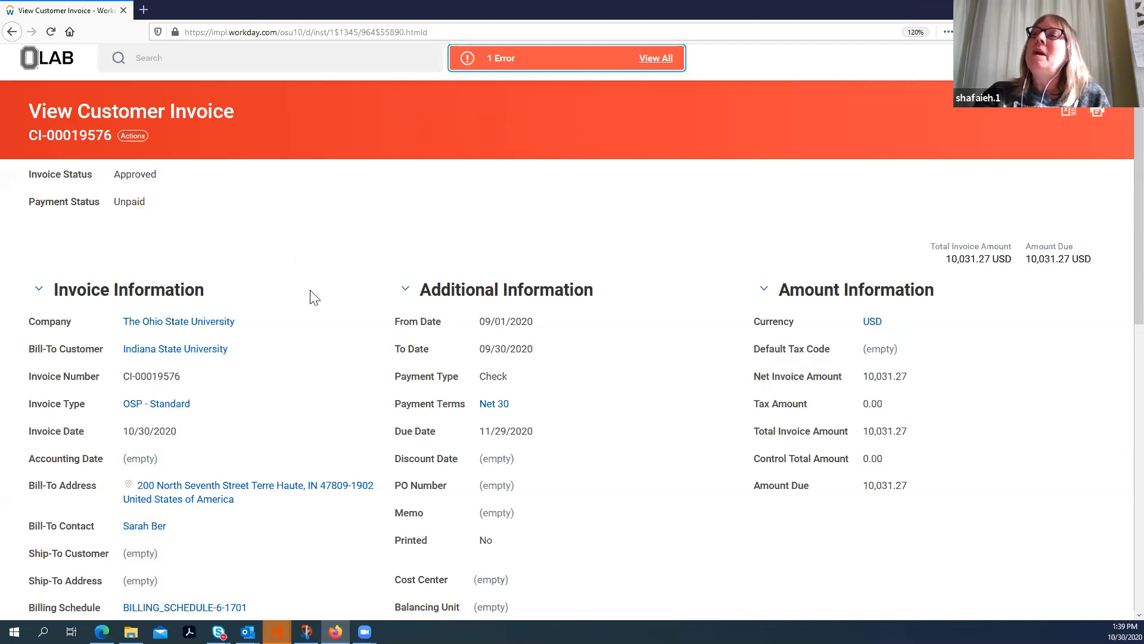
{"action": "scroll", "coordinate": [324, 316], "scroll_direction": "down", "scroll_amount": 10}
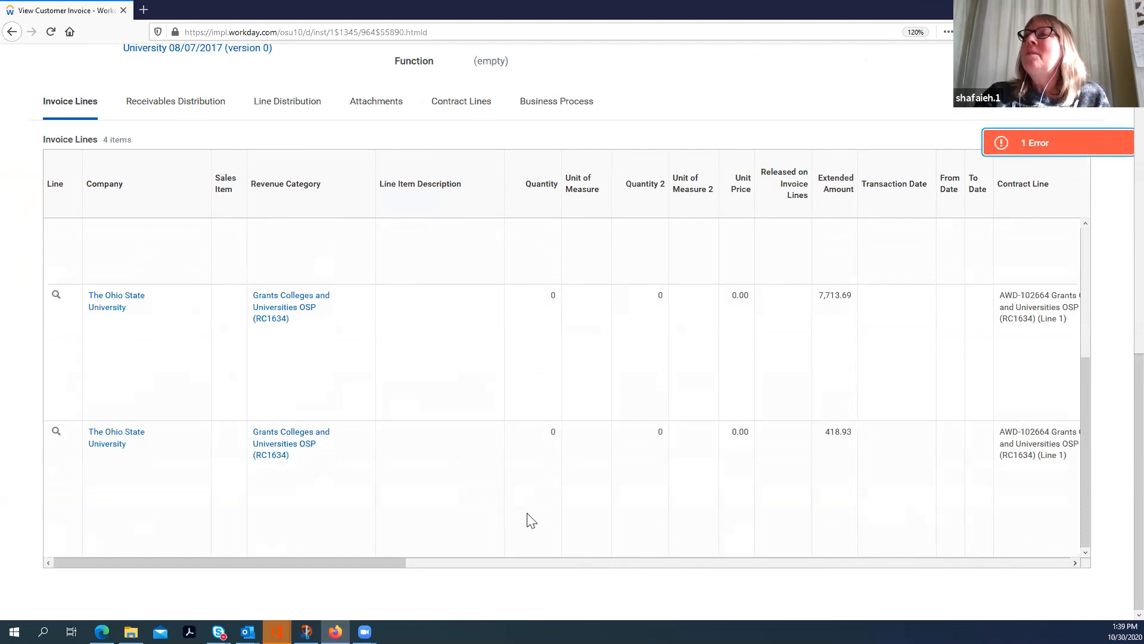
Step: Open the invoice's award AWD-102664 and, from its billing information, open the billing schedule BILLING_SCHEDULE-6-1701
{"action": "scroll", "coordinate": [513, 509], "scroll_direction": "up", "scroll_amount": 6}
{"action": "scroll", "coordinate": [510, 499], "scroll_direction": "up", "scroll_amount": 5}
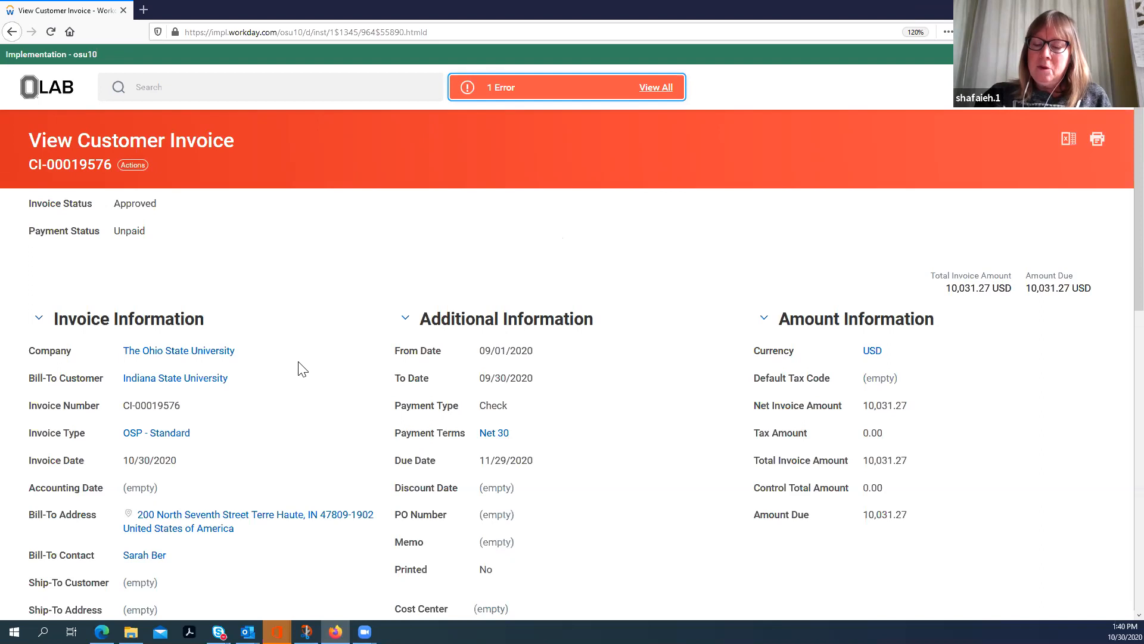
{"action": "scroll", "coordinate": [295, 405], "scroll_direction": "down", "scroll_amount": 3}
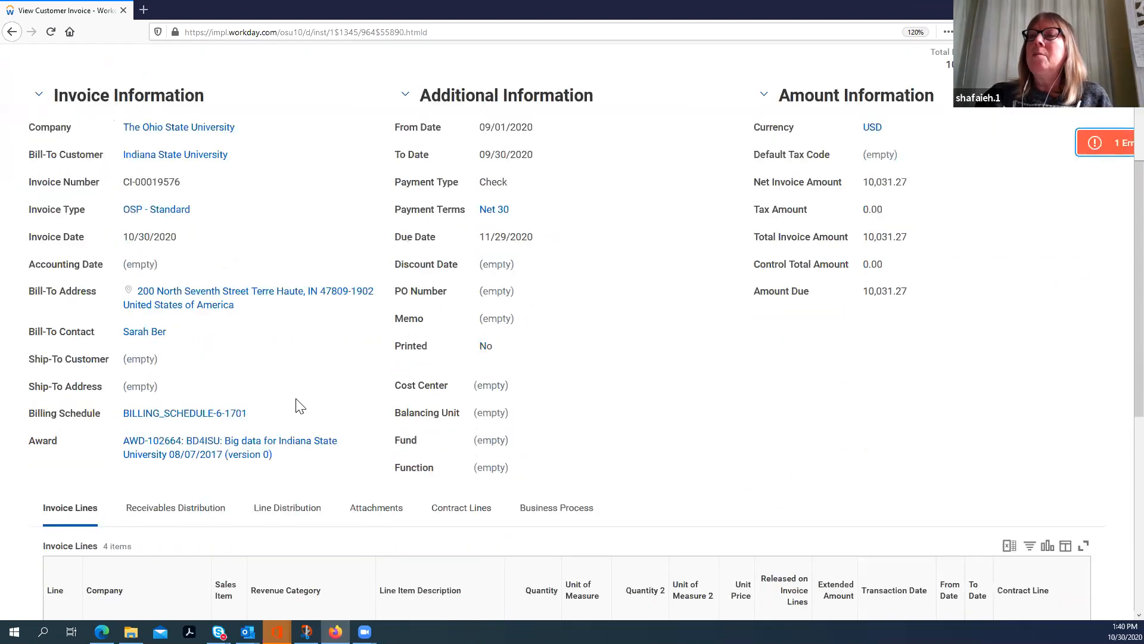
{"action": "left_click", "coordinate": [190, 446]}
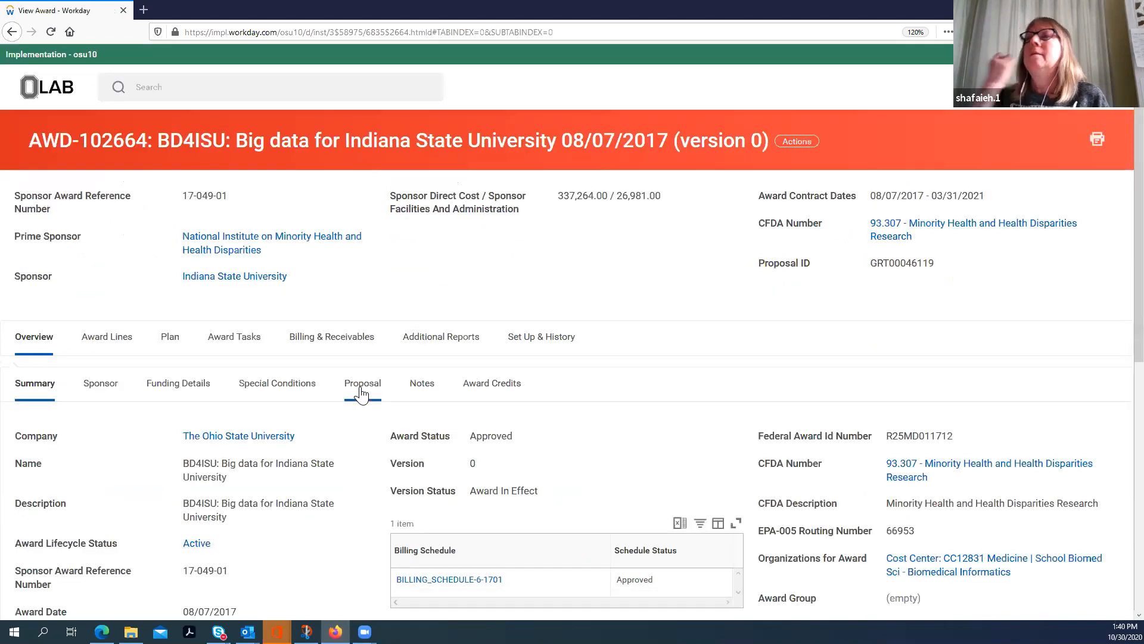
{"action": "left_click", "coordinate": [334, 344]}
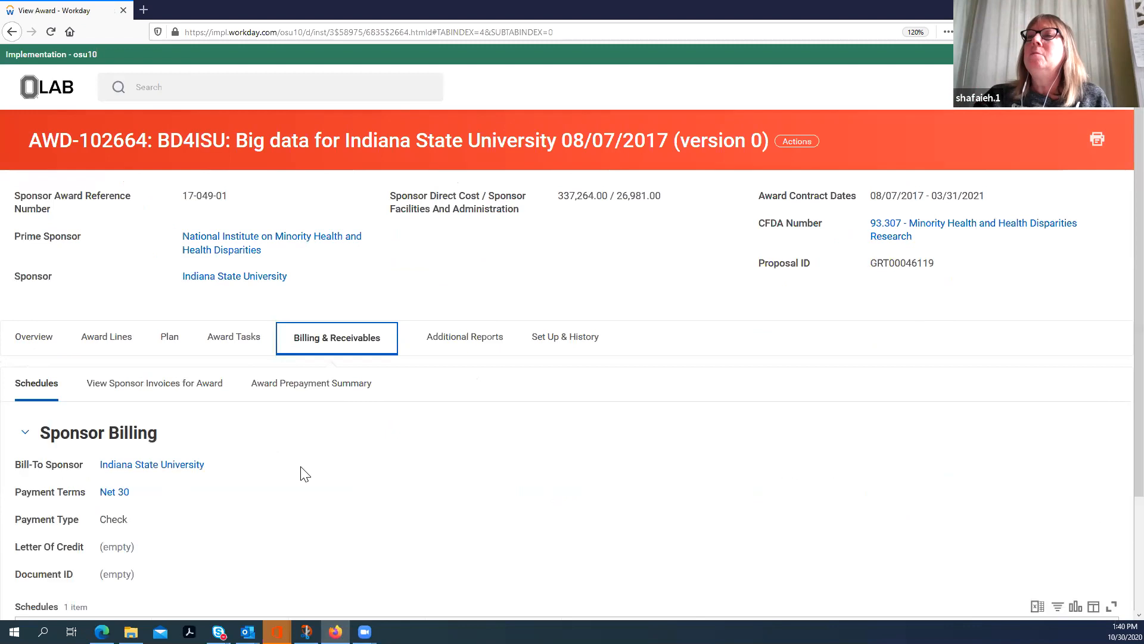
{"action": "scroll", "coordinate": [297, 417], "scroll_direction": "down", "scroll_amount": 3}
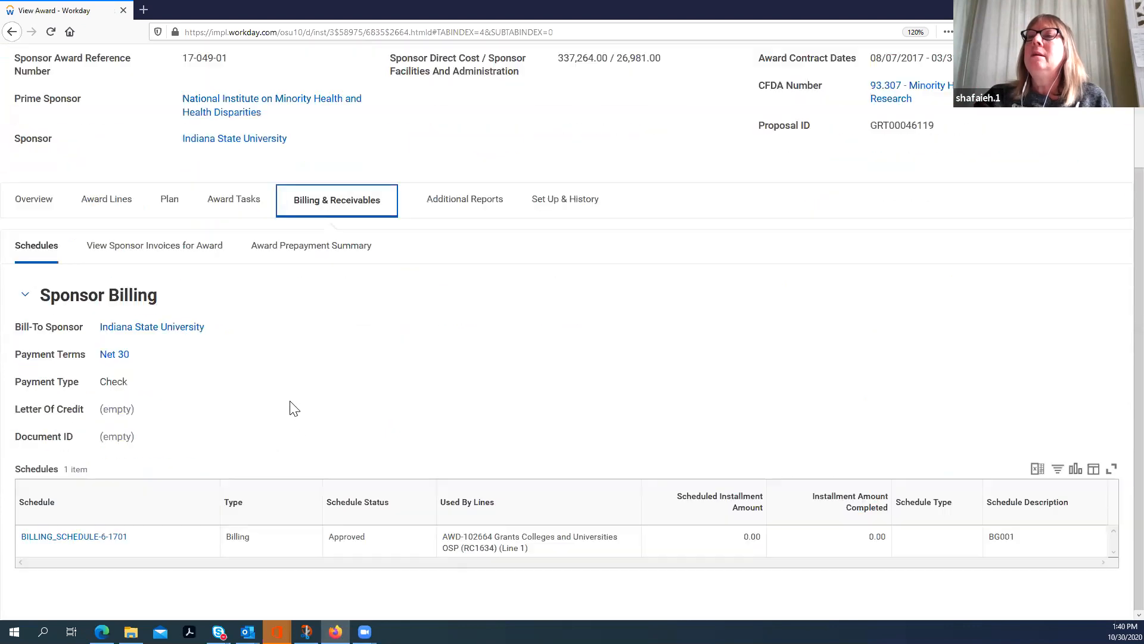
{"action": "left_click", "coordinate": [75, 539]}
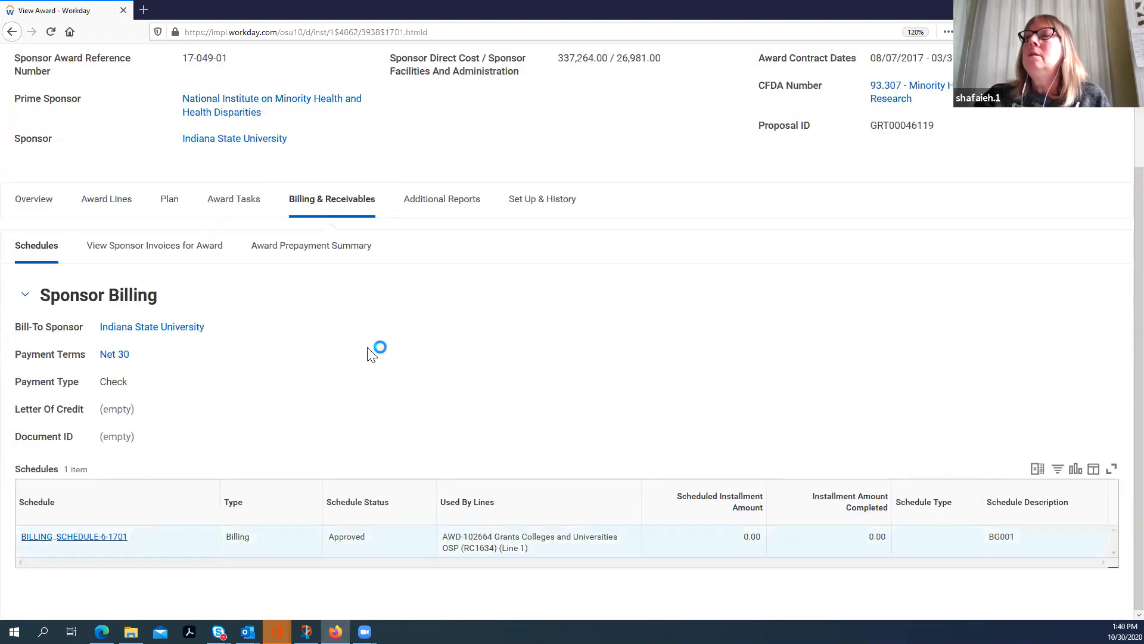
Step: Examine the billing schedule's details and lines, along with the customer invoices created from it
{"action": "scroll", "coordinate": [352, 372], "scroll_direction": "down", "scroll_amount": 8}
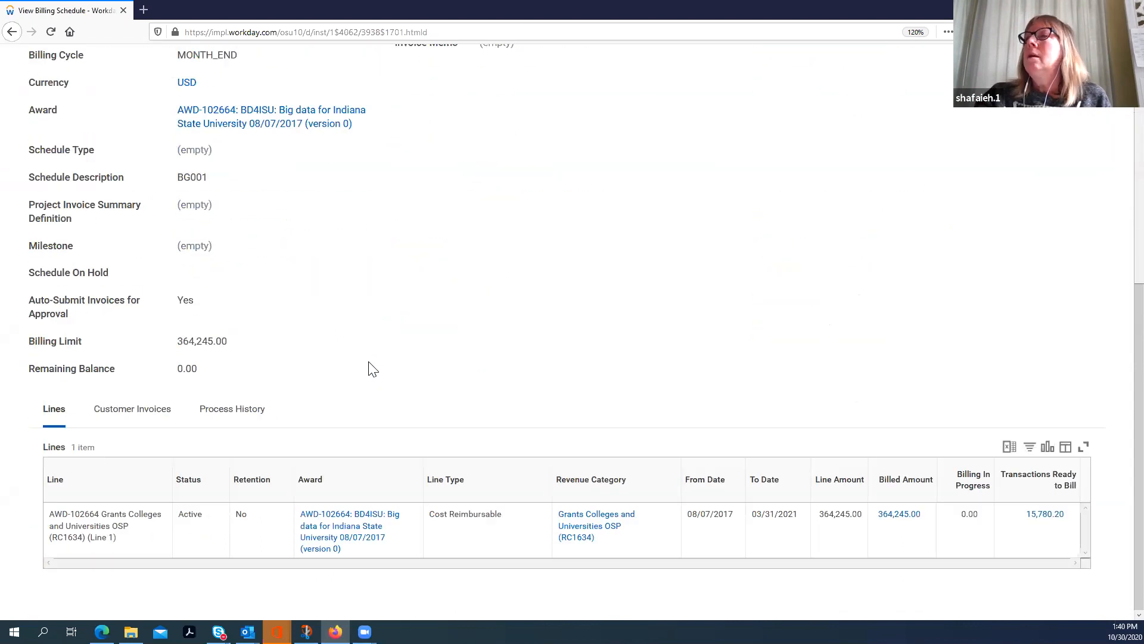
{"action": "scroll", "coordinate": [370, 368], "scroll_direction": "up", "scroll_amount": 6}
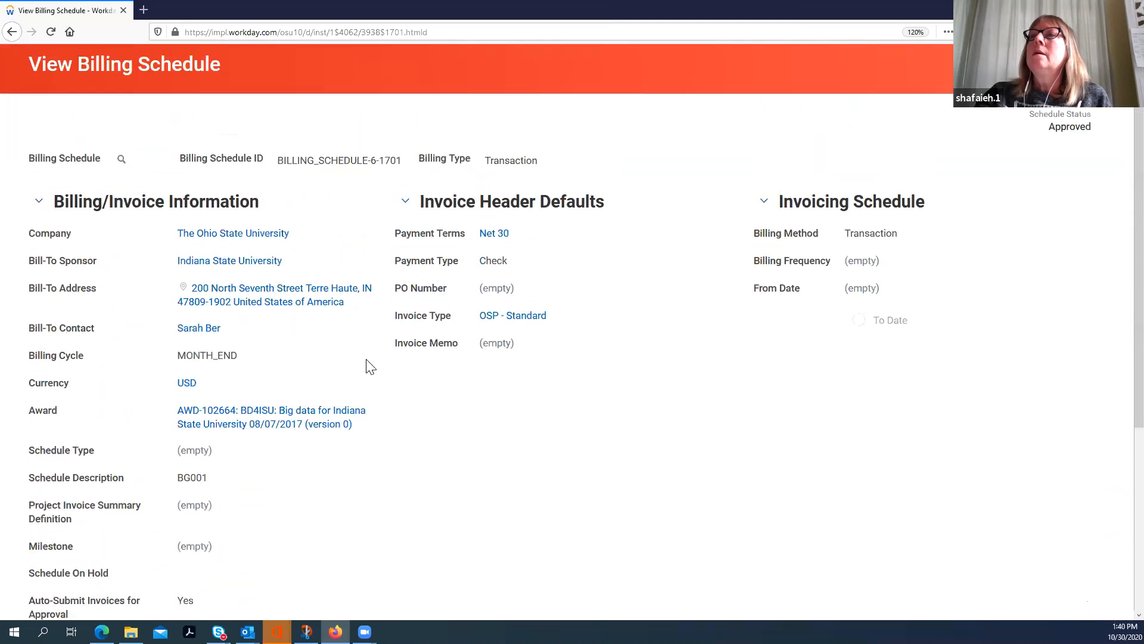
{"action": "scroll", "coordinate": [365, 372], "scroll_direction": "down", "scroll_amount": 5}
{"action": "left_click", "coordinate": [152, 412]}
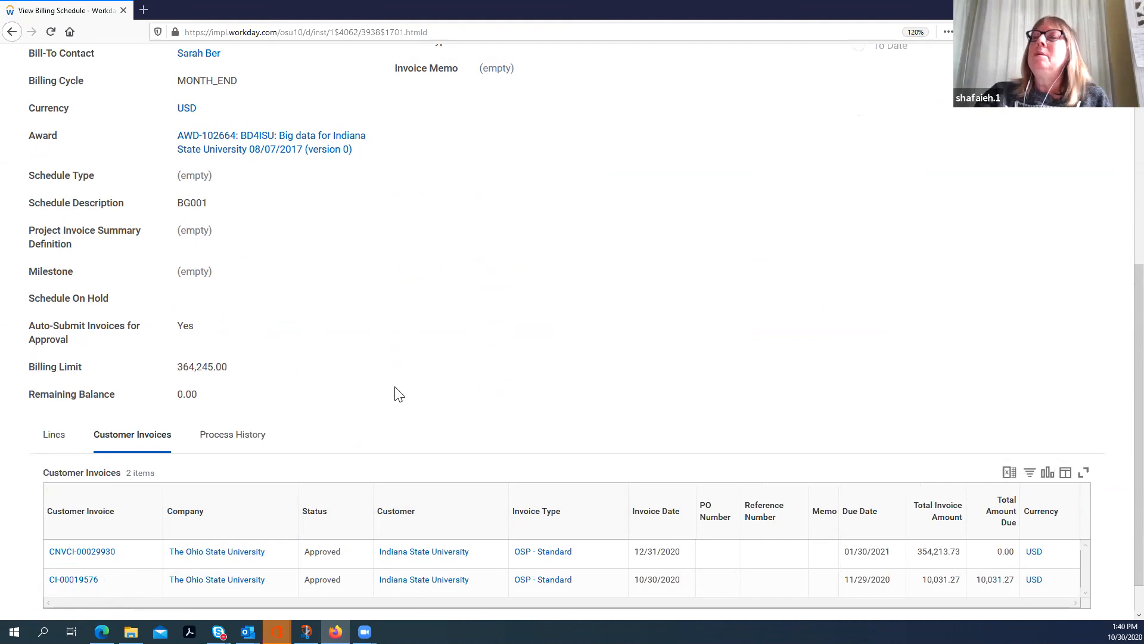
{"action": "scroll", "coordinate": [479, 415], "scroll_direction": "up", "scroll_amount": 5}
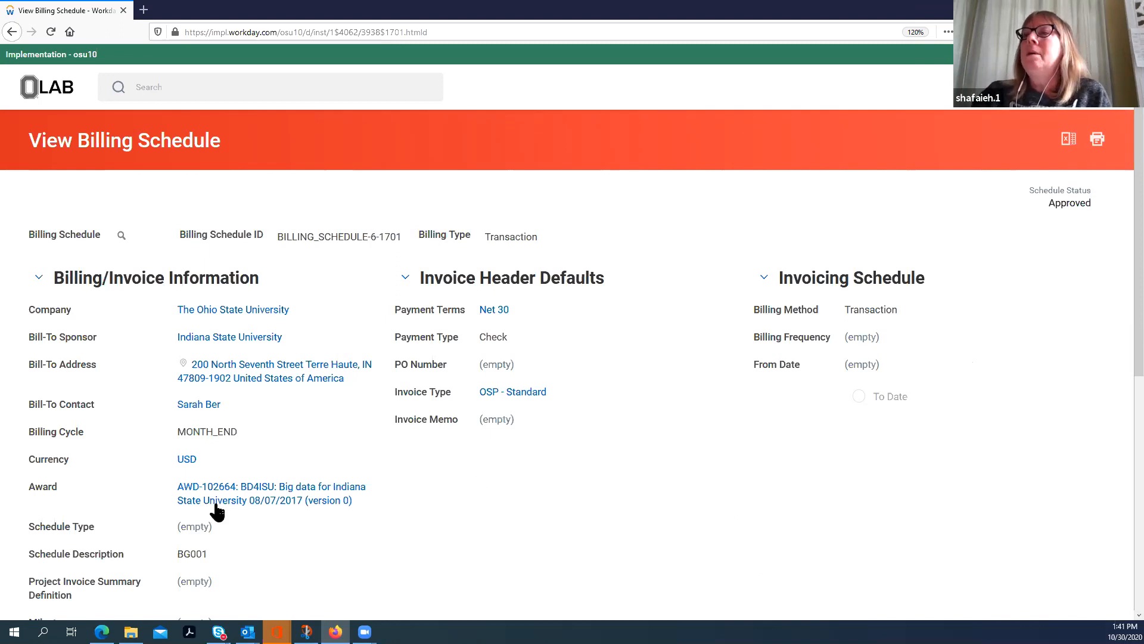
Step: Go from the billing schedule back to award AWD-102664 and review the sponsor invoices for the award
{"action": "left_click", "coordinate": [239, 501]}
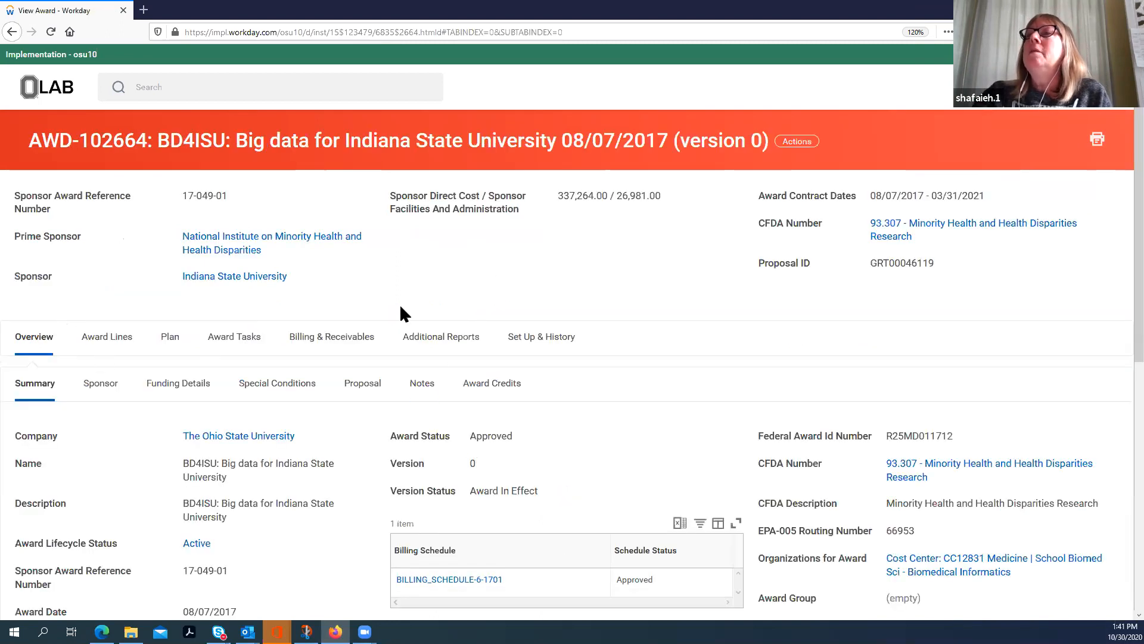
{"action": "left_click", "coordinate": [332, 344]}
{"action": "scroll", "coordinate": [408, 432], "scroll_direction": "down", "scroll_amount": 3}
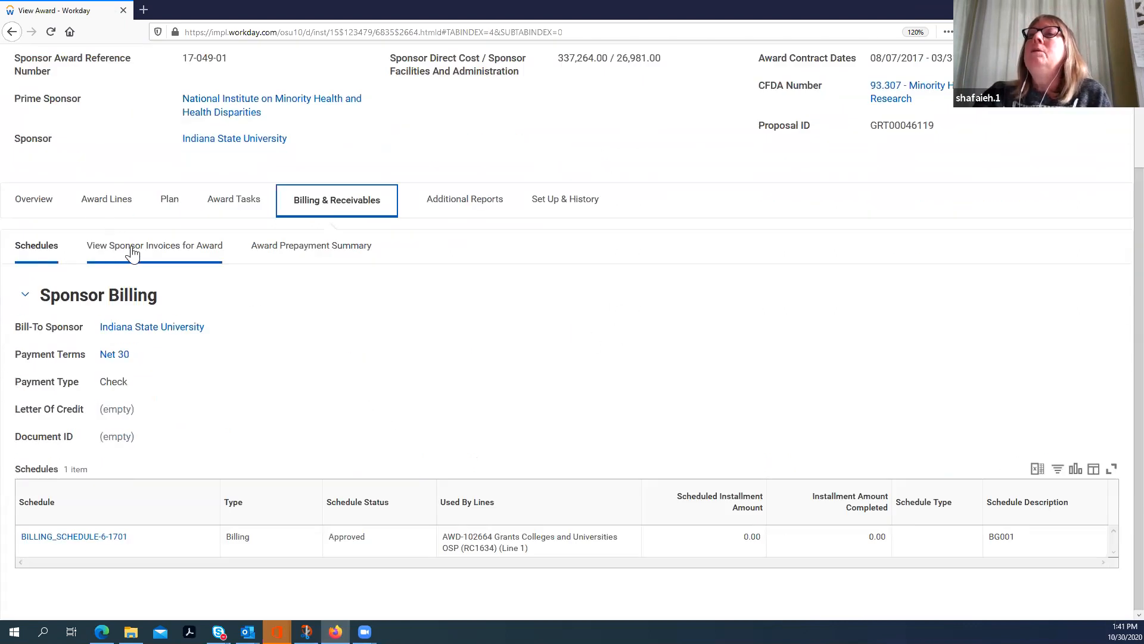
{"action": "left_click", "coordinate": [164, 253]}
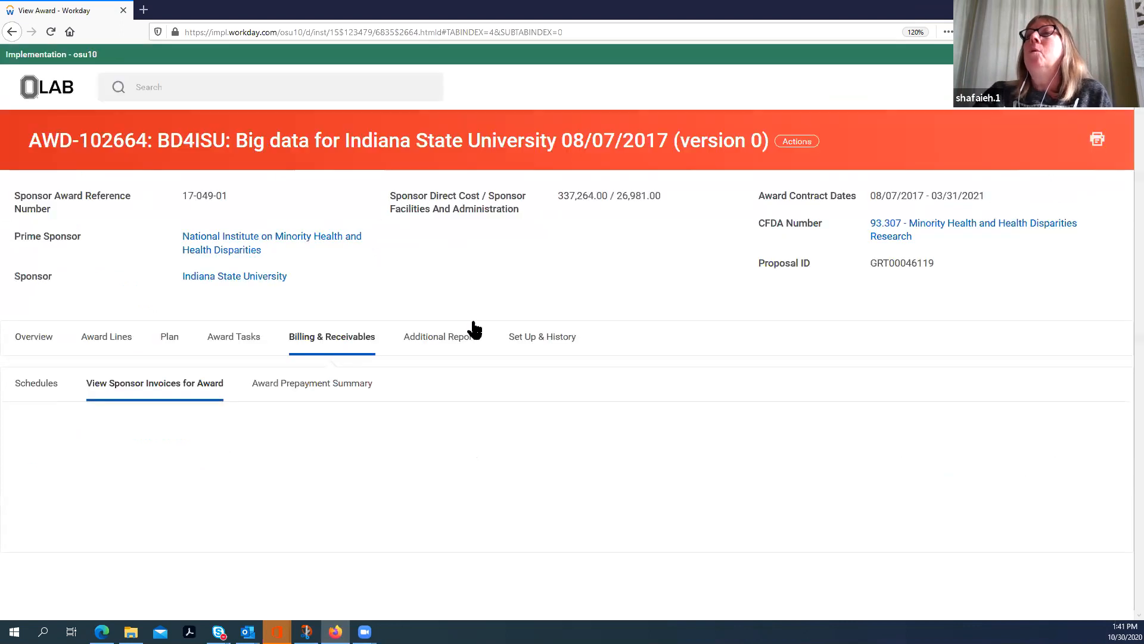
{"action": "scroll", "coordinate": [633, 273], "scroll_direction": "down", "scroll_amount": 1}
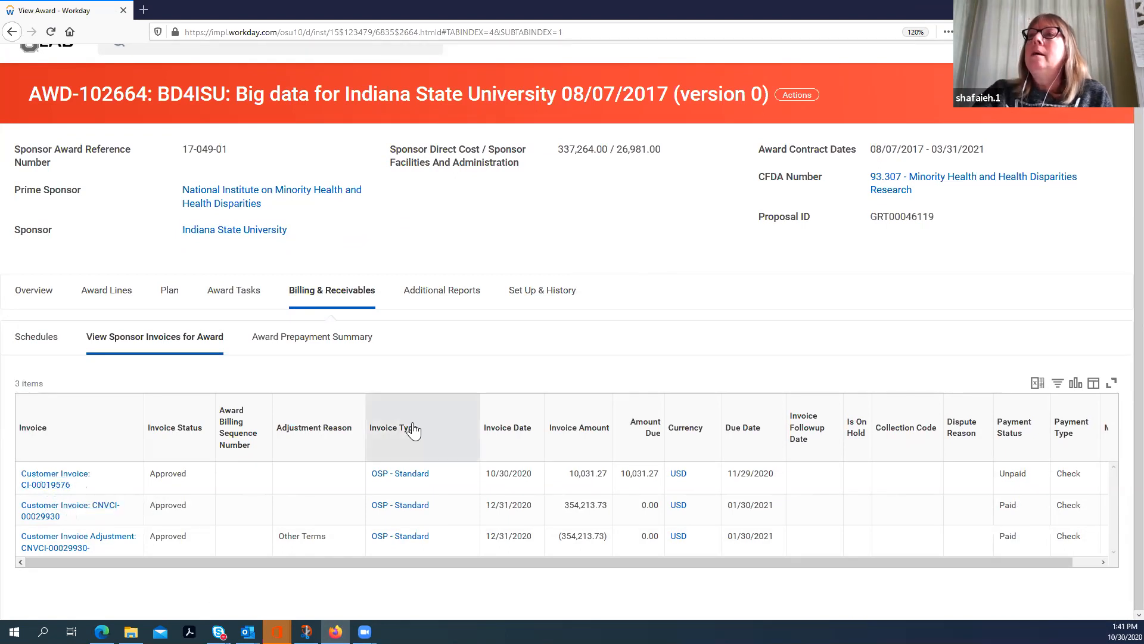
{"action": "scroll", "coordinate": [422, 444], "scroll_direction": "up", "scroll_amount": 1}
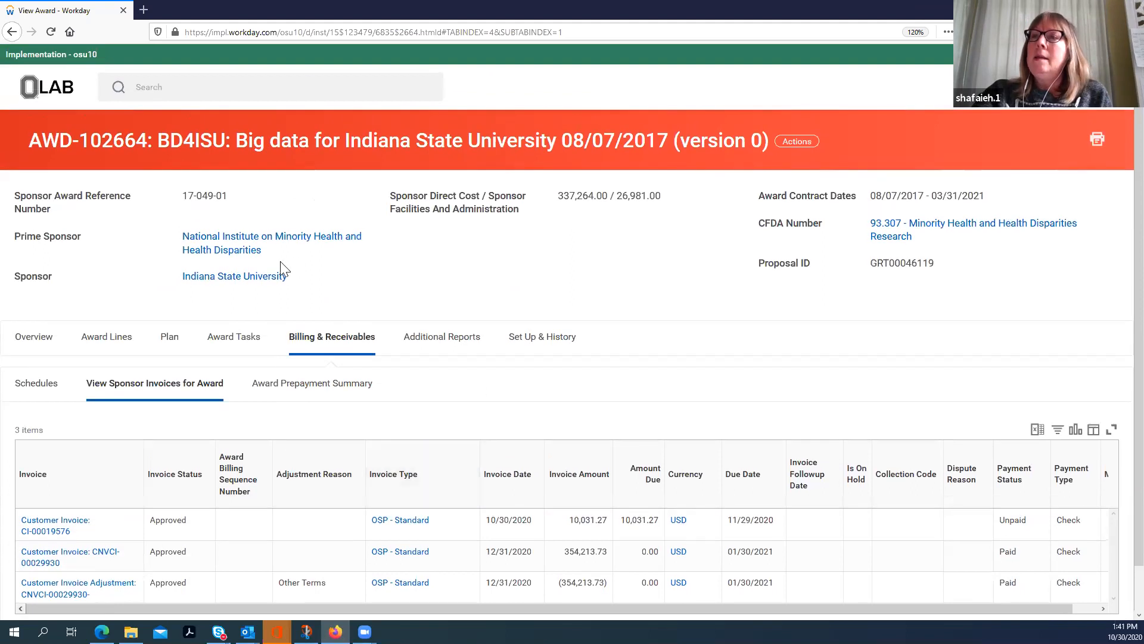
Step: View the award line summary, inspect the invoices behind the line's billed amount and close the breakdown
{"action": "left_click", "coordinate": [106, 340]}
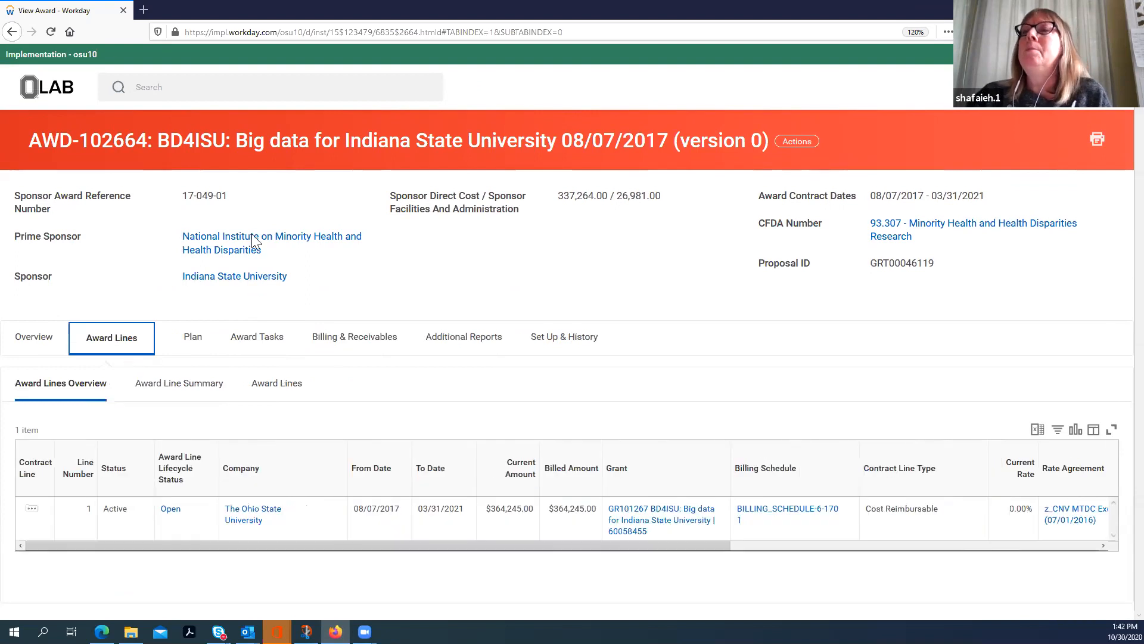
{"action": "left_click", "coordinate": [185, 388]}
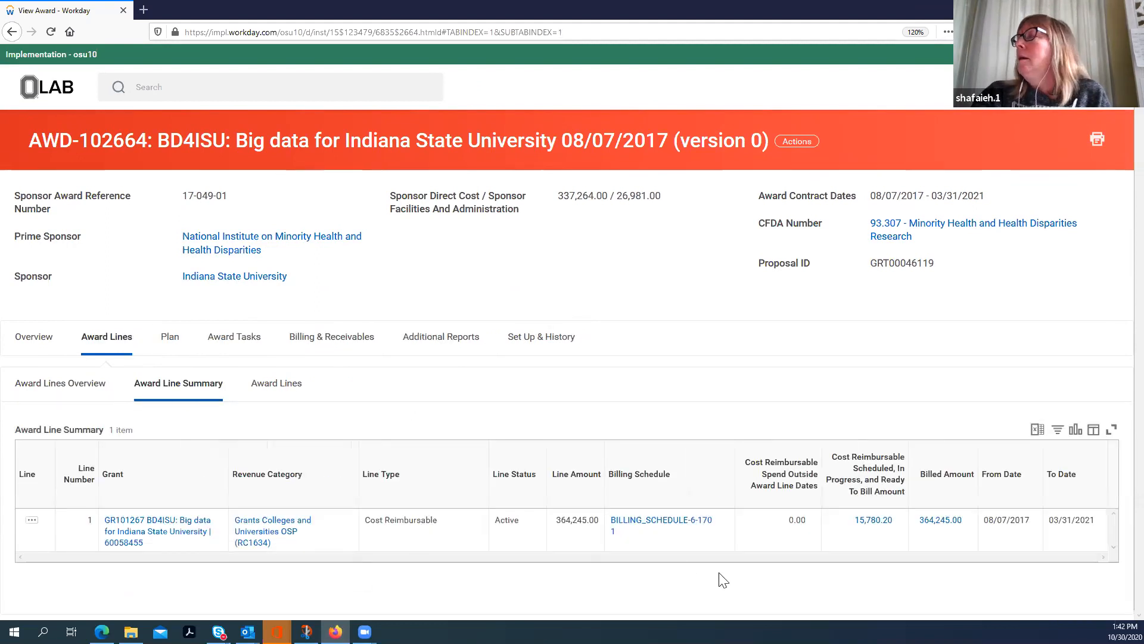
{"action": "left_click", "coordinate": [955, 525]}
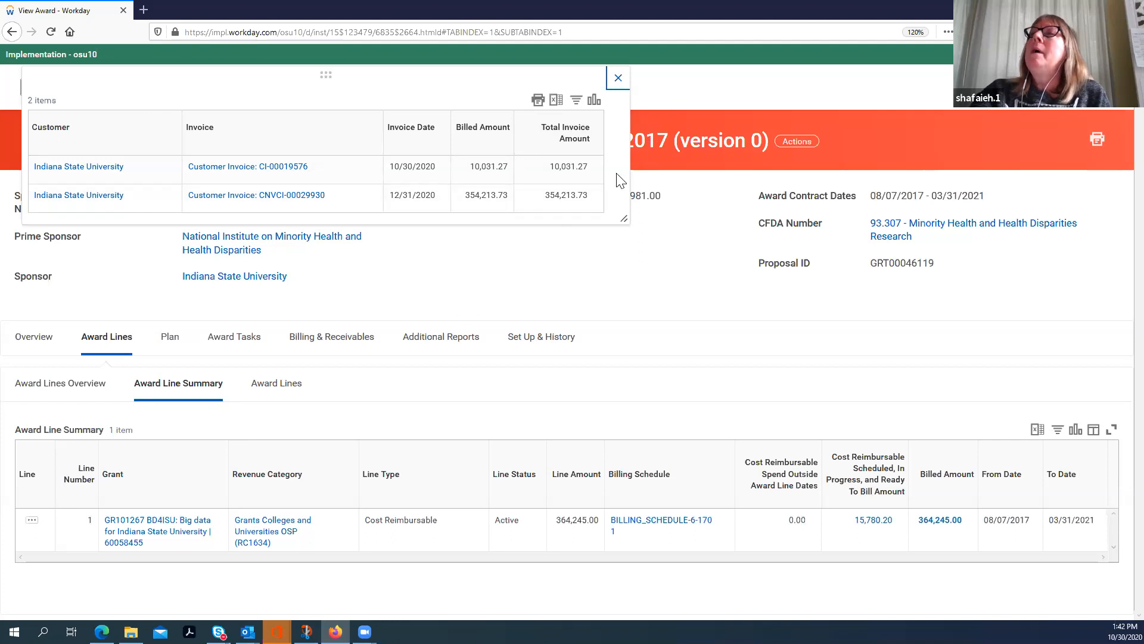
{"action": "left_click", "coordinate": [614, 78]}
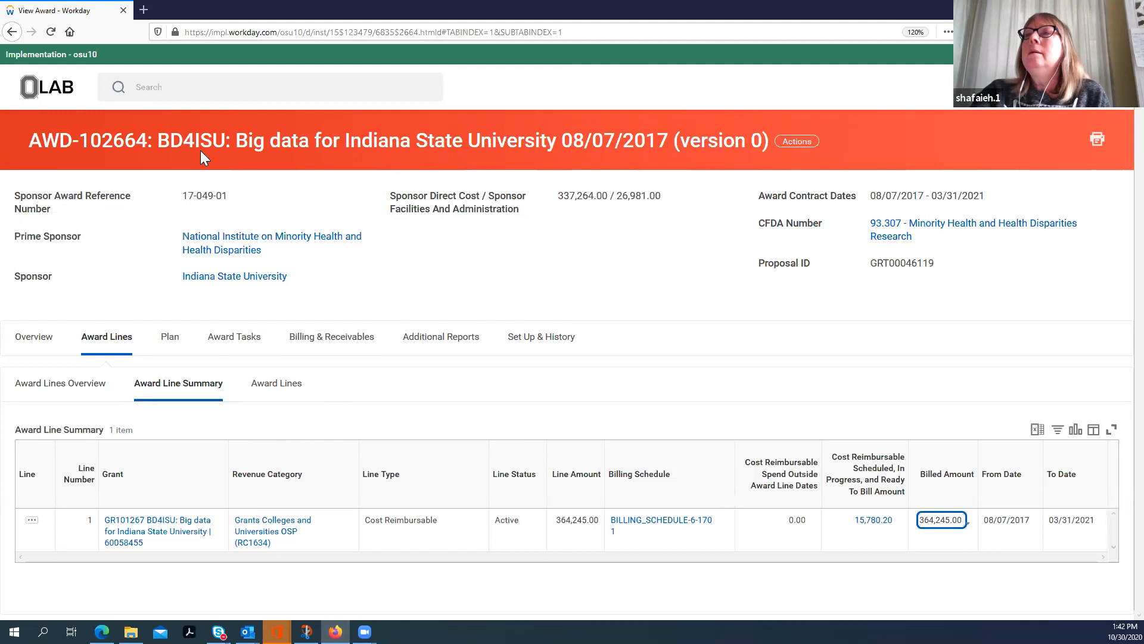
Step: Reload the award from its title and list its sponsor invoices again under billing and receivables
{"action": "left_click", "coordinate": [598, 143]}
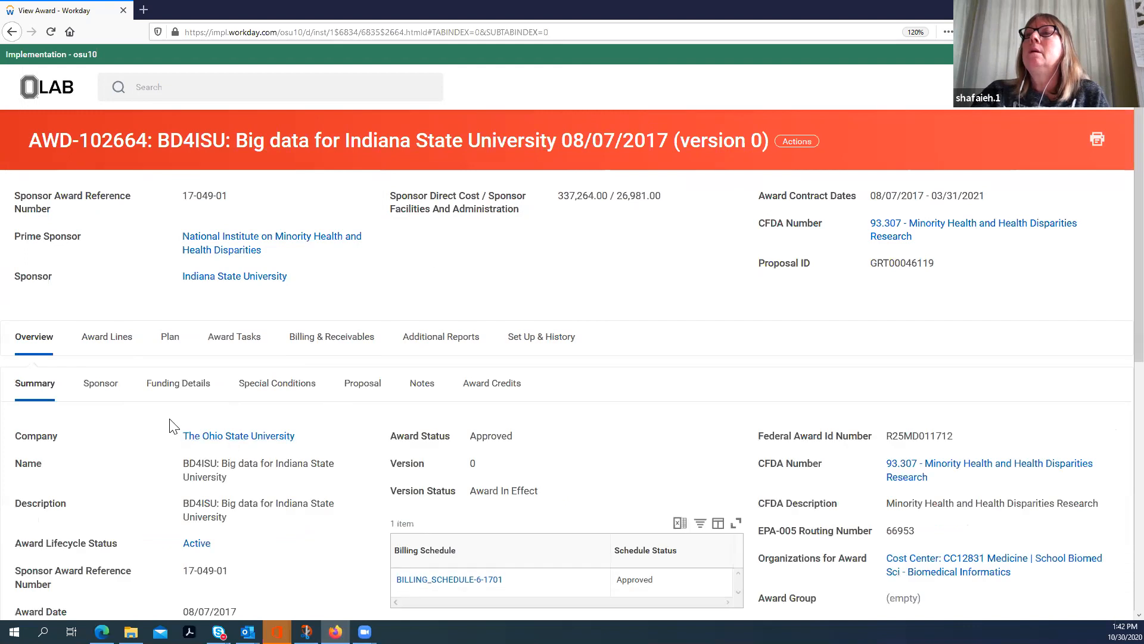
{"action": "left_click", "coordinate": [321, 338]}
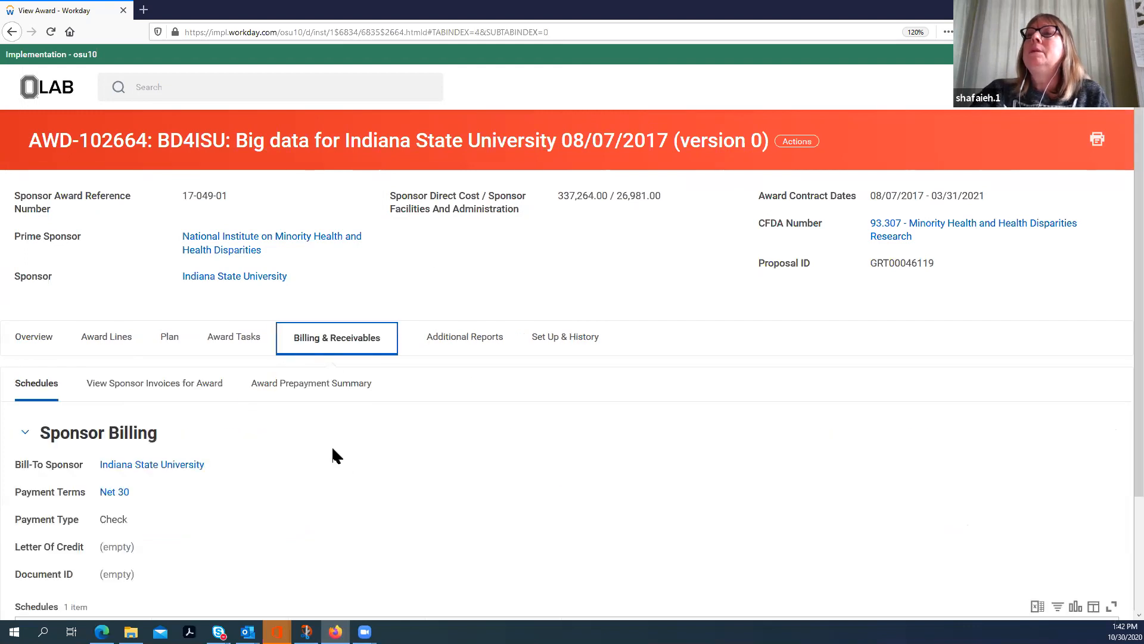
{"action": "scroll", "coordinate": [319, 439], "scroll_direction": "down", "scroll_amount": 2}
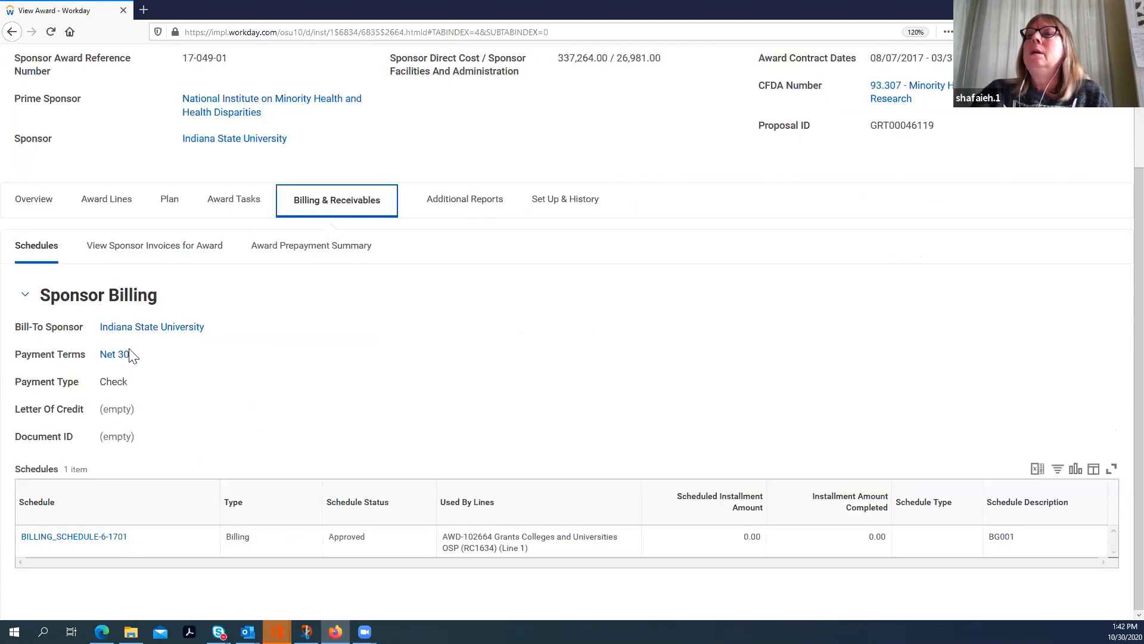
{"action": "left_click", "coordinate": [146, 256]}
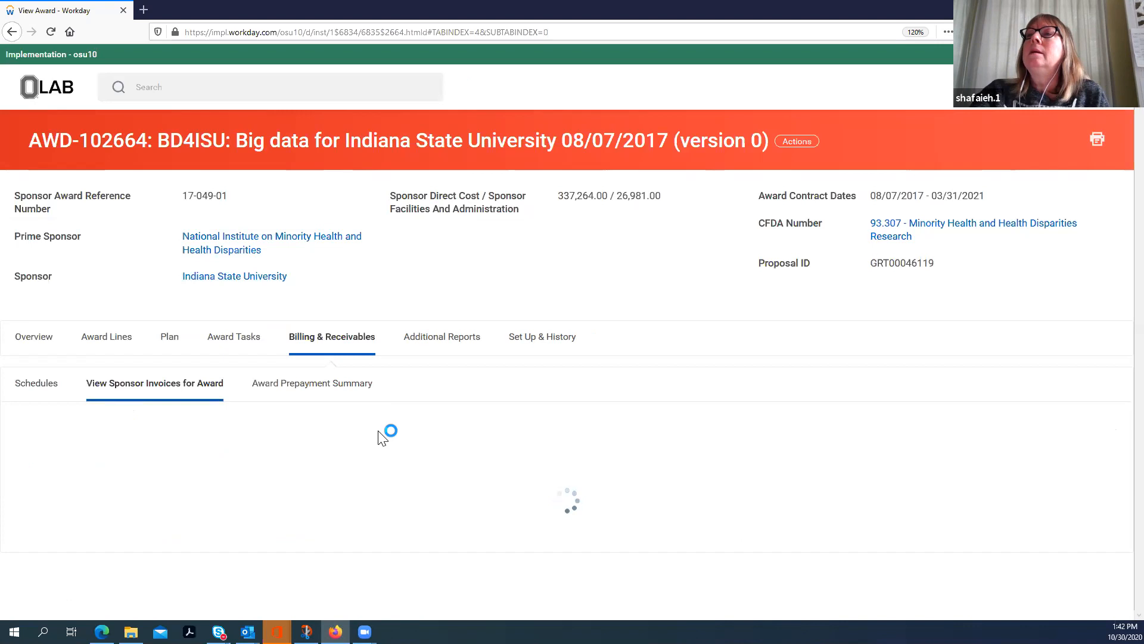
{"action": "scroll", "coordinate": [361, 432], "scroll_direction": "down", "scroll_amount": 1}
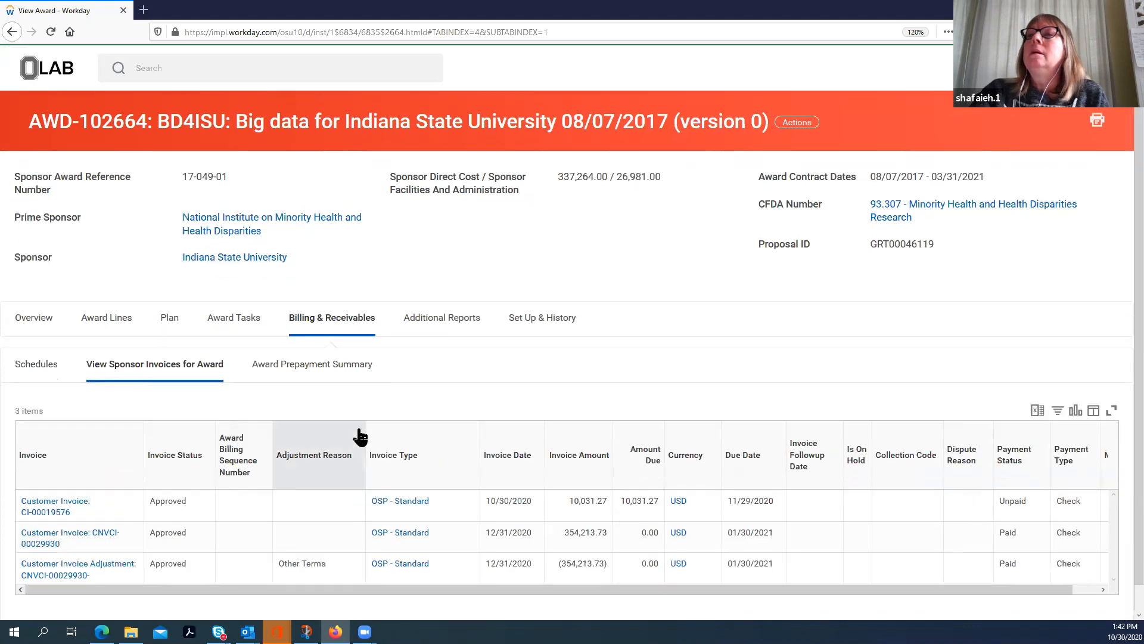
{"action": "right_click", "coordinate": [35, 493]}
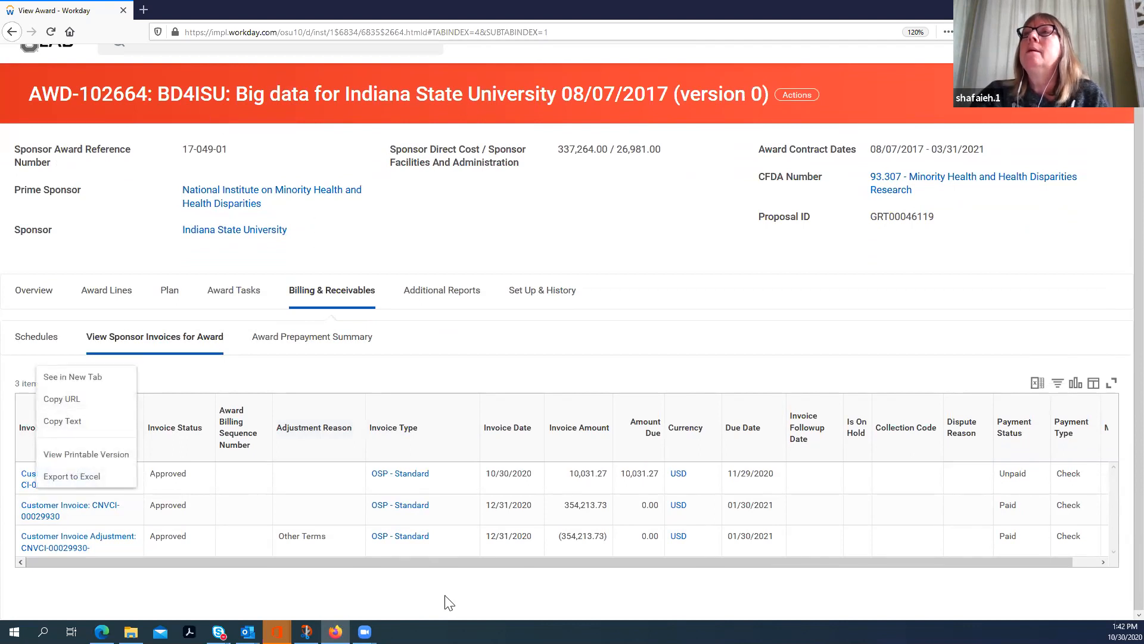
{"action": "scroll", "coordinate": [239, 284], "scroll_direction": "up", "scroll_amount": 1}
{"action": "left_click", "coordinate": [141, 87]}
{"action": "right_click", "coordinate": [142, 87]}
{"action": "left_click", "coordinate": [171, 125]}
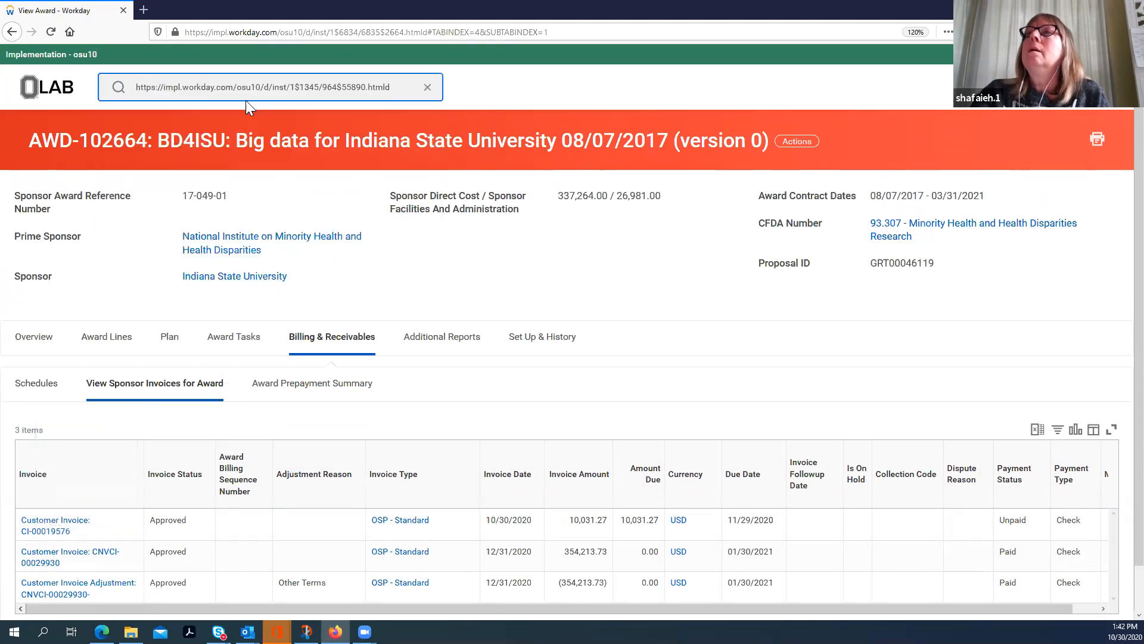
{"action": "left_click_drag", "start_coordinate": [392, 87], "coordinate": [135, 87]}
{"action": "key", "text": "BackSpace"}
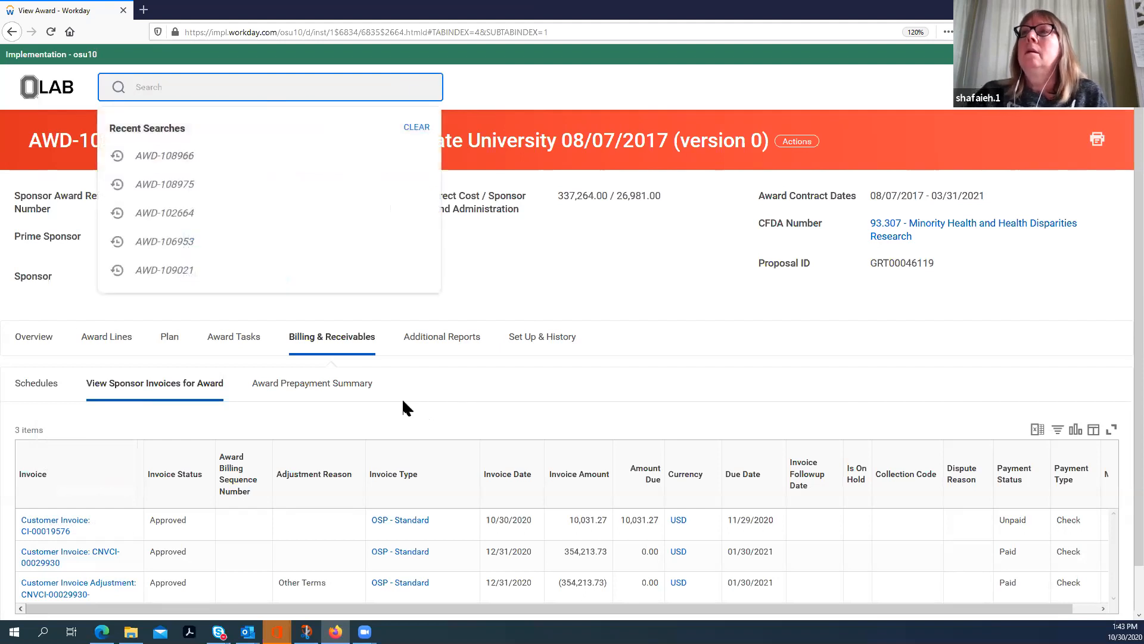
Step: Copy the name of customer invoice CI-00019576 from the award's invoice list and search for it across All of Workday
{"action": "right_click", "coordinate": [46, 525]}
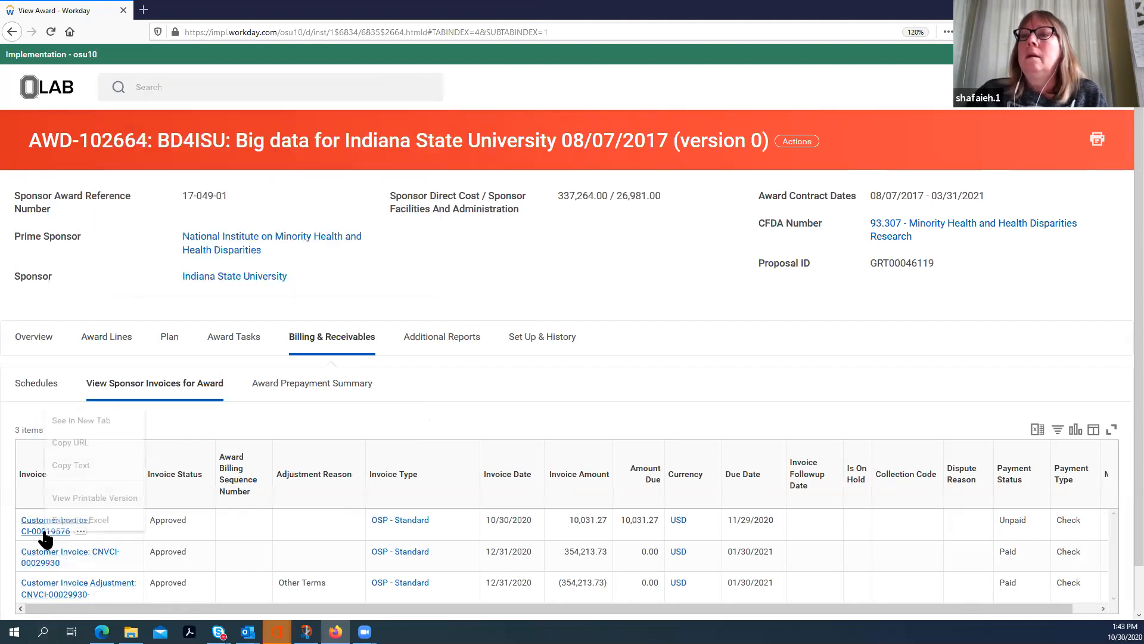
{"action": "left_click", "coordinate": [66, 465]}
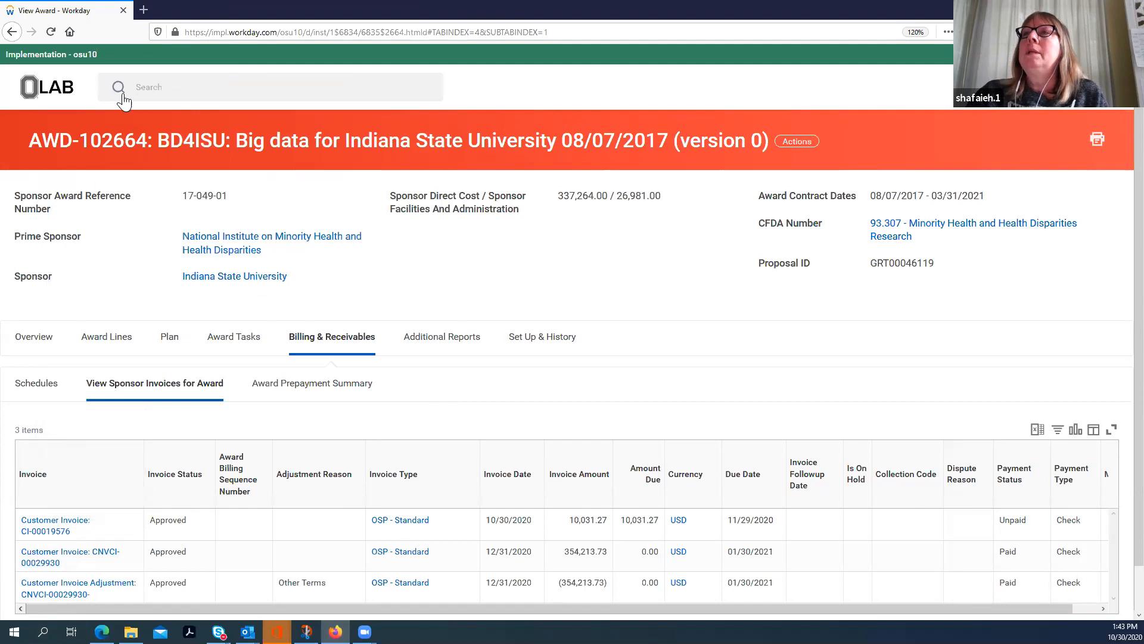
{"action": "left_click", "coordinate": [146, 89]}
{"action": "right_click", "coordinate": [145, 89]}
{"action": "left_click", "coordinate": [189, 138]}
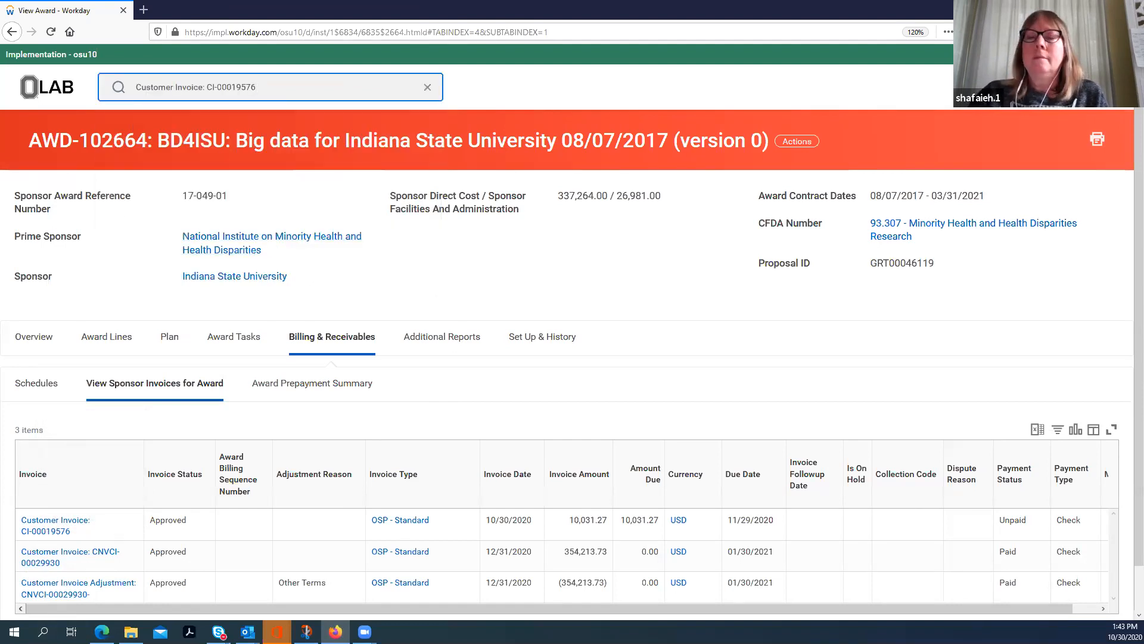
{"action": "key", "text": "Return"}
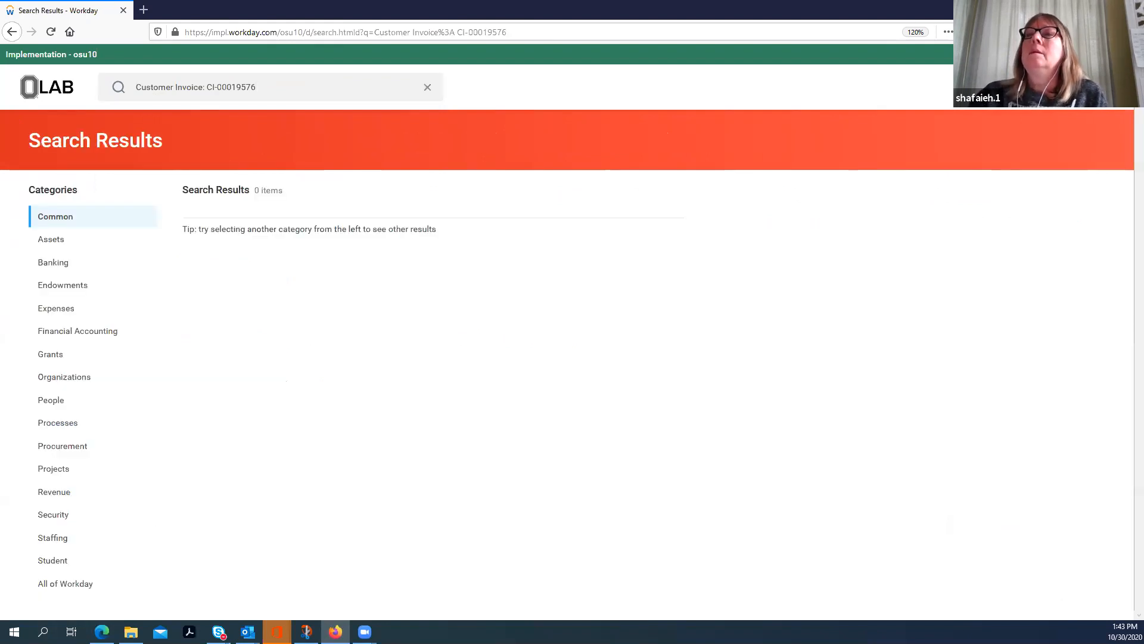
{"action": "left_click", "coordinate": [113, 569]}
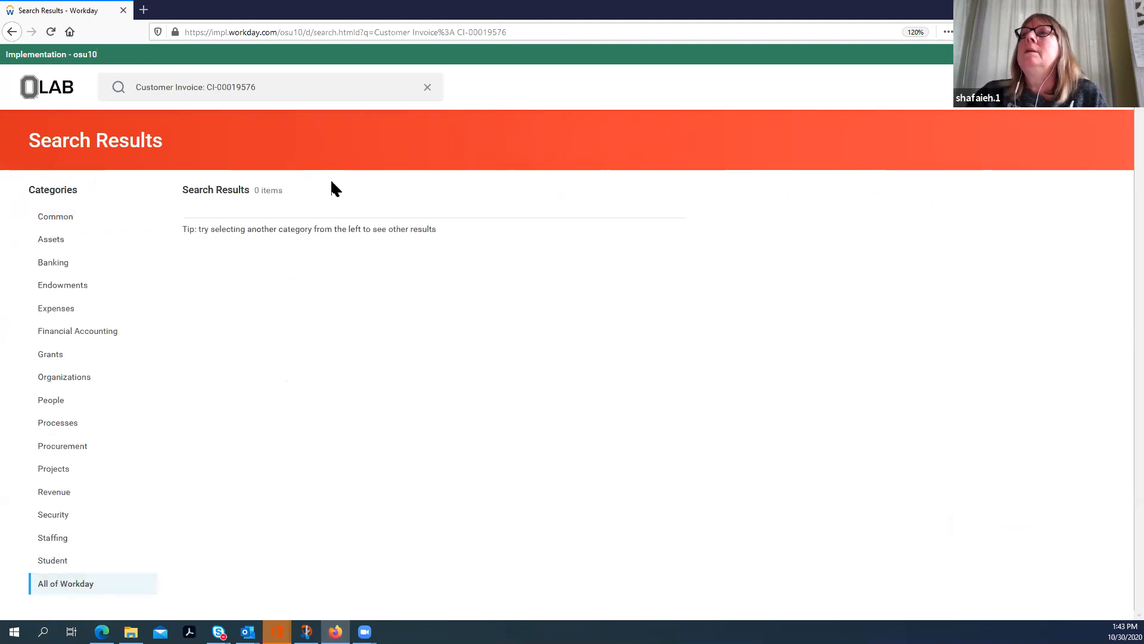
Step: Shorten the search to CI-00019576, search All of Workday, open the matching customer invoice and review its details
{"action": "left_click", "coordinate": [133, 83]}
{"action": "key", "text": "Delete"}
{"action": "key", "text": "Delete"}
{"action": "key", "text": "Delete"}
{"action": "key", "text": "Delete"}
{"action": "key", "text": "Delete"}
{"action": "key", "text": "Delete"}
{"action": "key", "text": "Delete"}
{"action": "key", "text": "Delete"}
{"action": "key", "text": "Delete"}
{"action": "key", "text": "Delete"}
{"action": "key", "text": "Delete"}
{"action": "key", "text": "Delete"}
{"action": "key", "text": "Delete"}
{"action": "key", "text": "Delete"}
{"action": "key", "text": "Delete"}
{"action": "key", "text": "Delete"}
{"action": "key", "text": "Delete"}
{"action": "key", "text": "Delete"}
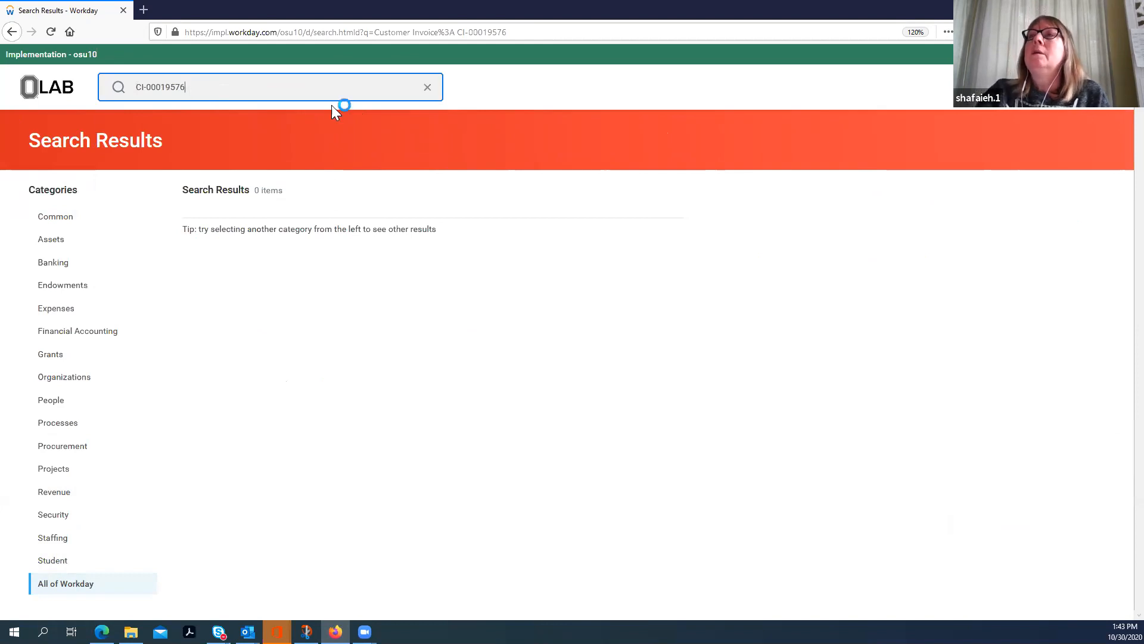
{"action": "left_click", "coordinate": [113, 574]}
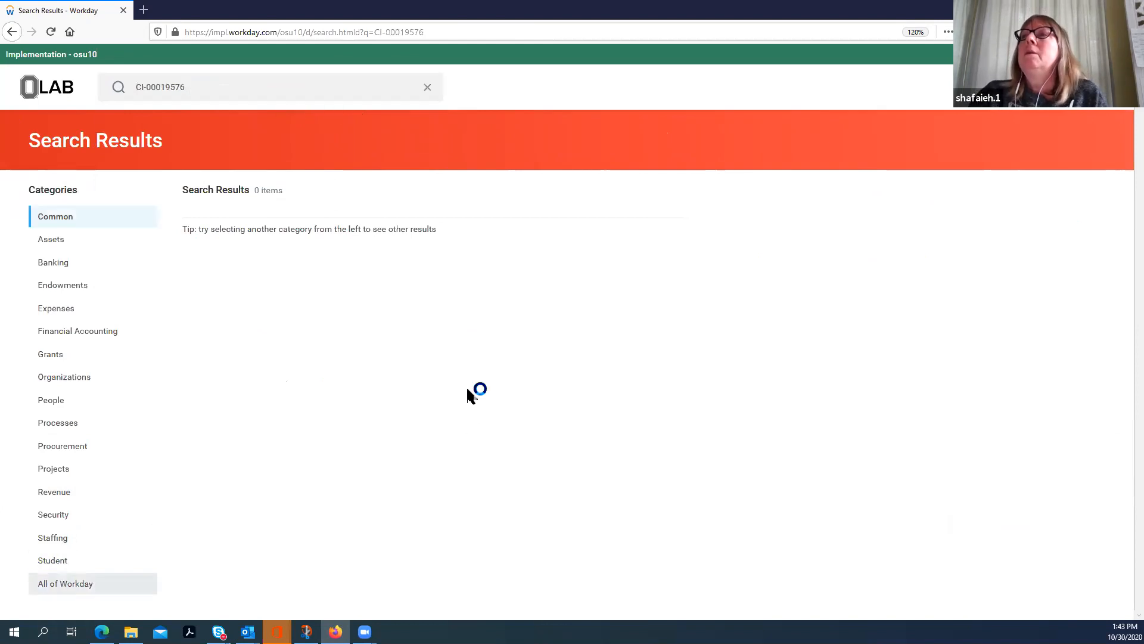
{"action": "left_click", "coordinate": [295, 250]}
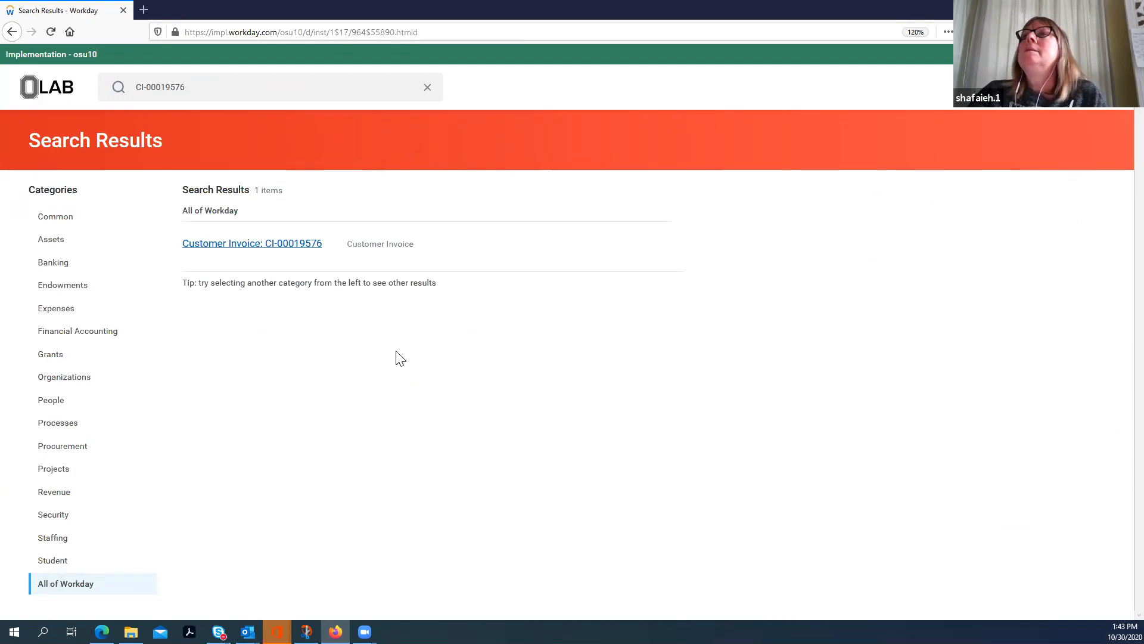
{"action": "scroll", "coordinate": [310, 417], "scroll_direction": "down", "scroll_amount": 3}
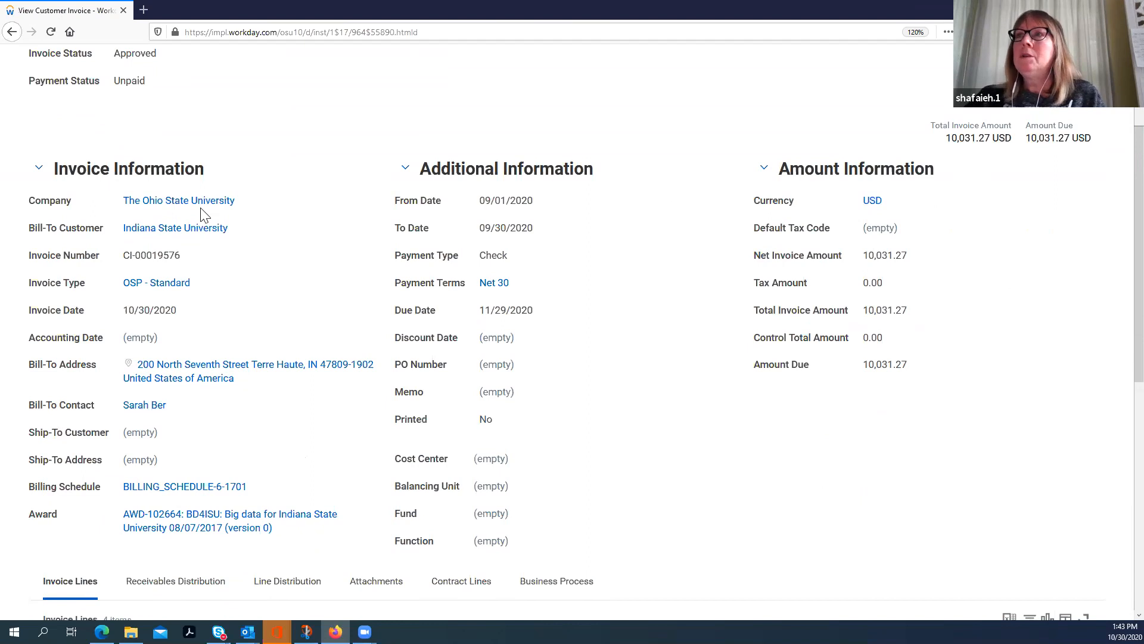
{"action": "scroll", "coordinate": [298, 274], "scroll_direction": "up", "scroll_amount": 3}
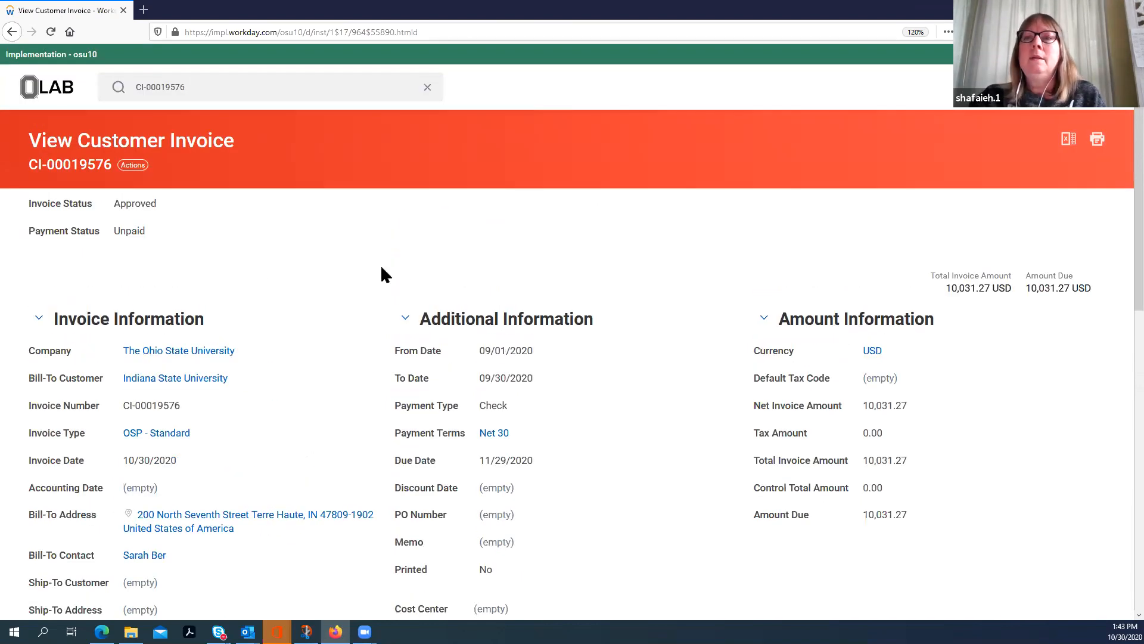
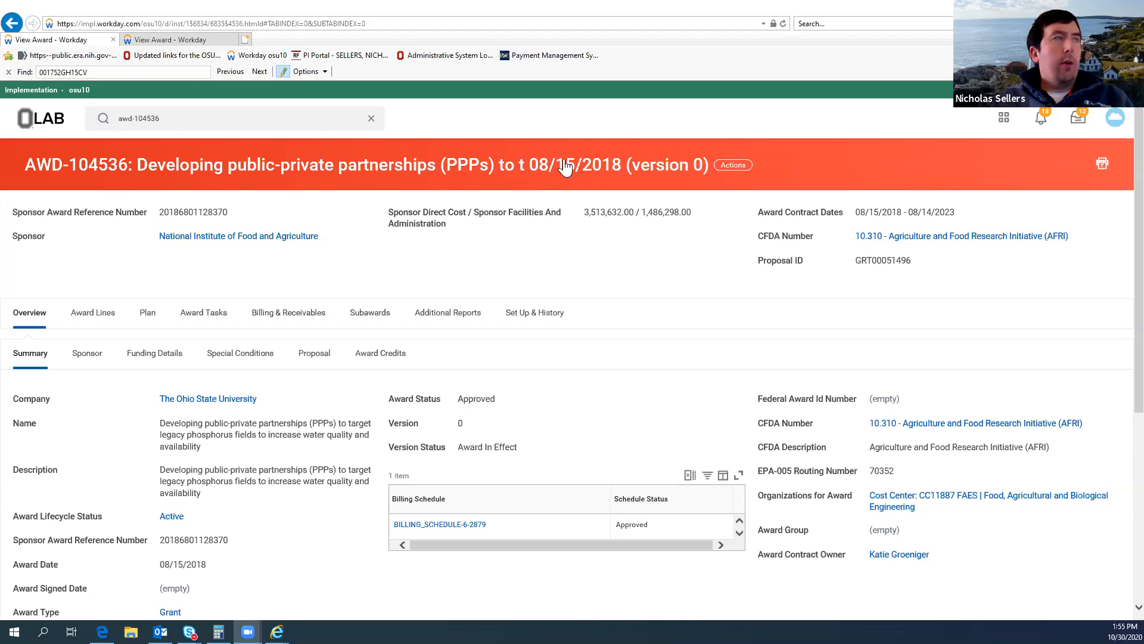
Step: Start creating a customer invoice for award grant transactions from award AWD-104536
{"action": "left_click", "coordinate": [739, 171]}
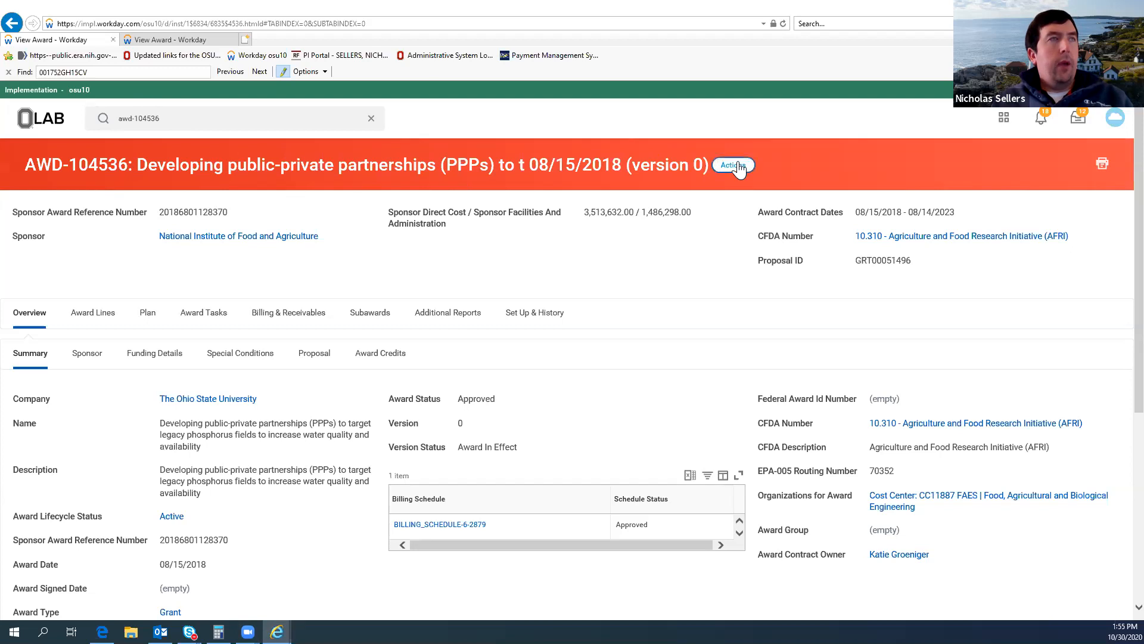
{"action": "left_click", "coordinate": [738, 164]}
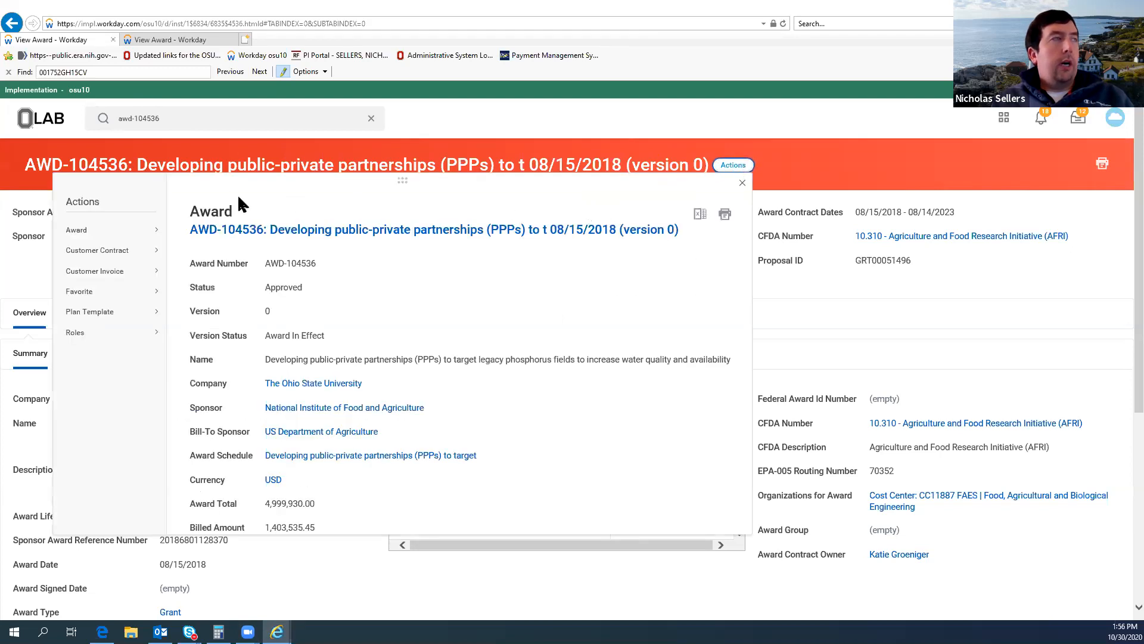
{"action": "mouse_move", "coordinate": [94, 239]}
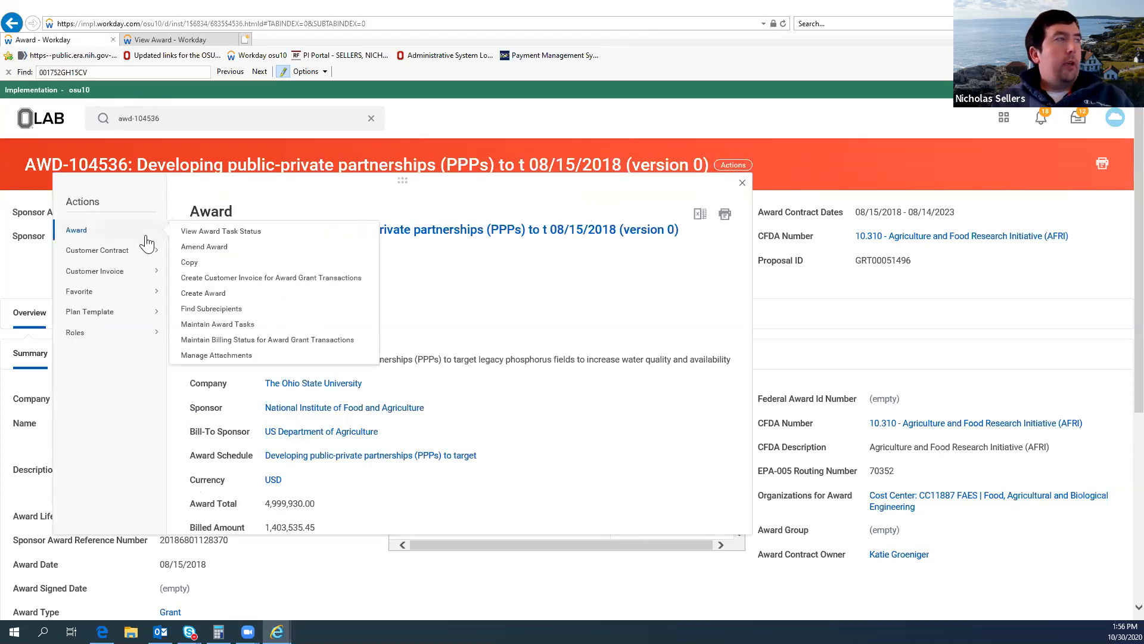
{"action": "left_click", "coordinate": [231, 279]}
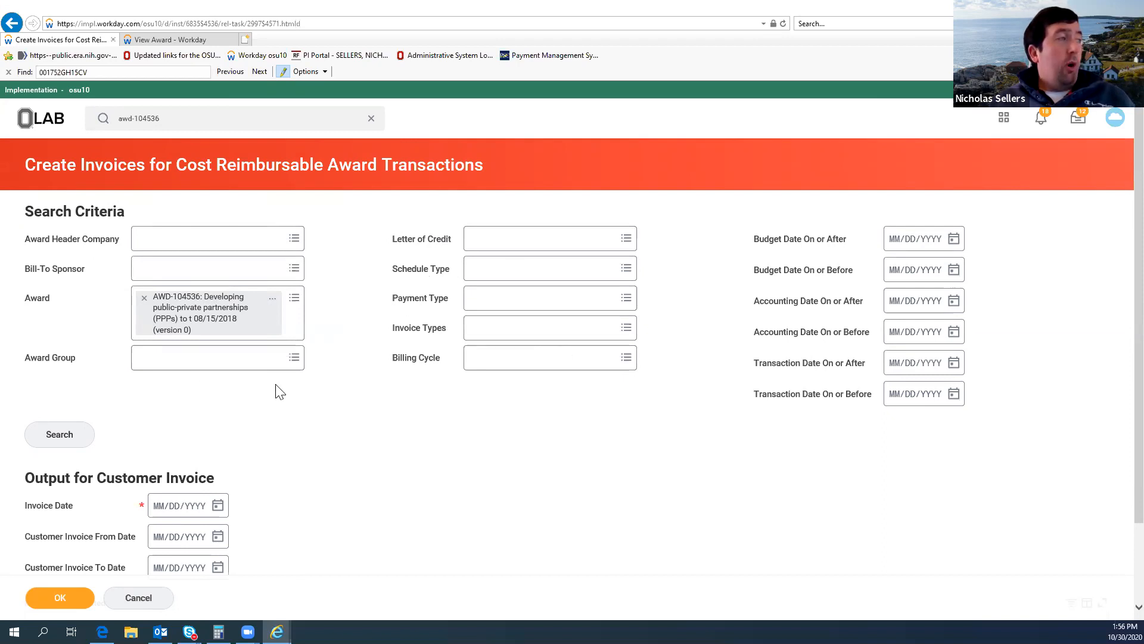
Step: Search for invoices that can be created for award AWD-104536 and review the proposed invoice row through its invoice amount
{"action": "scroll", "coordinate": [262, 381], "scroll_direction": "down", "scroll_amount": 2}
{"action": "left_click", "coordinate": [79, 357]}
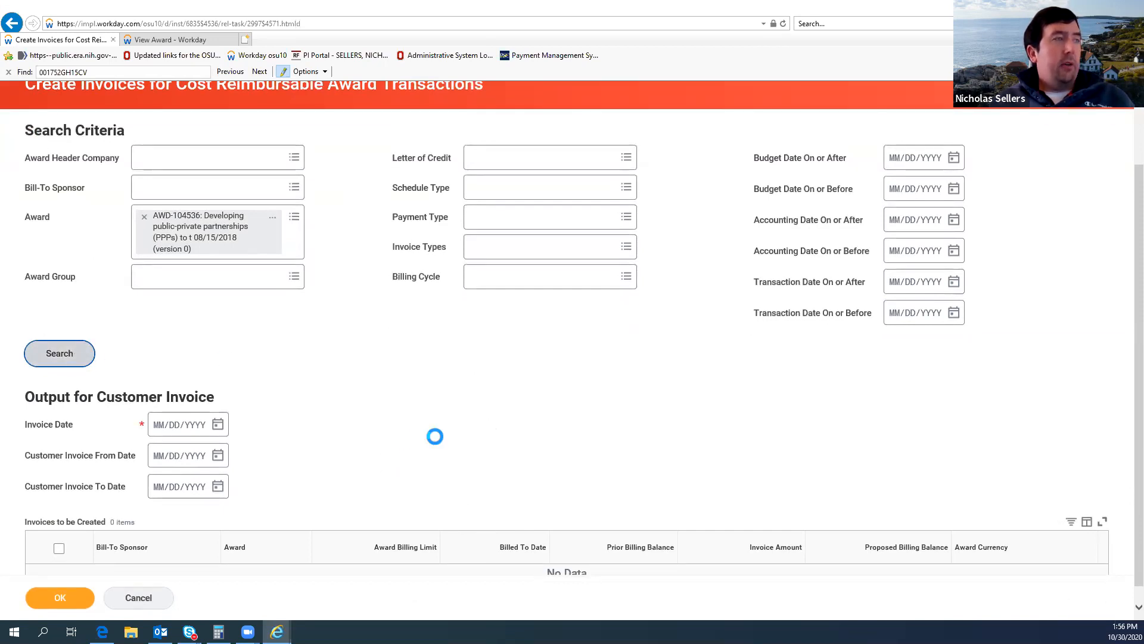
{"action": "scroll", "coordinate": [446, 442], "scroll_direction": "down", "scroll_amount": 2}
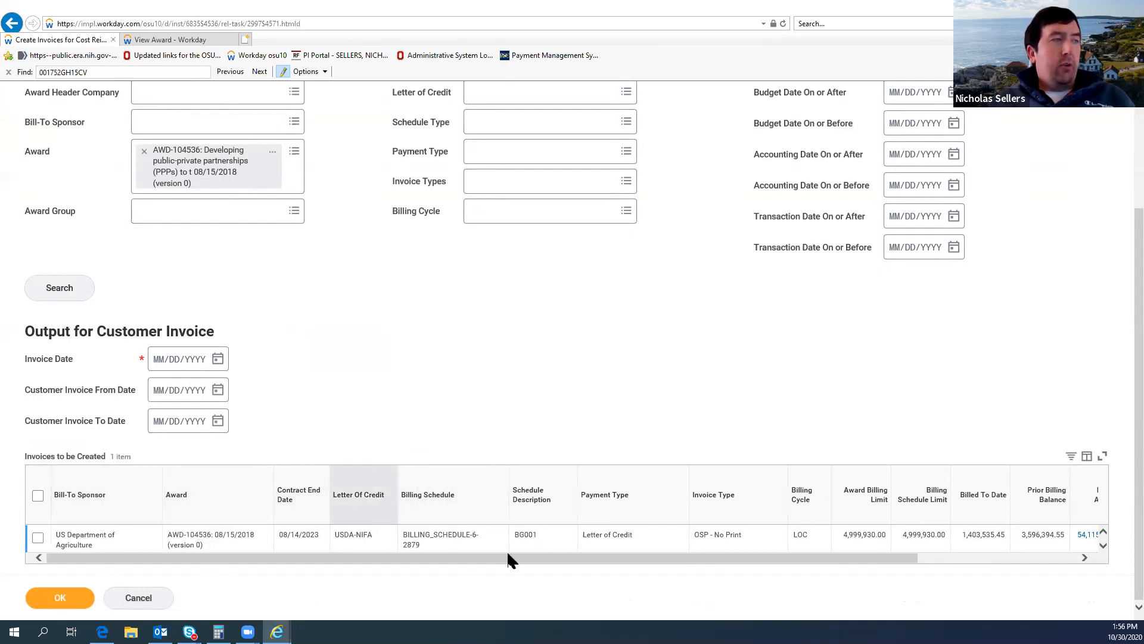
{"action": "left_click_drag", "start_coordinate": [866, 556], "coordinate": [978, 557]}
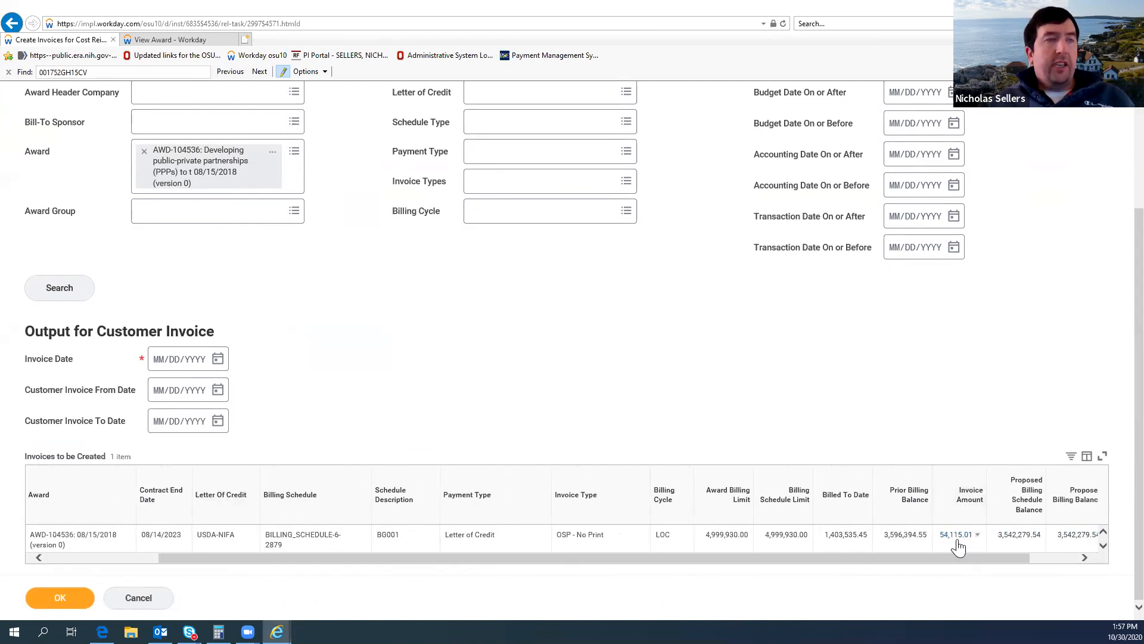
{"action": "scroll", "coordinate": [999, 556], "scroll_direction": "left", "scroll_amount": 3}
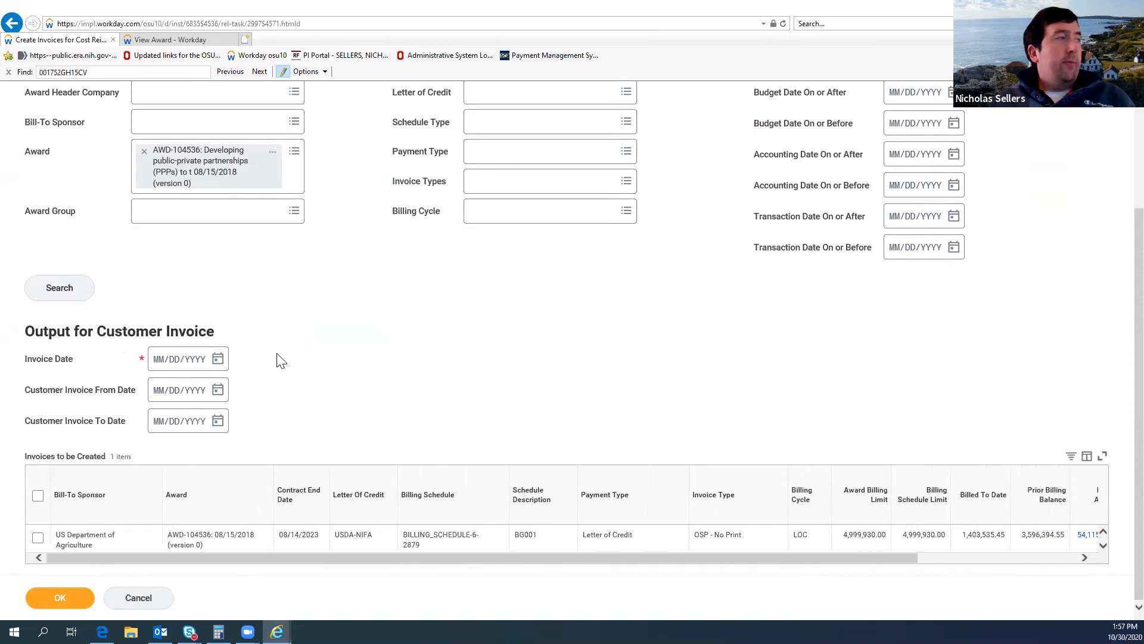
Step: Set the invoice date to 10/30/2020, select the US Department of Agriculture row and submit the invoice creation
{"action": "left_click", "coordinate": [219, 359]}
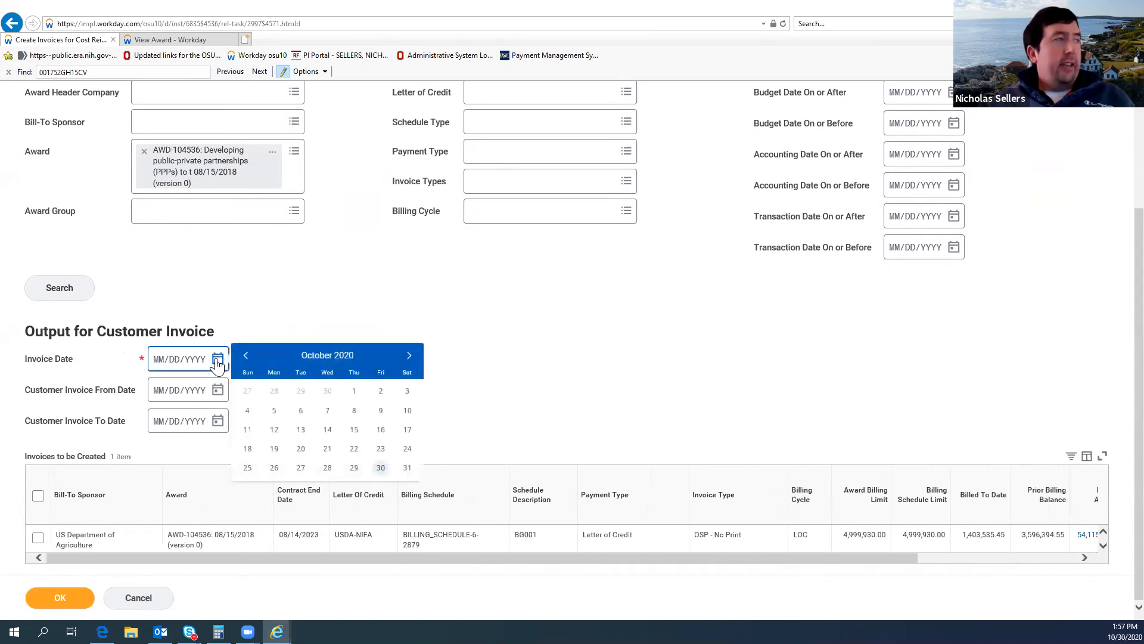
{"action": "left_click", "coordinate": [380, 469]}
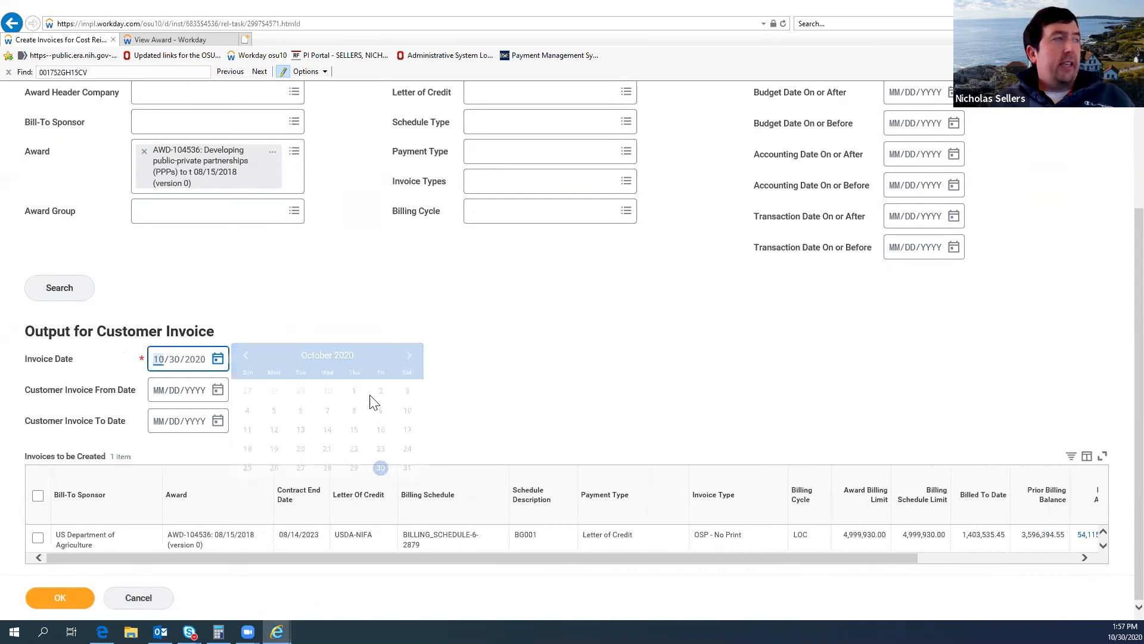
{"action": "left_click", "coordinate": [272, 331]}
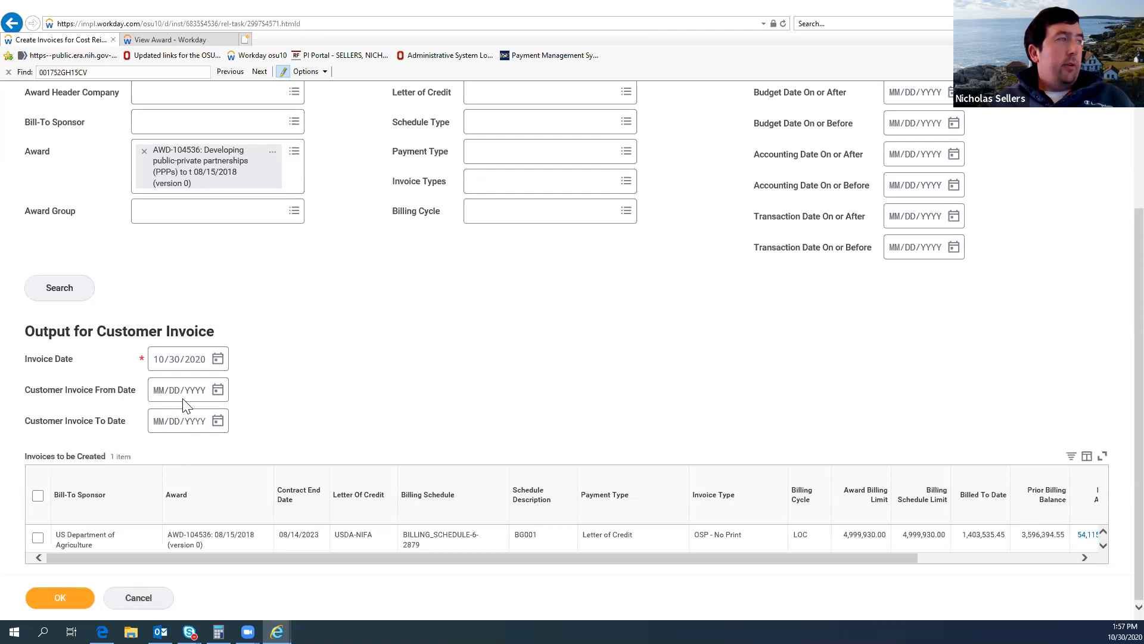
{"action": "left_click", "coordinate": [37, 538]}
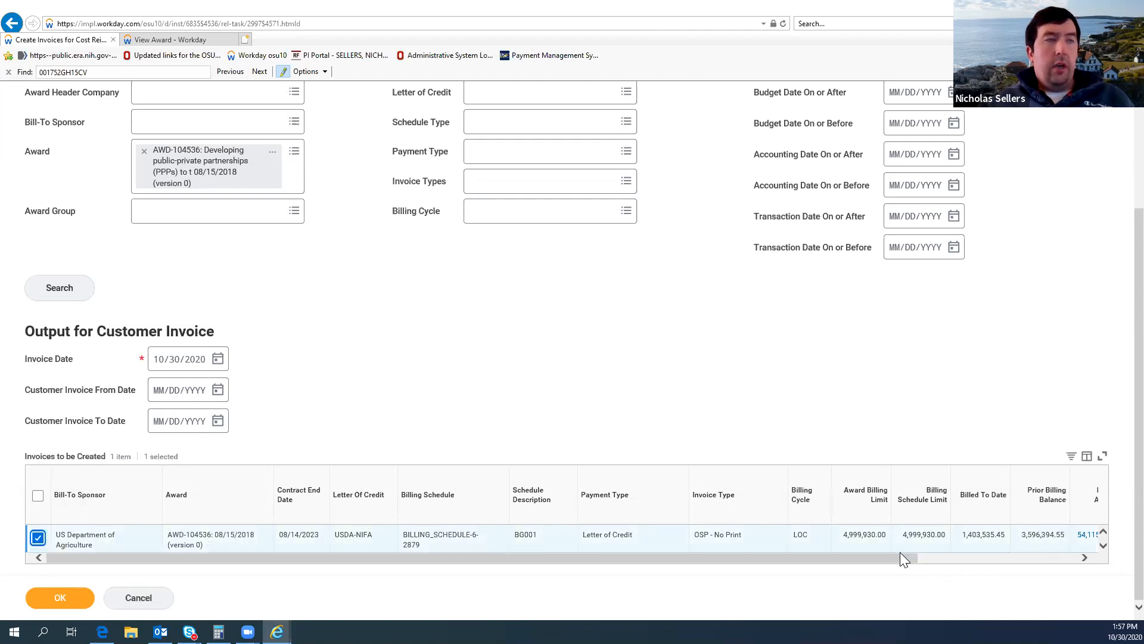
{"action": "left_click_drag", "start_coordinate": [897, 558], "coordinate": [179, 540]}
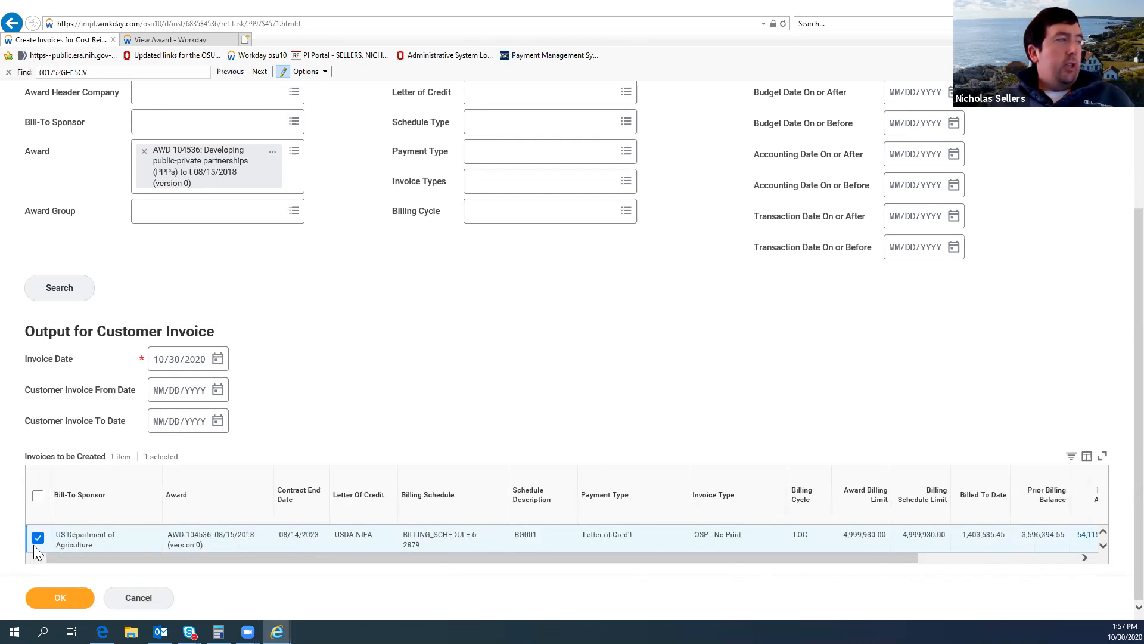
{"action": "left_click", "coordinate": [67, 596]}
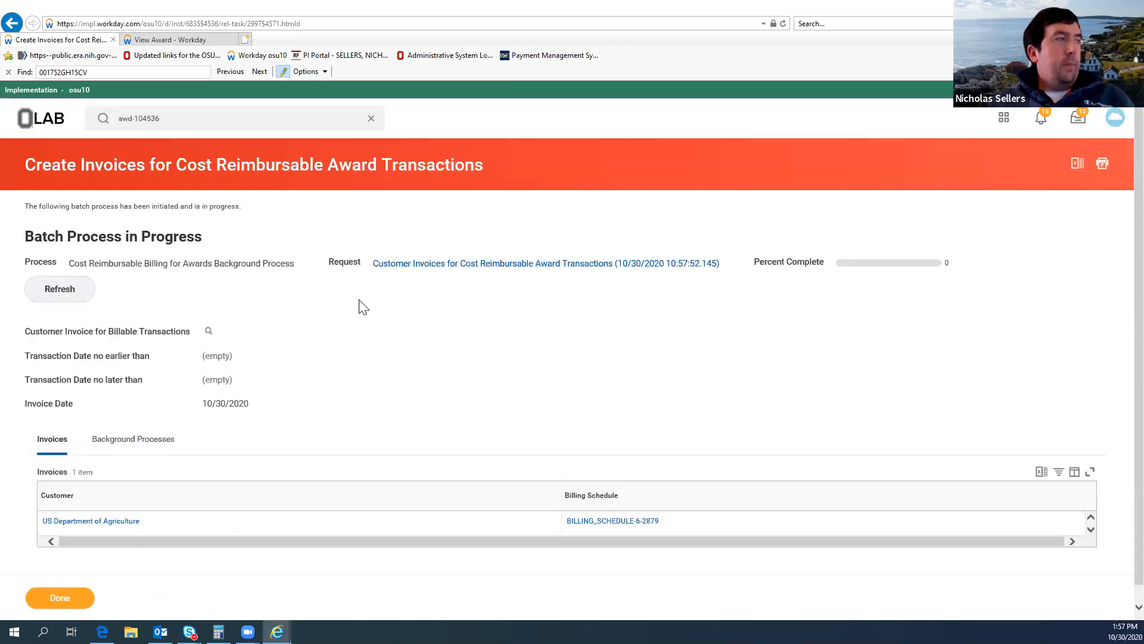
Step: Refresh the invoice batch process, check its background processes and return to the created invoices
{"action": "scroll", "coordinate": [363, 307], "scroll_direction": "down", "scroll_amount": 1}
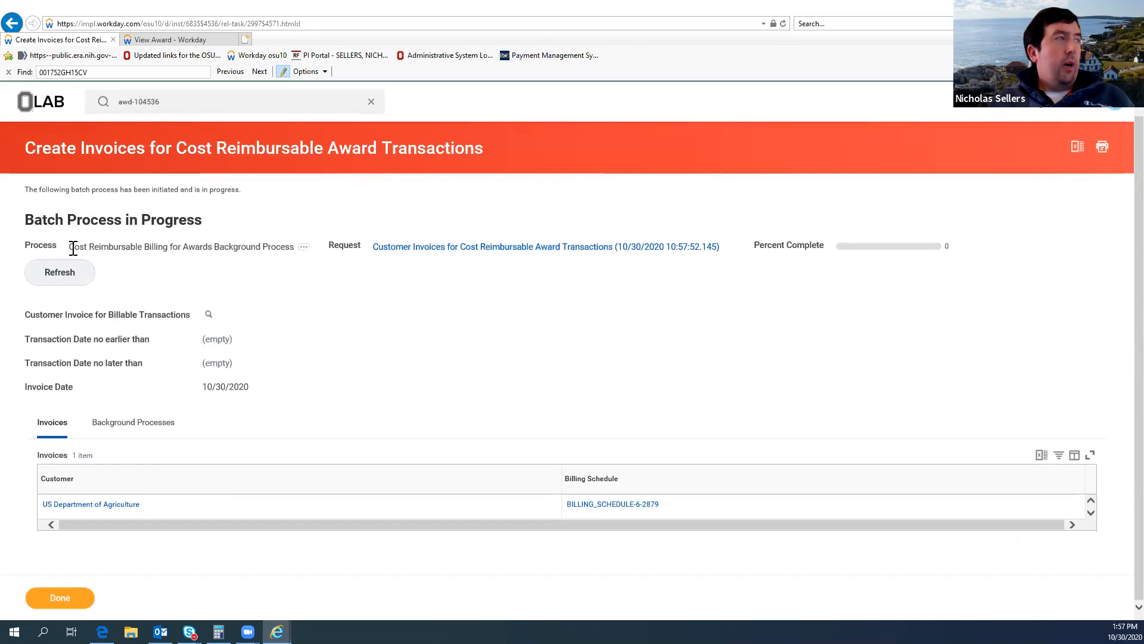
{"action": "left_click", "coordinate": [62, 275]}
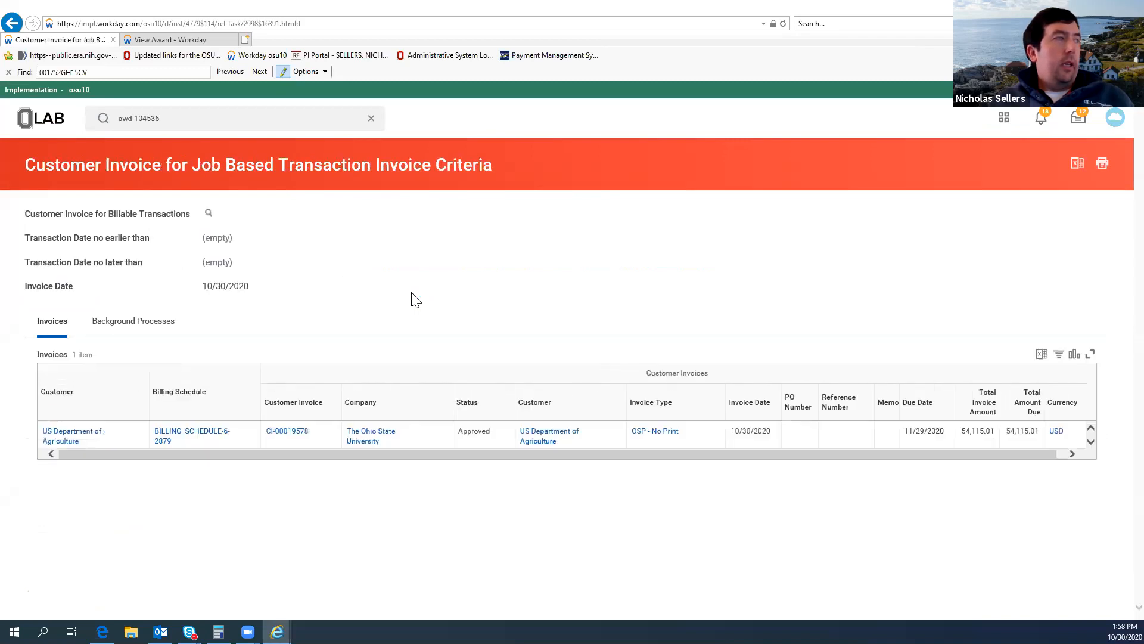
{"action": "left_click", "coordinate": [128, 327]}
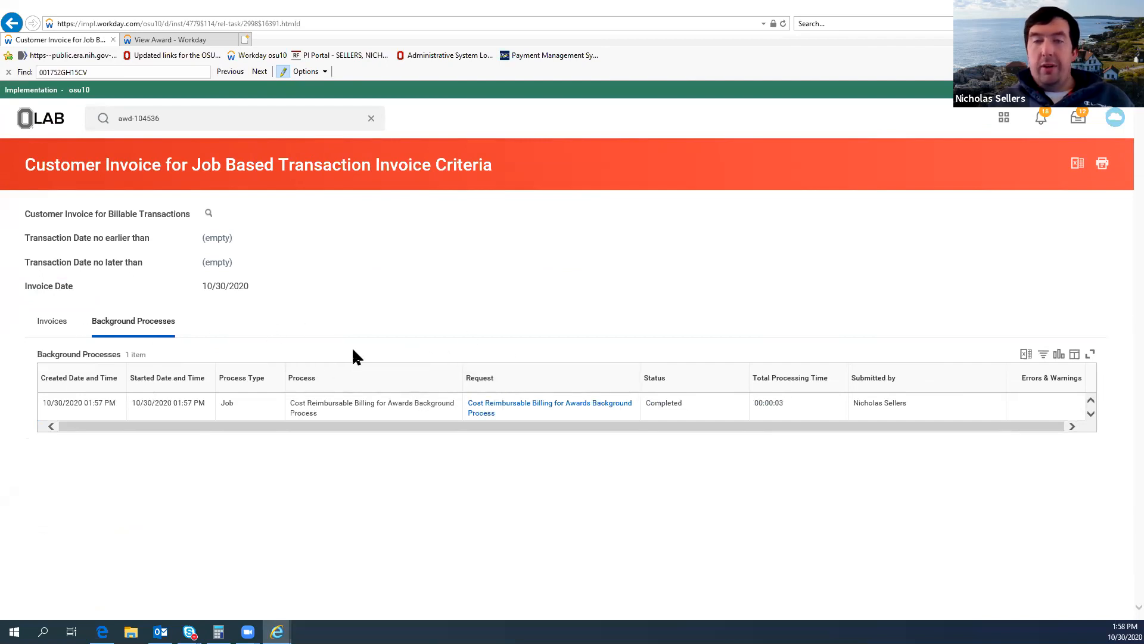
{"action": "left_click", "coordinate": [52, 323]}
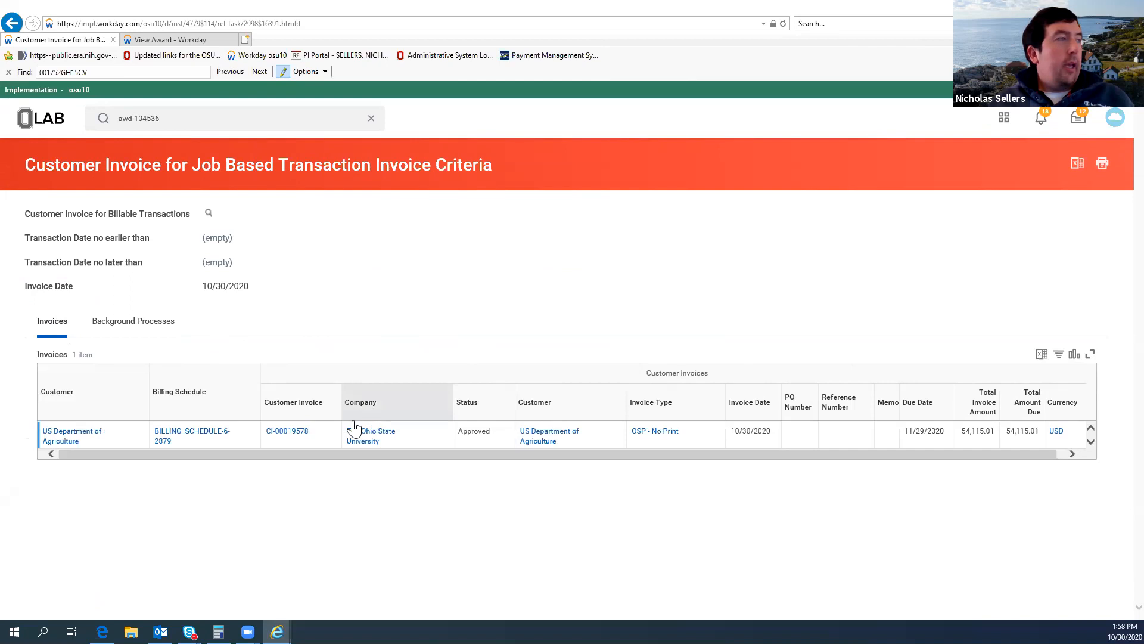
Step: Open customer invoice CI-00019578 and review its invoice information and invoice lines
{"action": "left_click", "coordinate": [300, 435]}
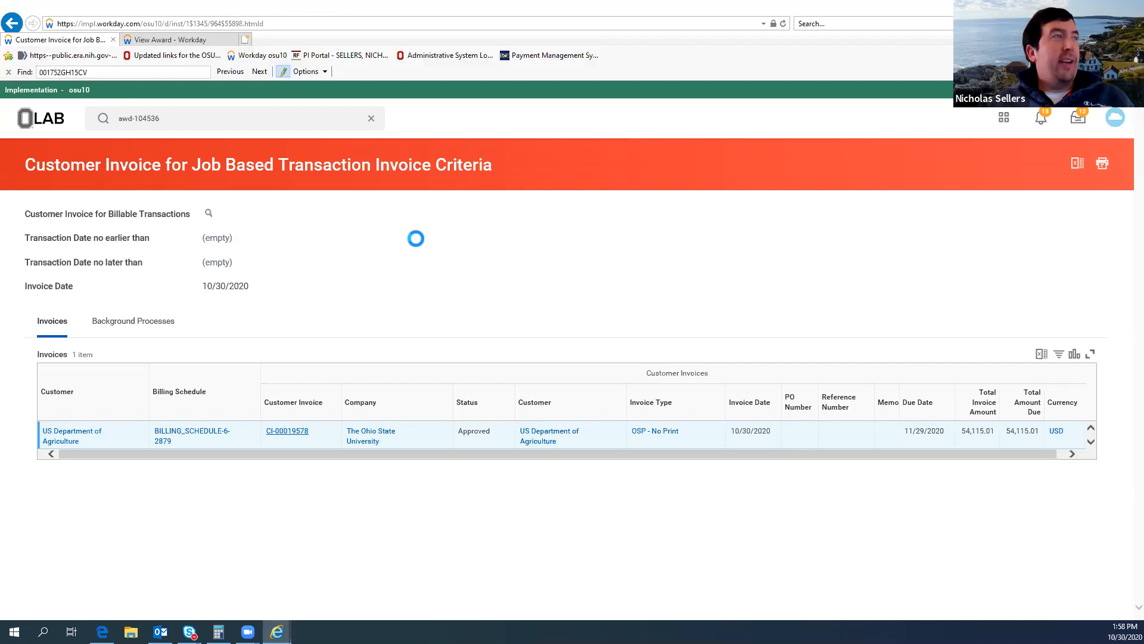
{"action": "scroll", "coordinate": [466, 296], "scroll_direction": "down", "scroll_amount": 3}
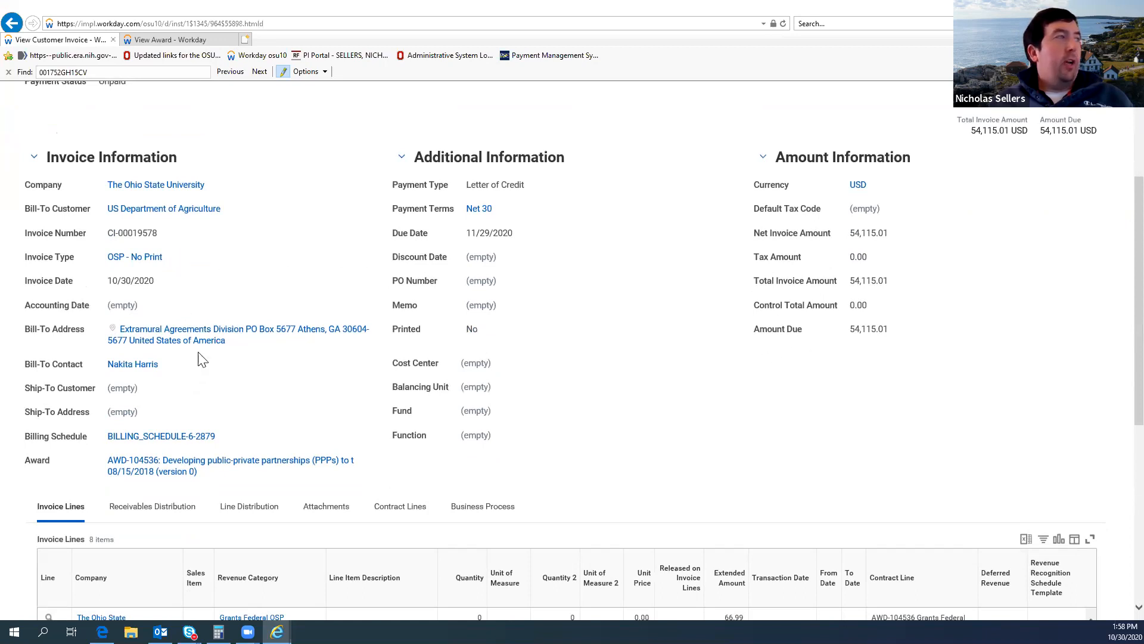
{"action": "scroll", "coordinate": [250, 273], "scroll_direction": "down", "scroll_amount": 2}
{"action": "scroll", "coordinate": [204, 173], "scroll_direction": "up", "scroll_amount": 1}
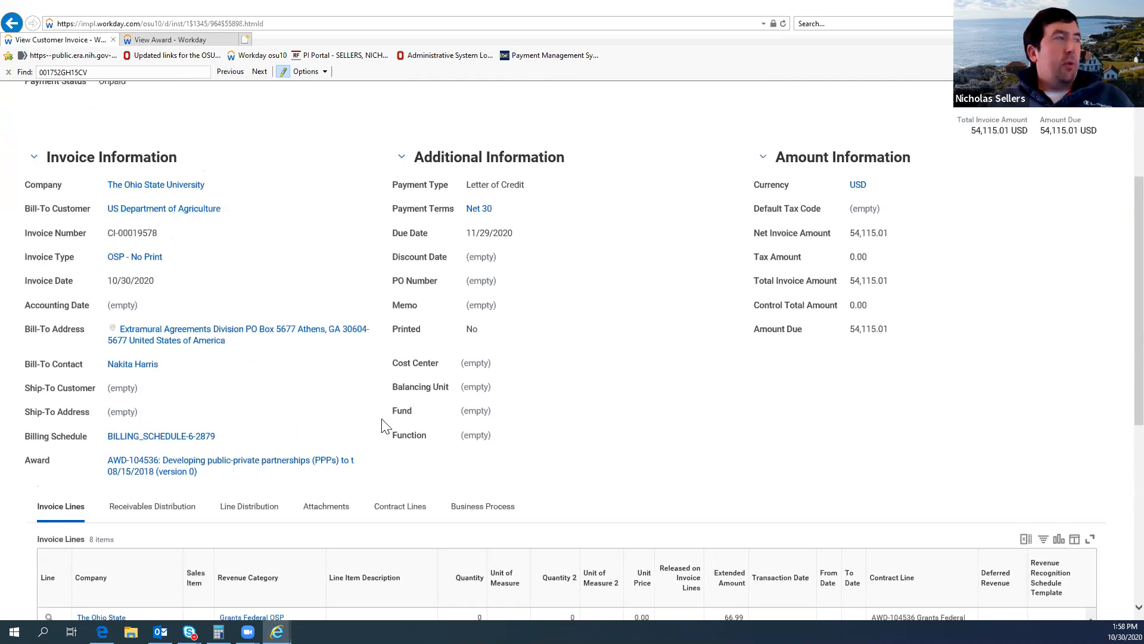
{"action": "scroll", "coordinate": [455, 391], "scroll_direction": "down", "scroll_amount": 2}
{"action": "scroll", "coordinate": [455, 398], "scroll_direction": "up", "scroll_amount": 5}
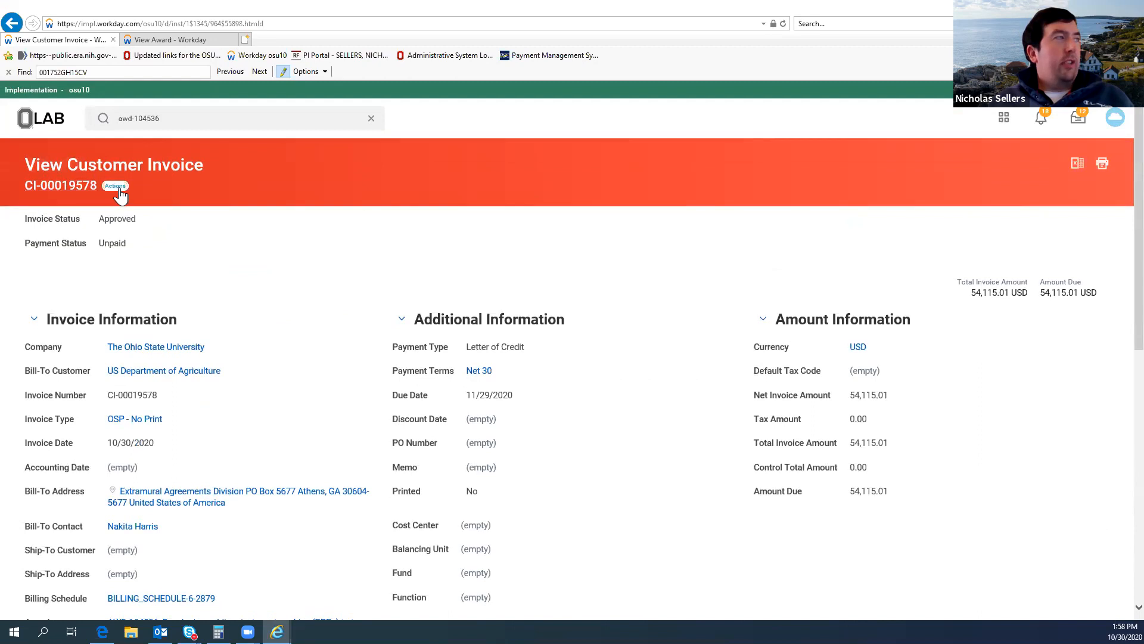
Step: Print customer invoice CI-00019578 and refresh the print run until the PDF is generated
{"action": "left_click", "coordinate": [116, 186]}
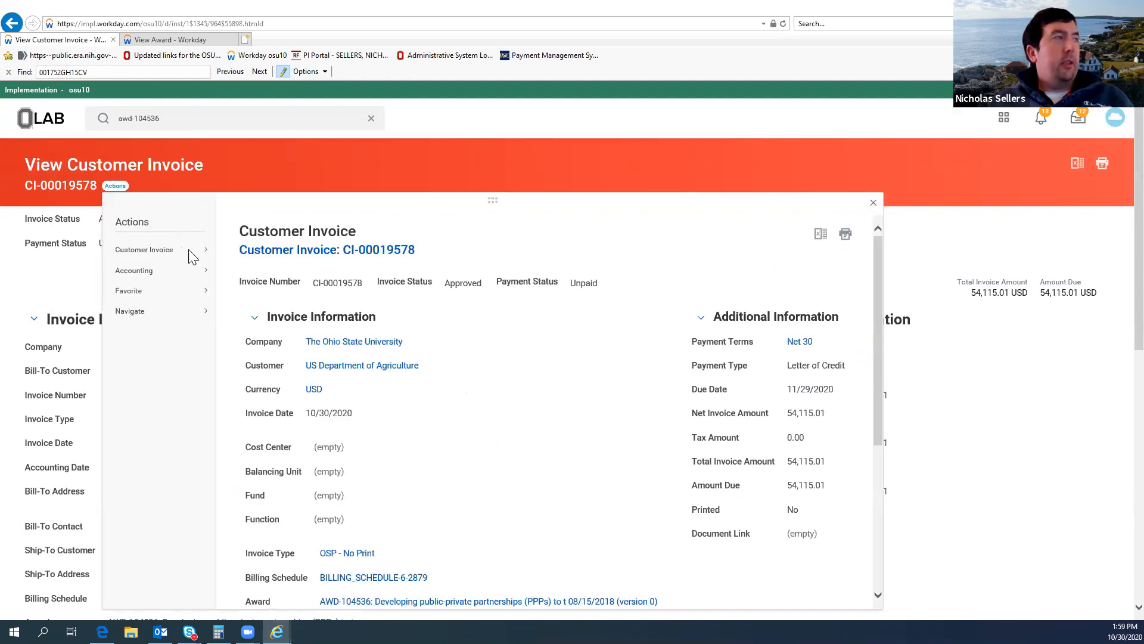
{"action": "left_click", "coordinate": [191, 256]}
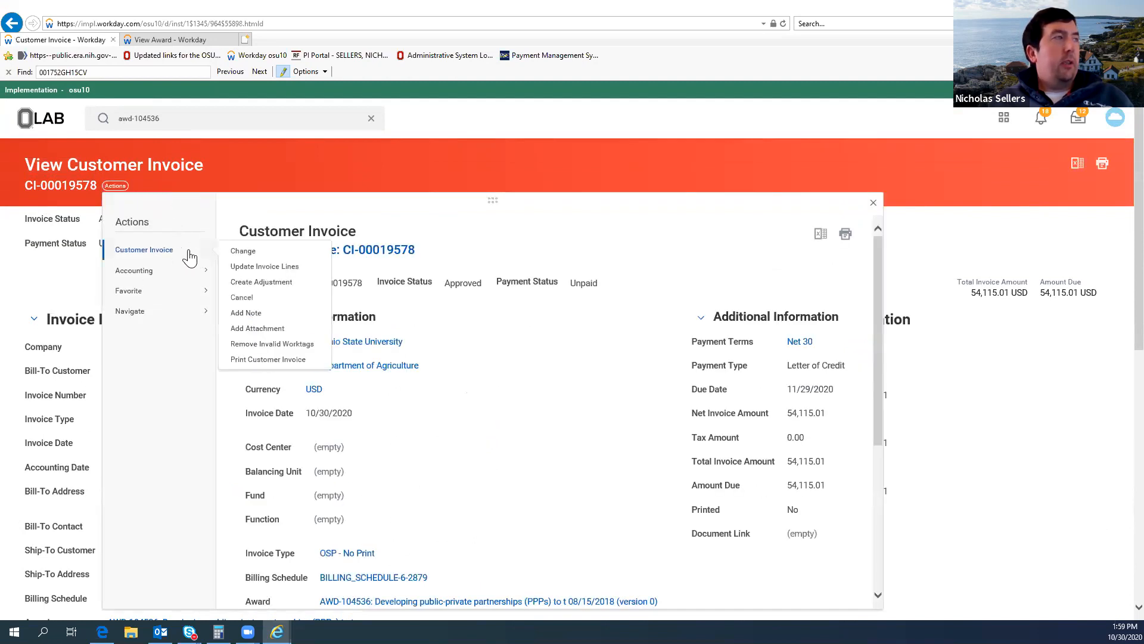
{"action": "left_click", "coordinate": [267, 365]}
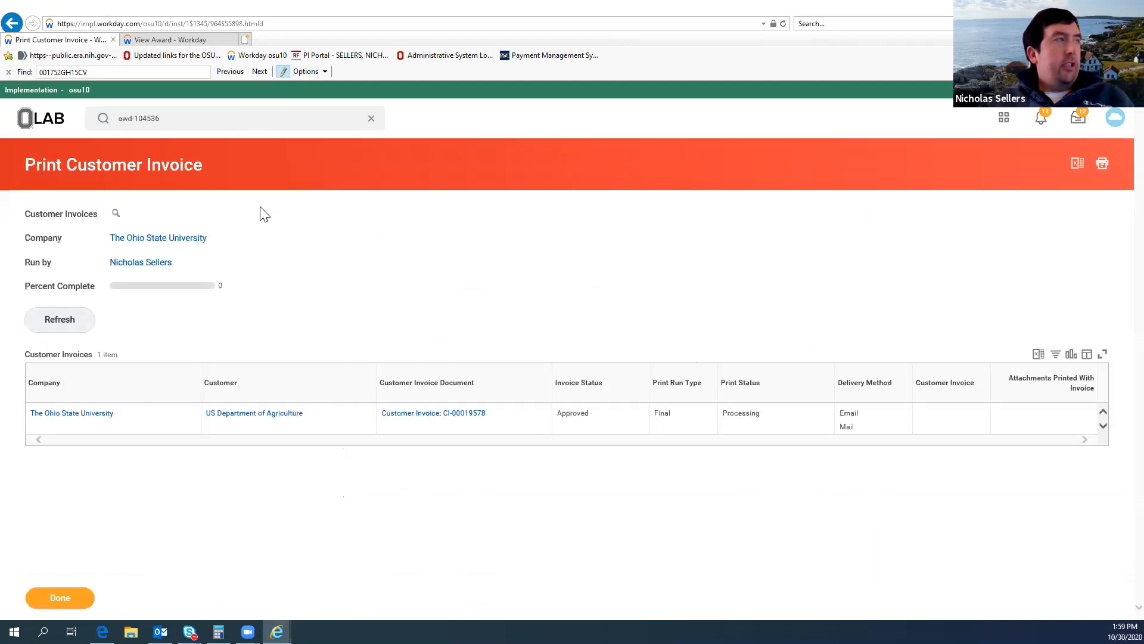
{"action": "left_click", "coordinate": [71, 319]}
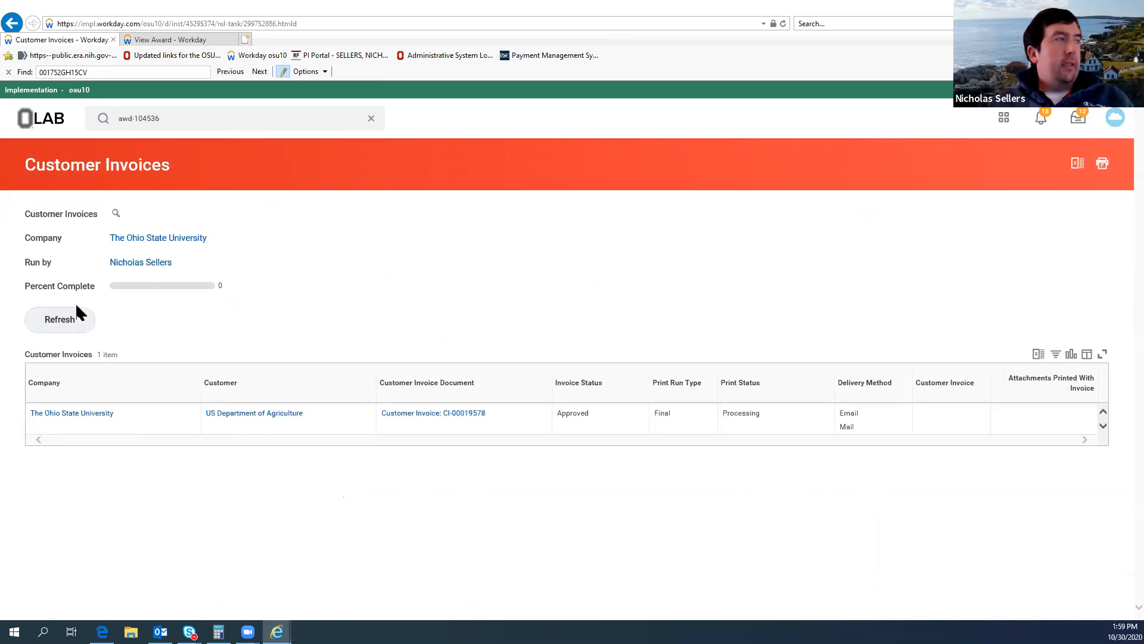
{"action": "left_click", "coordinate": [64, 325]}
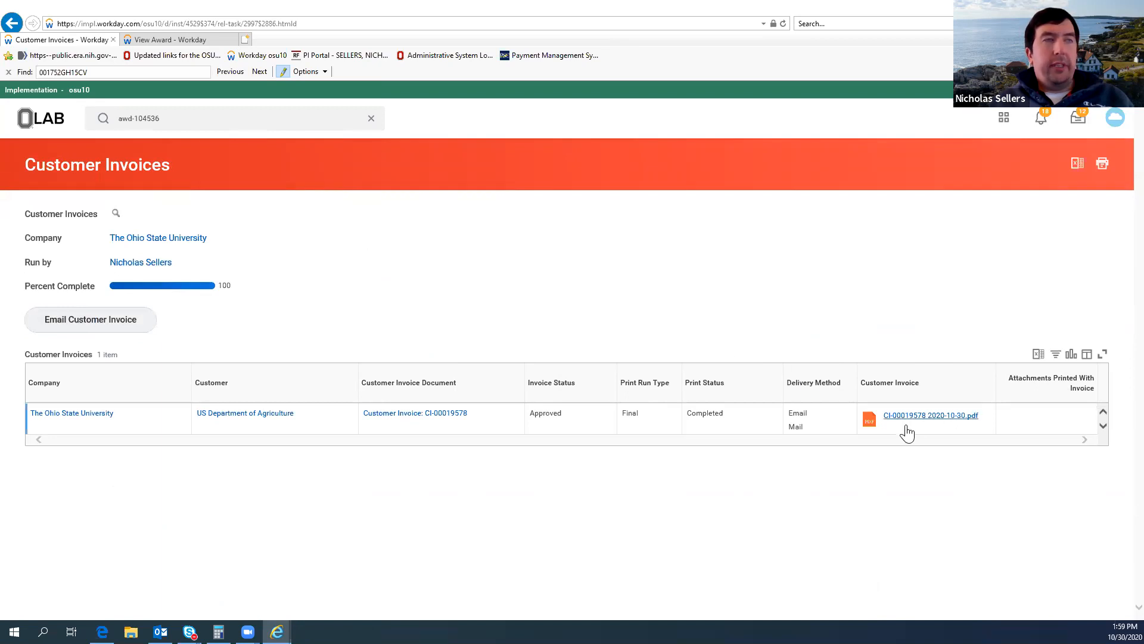
{"action": "left_click", "coordinate": [905, 415]}
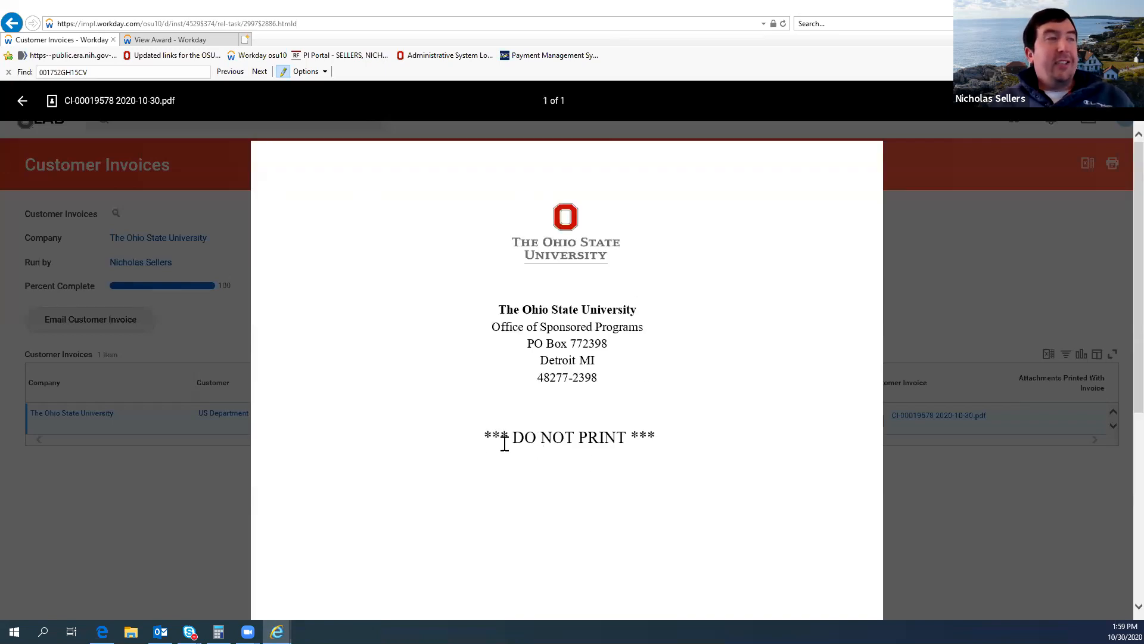
{"action": "scroll", "coordinate": [619, 293], "scroll_direction": "down", "scroll_amount": 1}
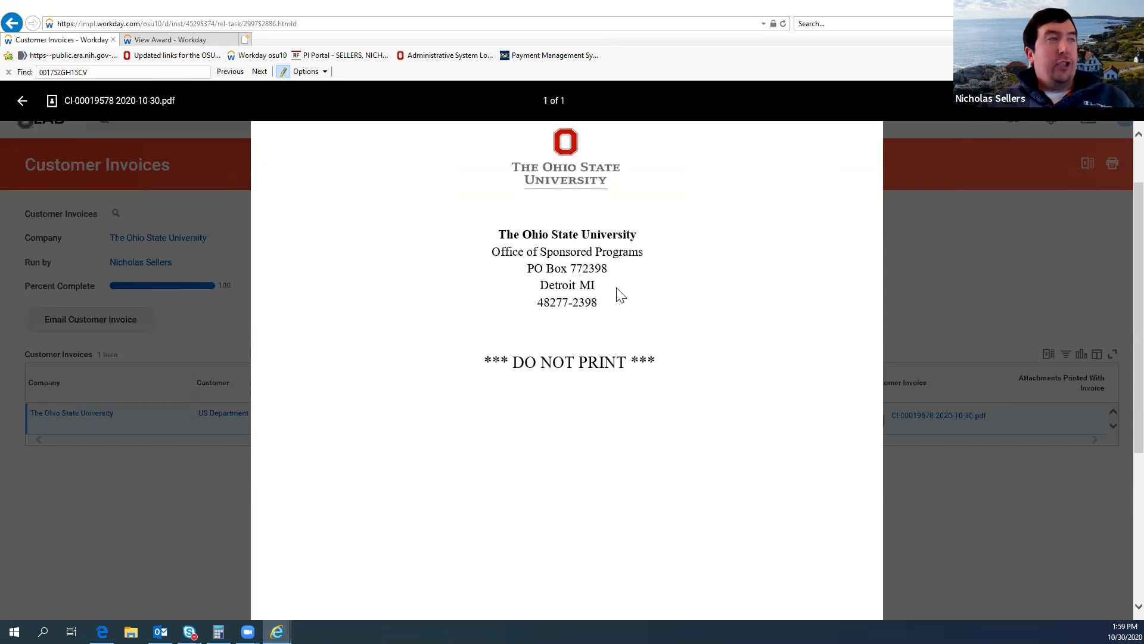
{"action": "scroll", "coordinate": [599, 324], "scroll_direction": "down", "scroll_amount": 3}
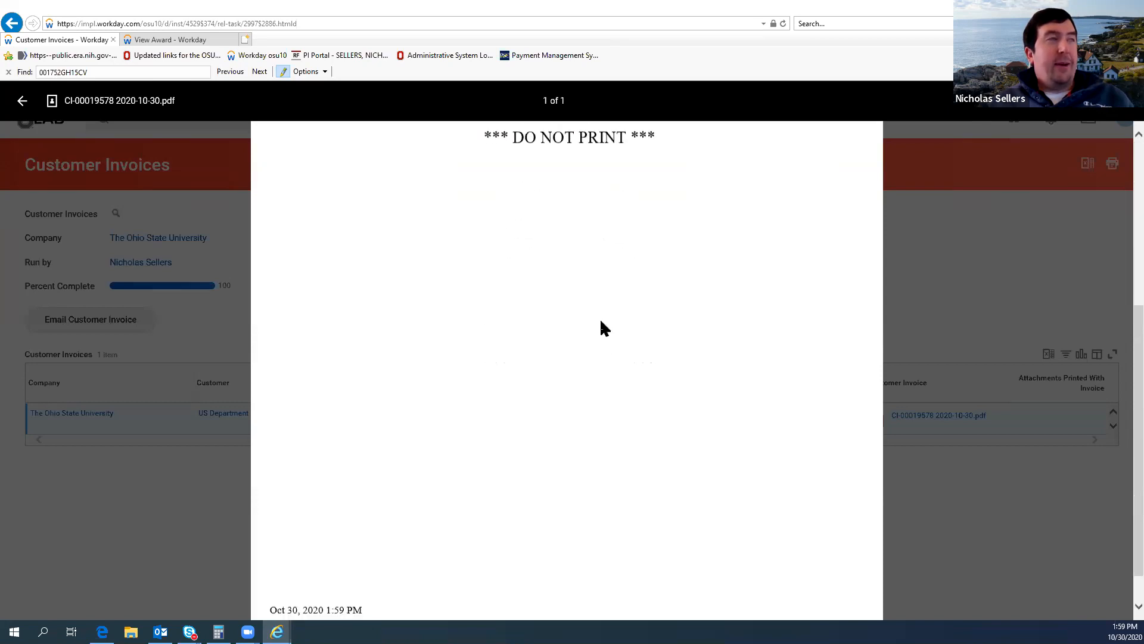
{"action": "scroll", "coordinate": [600, 324], "scroll_direction": "up", "scroll_amount": 4}
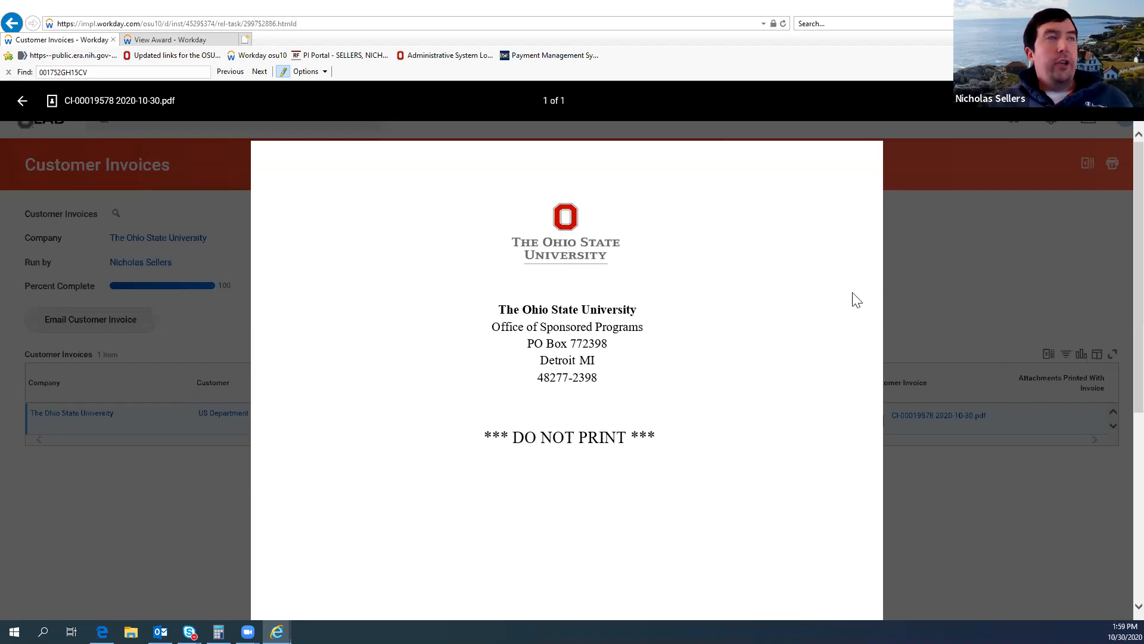
{"action": "left_click", "coordinate": [932, 280]}
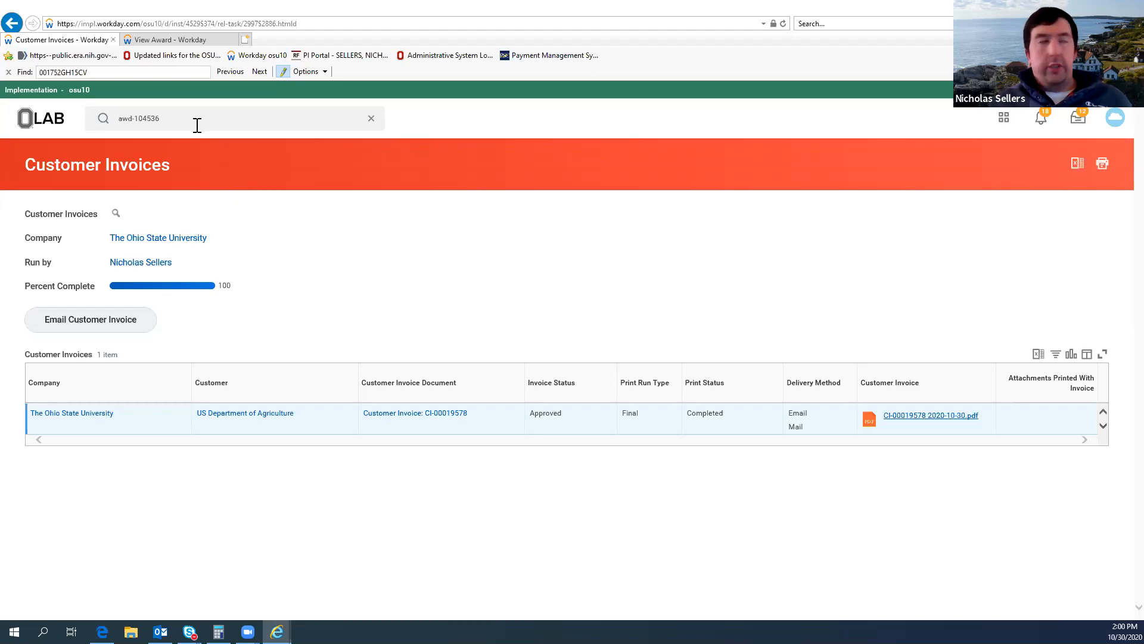
Step: Search for "record" and open the Record Letter of Credit Draw Down task
{"action": "triple_click", "coordinate": [167, 118]}
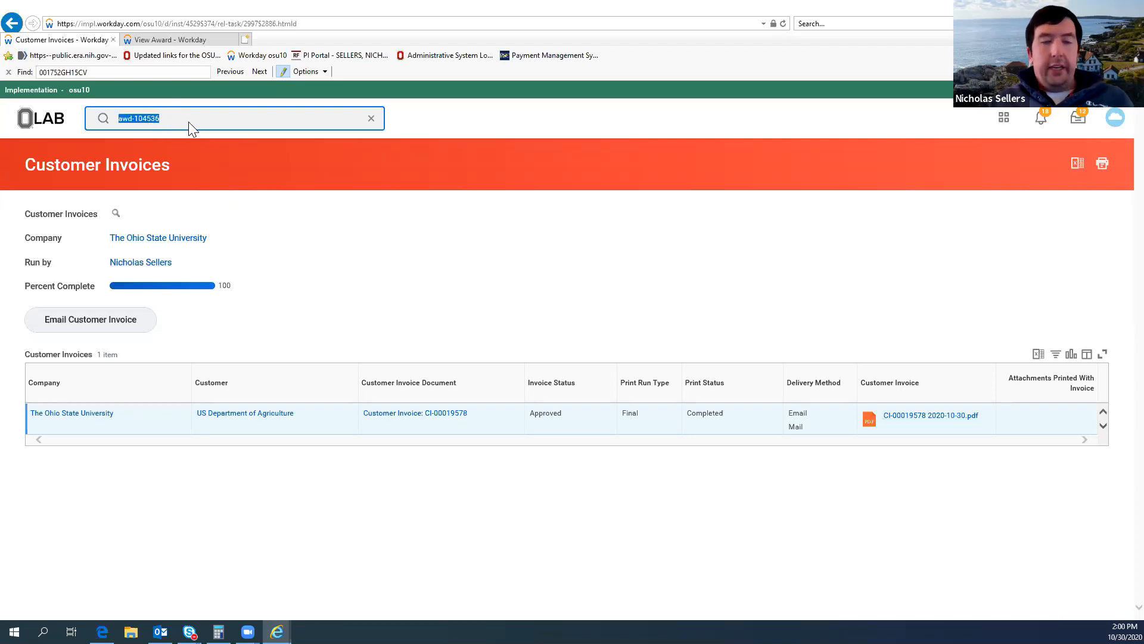
{"action": "type", "text": "record"}
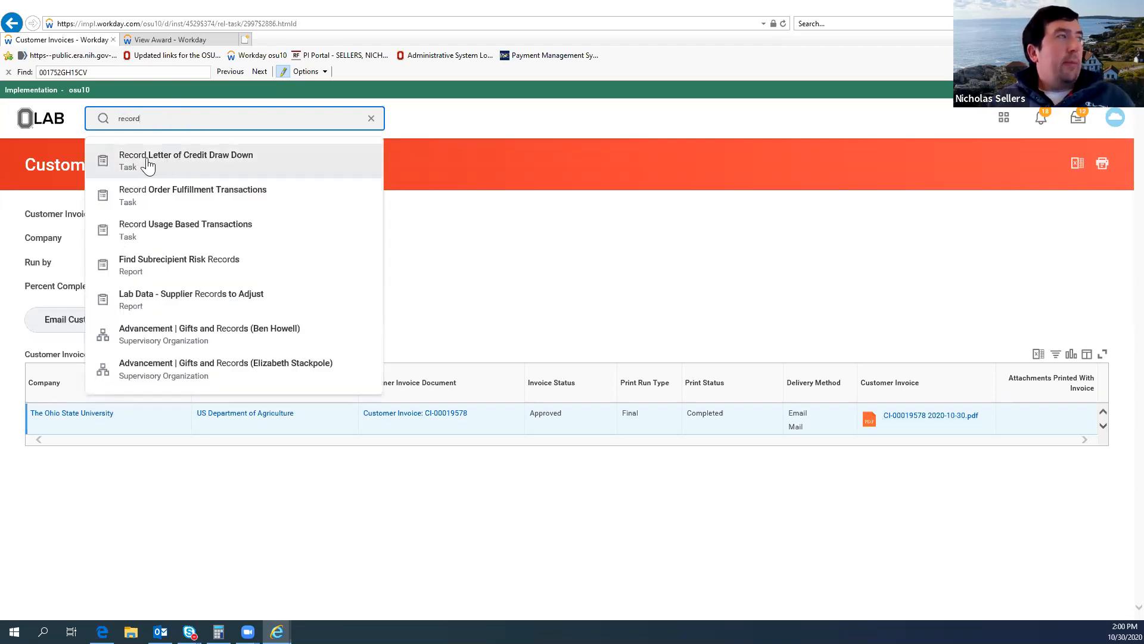
{"action": "left_click", "coordinate": [202, 159]}
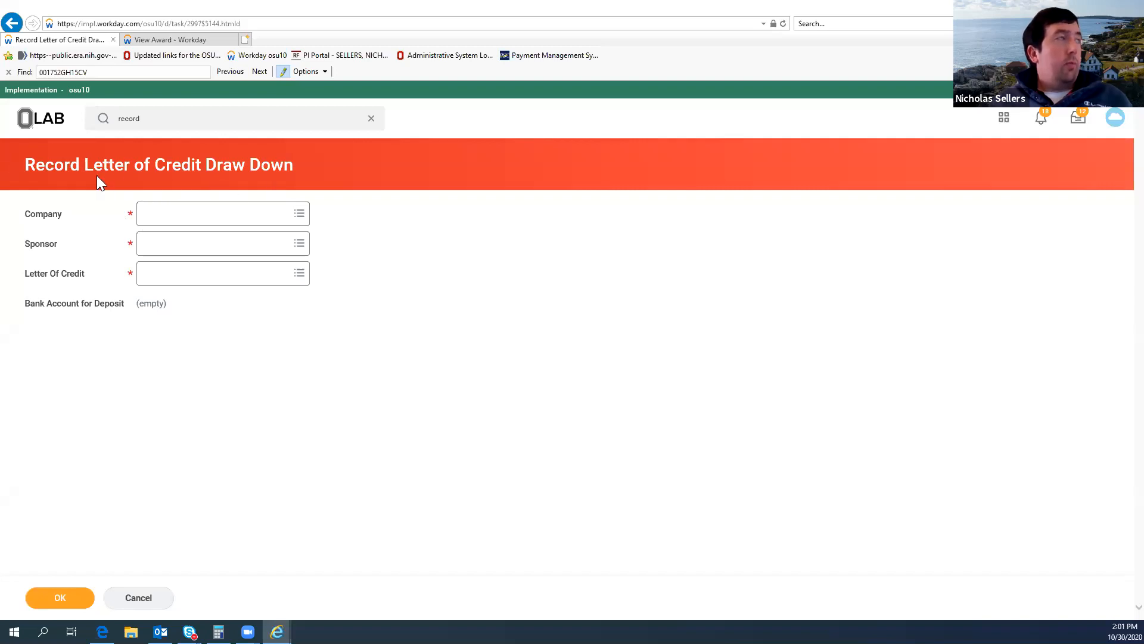
Step: Set the draw down's company to The Ohio State University
{"action": "left_click", "coordinate": [205, 220]}
{"action": "type", "text": "the ohio stat"}
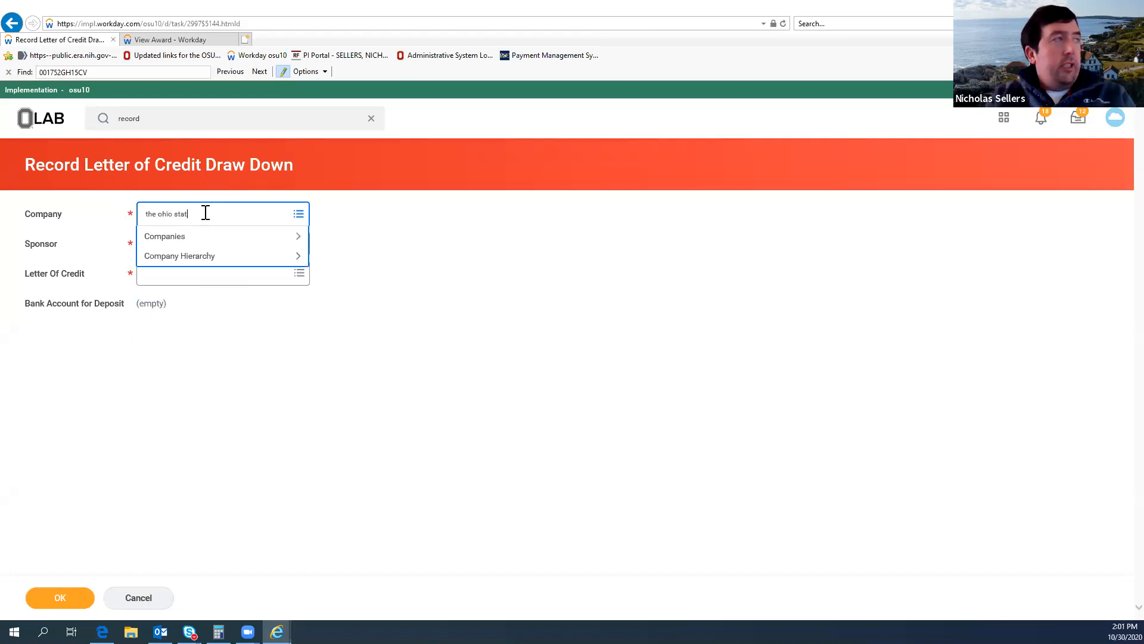
{"action": "type", "text": "e"}
{"action": "key", "text": "Return"}
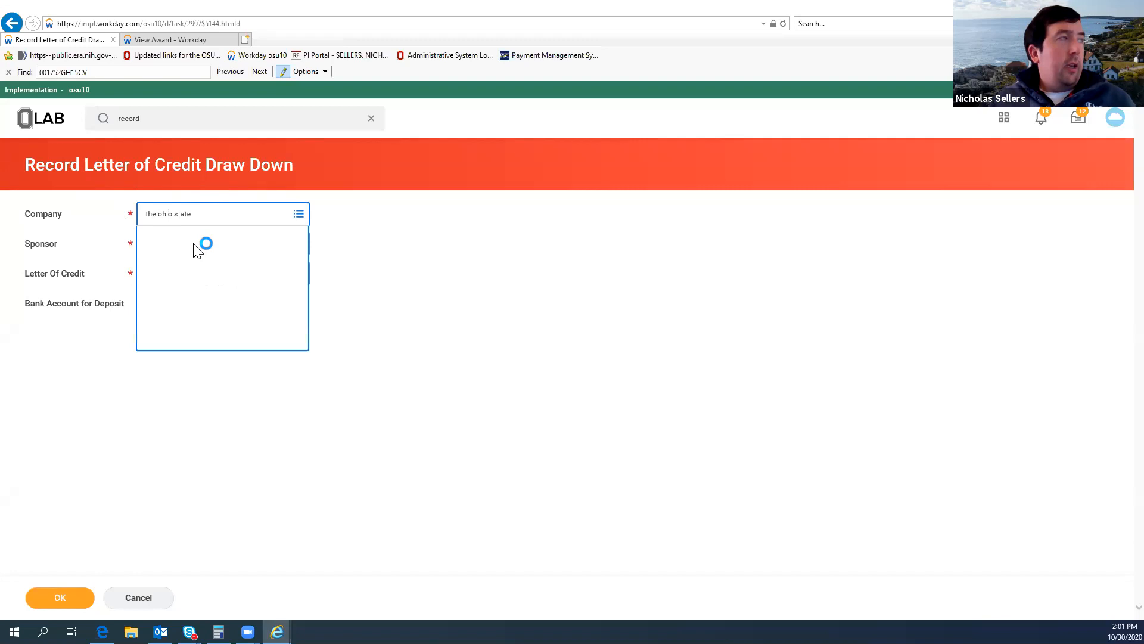
{"action": "left_click", "coordinate": [289, 260]}
{"action": "left_click", "coordinate": [392, 271]}
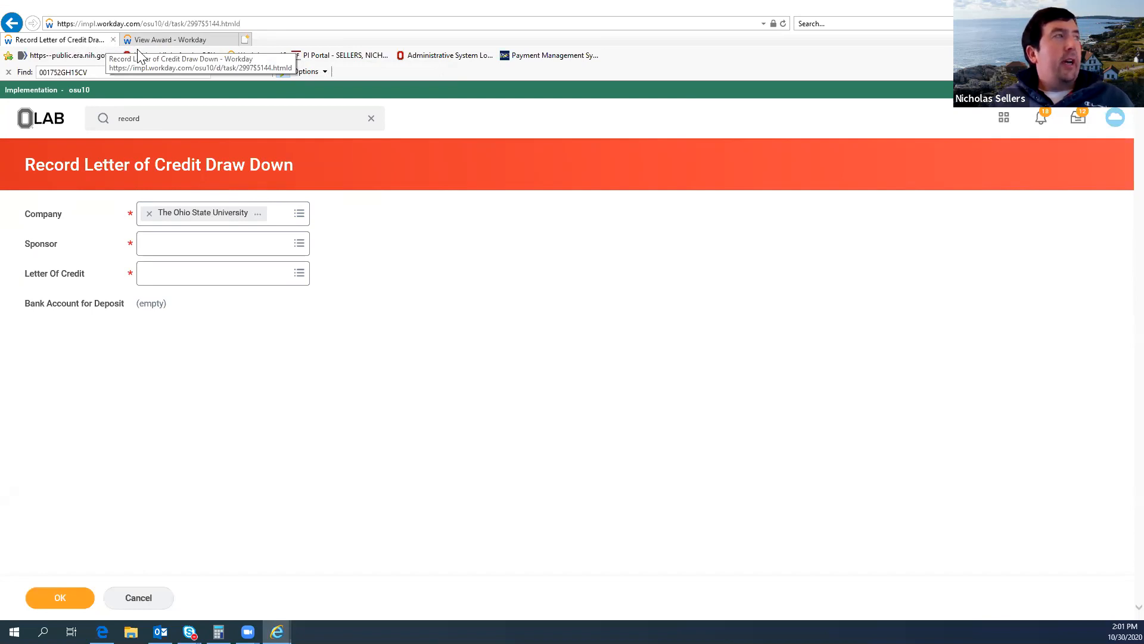
Step: Check the bill-to sponsor on award AWD-104536 and set the draw down's sponsor to US Department of Agriculture
{"action": "right_click", "coordinate": [91, 43]}
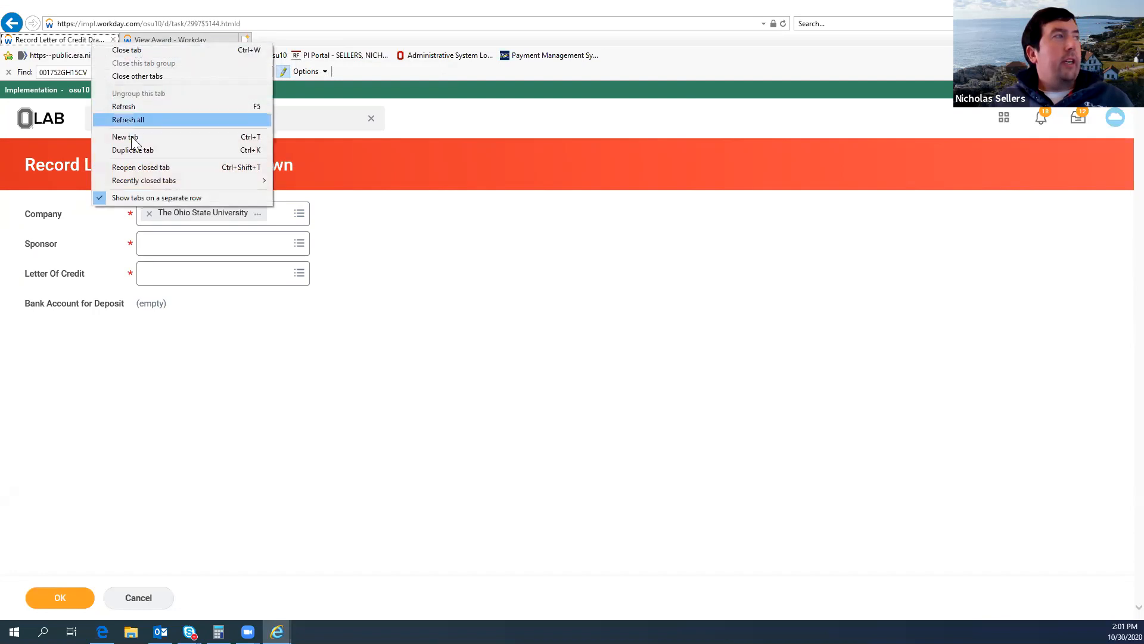
{"action": "left_click", "coordinate": [161, 37]}
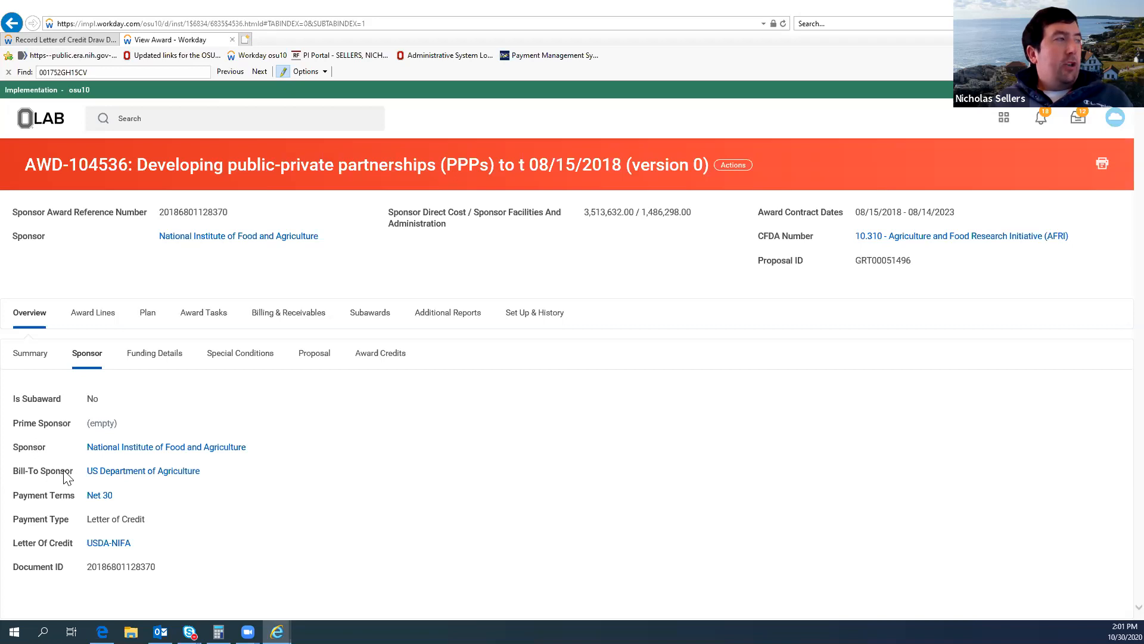
{"action": "left_click", "coordinate": [60, 40]}
{"action": "left_click", "coordinate": [170, 40]}
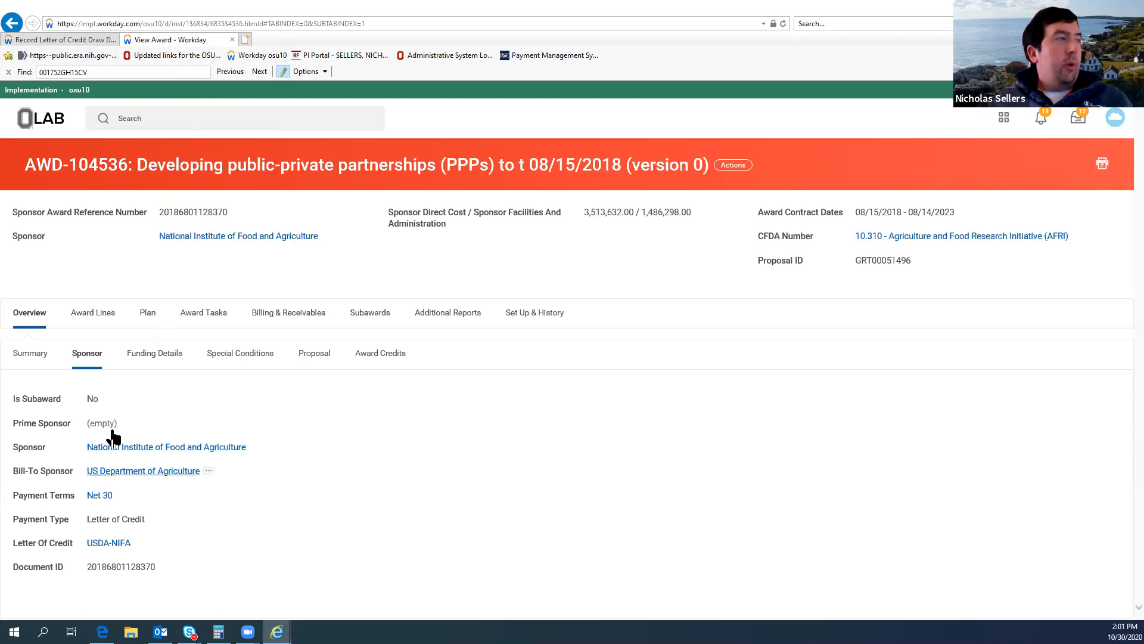
{"action": "left_click", "coordinate": [91, 40]}
{"action": "left_click", "coordinate": [173, 241]}
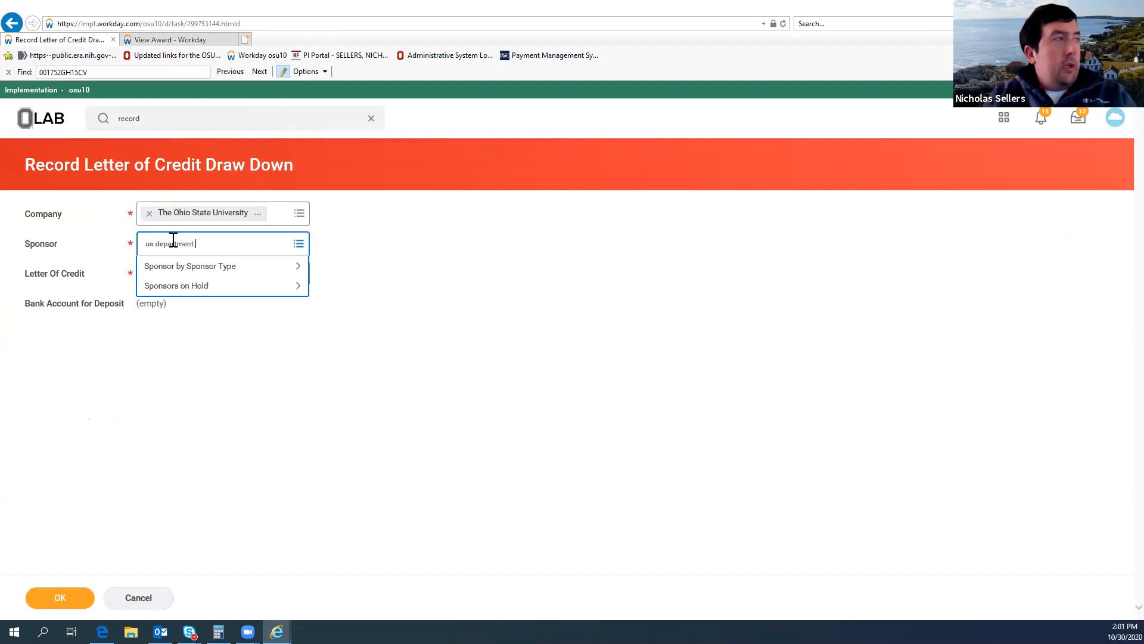
{"action": "key", "text": "Return"}
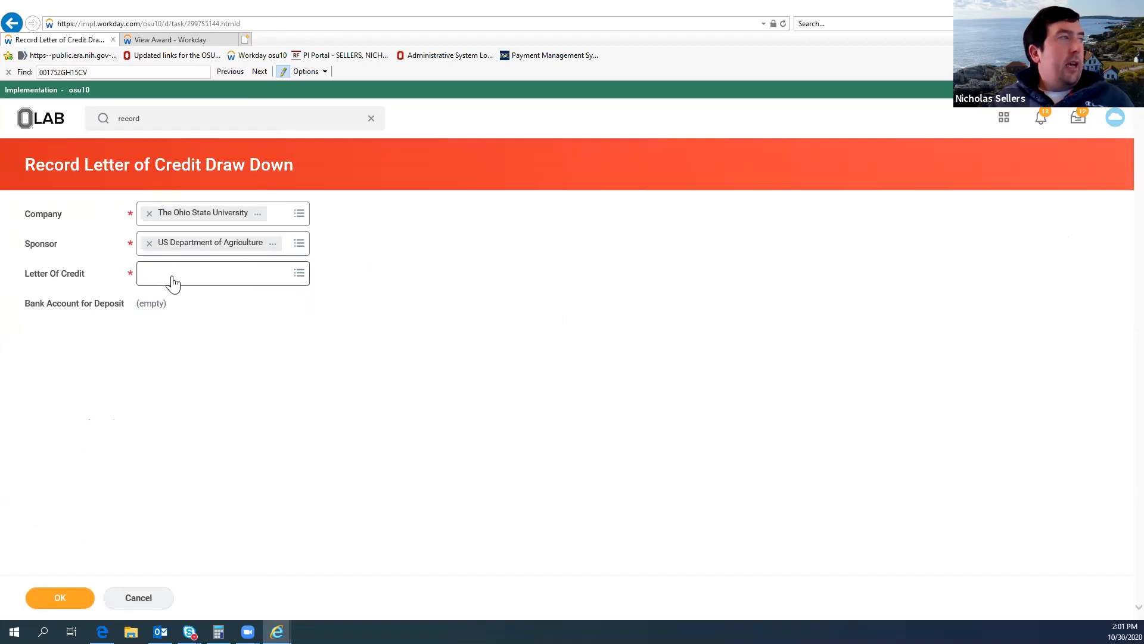
Step: Check the award's letter of credit, choose USDA-NIFA for the draw down and continue to the award lines
{"action": "left_click", "coordinate": [137, 40]}
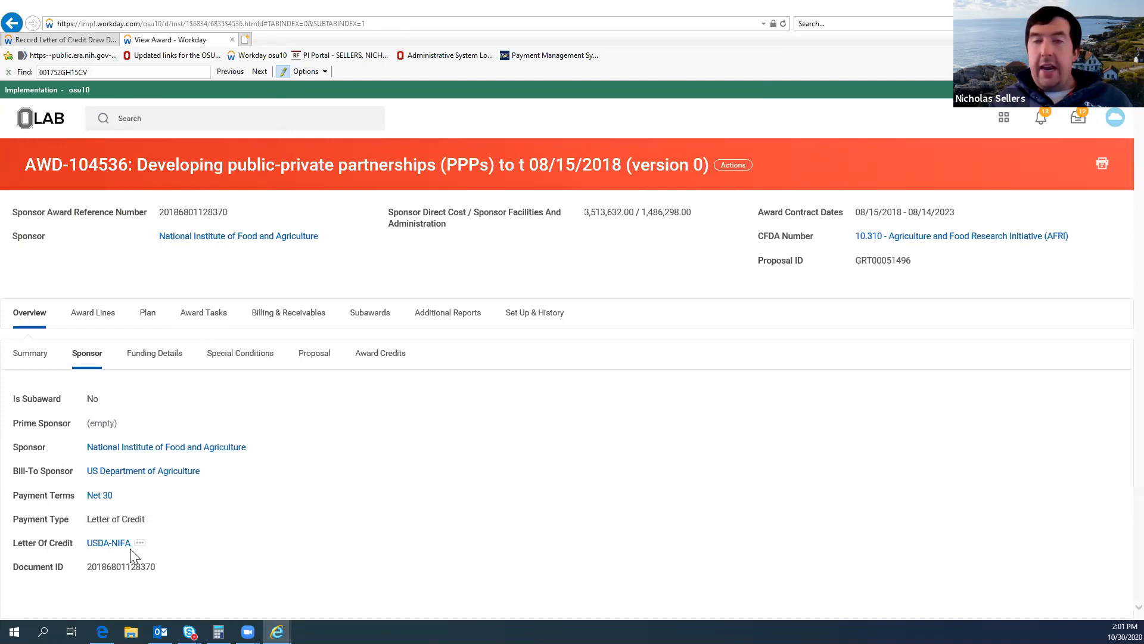
{"action": "left_click", "coordinate": [72, 39]}
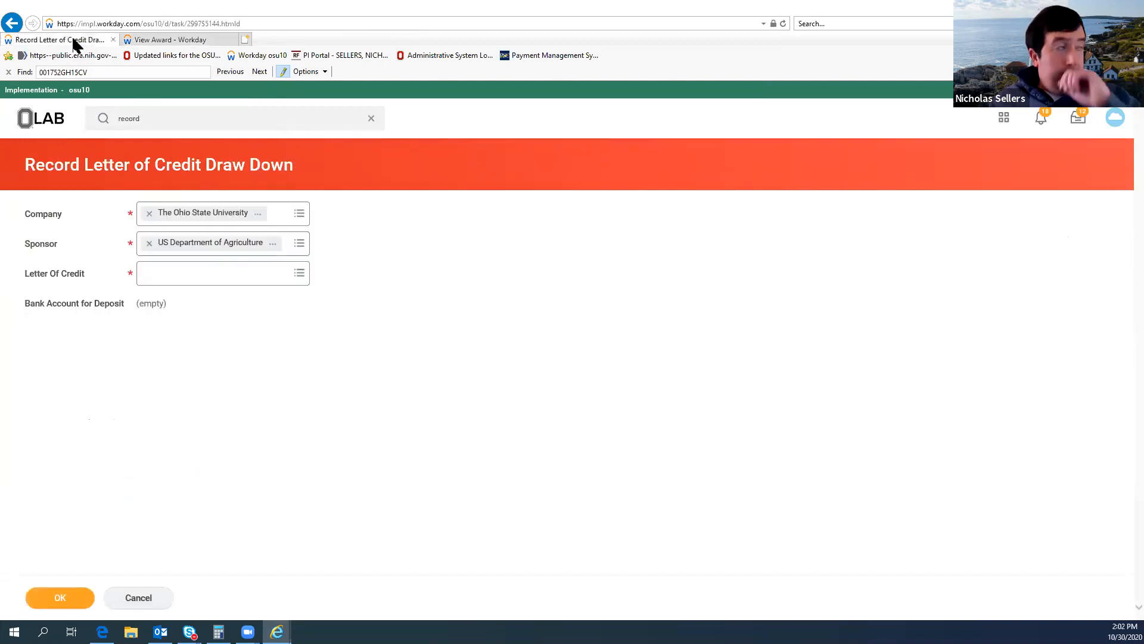
{"action": "left_click", "coordinate": [163, 275]}
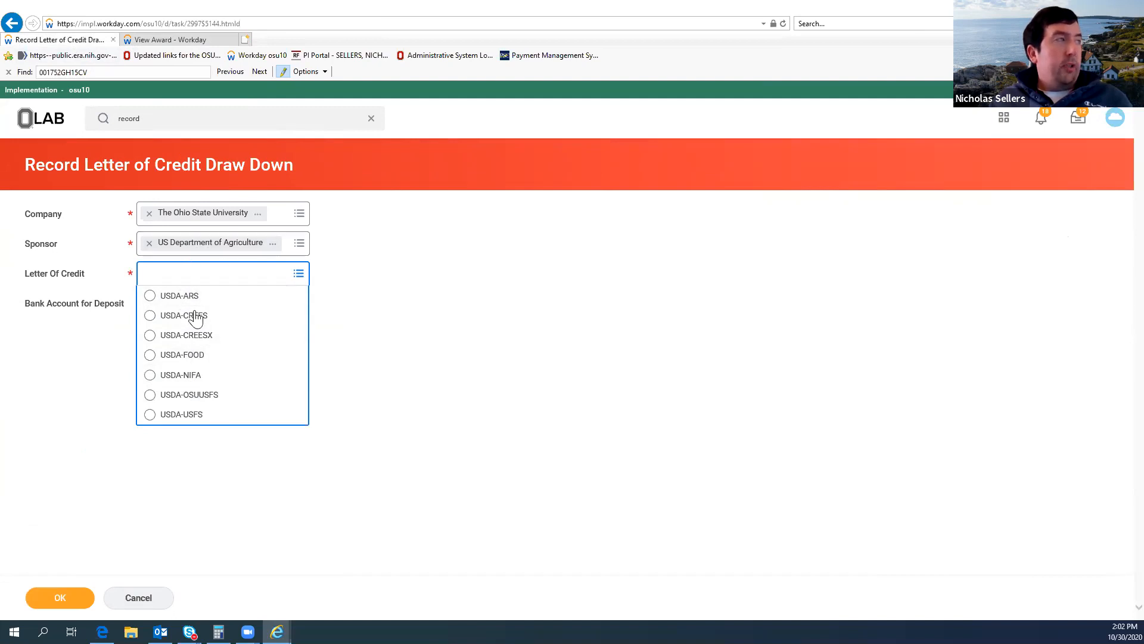
{"action": "left_click", "coordinate": [197, 377]}
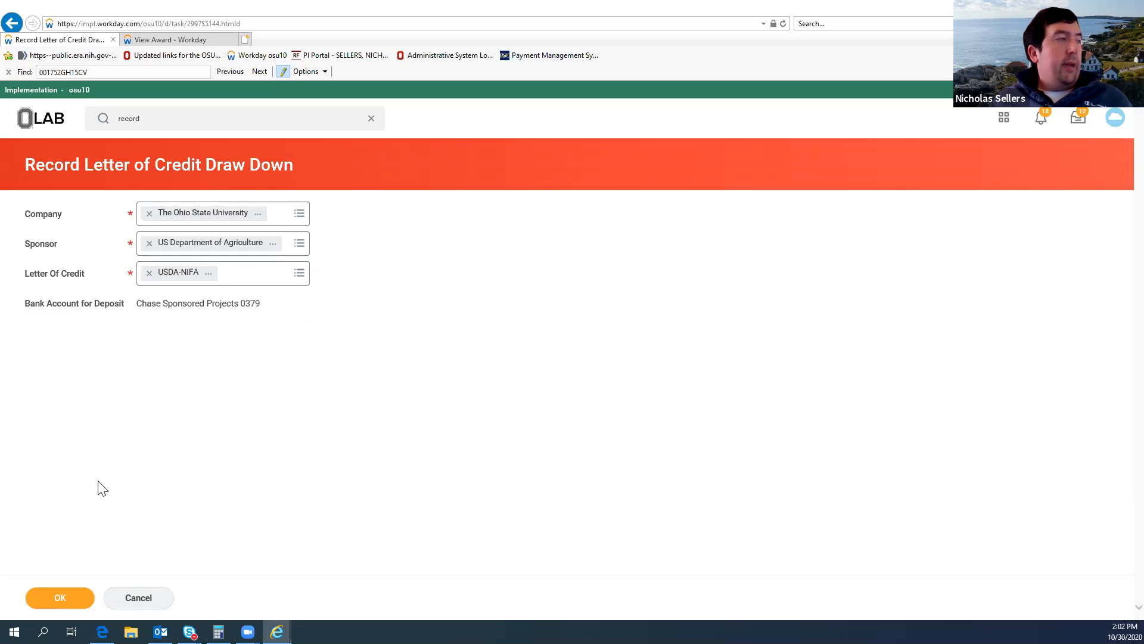
{"action": "left_click", "coordinate": [72, 593]}
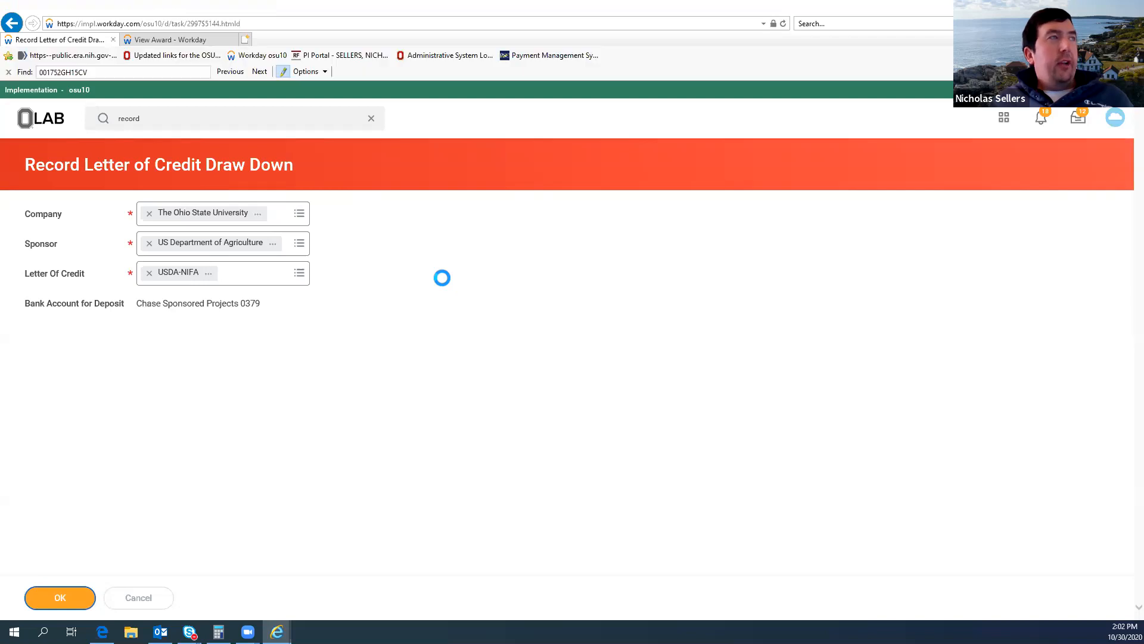
Step: Examine the letter of credit details, the draw down's total amount and the columns of the award lines
{"action": "scroll", "coordinate": [577, 329], "scroll_direction": "down", "scroll_amount": 3}
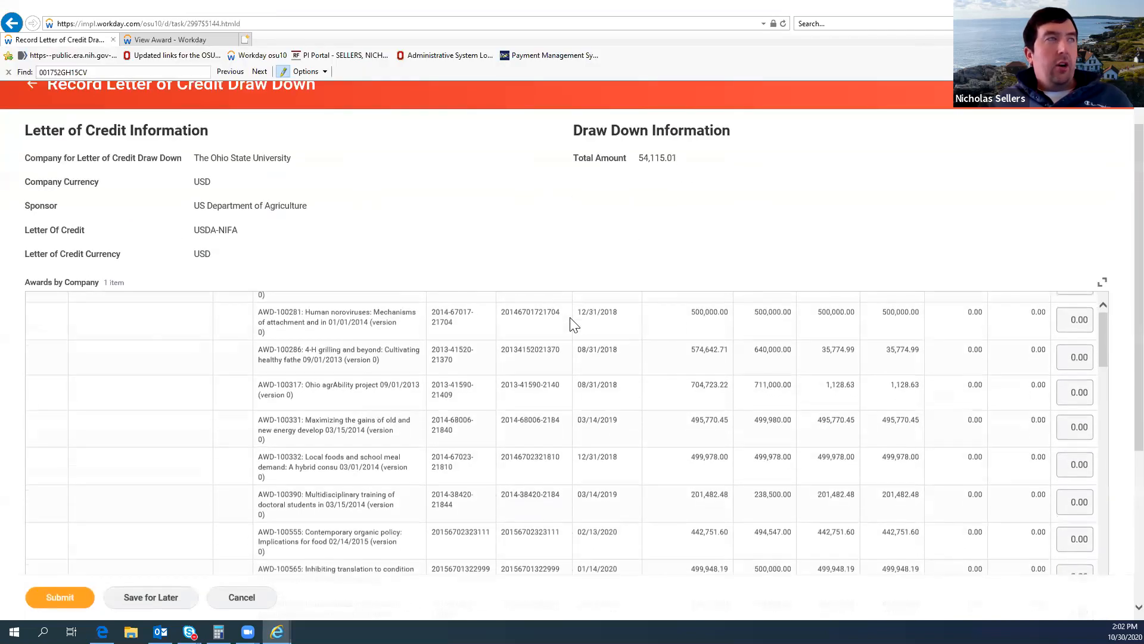
{"action": "scroll", "coordinate": [978, 394], "scroll_direction": "up", "scroll_amount": 3}
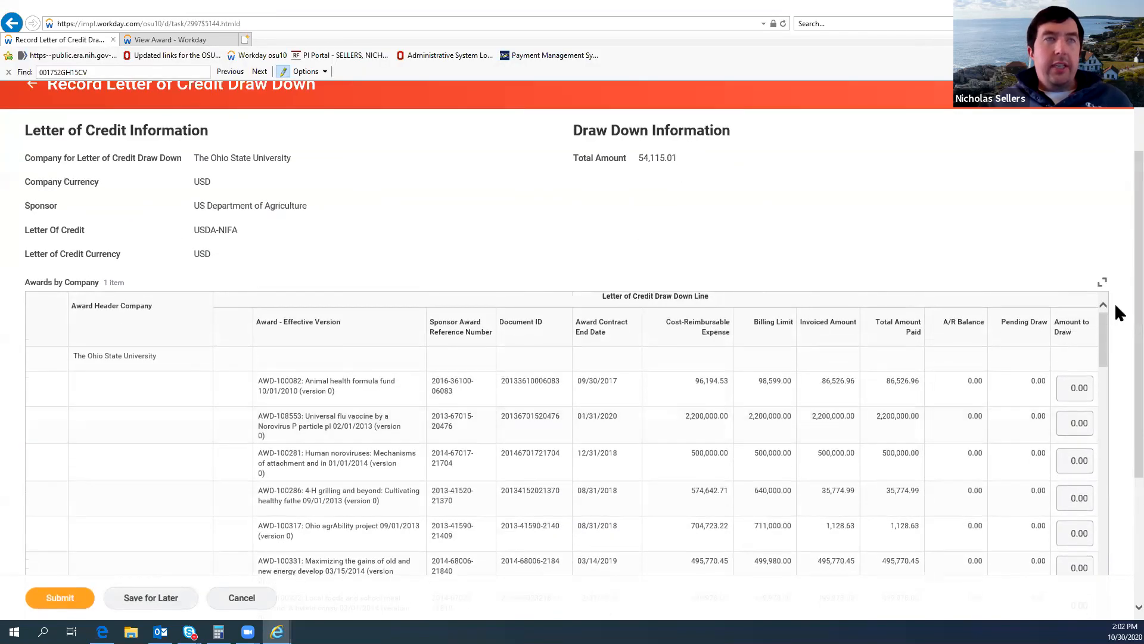
{"action": "scroll", "coordinate": [1114, 303], "scroll_direction": "down", "scroll_amount": 3}
{"action": "left_click_drag", "start_coordinate": [1115, 373], "coordinate": [1116, 377]}
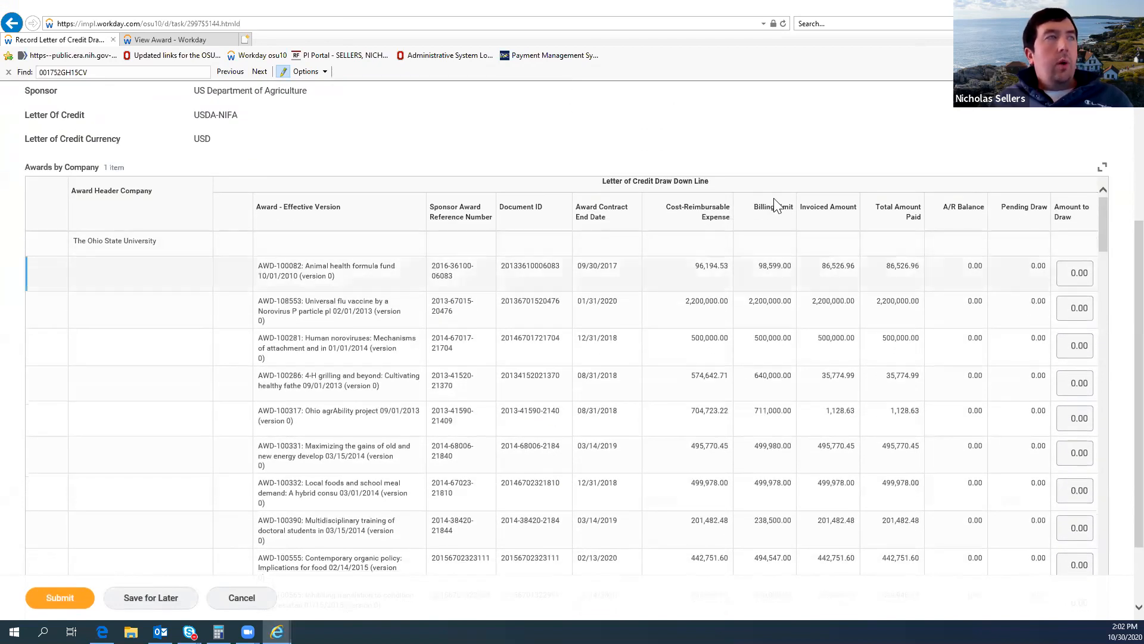
{"action": "scroll", "coordinate": [768, 197], "scroll_direction": "up", "scroll_amount": 5}
{"action": "scroll", "coordinate": [538, 434], "scroll_direction": "down", "scroll_amount": 2}
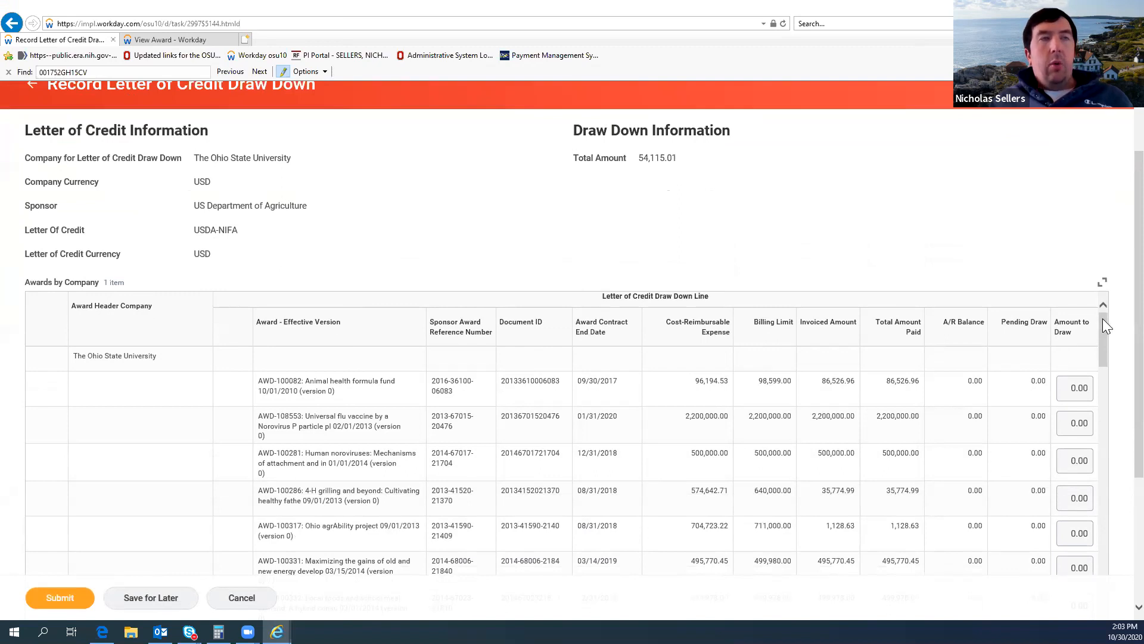
{"action": "mouse_move", "coordinate": [1102, 331]}
{"action": "left_mouse_down"}
{"action": "mouse_move", "coordinate": [1102, 354]}
{"action": "mouse_move", "coordinate": [1105, 342]}
{"action": "left_mouse_up"}
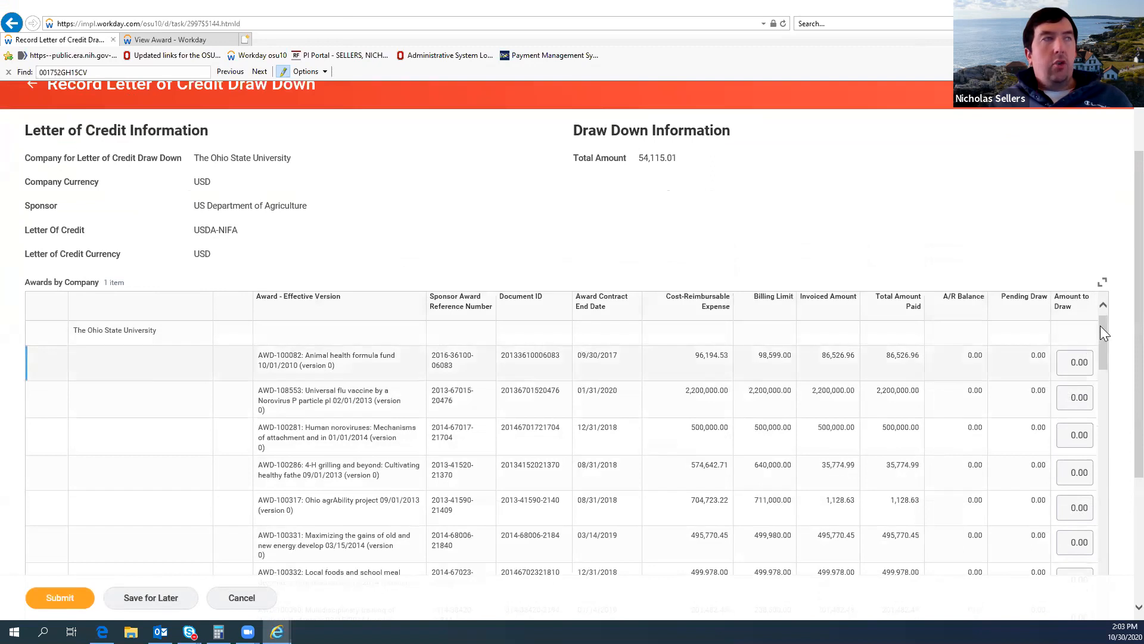
{"action": "scroll", "coordinate": [1101, 331], "scroll_direction": "down", "scroll_amount": 1}
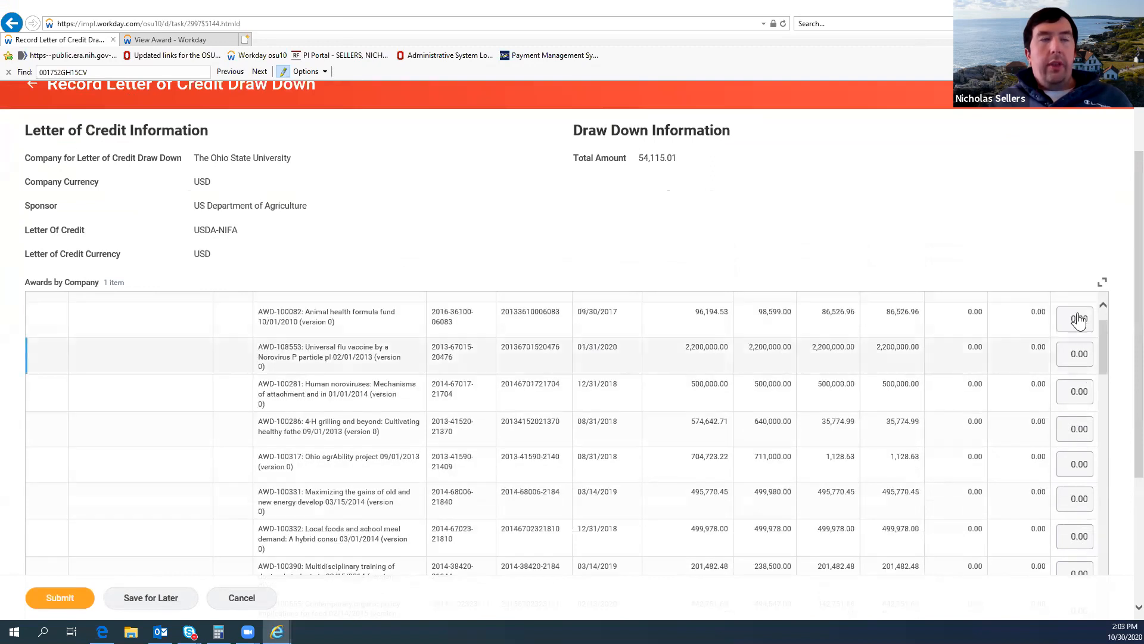
Step: Look through the draw down lines for award AWD-104536 and inspect its proposed amount to draw
{"action": "left_click_drag", "start_coordinate": [1101, 370], "coordinate": [1103, 419]}
{"action": "scroll", "coordinate": [1102, 419], "scroll_direction": "down", "scroll_amount": 5}
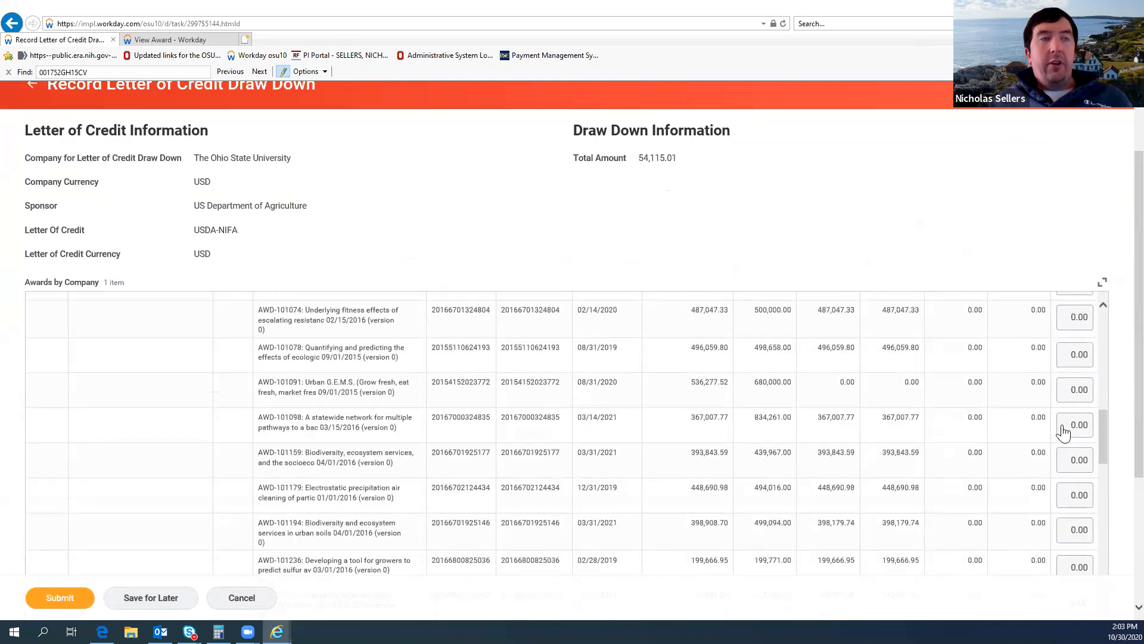
{"action": "scroll", "coordinate": [1093, 444], "scroll_direction": "down", "scroll_amount": 5}
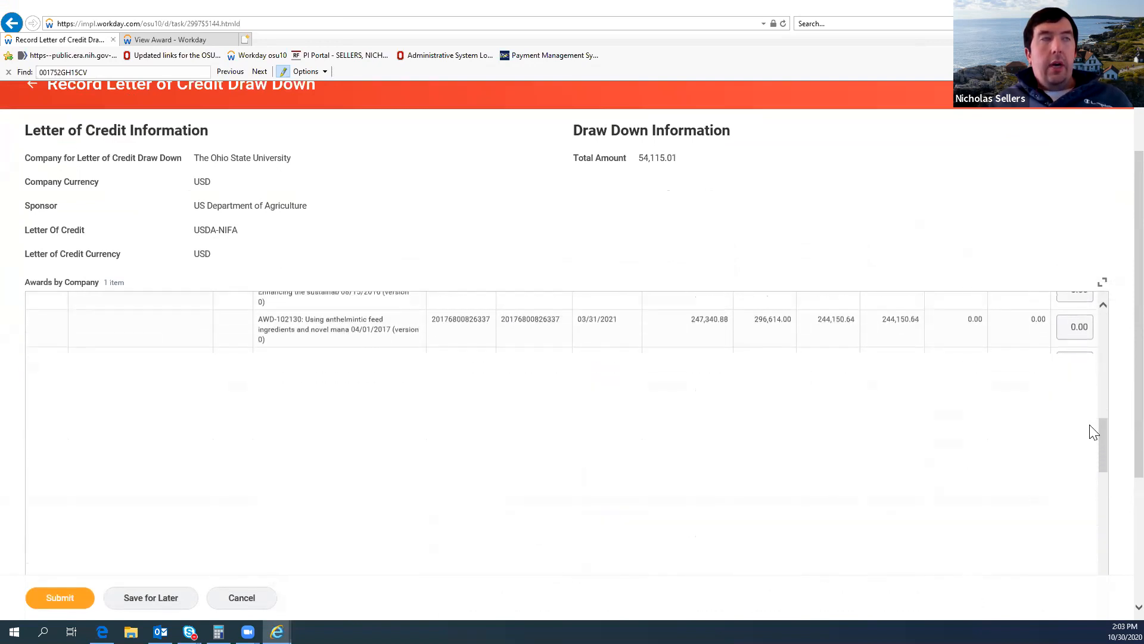
{"action": "scroll", "coordinate": [1053, 383], "scroll_direction": "down", "scroll_amount": 2}
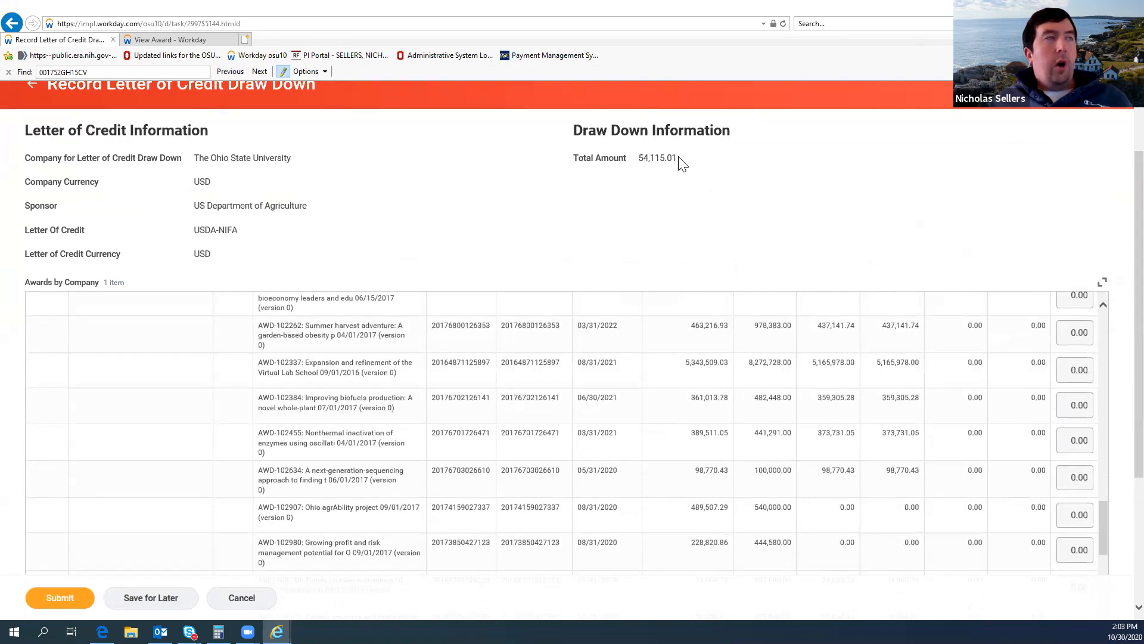
{"action": "mouse_move", "coordinate": [1102, 512]}
{"action": "left_mouse_down"}
{"action": "mouse_move", "coordinate": [1106, 550]}
{"action": "mouse_move", "coordinate": [1103, 533]}
{"action": "left_mouse_up"}
{"action": "scroll", "coordinate": [1101, 522], "scroll_direction": "down", "scroll_amount": 10}
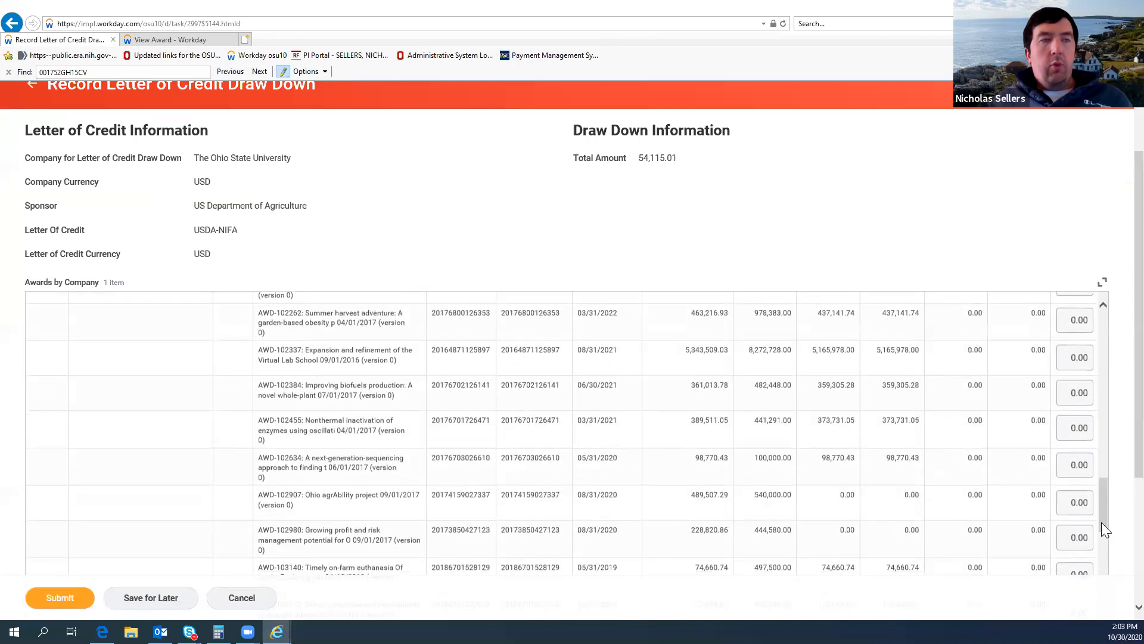
{"action": "scroll", "coordinate": [1069, 468], "scroll_direction": "down", "scroll_amount": 5}
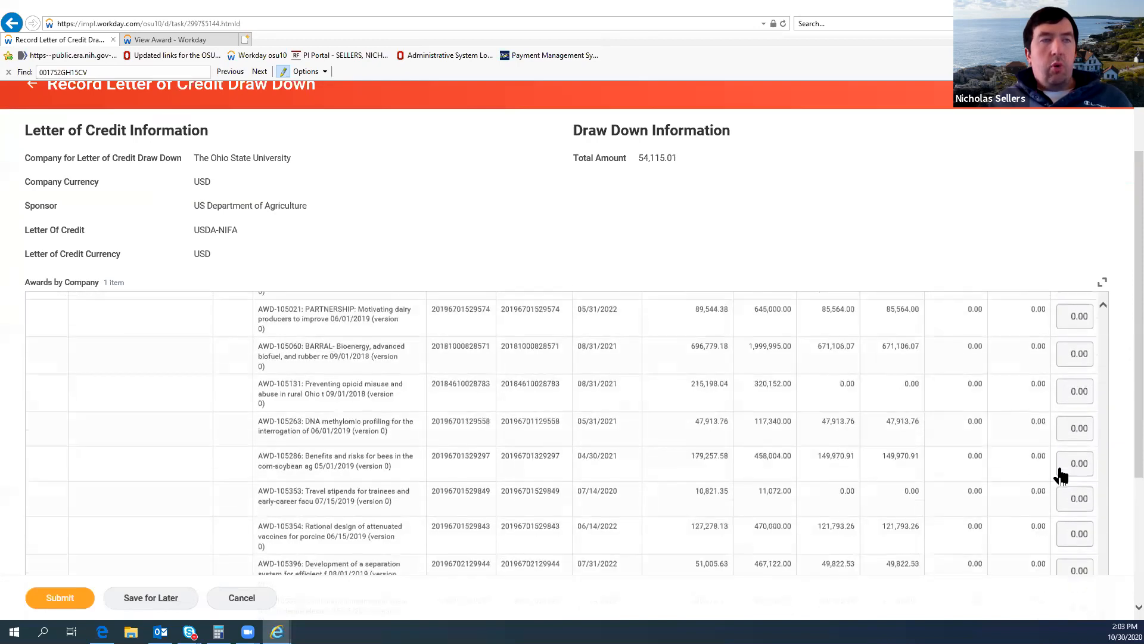
{"action": "scroll", "coordinate": [1060, 474], "scroll_direction": "down", "scroll_amount": 5}
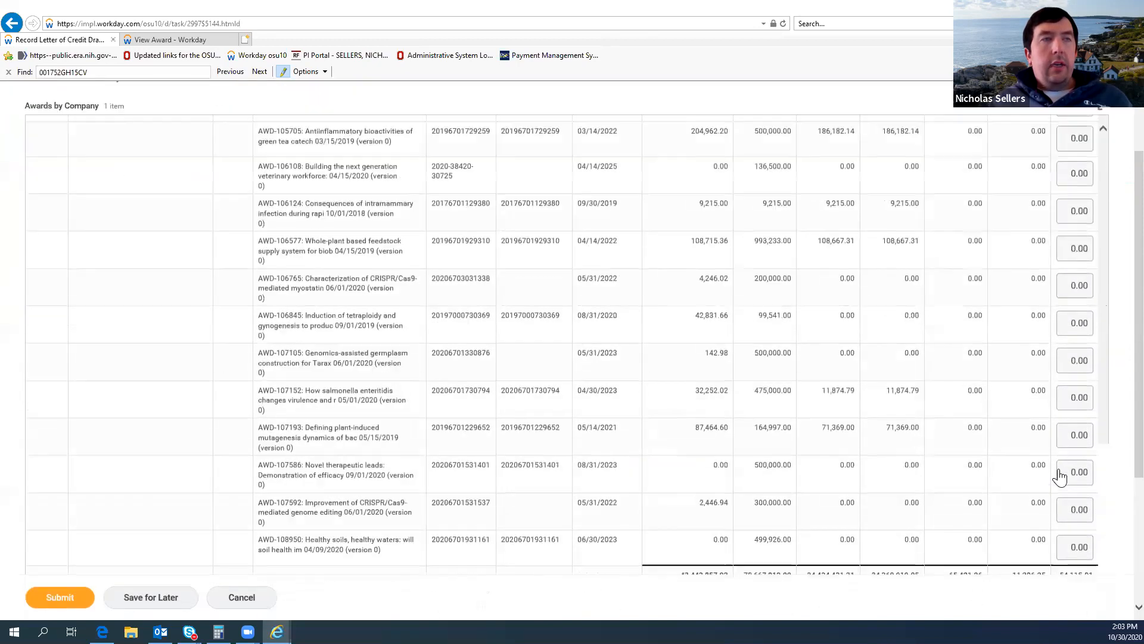
{"action": "scroll", "coordinate": [1037, 379], "scroll_direction": "up", "scroll_amount": 10}
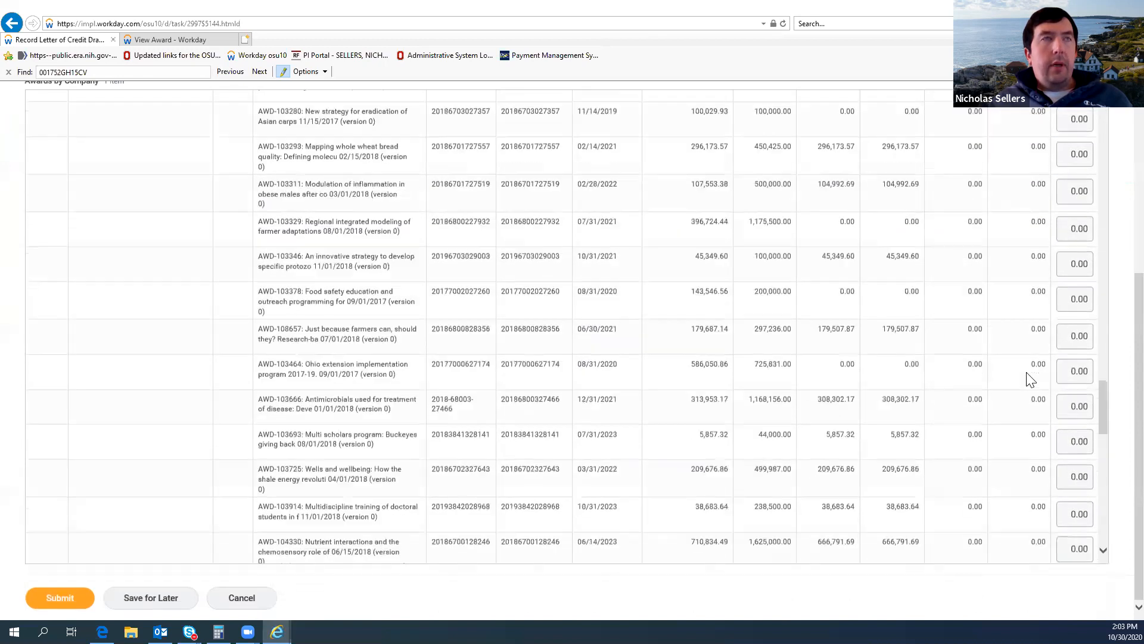
{"action": "scroll", "coordinate": [1017, 416], "scroll_direction": "down", "scroll_amount": 5}
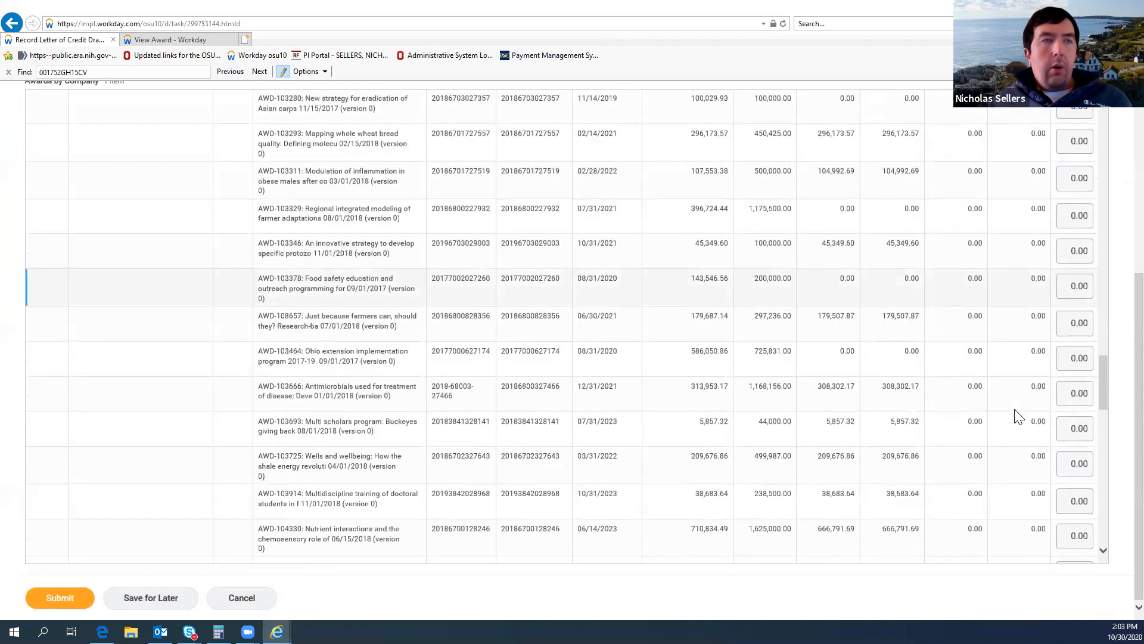
{"action": "scroll", "coordinate": [1037, 520], "scroll_direction": "down", "scroll_amount": 3}
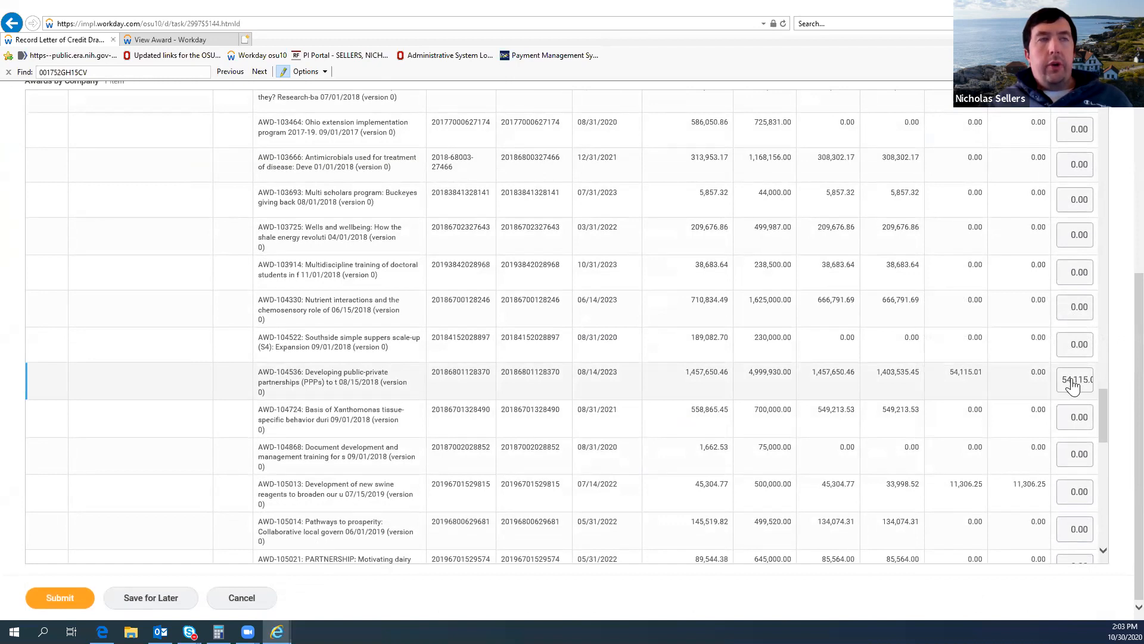
{"action": "mouse_move", "coordinate": [1077, 386]}
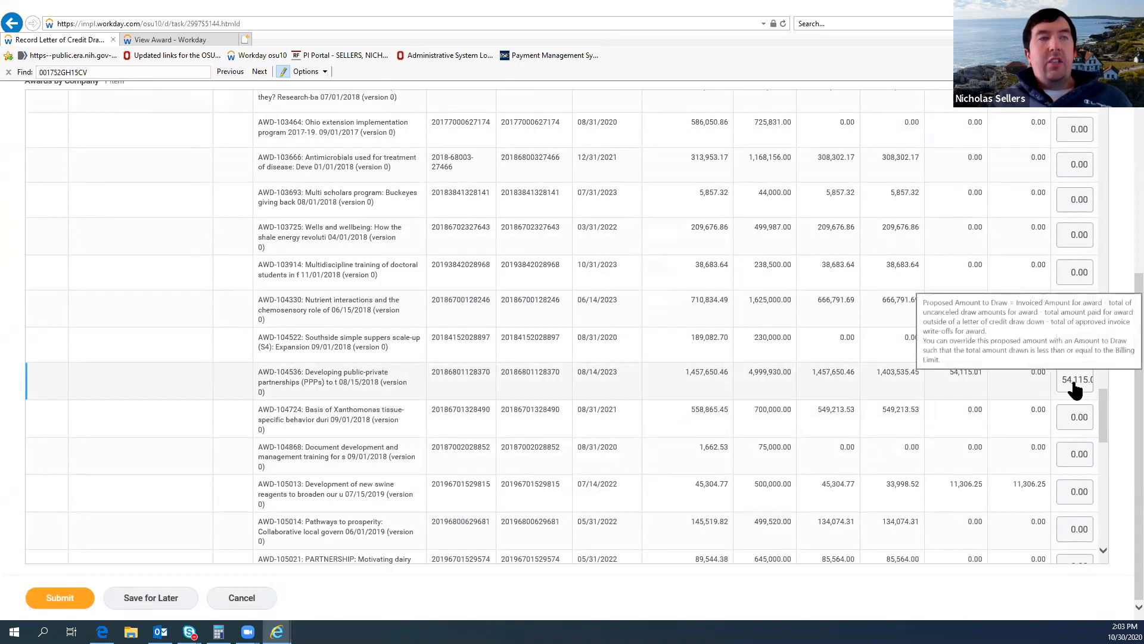
{"action": "left_click", "coordinate": [1074, 390]}
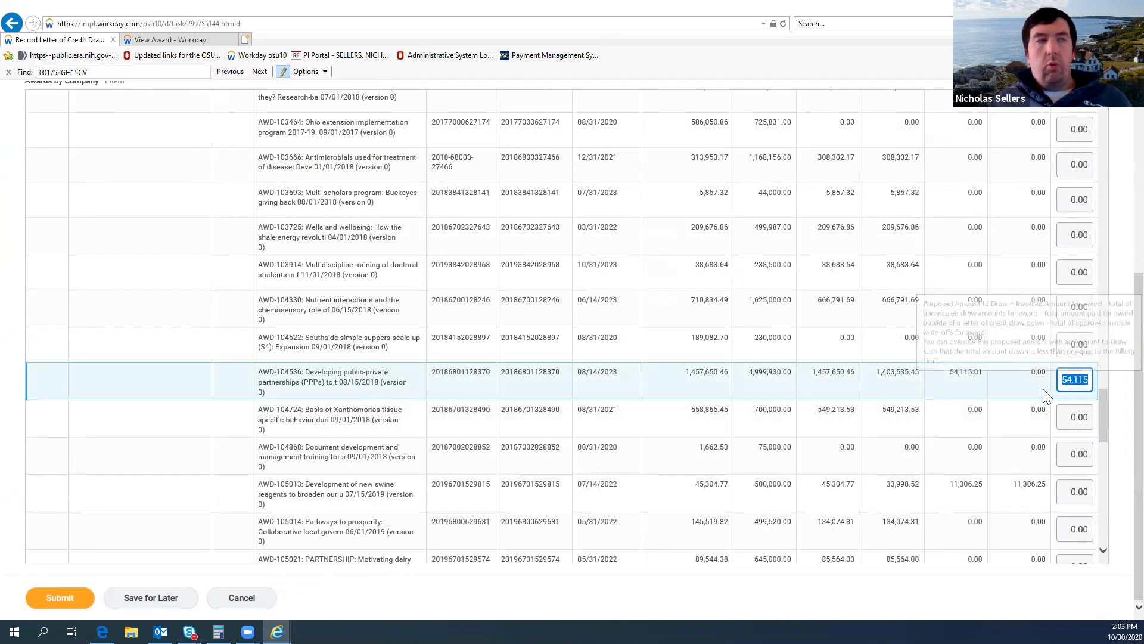
{"action": "left_click", "coordinate": [1103, 393]}
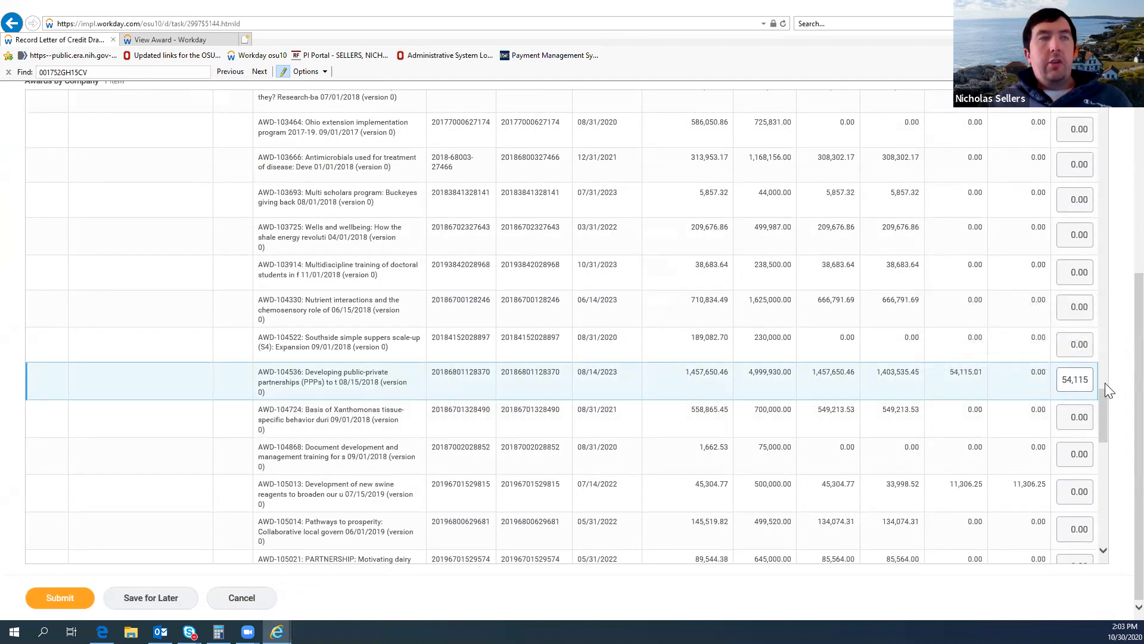
Step: Review the draw down's total amount and column totals, and submit the USDA-NIFA letter of credit draw down
{"action": "scroll", "coordinate": [1105, 383], "scroll_direction": "up", "scroll_amount": 2}
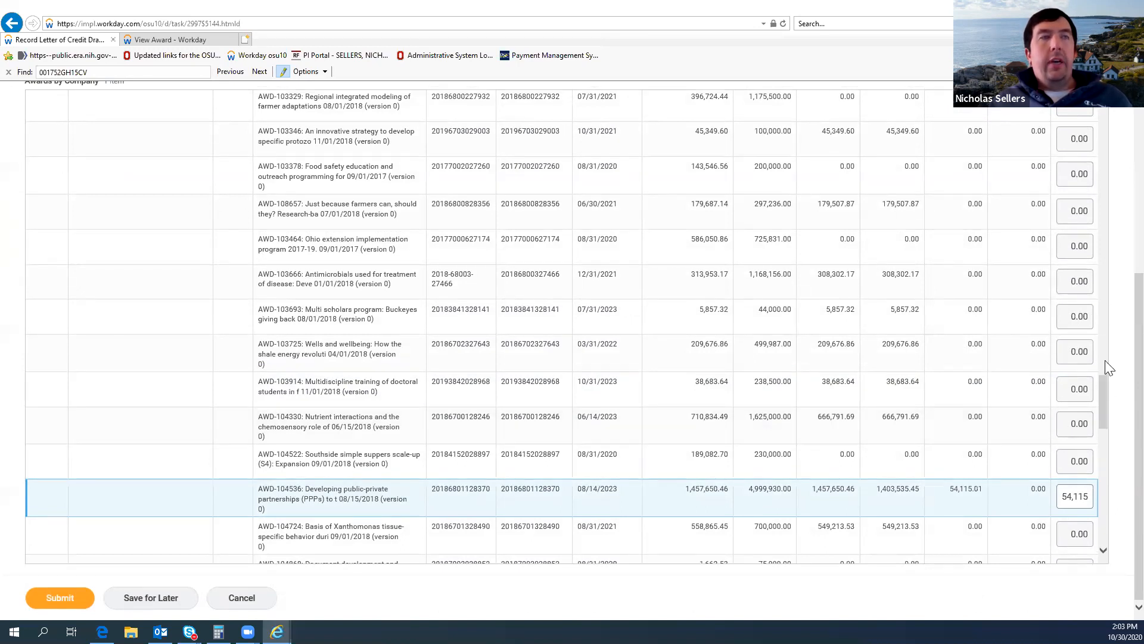
{"action": "left_click", "coordinate": [1101, 278]}
{"action": "scroll", "coordinate": [1013, 285], "scroll_direction": "up", "scroll_amount": 10}
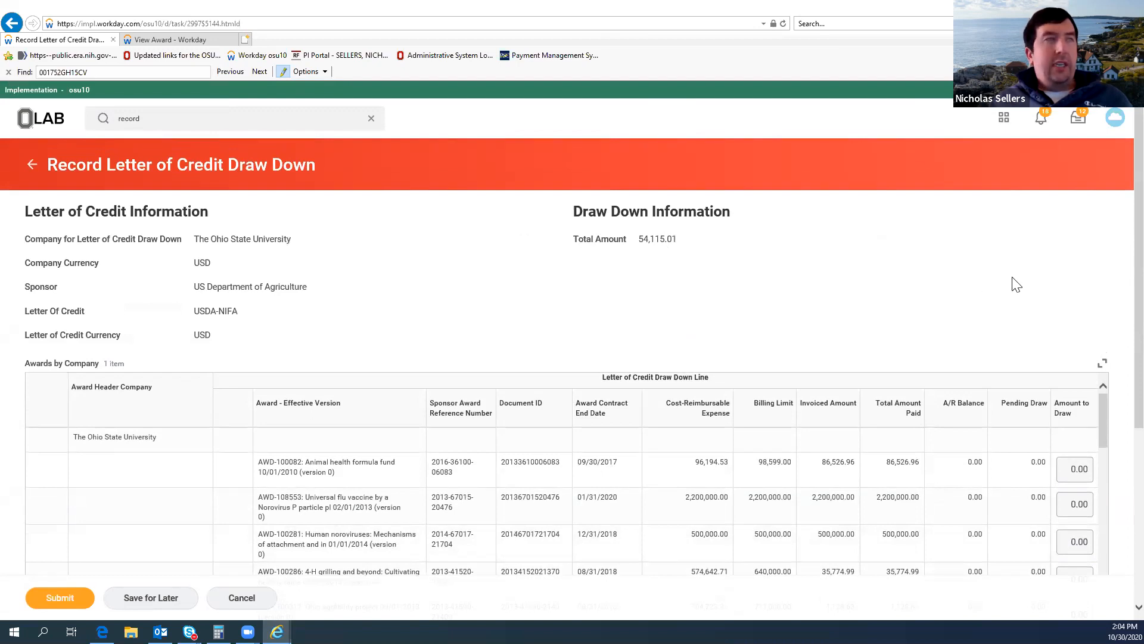
{"action": "left_click_drag", "start_coordinate": [1105, 409], "coordinate": [1107, 485]}
{"action": "scroll", "coordinate": [1100, 484], "scroll_direction": "down", "scroll_amount": 10}
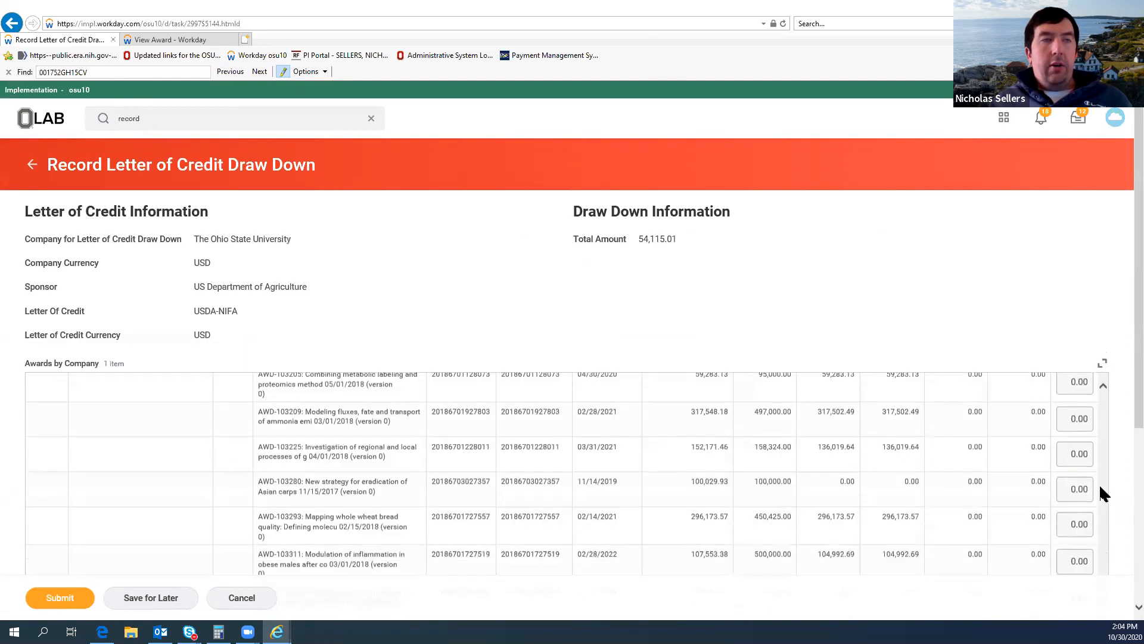
{"action": "scroll", "coordinate": [1099, 484], "scroll_direction": "down", "scroll_amount": 10}
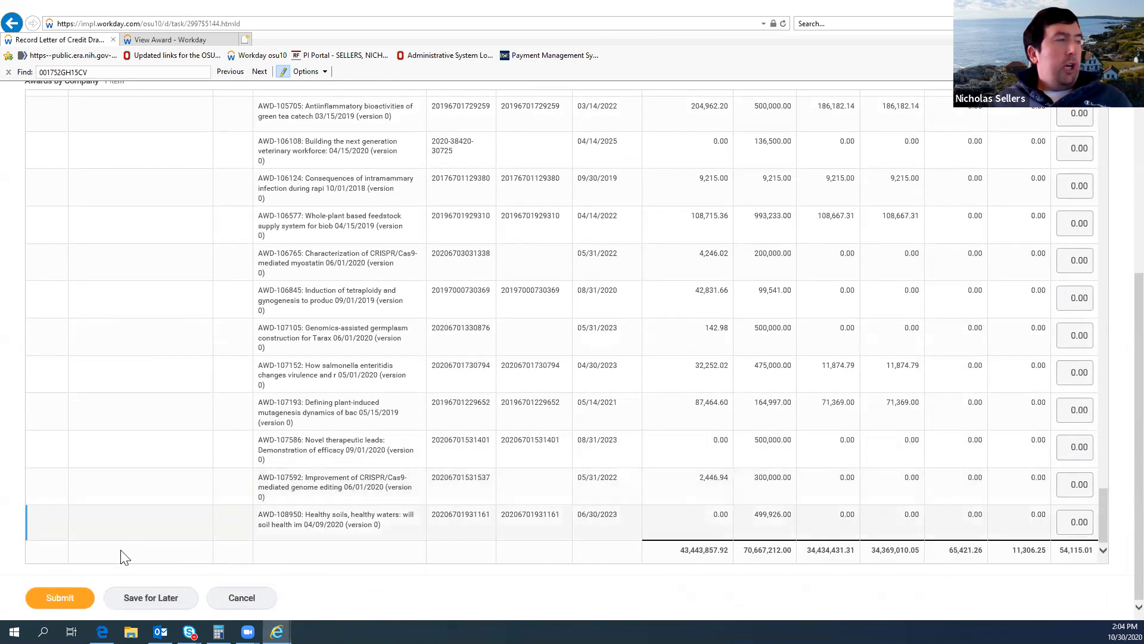
{"action": "left_click", "coordinate": [67, 603]}
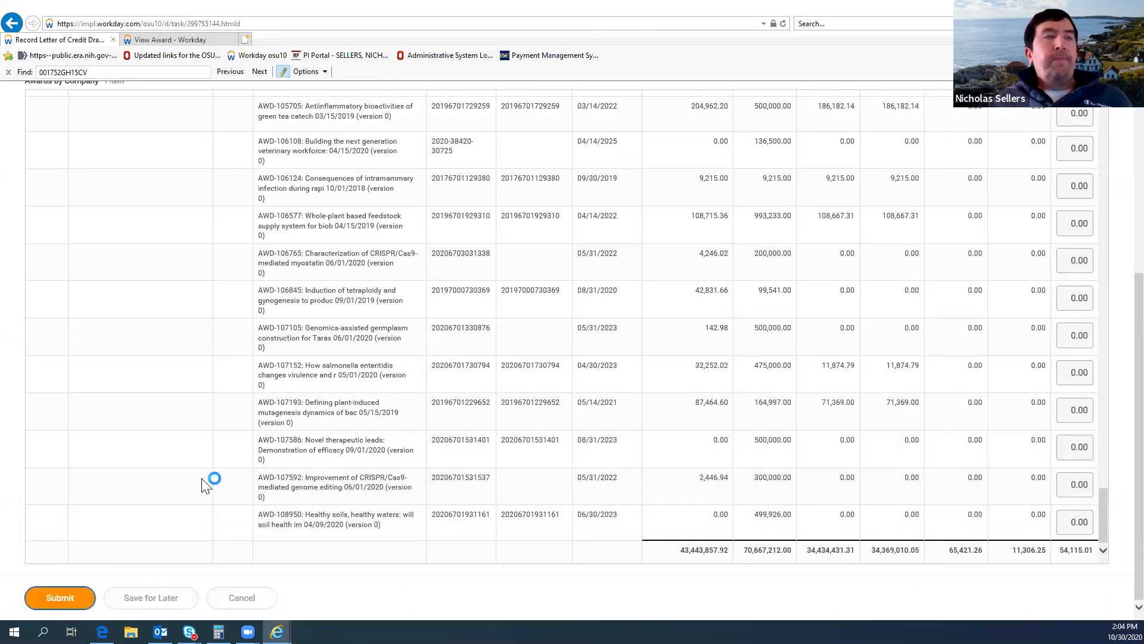
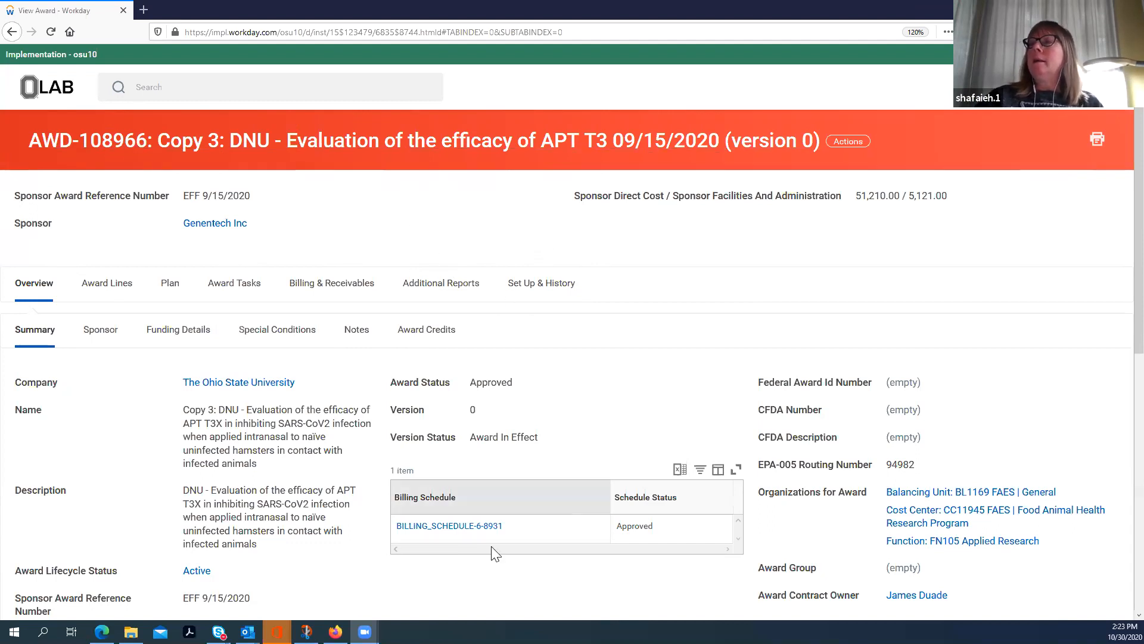
Step: Open the billing schedule of award AWD-108966 and bring up its installments
{"action": "double_click", "coordinate": [448, 525]}
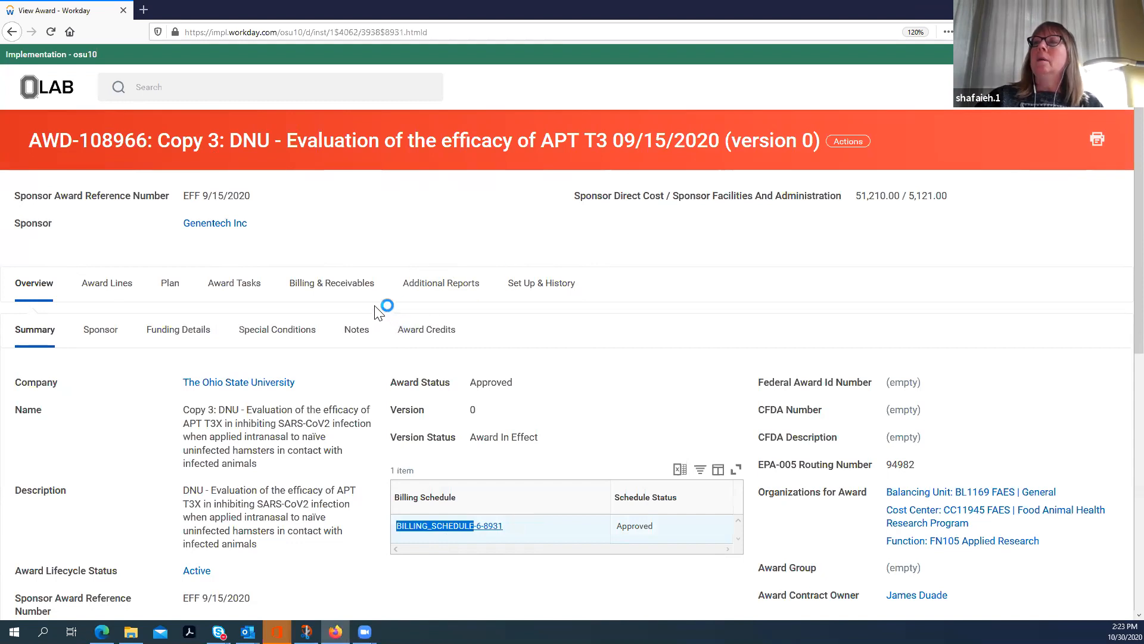
{"action": "scroll", "coordinate": [388, 304], "scroll_direction": "down", "scroll_amount": 4}
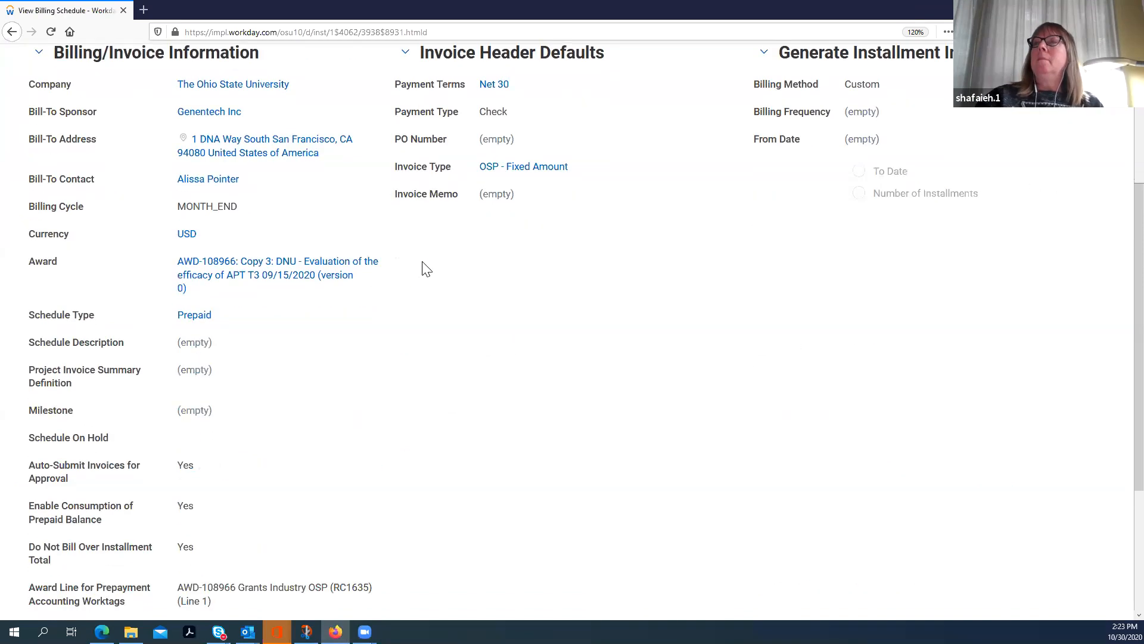
{"action": "scroll", "coordinate": [480, 278], "scroll_direction": "down", "scroll_amount": 3}
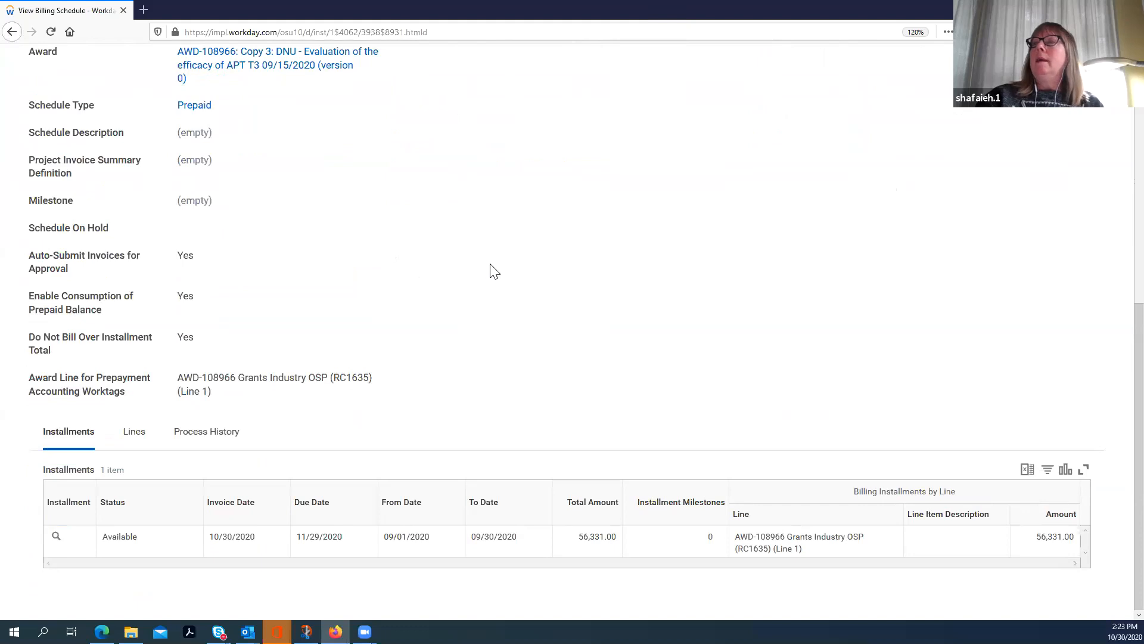
Step: Create a customer invoice from the schedule's available installment, confirm the creation and refresh the batch process
{"action": "mouse_move", "coordinate": [55, 542]}
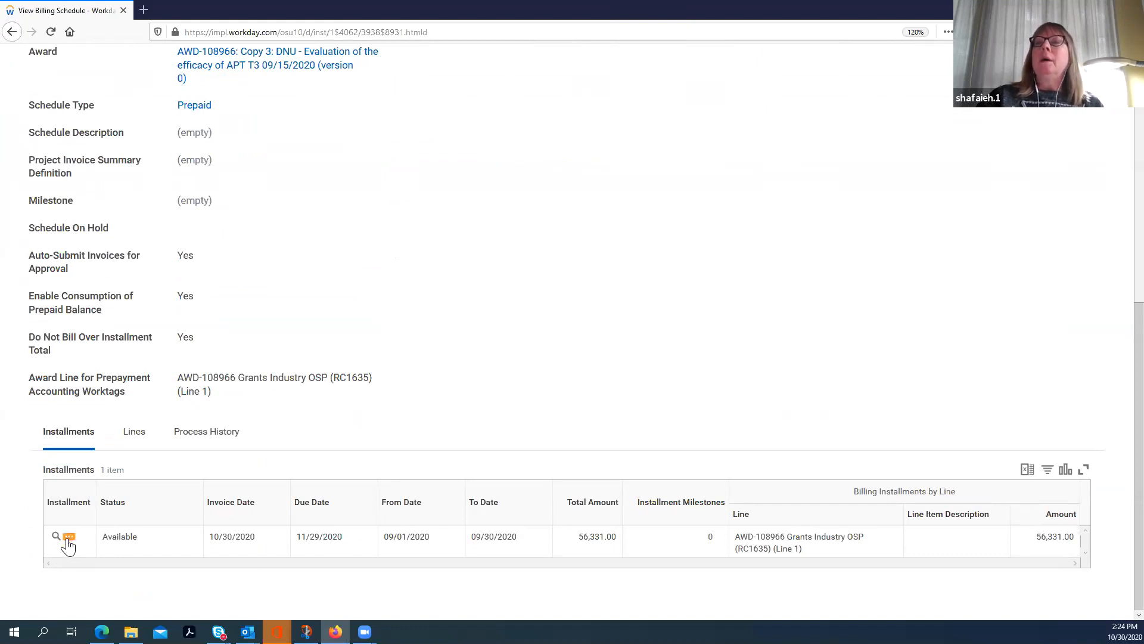
{"action": "left_click", "coordinate": [69, 540]}
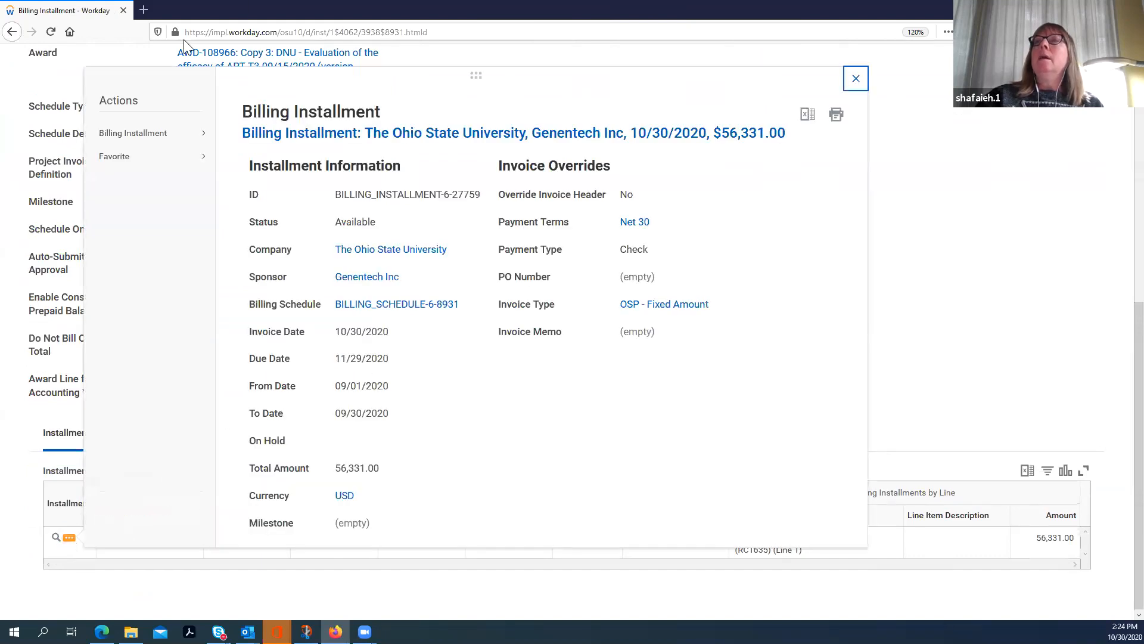
{"action": "mouse_move", "coordinate": [142, 135]}
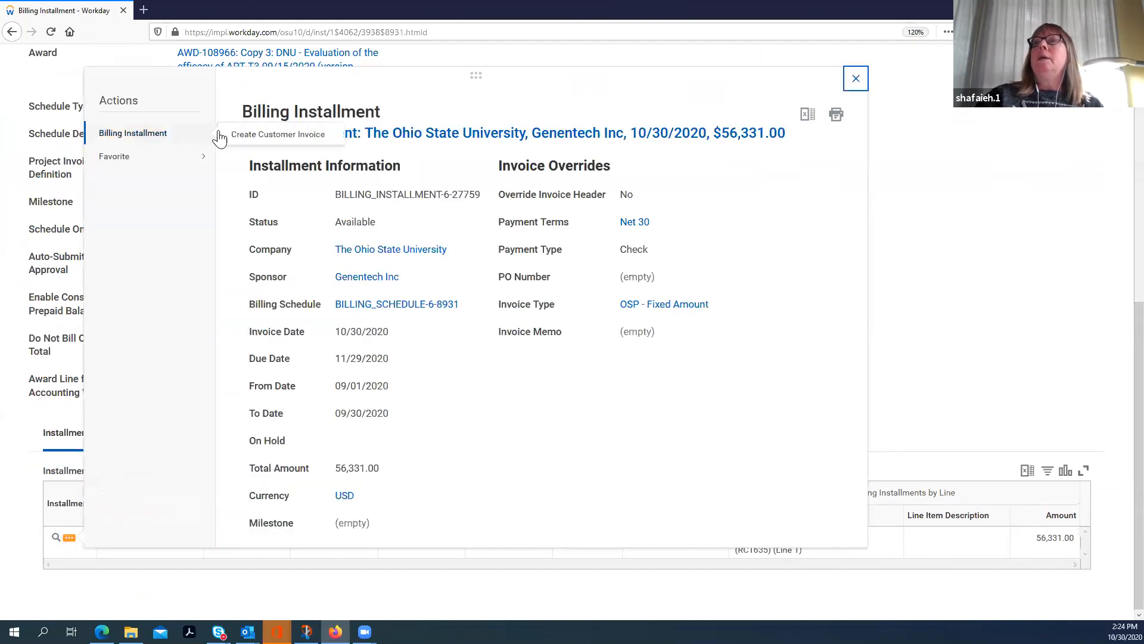
{"action": "left_click", "coordinate": [247, 136]}
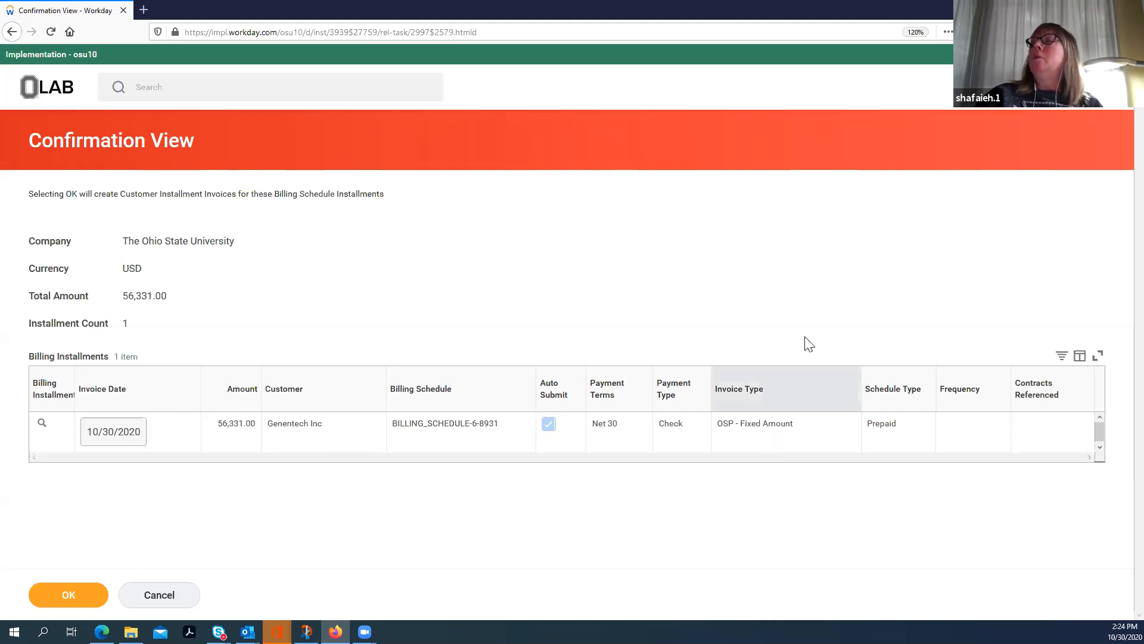
{"action": "left_click", "coordinate": [68, 599]}
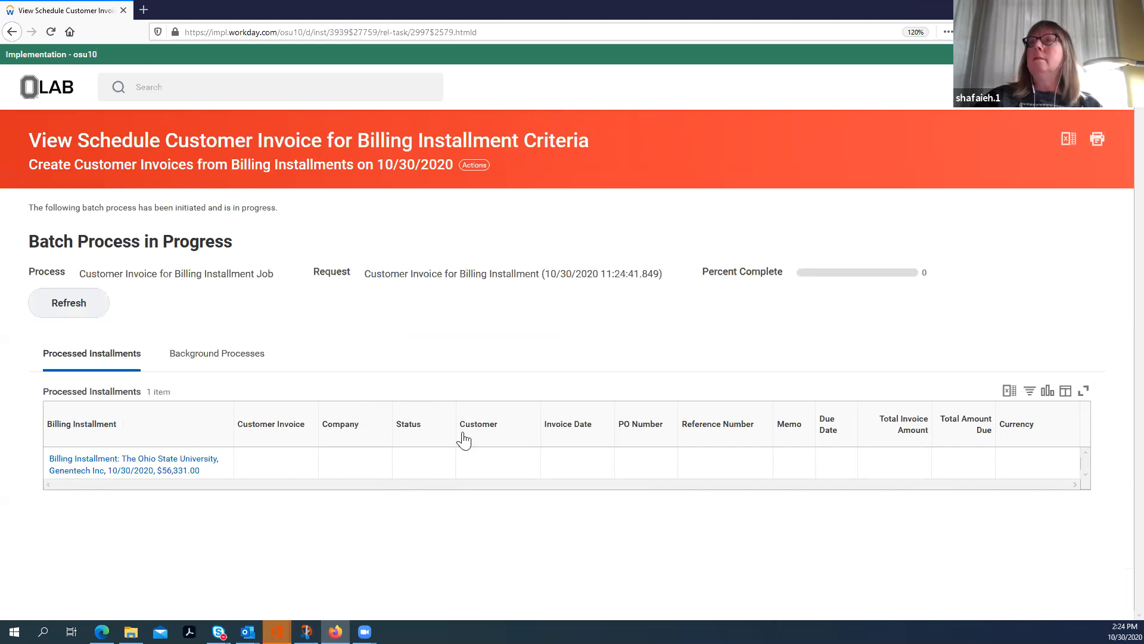
{"action": "left_click", "coordinate": [75, 305]}
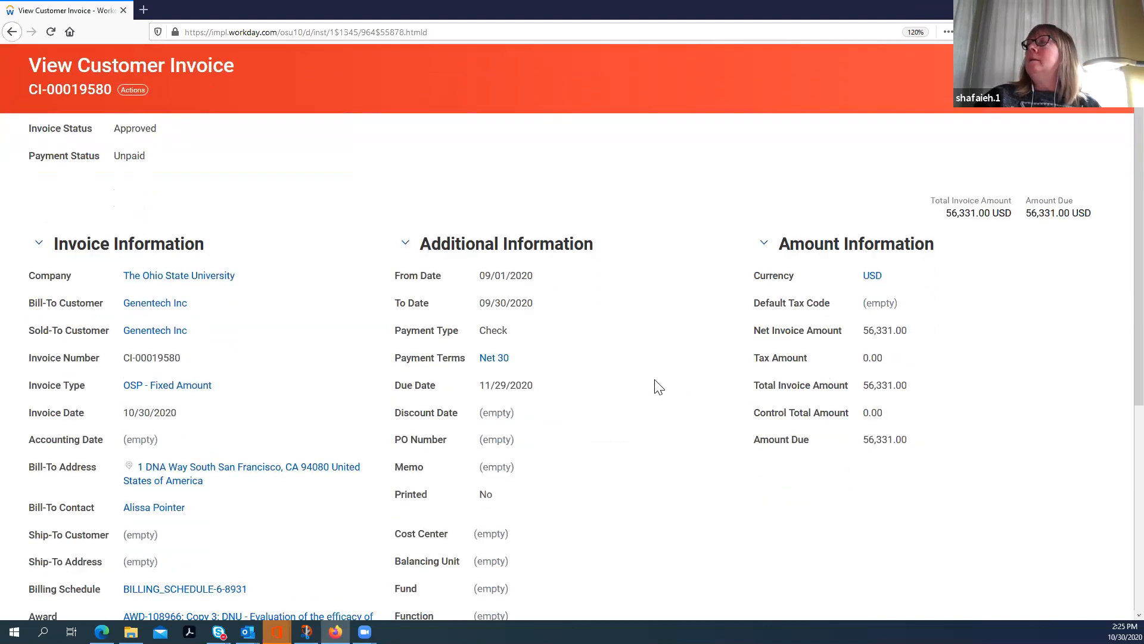
Step: Review the new customer invoice's status, header information, amounts and invoice lines
{"action": "scroll", "coordinate": [656, 378], "scroll_direction": "down", "scroll_amount": 2}
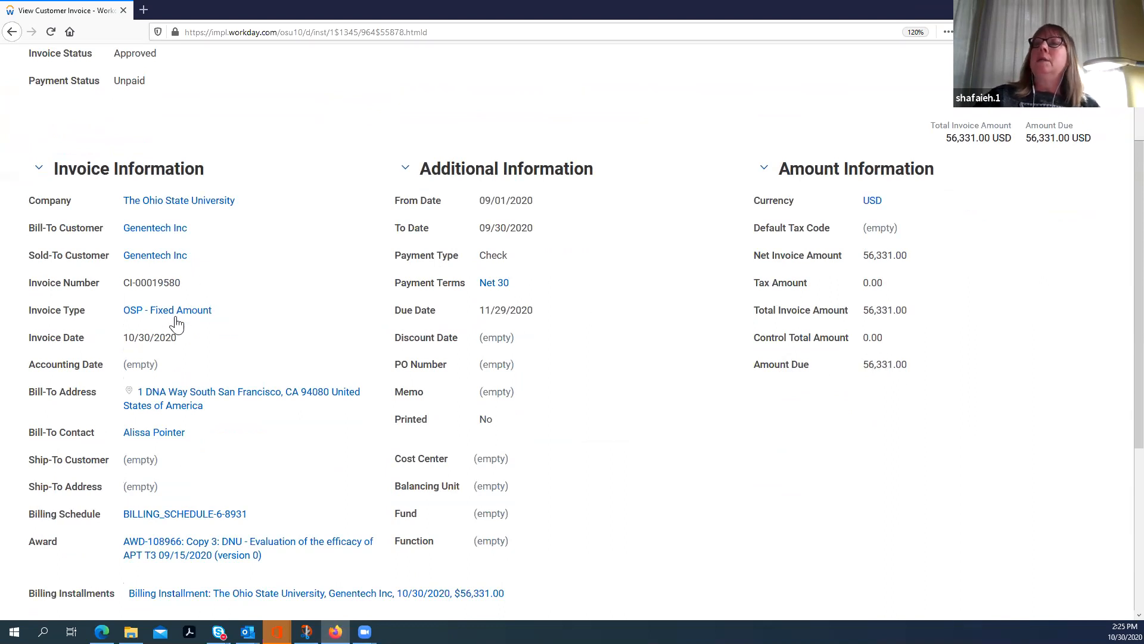
{"action": "scroll", "coordinate": [279, 366], "scroll_direction": "down", "scroll_amount": 2}
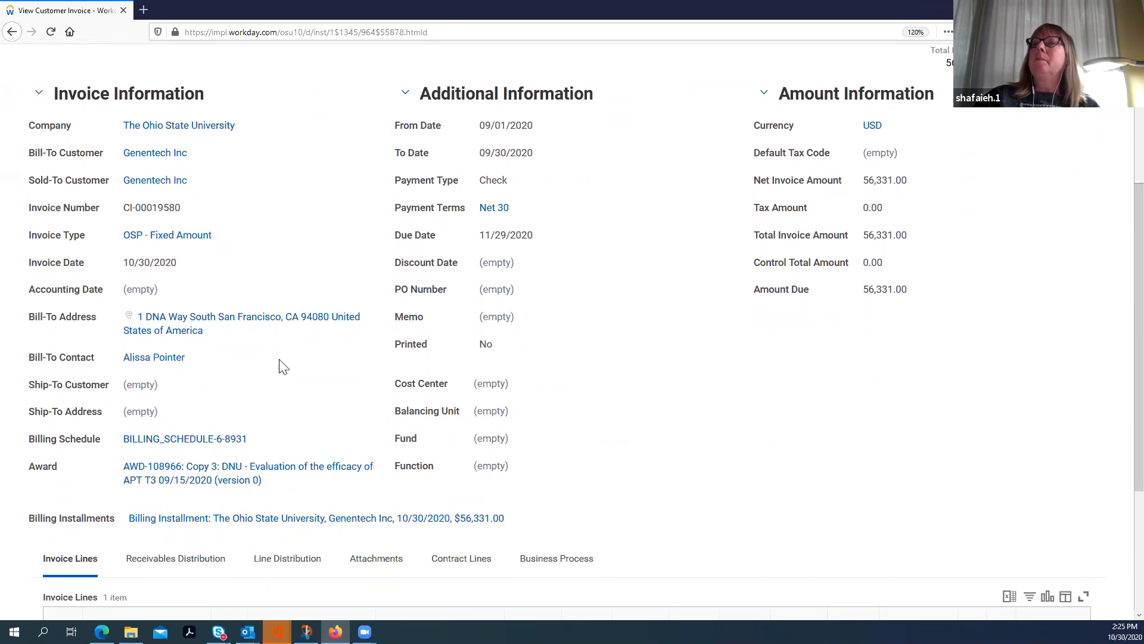
{"action": "scroll", "coordinate": [283, 366], "scroll_direction": "down", "scroll_amount": 5}
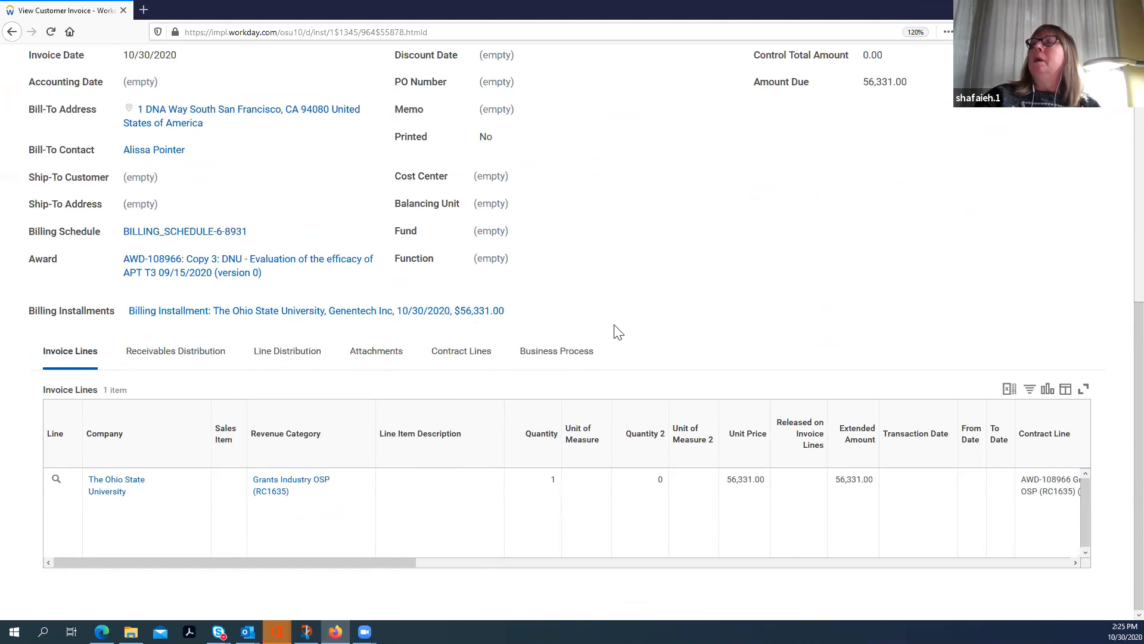
{"action": "scroll", "coordinate": [601, 329], "scroll_direction": "up", "scroll_amount": 2}
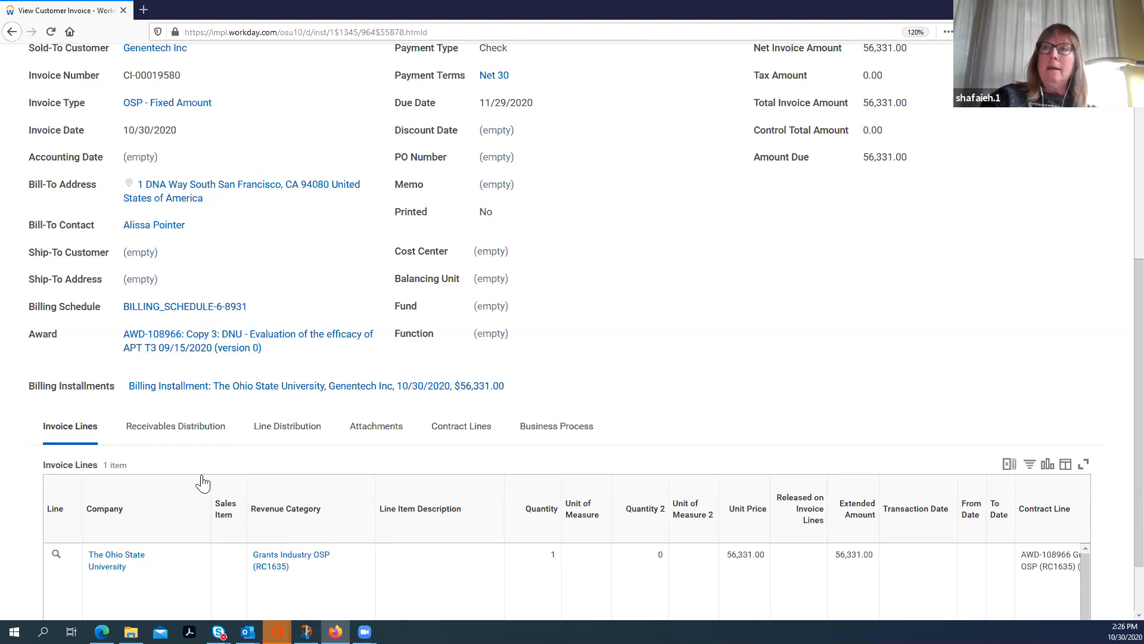
{"action": "scroll", "coordinate": [201, 477], "scroll_direction": "up", "scroll_amount": 5}
{"action": "scroll", "coordinate": [203, 482], "scroll_direction": "up", "scroll_amount": 1}
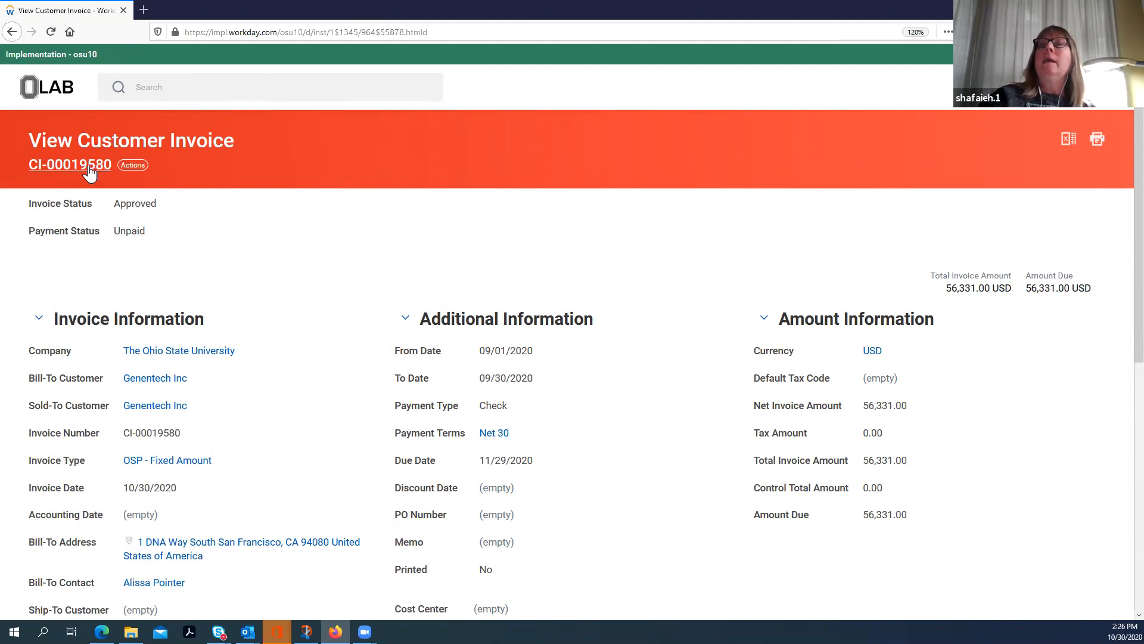
Step: View the accounting for the customer invoice and examine its operational journal details and journal lines
{"action": "left_click", "coordinate": [132, 165]}
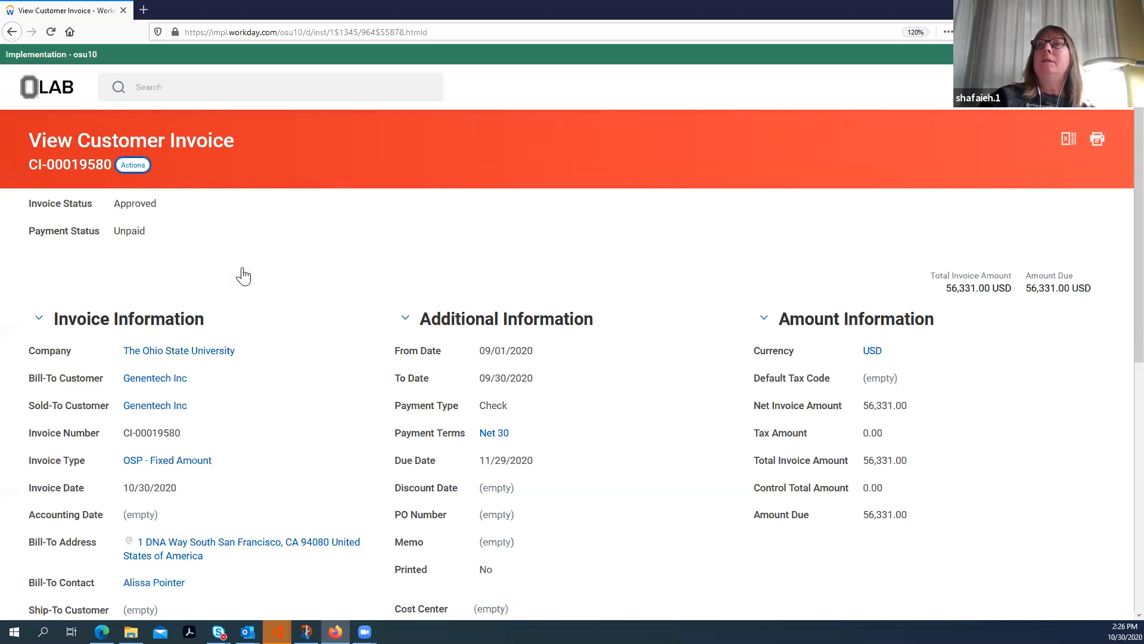
{"action": "mouse_move", "coordinate": [132, 247]}
{"action": "mouse_move", "coordinate": [135, 267]}
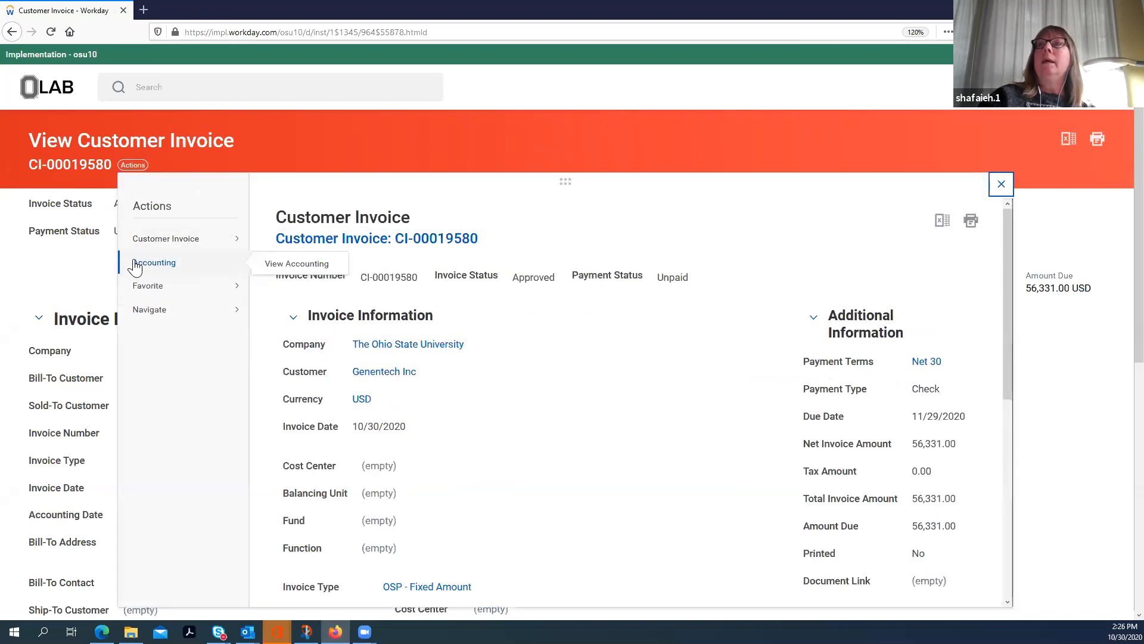
{"action": "left_click", "coordinate": [284, 264]}
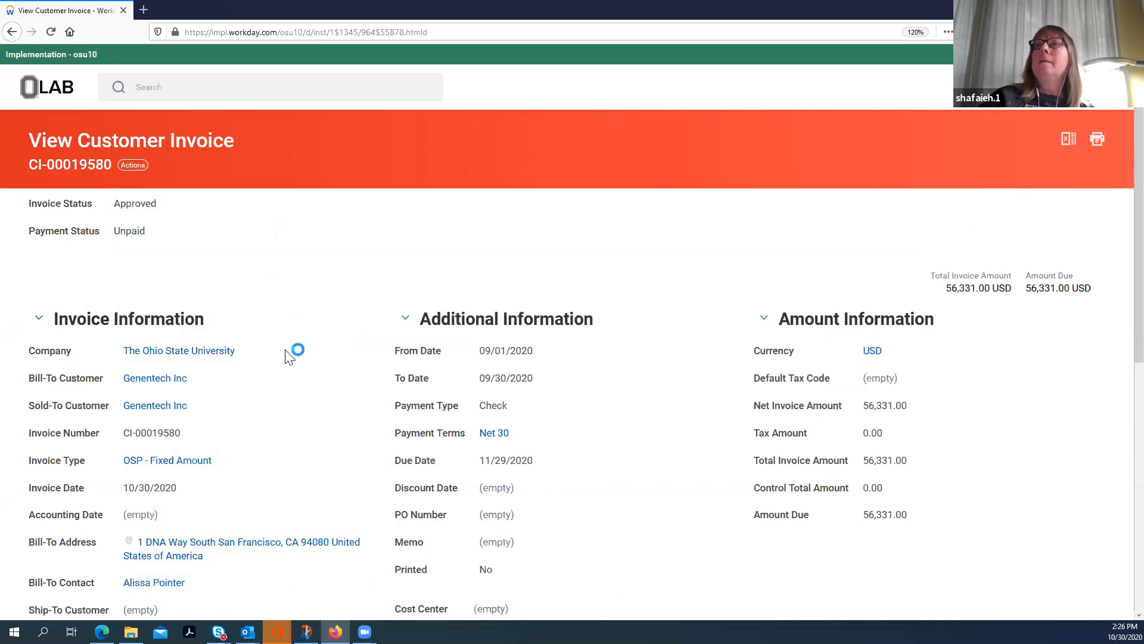
{"action": "scroll", "coordinate": [285, 345], "scroll_direction": "down", "scroll_amount": 3}
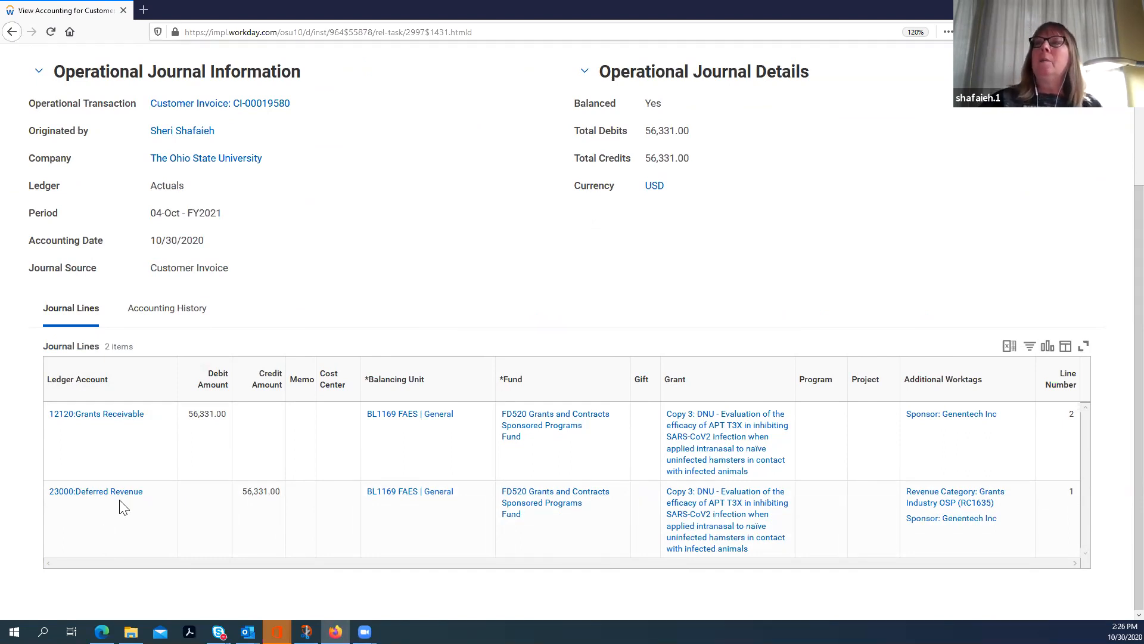
{"action": "scroll", "coordinate": [361, 356], "scroll_direction": "up", "scroll_amount": 3}
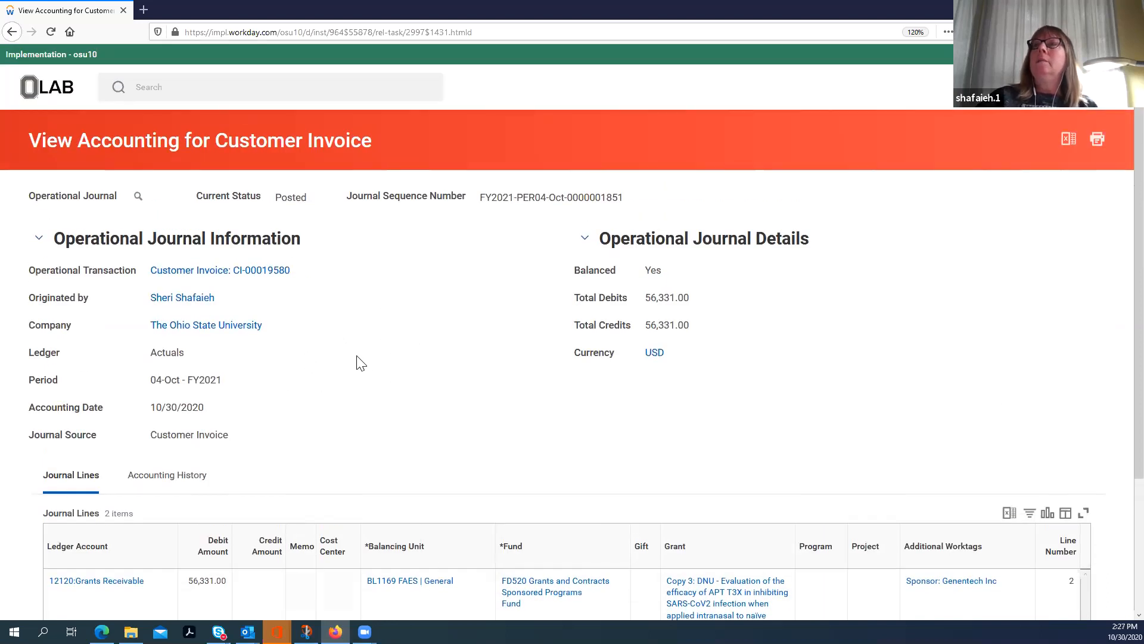
{"action": "scroll", "coordinate": [358, 355], "scroll_direction": "down", "scroll_amount": 3}
{"action": "scroll", "coordinate": [356, 345], "scroll_direction": "up", "scroll_amount": 3}
Step: Search again for AWD-108966, narrow the results to the Grants category and open the award
{"action": "left_click", "coordinate": [139, 83]}
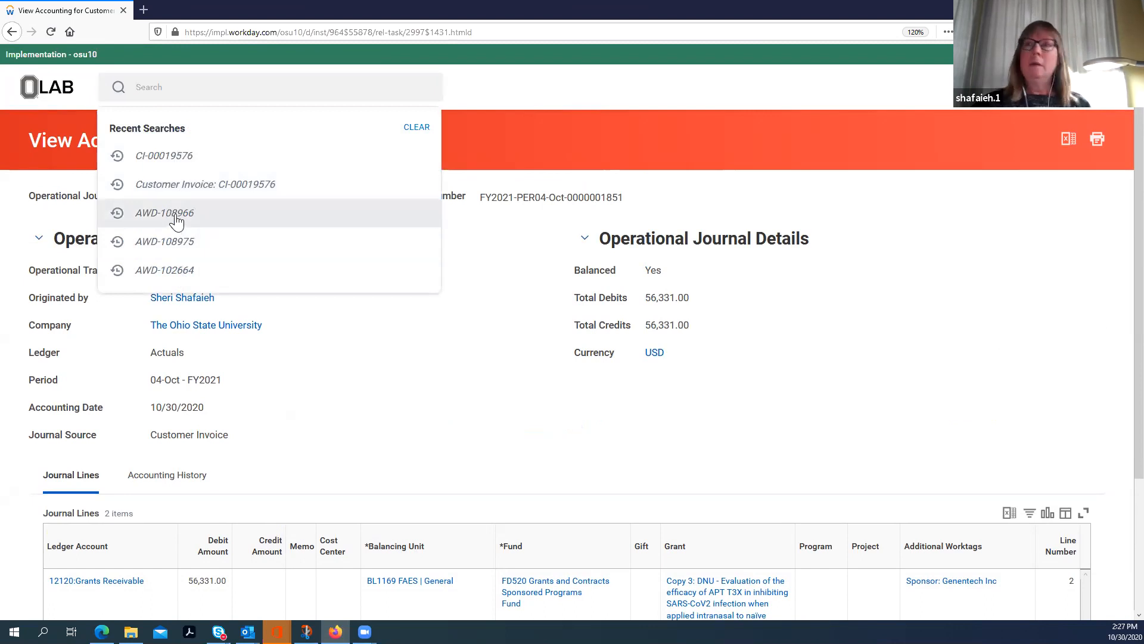
{"action": "left_click", "coordinate": [245, 216]}
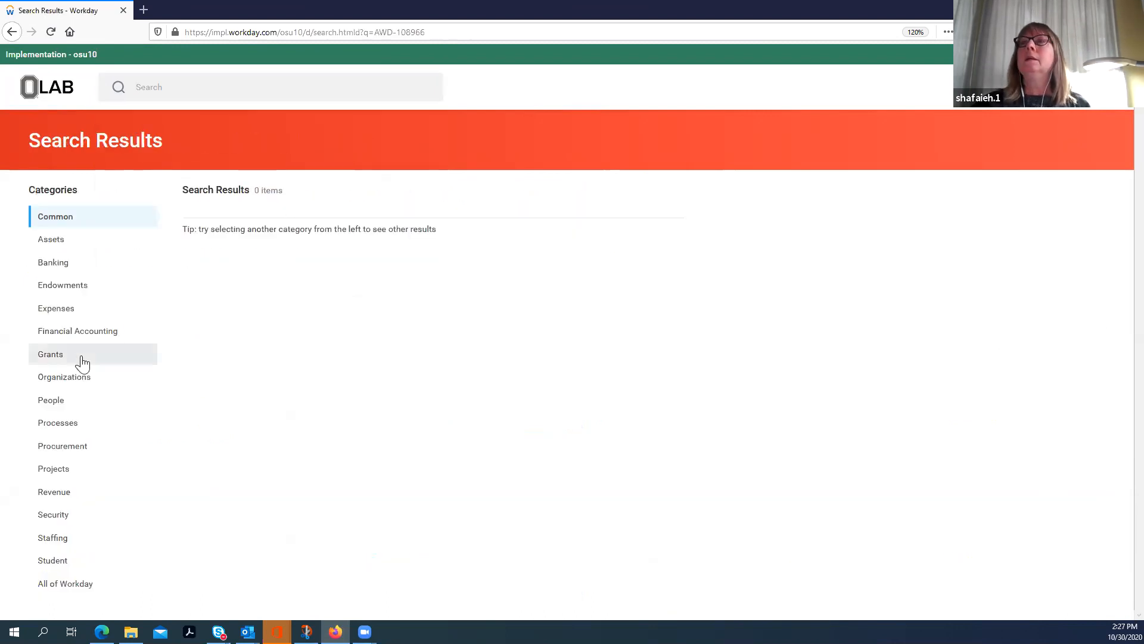
{"action": "left_click", "coordinate": [156, 361]}
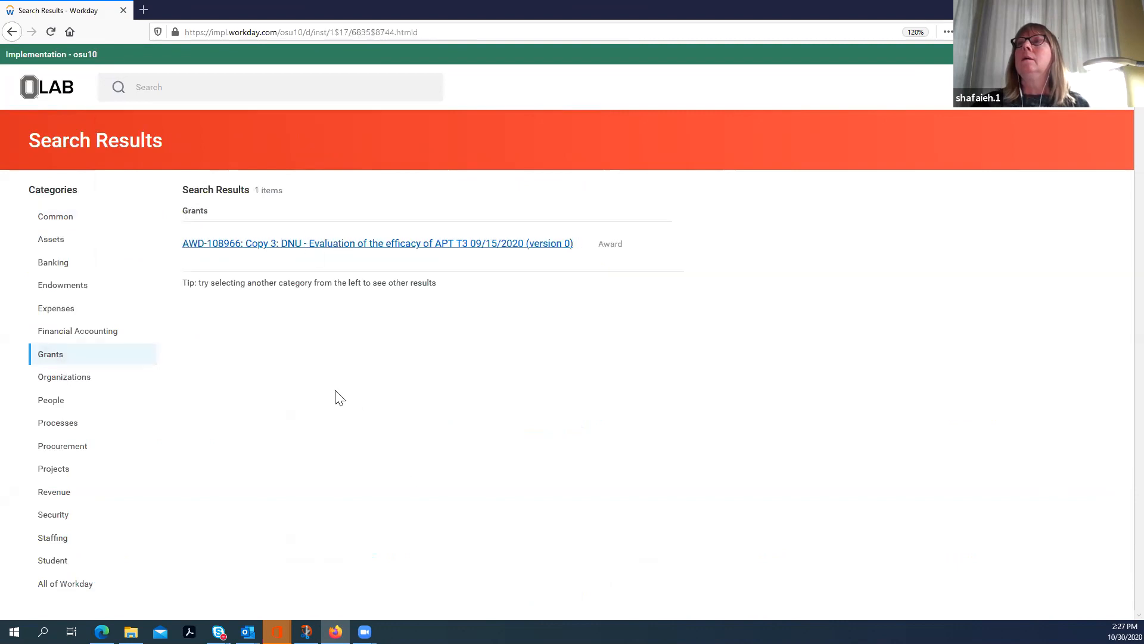
{"action": "scroll", "coordinate": [301, 388], "scroll_direction": "down", "scroll_amount": 6}
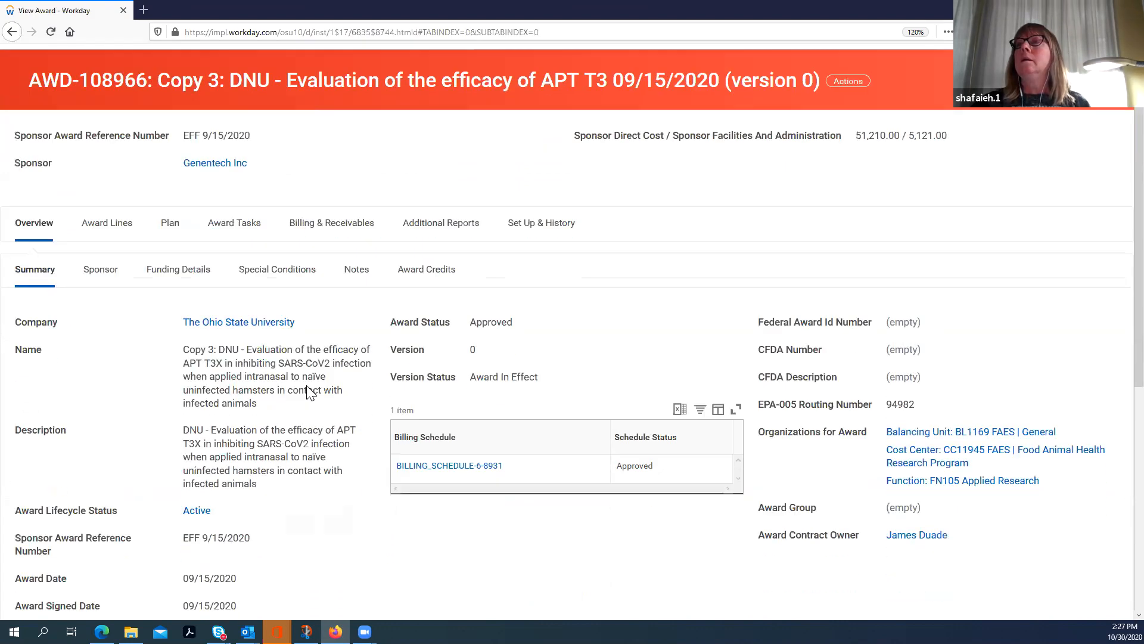
{"action": "scroll", "coordinate": [322, 384], "scroll_direction": "up", "scroll_amount": 6}
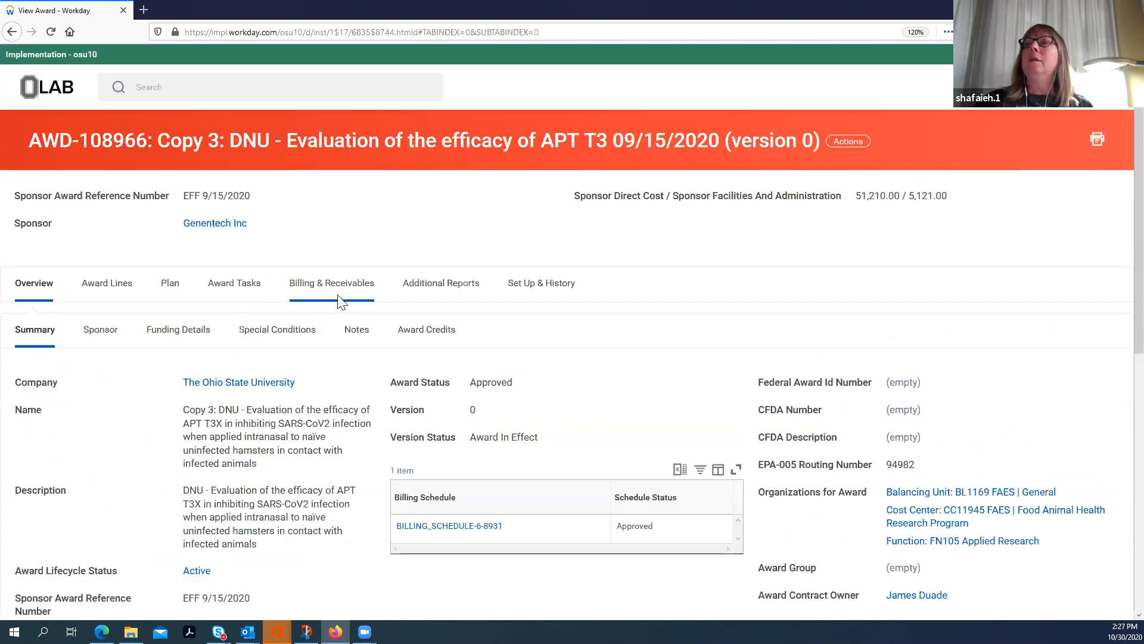
Step: Check the award's sponsor billing schedule and display the sponsor invoices issued for the award
{"action": "left_click", "coordinate": [321, 290]}
{"action": "scroll", "coordinate": [343, 361], "scroll_direction": "down", "scroll_amount": 1}
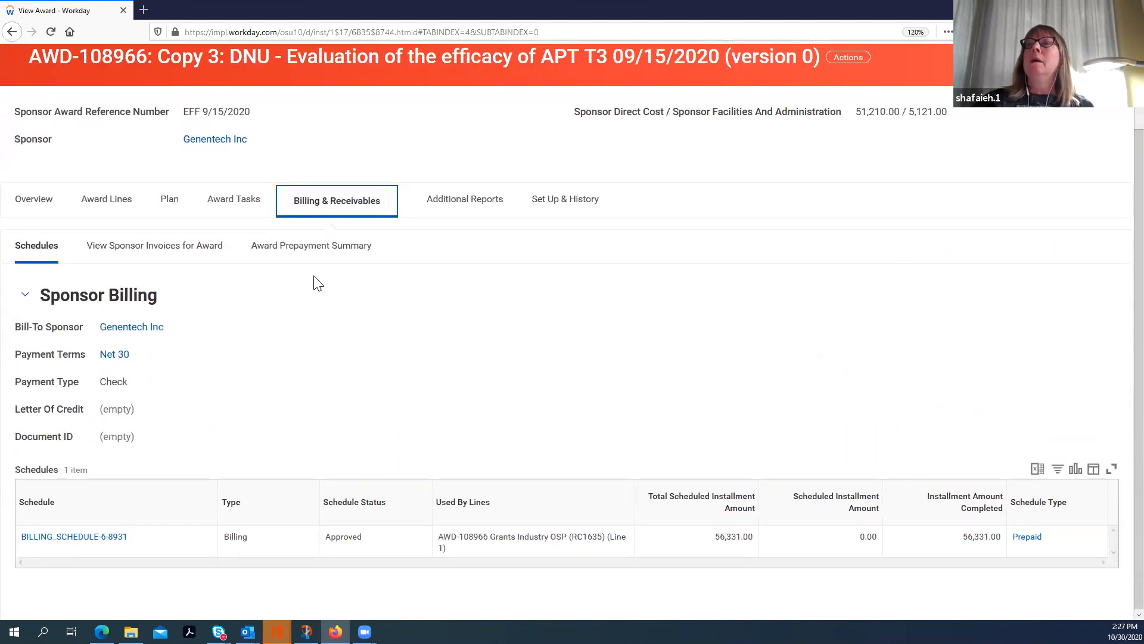
{"action": "left_click", "coordinate": [136, 253]}
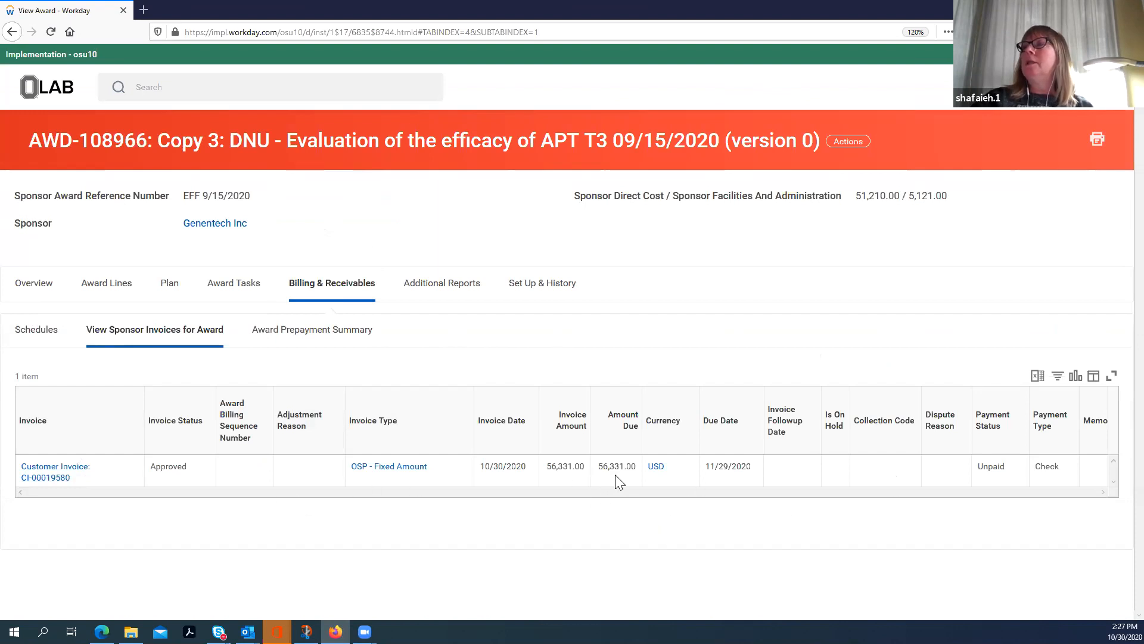
Step: Print the customer invoice from the award's invoice list and refresh the print run
{"action": "mouse_move", "coordinate": [78, 480]}
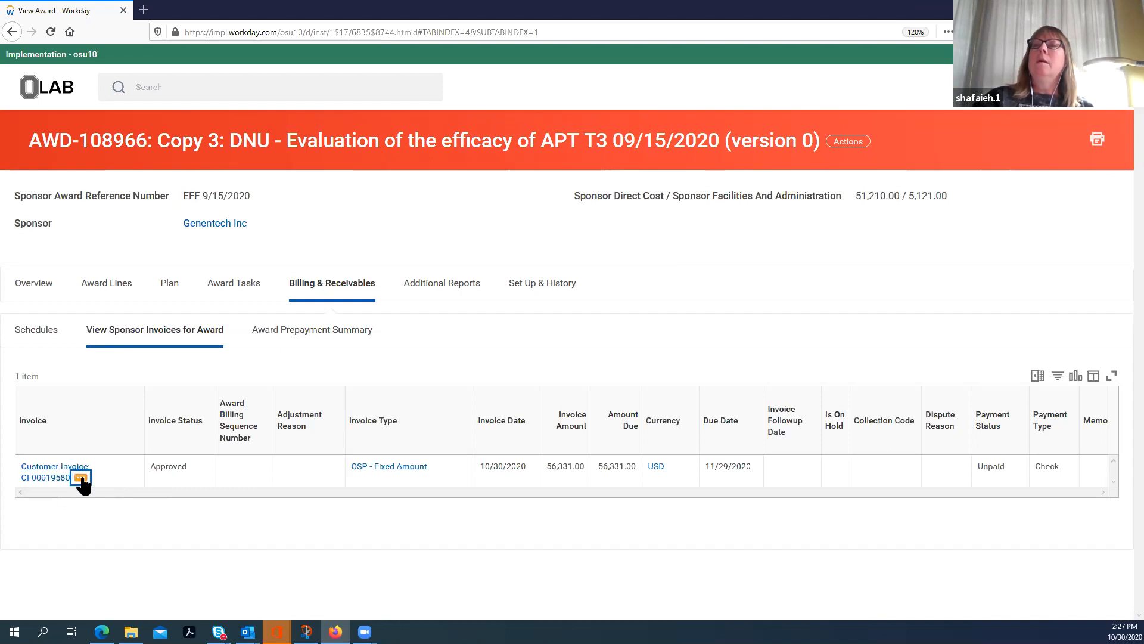
{"action": "left_click", "coordinate": [81, 477]}
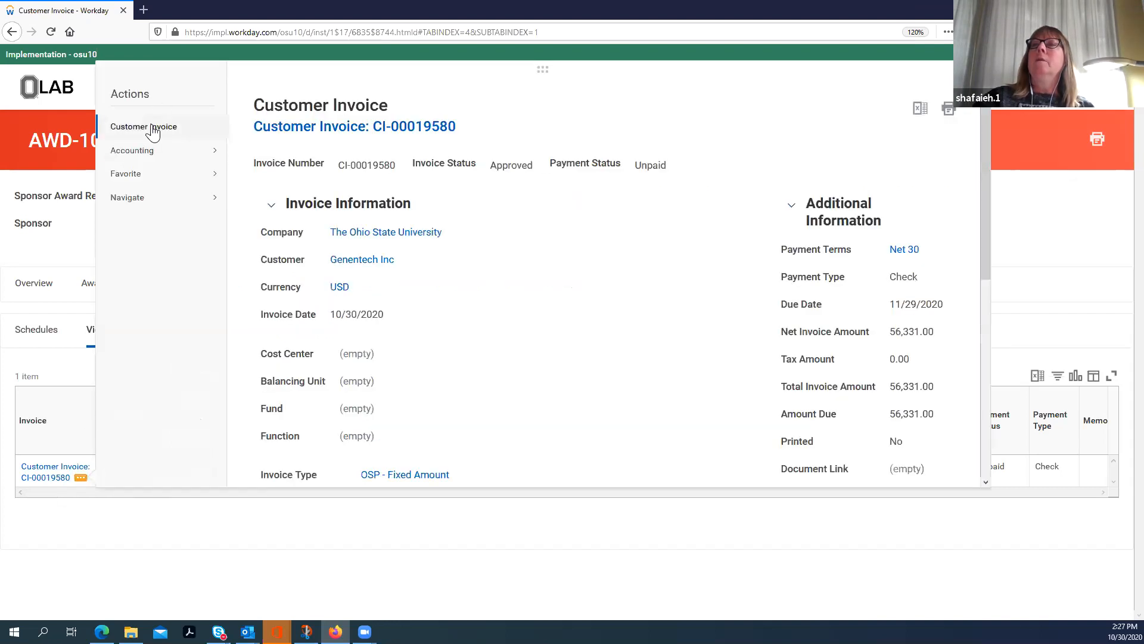
{"action": "mouse_move", "coordinate": [153, 130]}
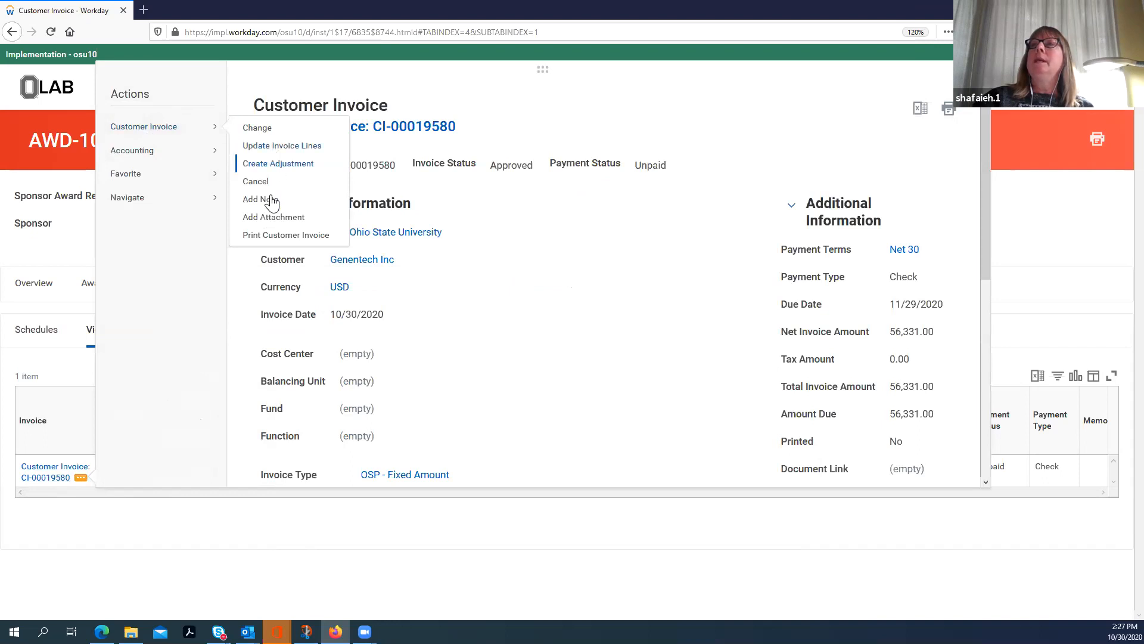
{"action": "left_click", "coordinate": [269, 239]}
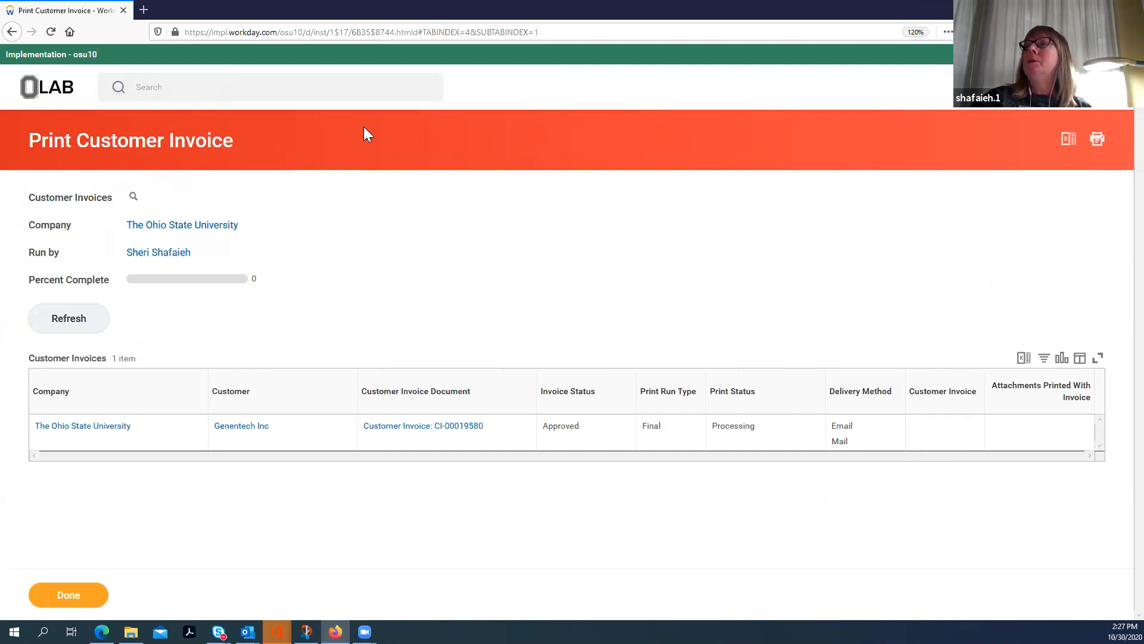
{"action": "left_click", "coordinate": [68, 326]}
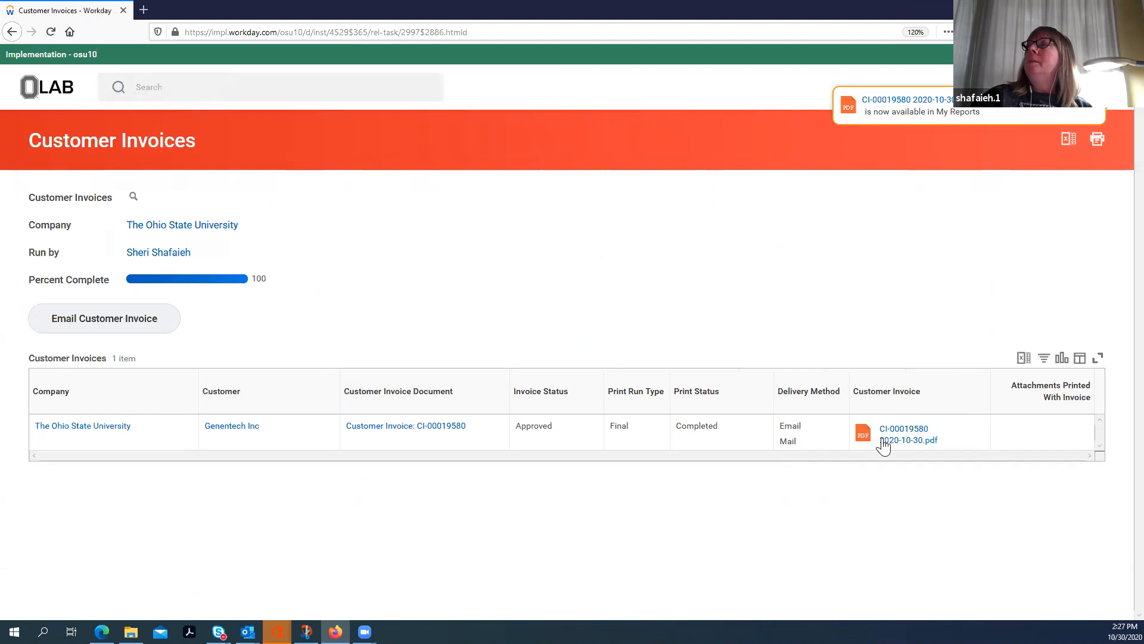
Step: Open the printed invoice PDF and look through its amounts, billing period, certification text and sponsor address
{"action": "left_click", "coordinate": [903, 437]}
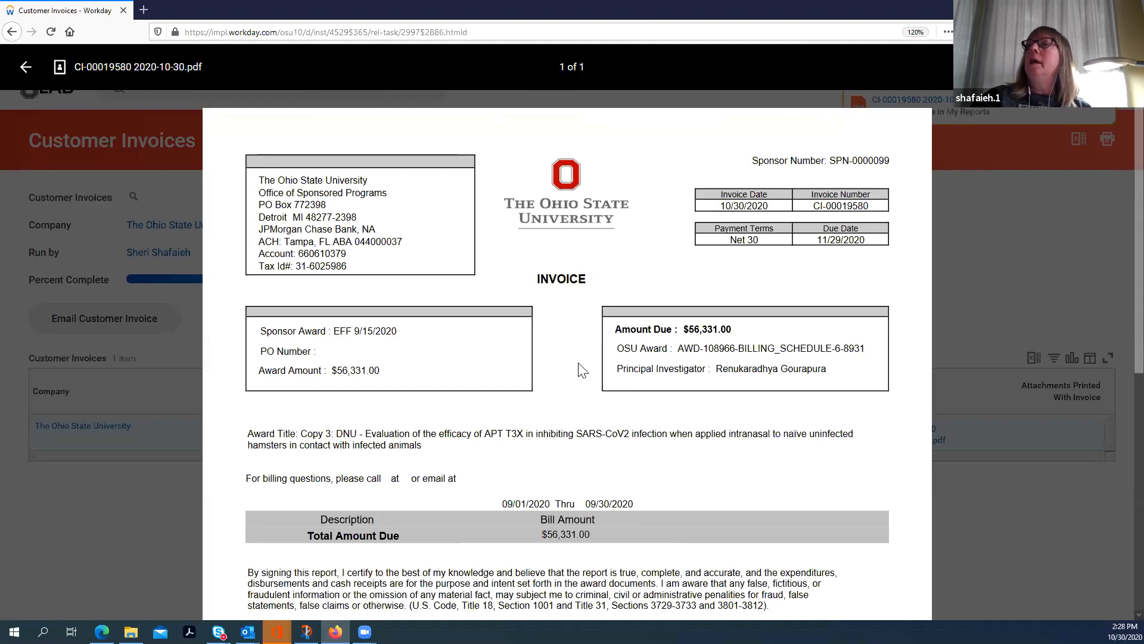
{"action": "scroll", "coordinate": [585, 360], "scroll_direction": "down", "scroll_amount": 1}
{"action": "scroll", "coordinate": [581, 364], "scroll_direction": "up", "scroll_amount": 1}
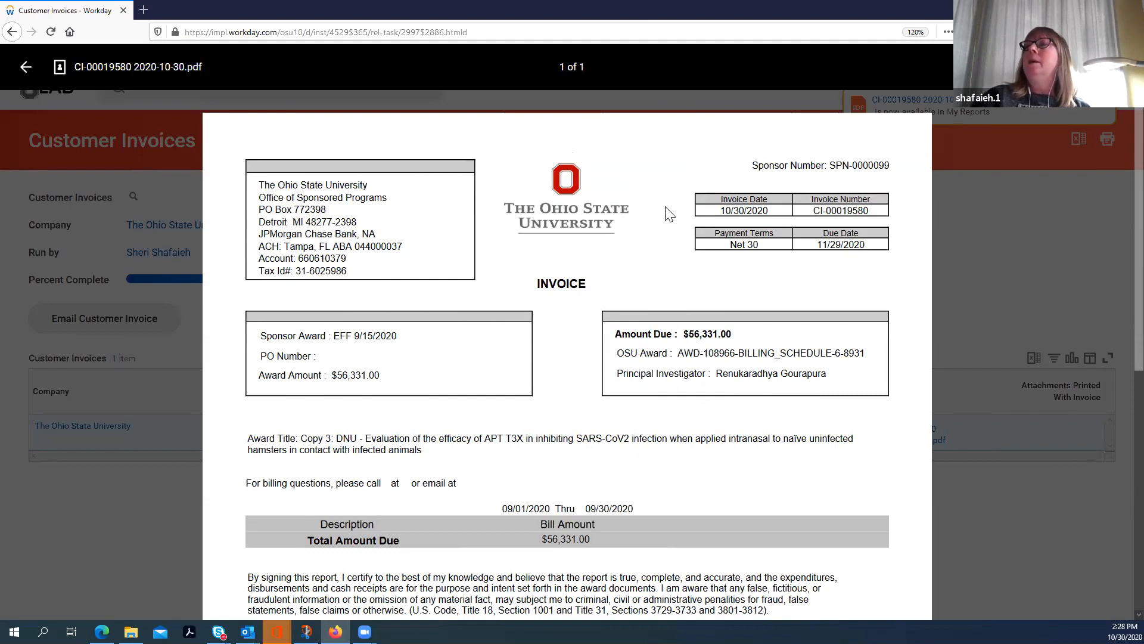
{"action": "scroll", "coordinate": [603, 391], "scroll_direction": "down", "scroll_amount": 1}
{"action": "scroll", "coordinate": [604, 388], "scroll_direction": "down", "scroll_amount": 7}
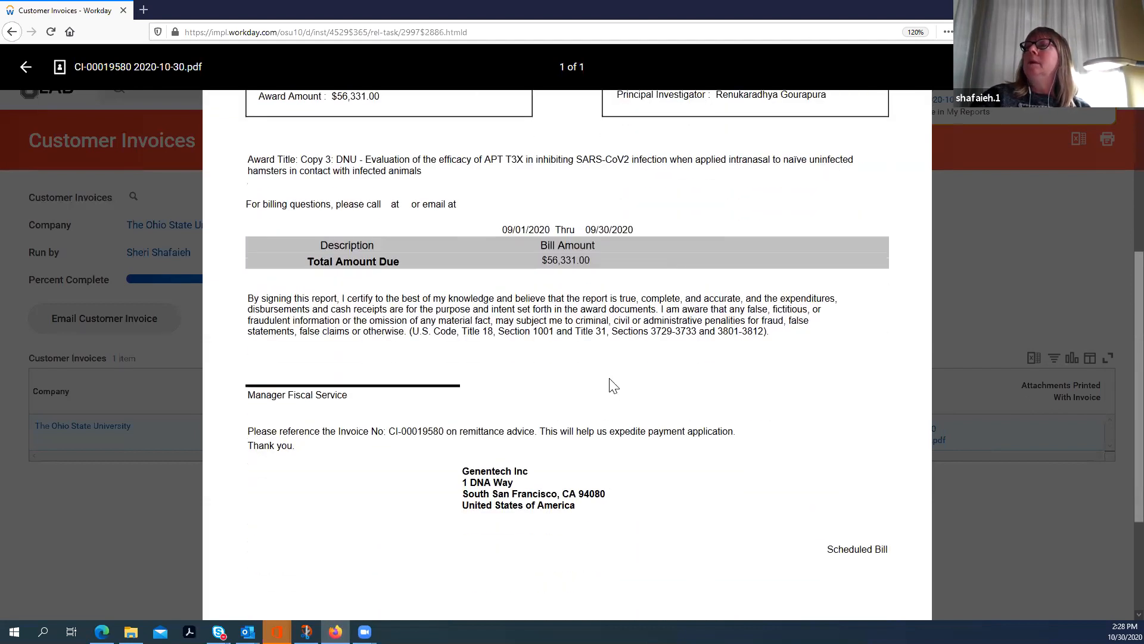
{"action": "scroll", "coordinate": [611, 390], "scroll_direction": "up", "scroll_amount": 8}
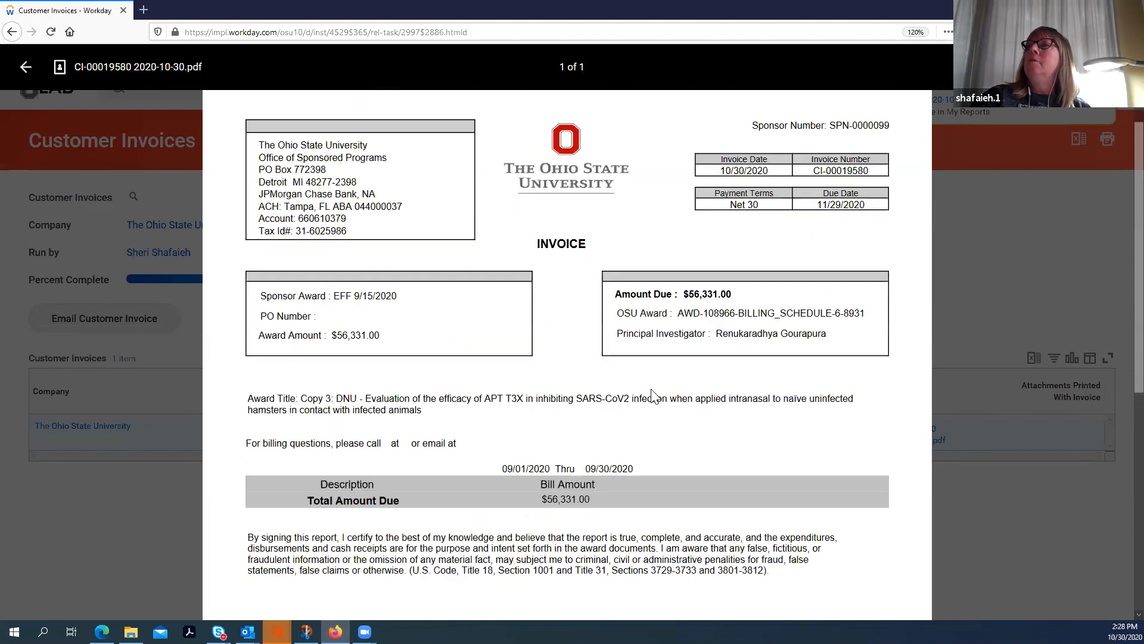
Step: Close the printed invoice PDF, go back to award AWD-108966 and open its prepaid billing schedule from the billing information
{"action": "left_click", "coordinate": [938, 209]}
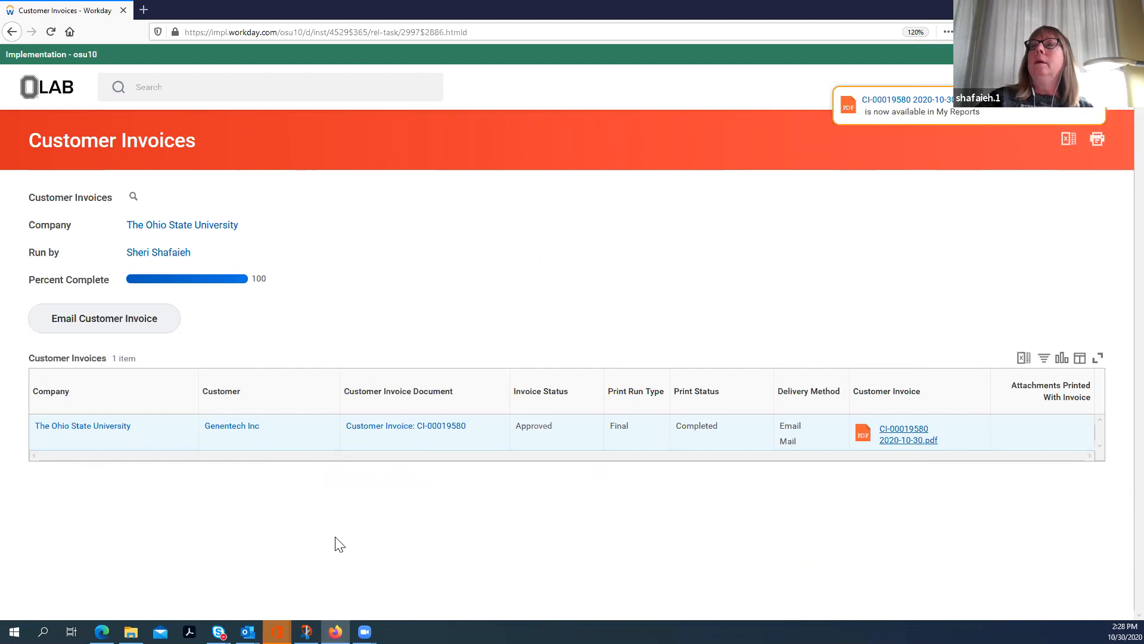
{"action": "left_click", "coordinate": [153, 88]}
{"action": "left_click", "coordinate": [178, 217]}
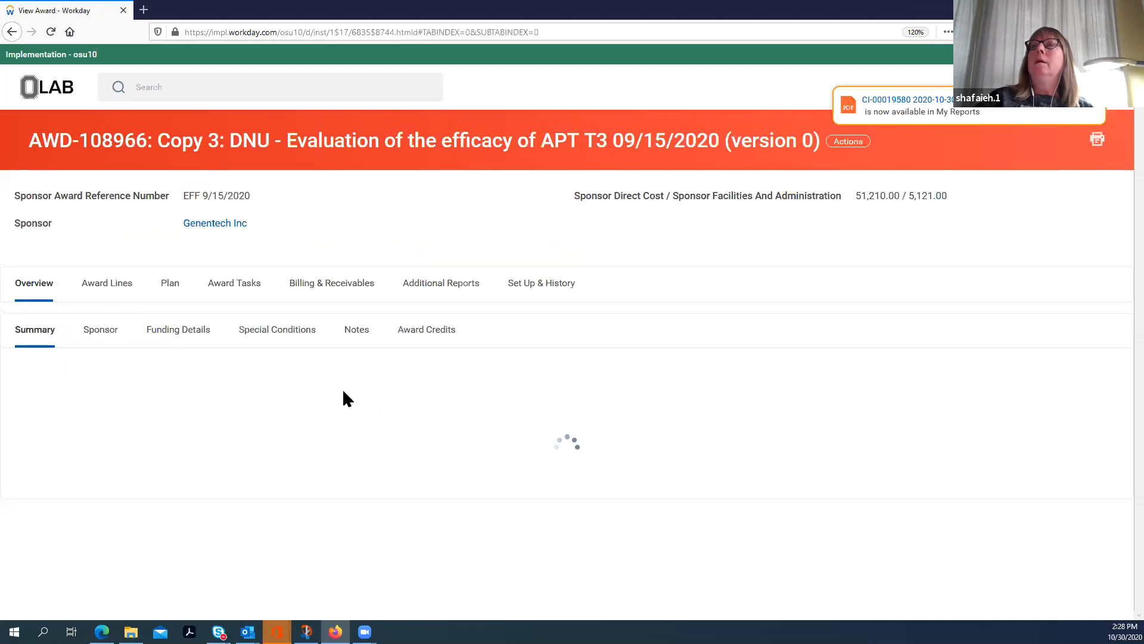
{"action": "left_click", "coordinate": [329, 288]}
{"action": "scroll", "coordinate": [302, 373], "scroll_direction": "down", "scroll_amount": 2}
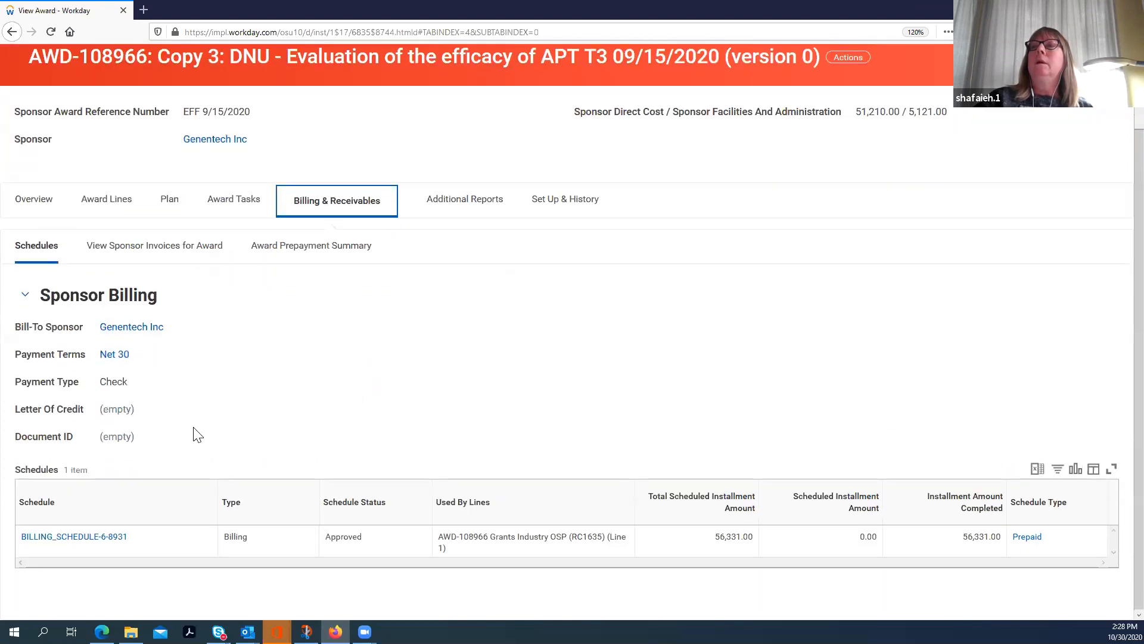
{"action": "left_click", "coordinate": [78, 545]}
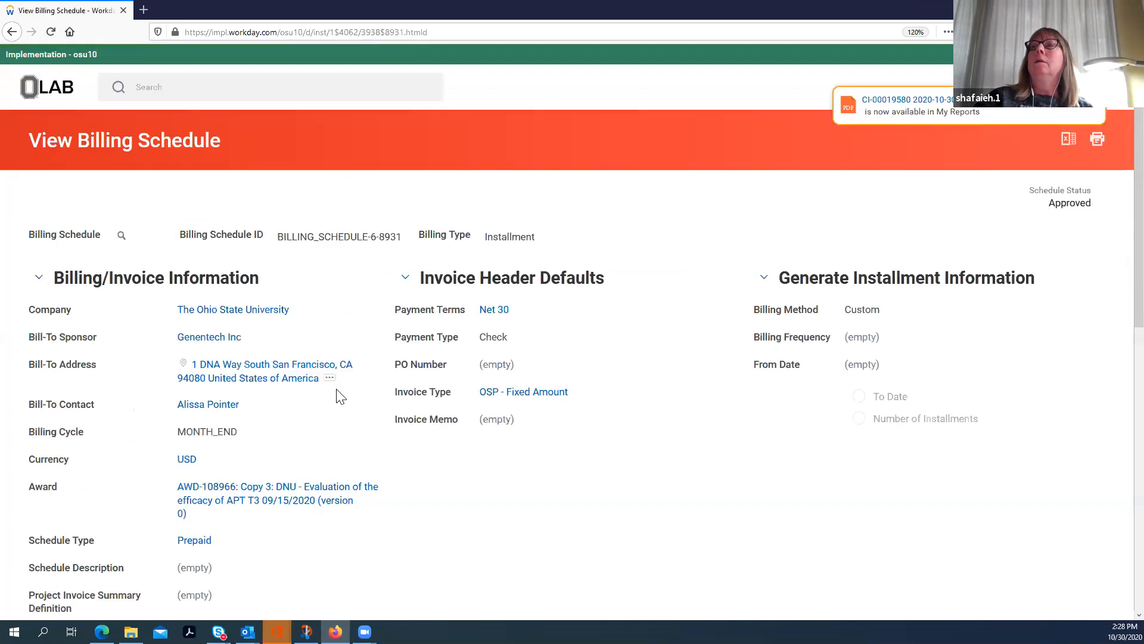
Step: Return from the billing schedule to the award and display its Award Prepayment Summary
{"action": "left_click", "coordinate": [309, 502]}
{"action": "left_click", "coordinate": [325, 290]}
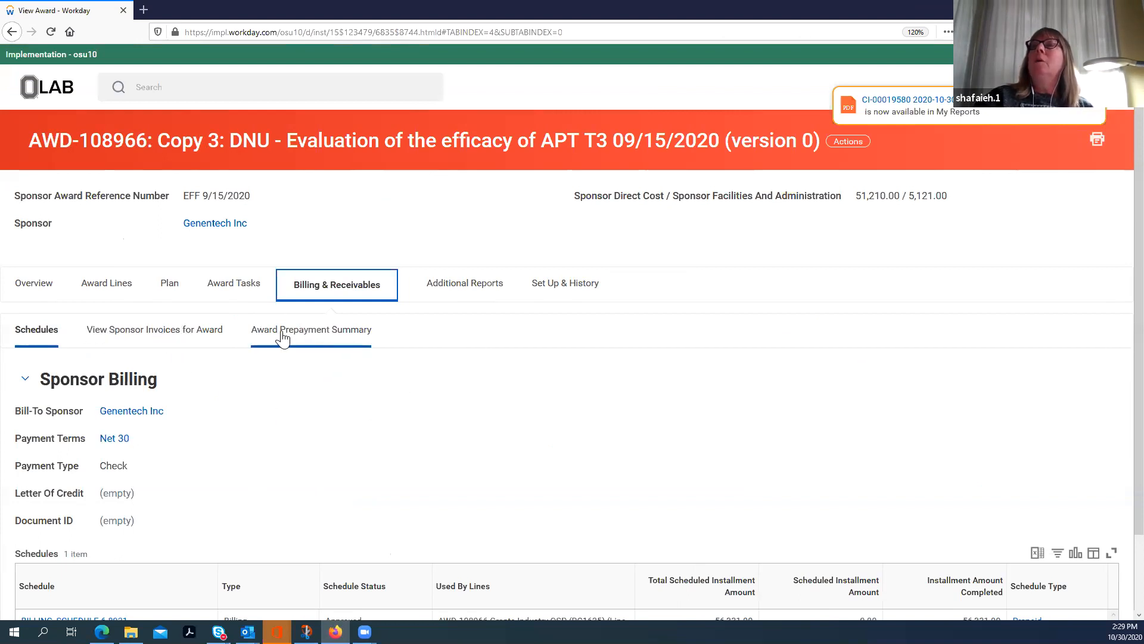
{"action": "left_click", "coordinate": [303, 334]}
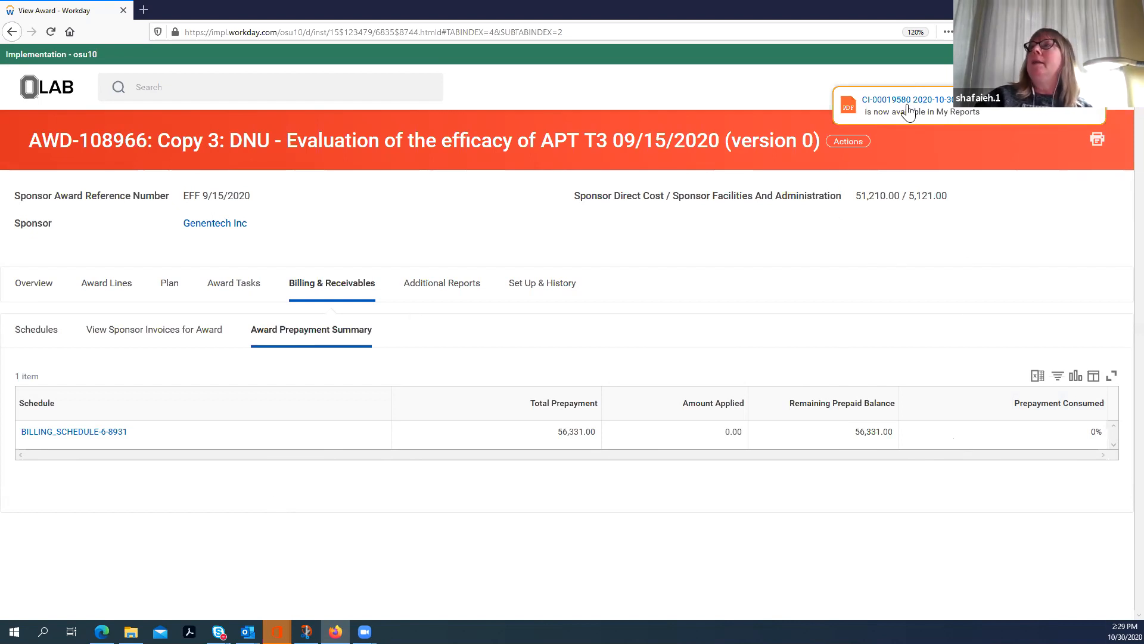
Step: Start Create Customer Invoice for Award Grant Transactions on AWD-108966, search its billable transactions and review the proposed invoice's amounts
{"action": "left_click", "coordinate": [847, 146]}
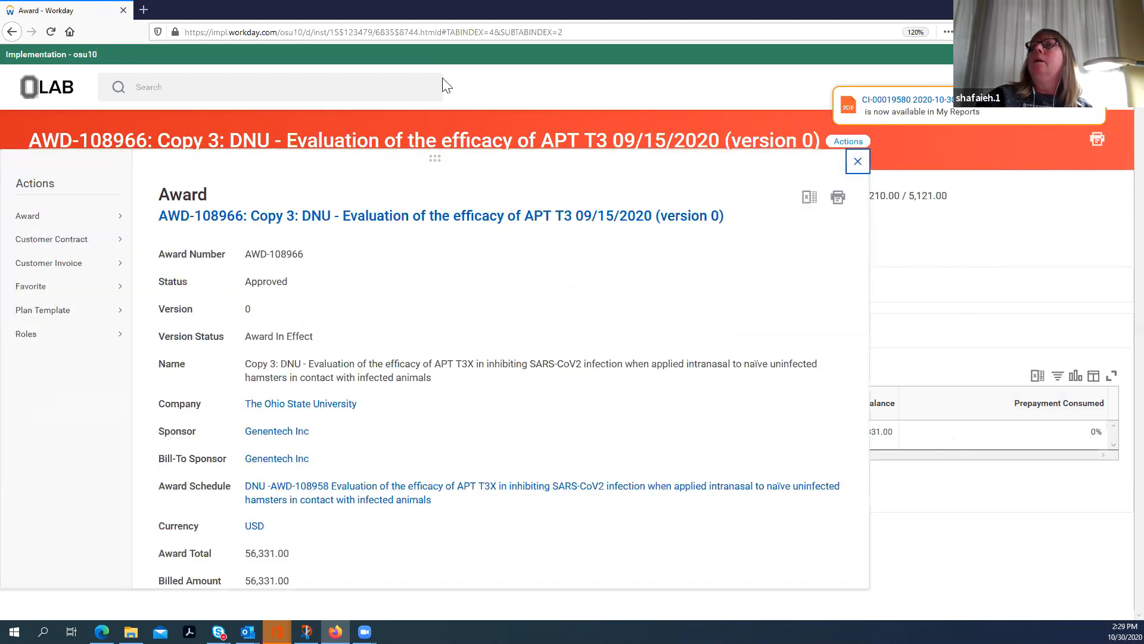
{"action": "mouse_move", "coordinate": [48, 221]}
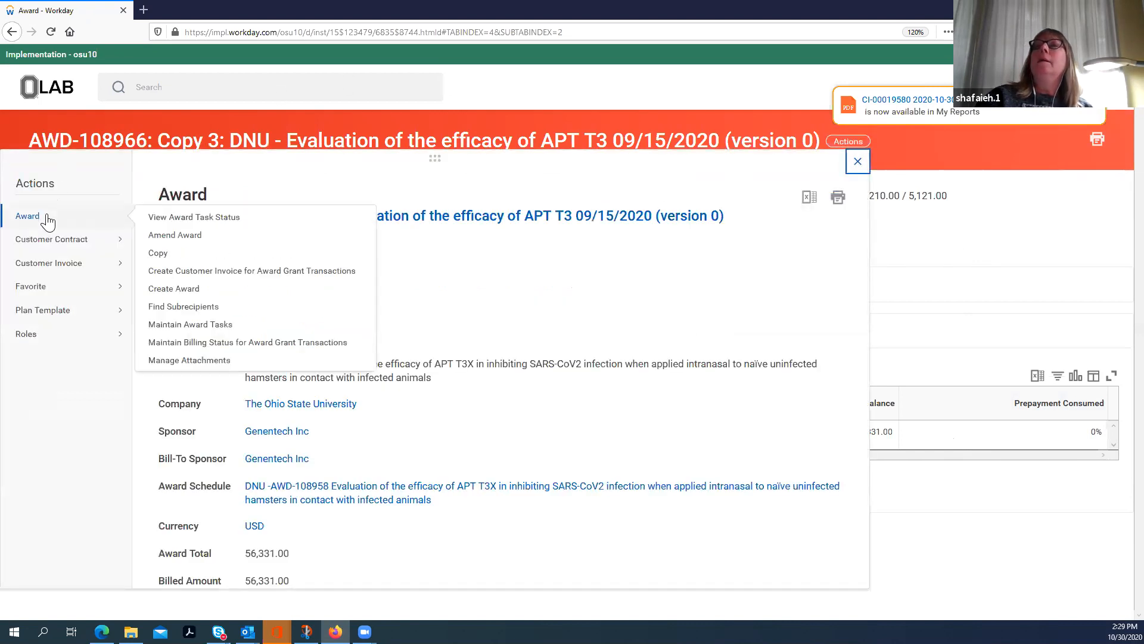
{"action": "left_click", "coordinate": [211, 273]}
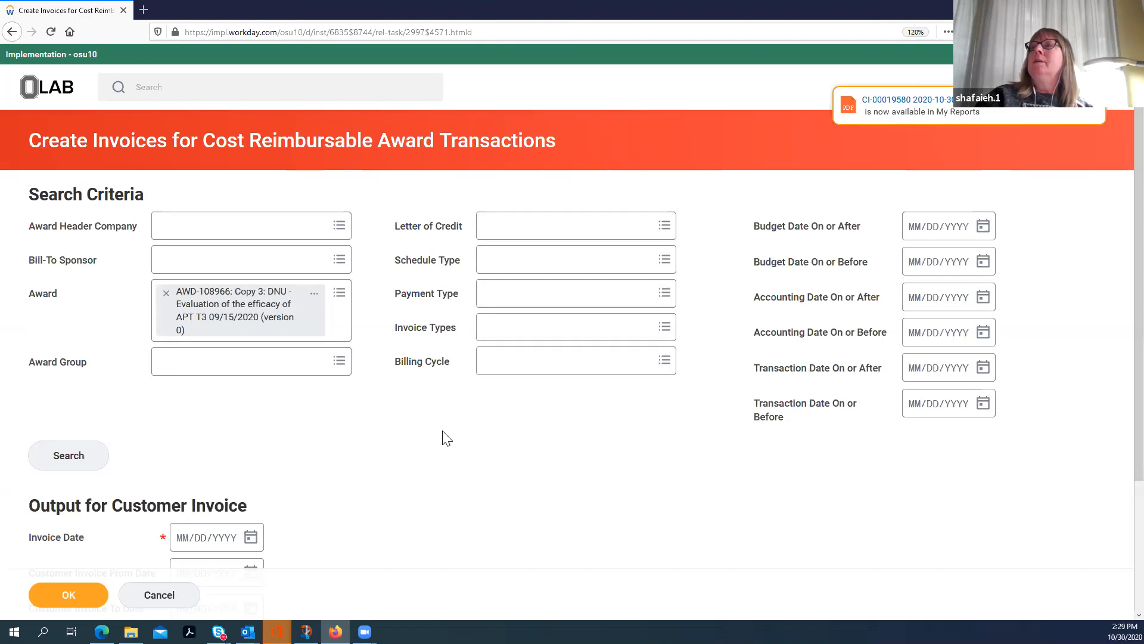
{"action": "left_click", "coordinate": [64, 466]}
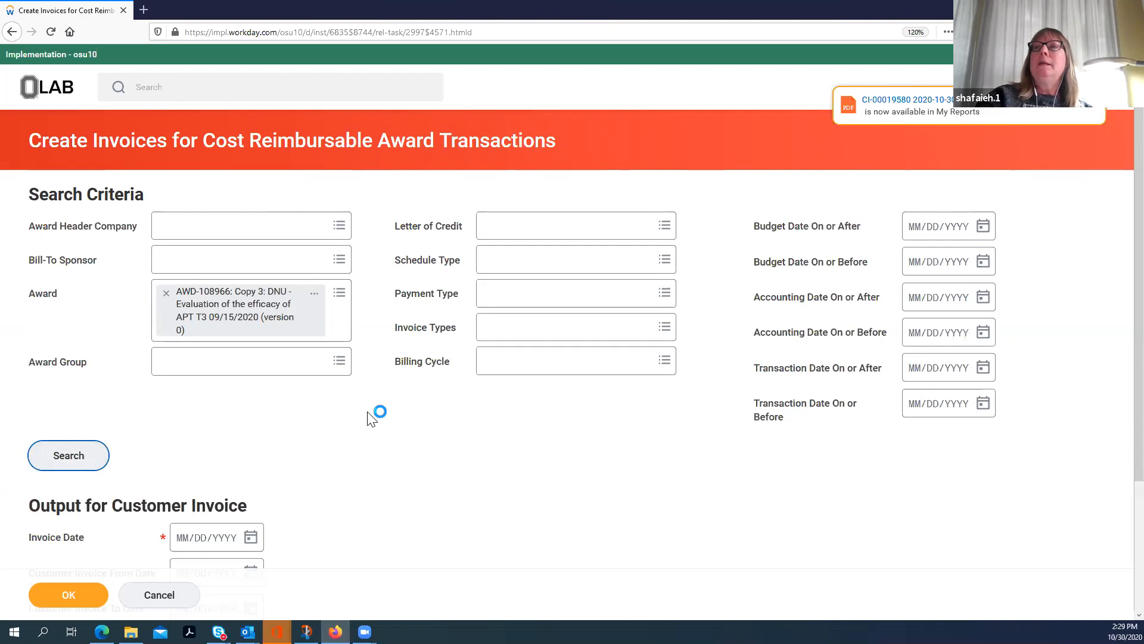
{"action": "scroll", "coordinate": [372, 418], "scroll_direction": "down", "scroll_amount": 3}
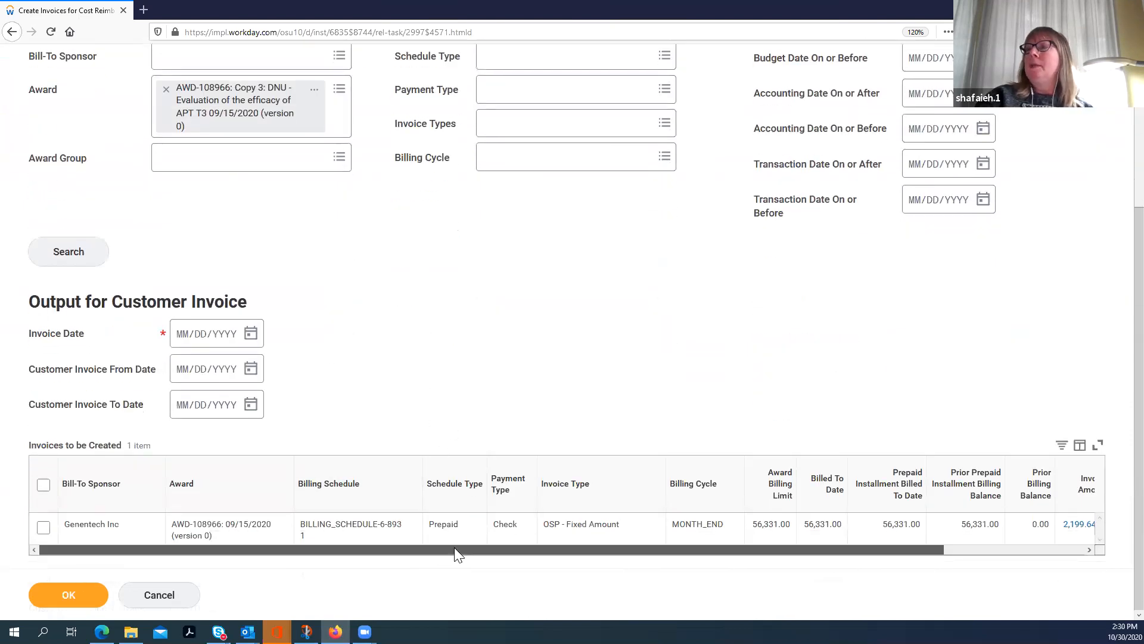
{"action": "left_click_drag", "start_coordinate": [455, 547], "coordinate": [723, 533]}
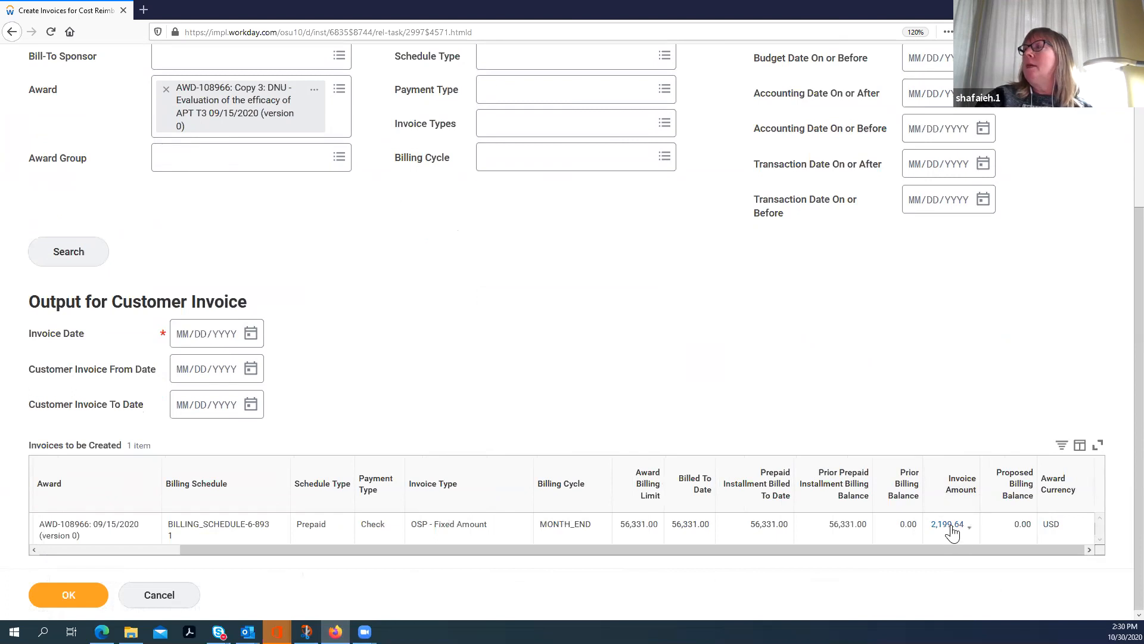
{"action": "left_click_drag", "start_coordinate": [676, 548], "coordinate": [359, 559]}
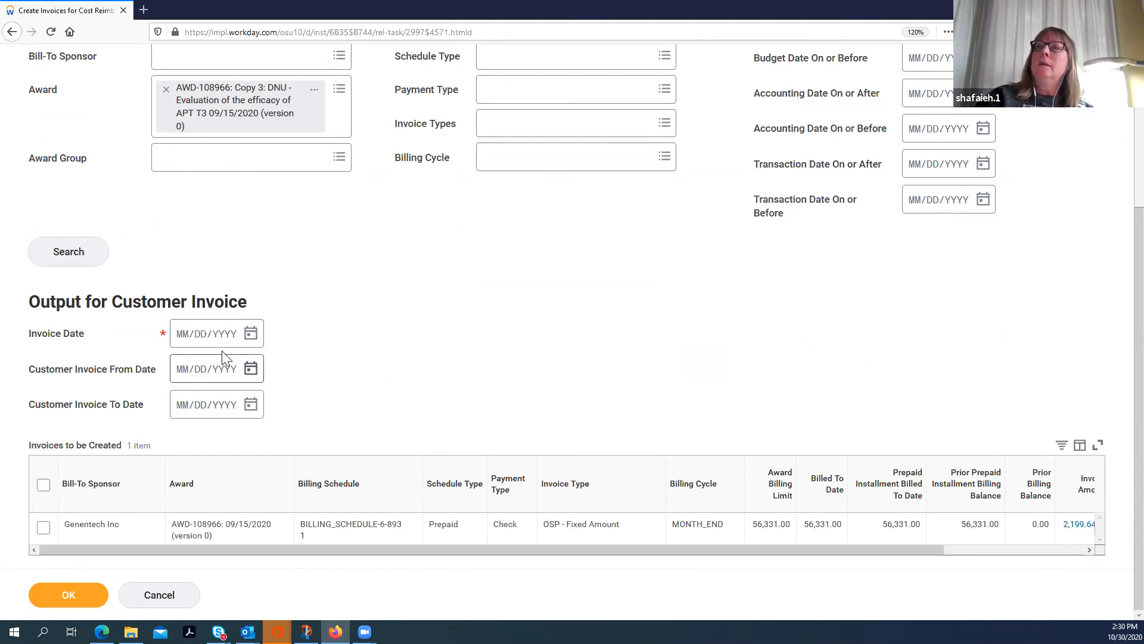
Step: Set the invoice date to 10/30/2020, include the Genentech Inc line and submit the invoice creation
{"action": "left_click", "coordinate": [251, 333]}
{"action": "left_click", "coordinate": [439, 458]}
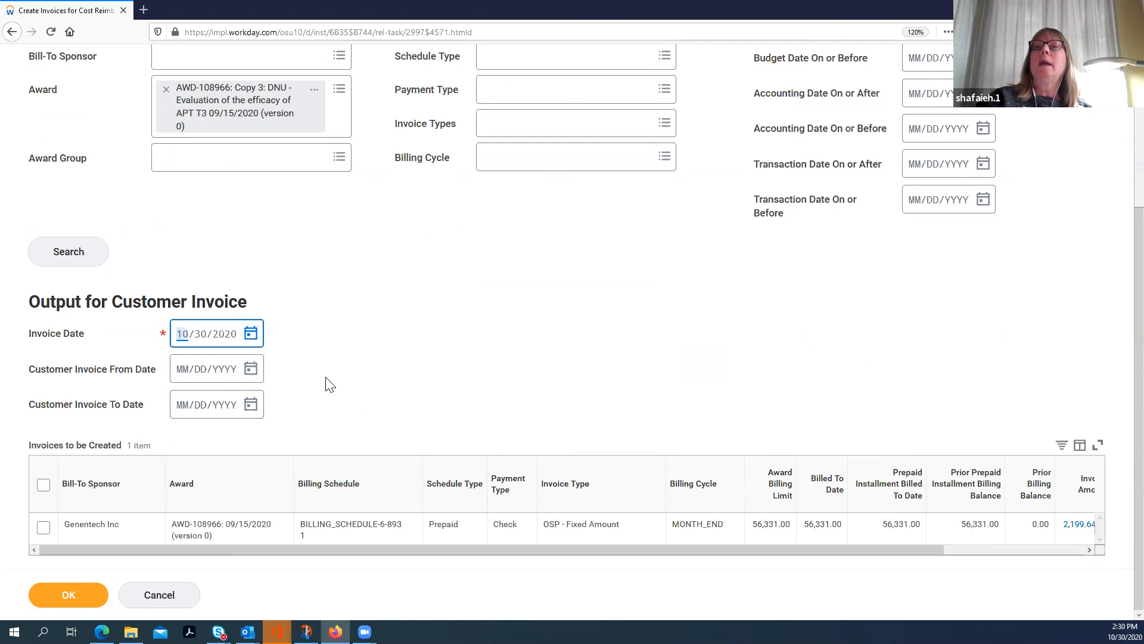
{"action": "left_click", "coordinate": [43, 528]}
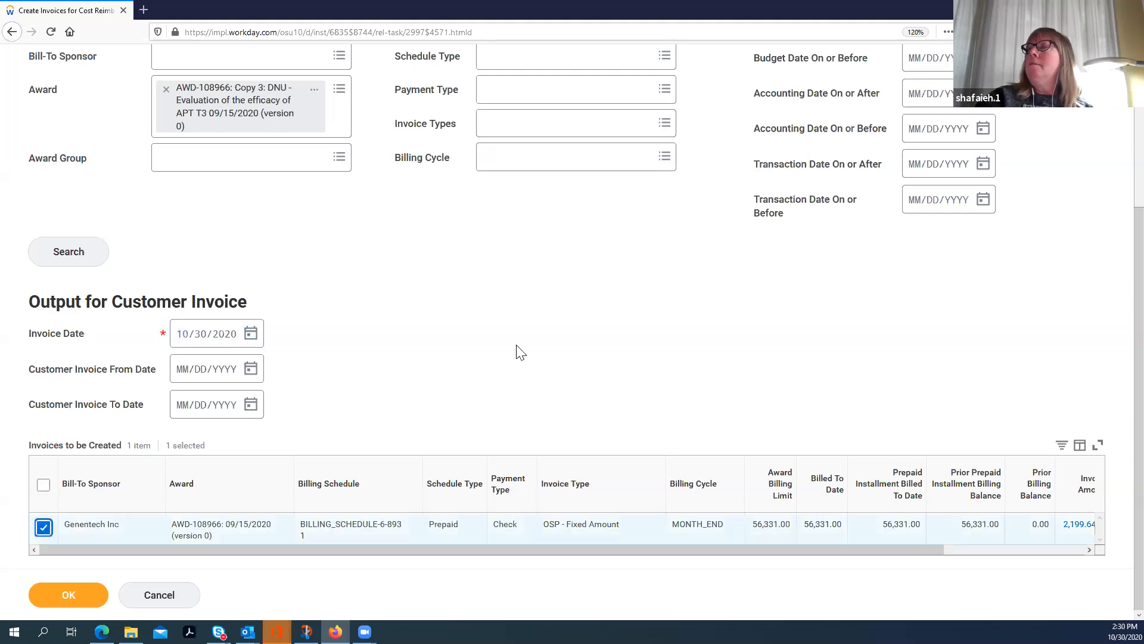
{"action": "left_click", "coordinate": [75, 593]}
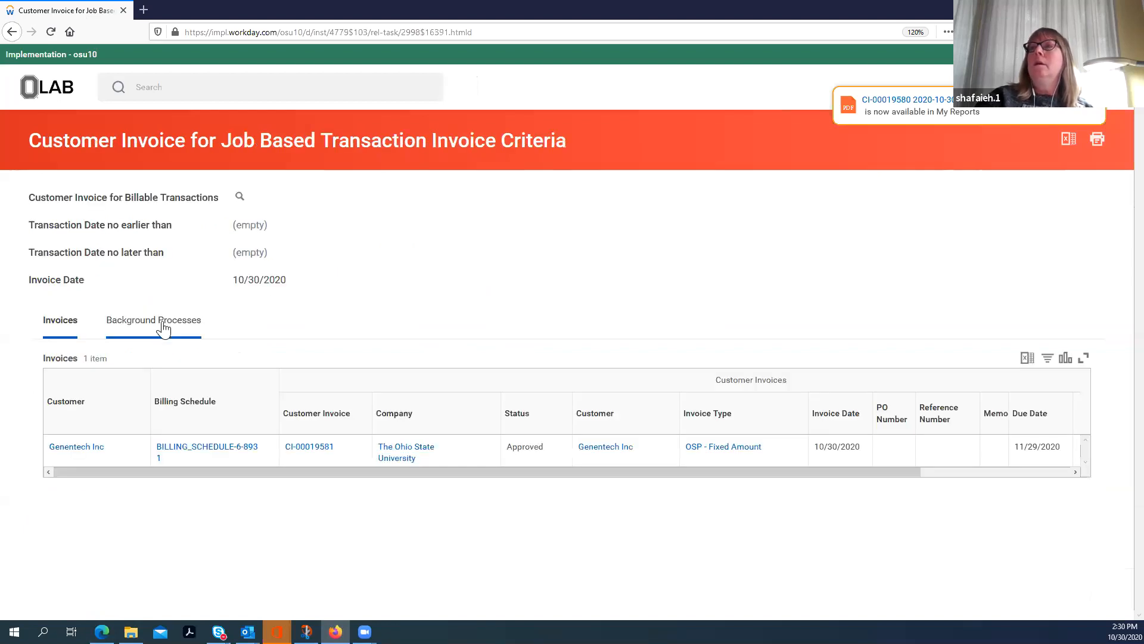
Step: Check the invoice run's background process, and open the resulting customer invoice to review its prepaid amount applied and invoice lines
{"action": "left_click", "coordinate": [162, 327]}
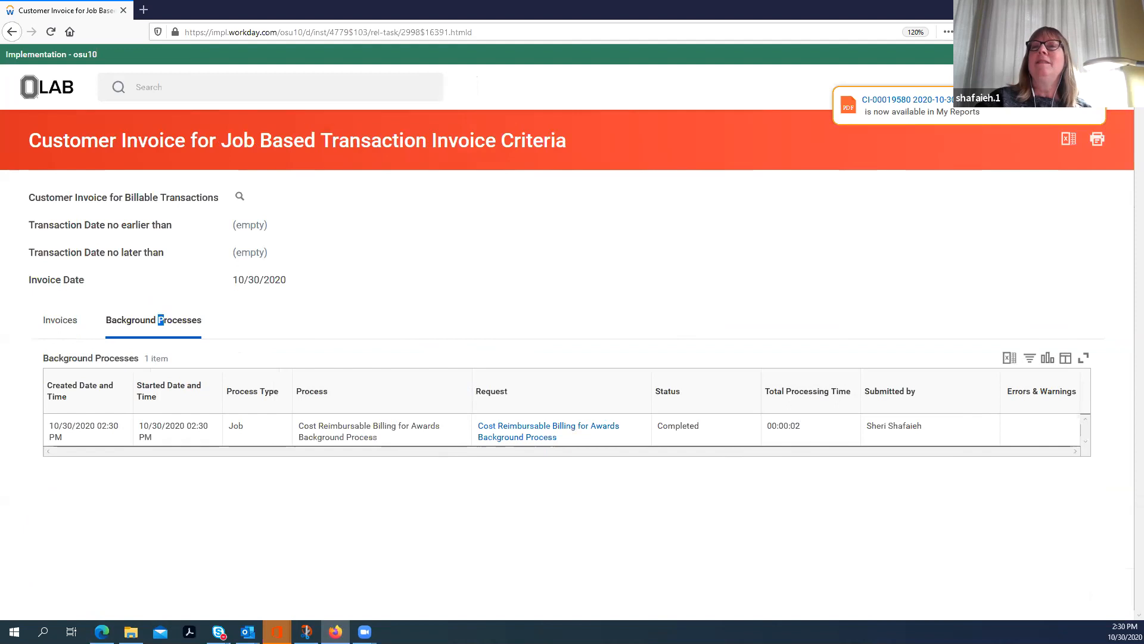
{"action": "left_click", "coordinate": [56, 322]}
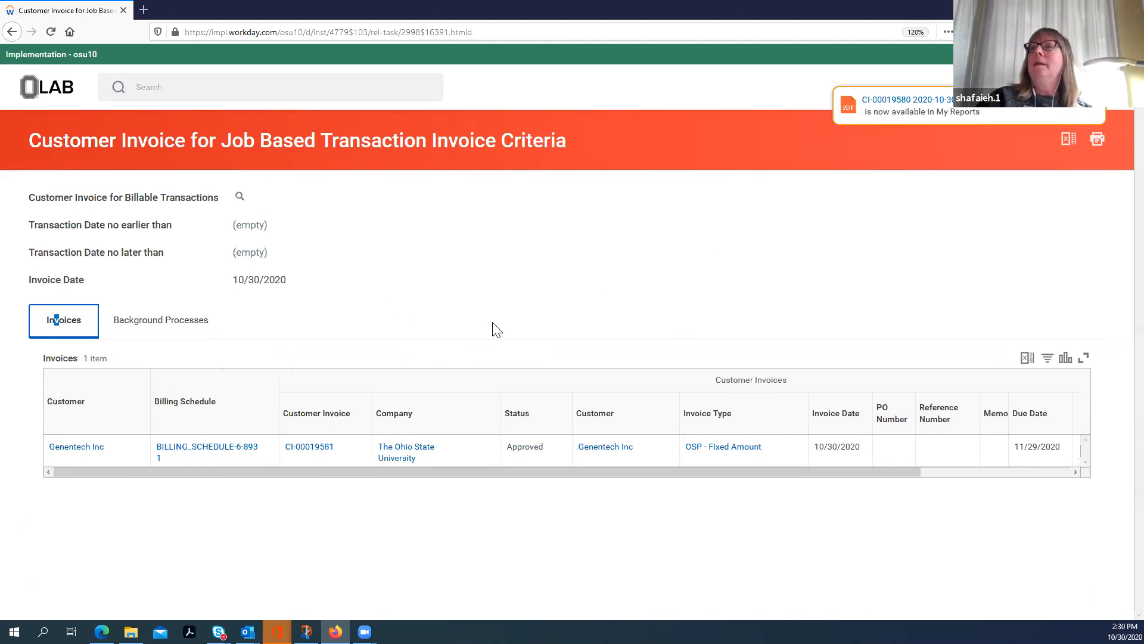
{"action": "left_click", "coordinate": [313, 448]}
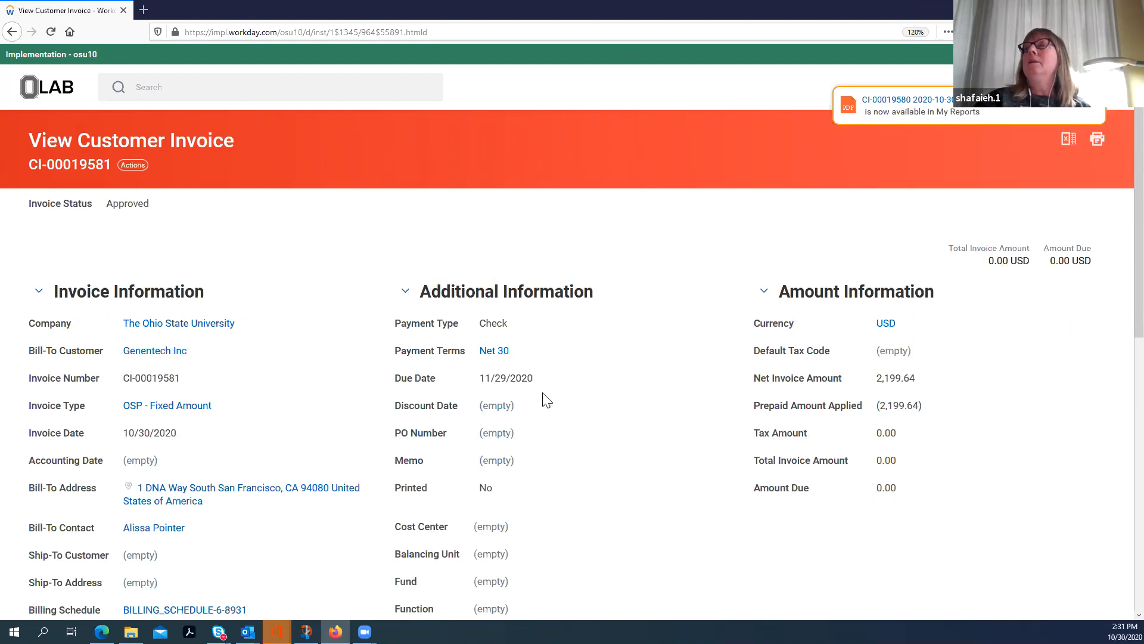
{"action": "scroll", "coordinate": [572, 390], "scroll_direction": "down", "scroll_amount": 2}
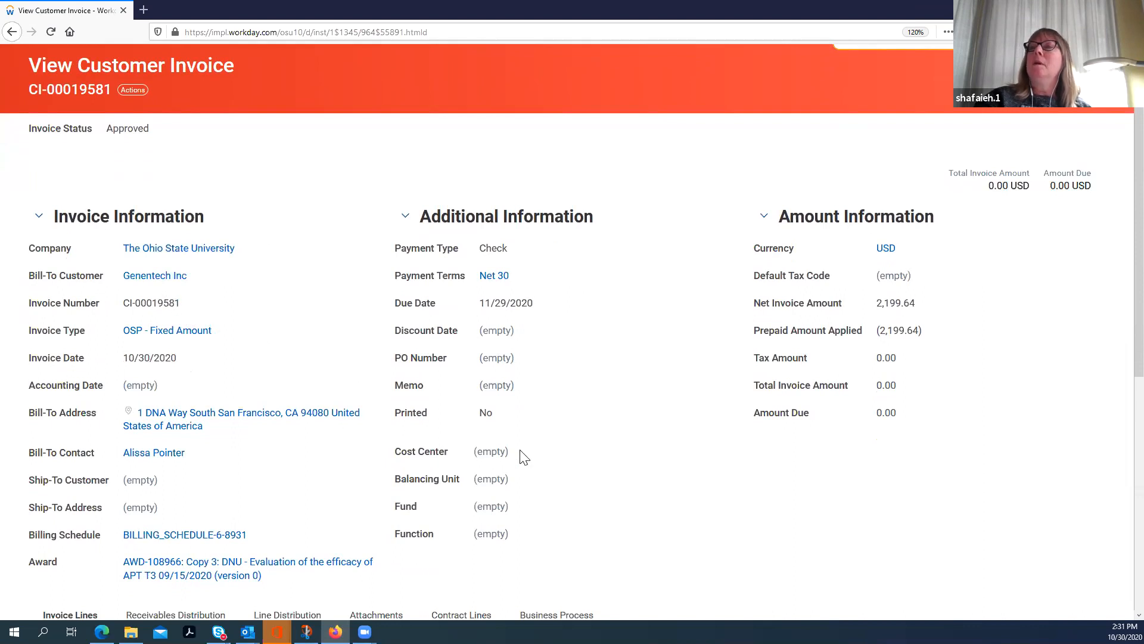
{"action": "scroll", "coordinate": [524, 457], "scroll_direction": "down", "scroll_amount": 8}
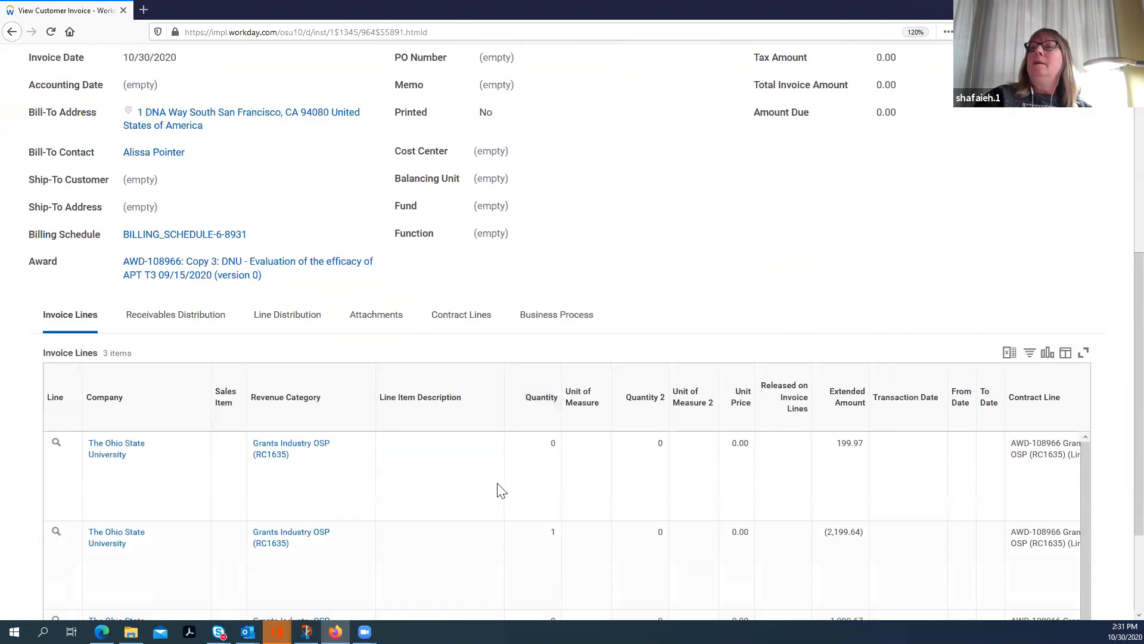
{"action": "scroll", "coordinate": [793, 513], "scroll_direction": "down", "scroll_amount": 1}
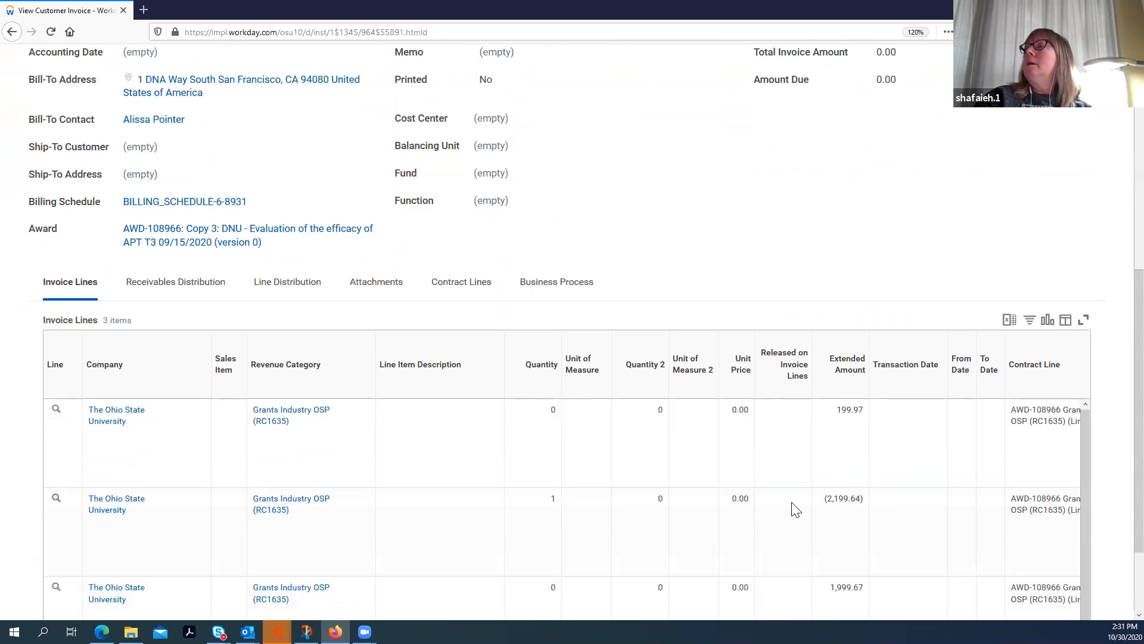
{"action": "scroll", "coordinate": [795, 510], "scroll_direction": "down", "scroll_amount": 3}
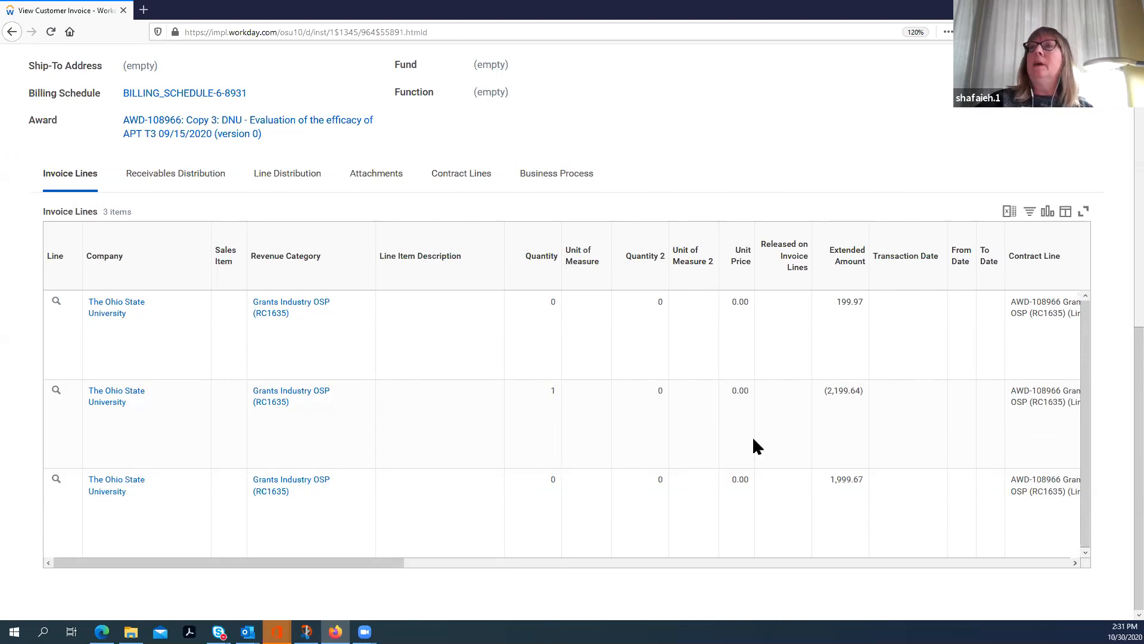
{"action": "scroll", "coordinate": [752, 441], "scroll_direction": "up", "scroll_amount": 8}
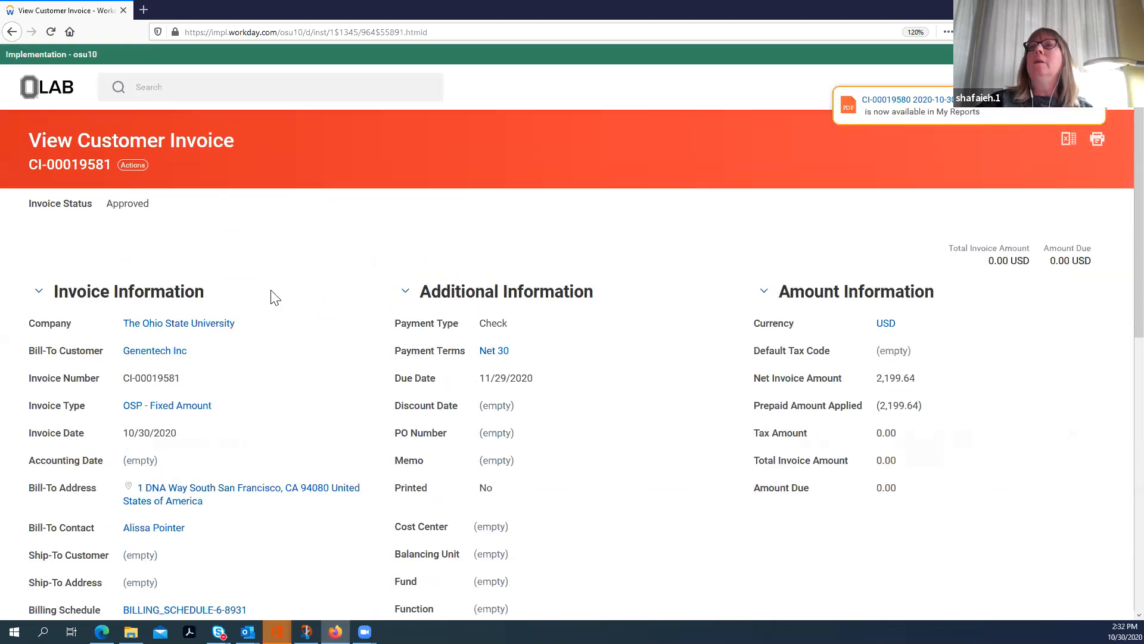
Step: Return from the invoice to award AWD-108966 and review its sponsor invoices and prepayment summary
{"action": "scroll", "coordinate": [267, 512], "scroll_direction": "down", "scroll_amount": 4}
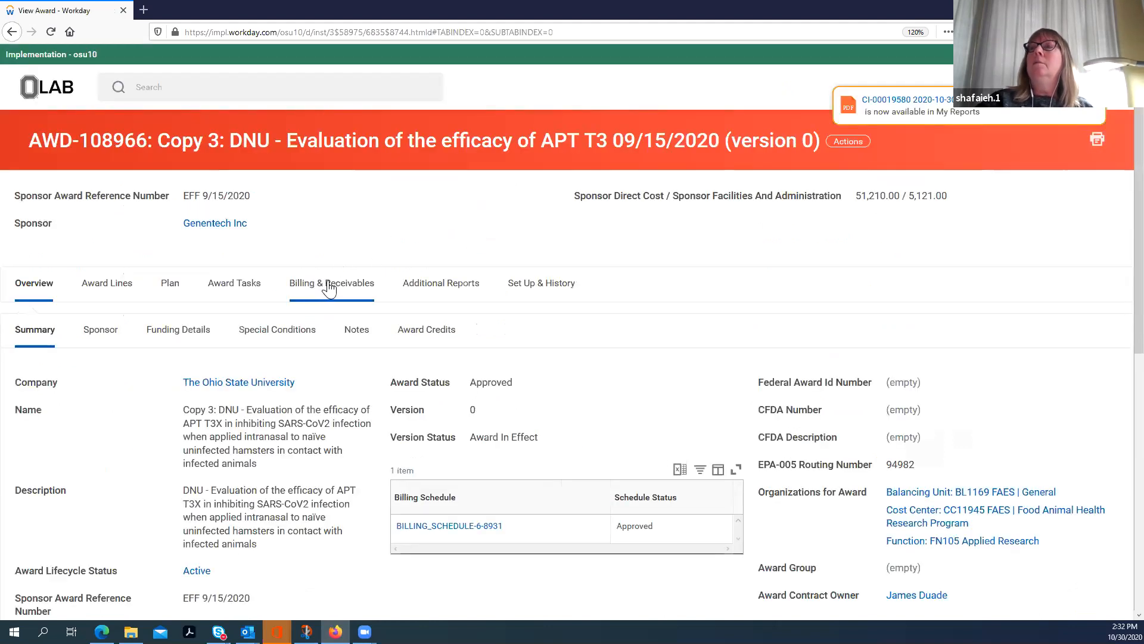
{"action": "left_click", "coordinate": [329, 290]}
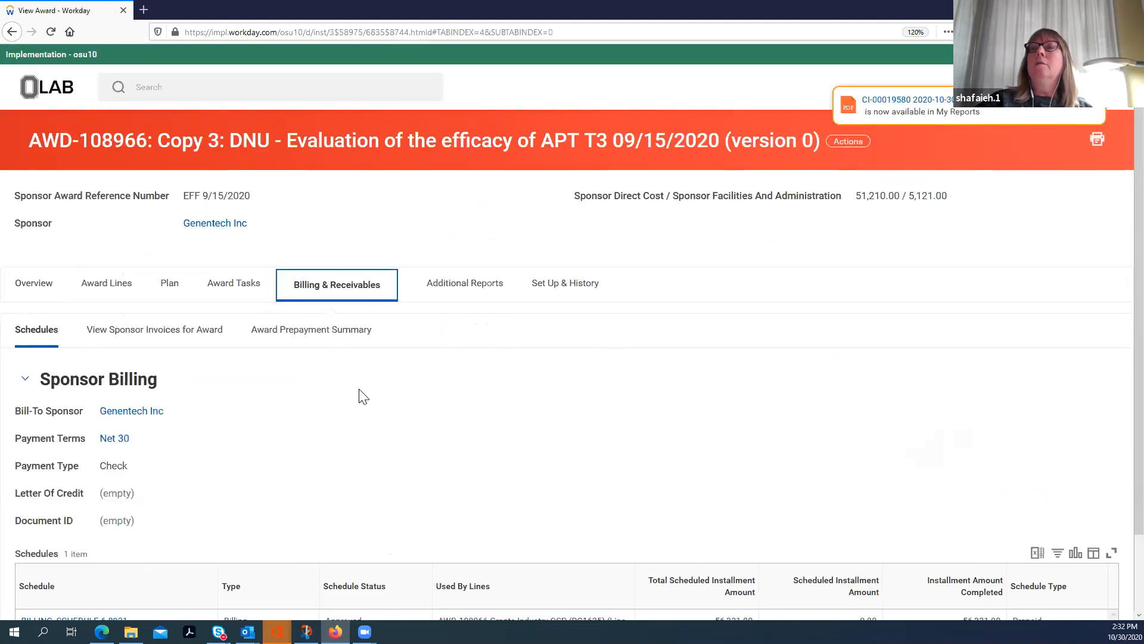
{"action": "scroll", "coordinate": [360, 391], "scroll_direction": "down", "scroll_amount": 2}
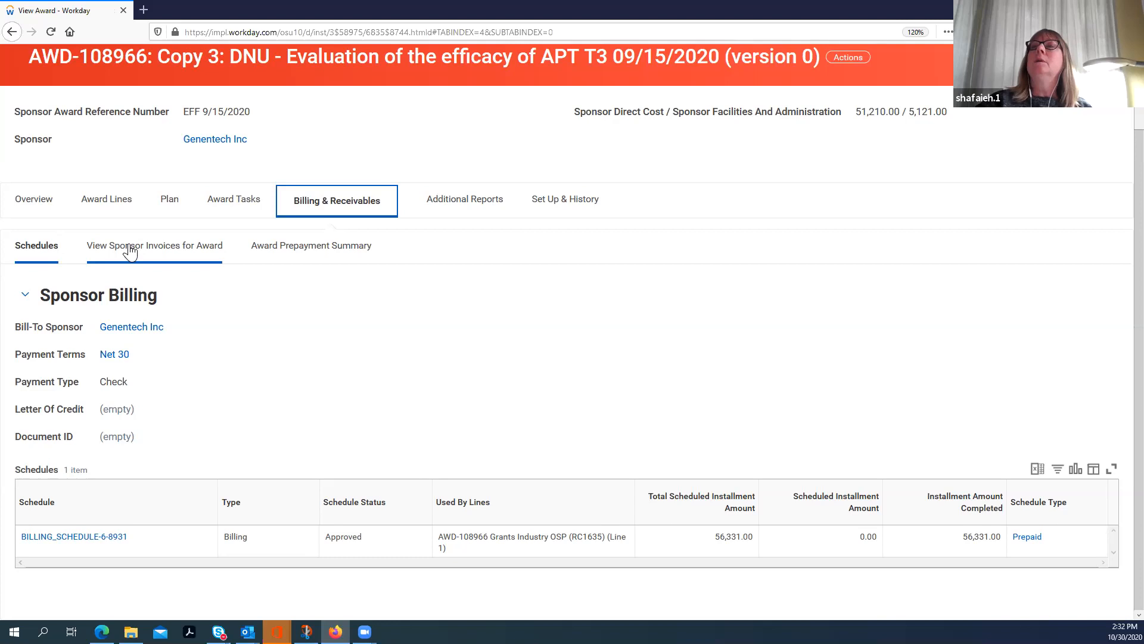
{"action": "left_click_drag", "start_coordinate": [136, 250], "coordinate": [141, 251]}
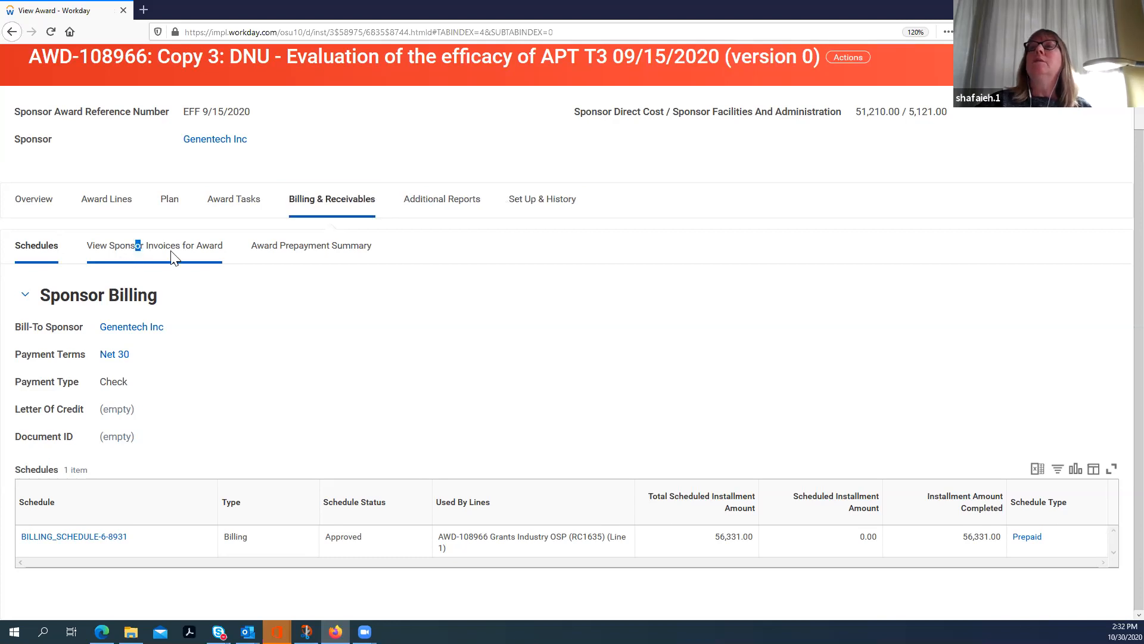
{"action": "left_click", "coordinate": [174, 258]}
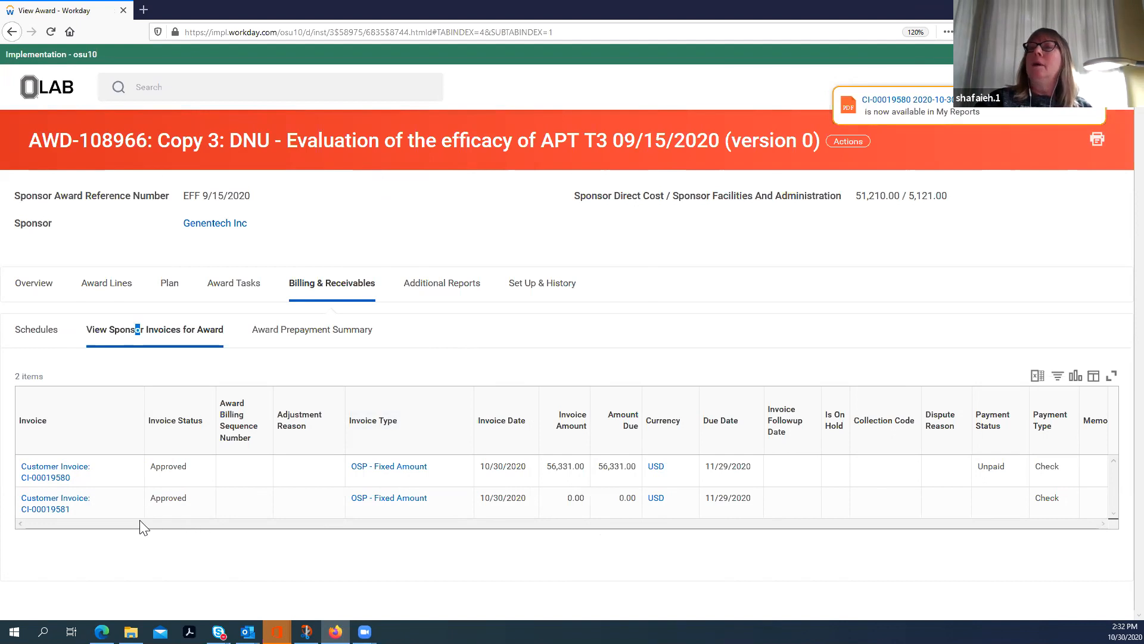
{"action": "left_click", "coordinate": [300, 337]}
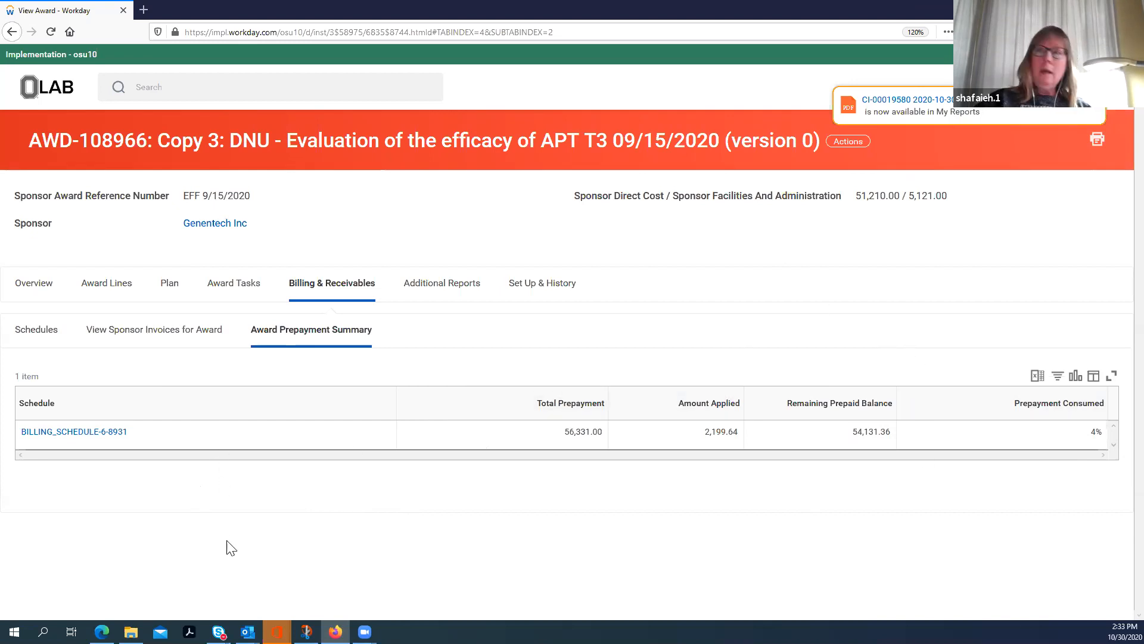
Step: From the award's sponsor invoices, view the accounting of the newer customer invoice and examine its journal lines
{"action": "left_click", "coordinate": [140, 329]}
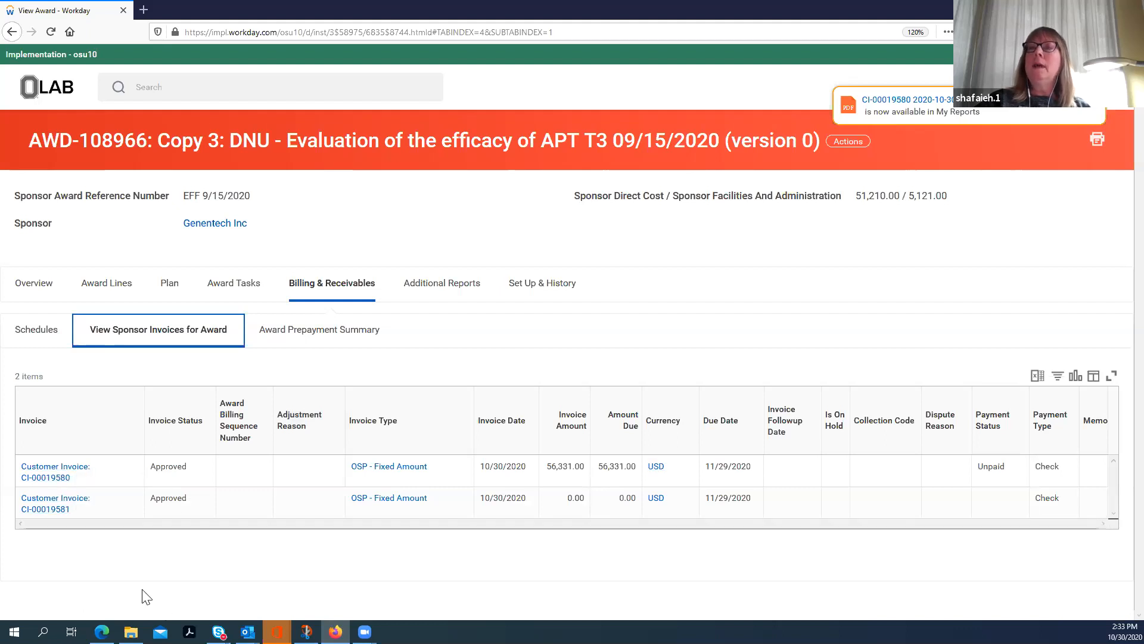
{"action": "left_click", "coordinate": [79, 511]}
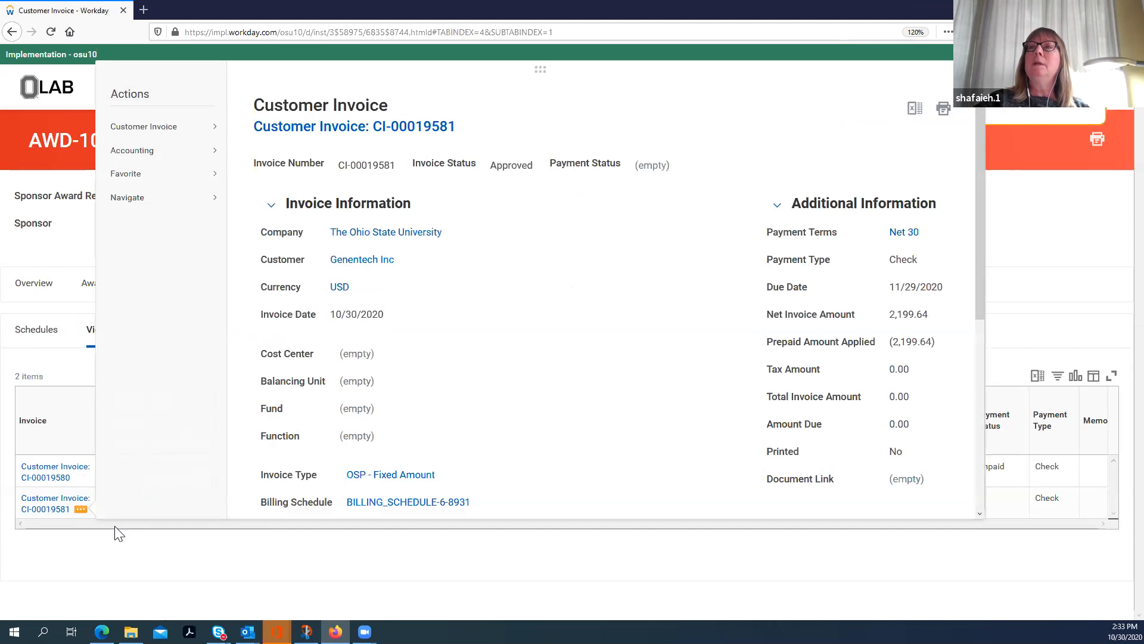
{"action": "mouse_move", "coordinate": [140, 135]}
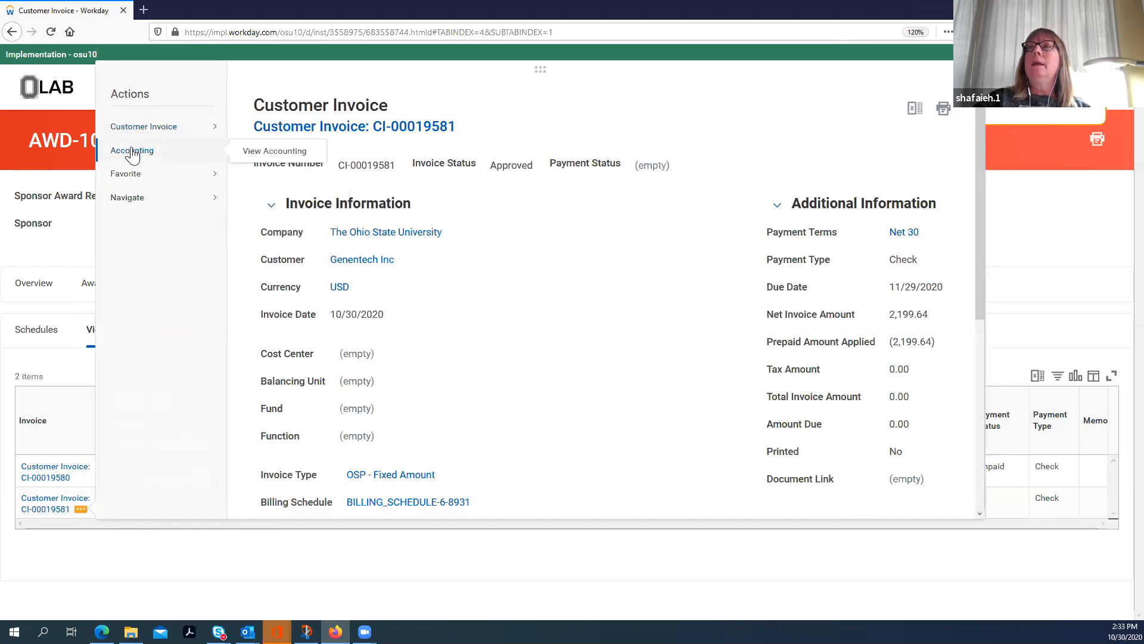
{"action": "left_click", "coordinate": [263, 151]}
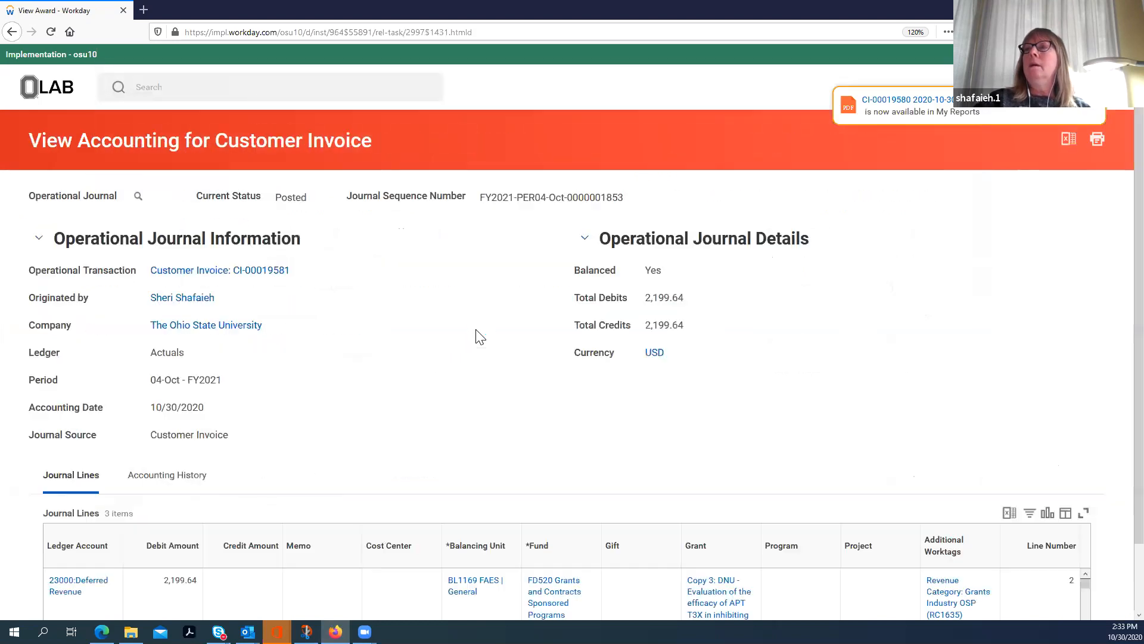
{"action": "scroll", "coordinate": [474, 339], "scroll_direction": "down", "scroll_amount": 4}
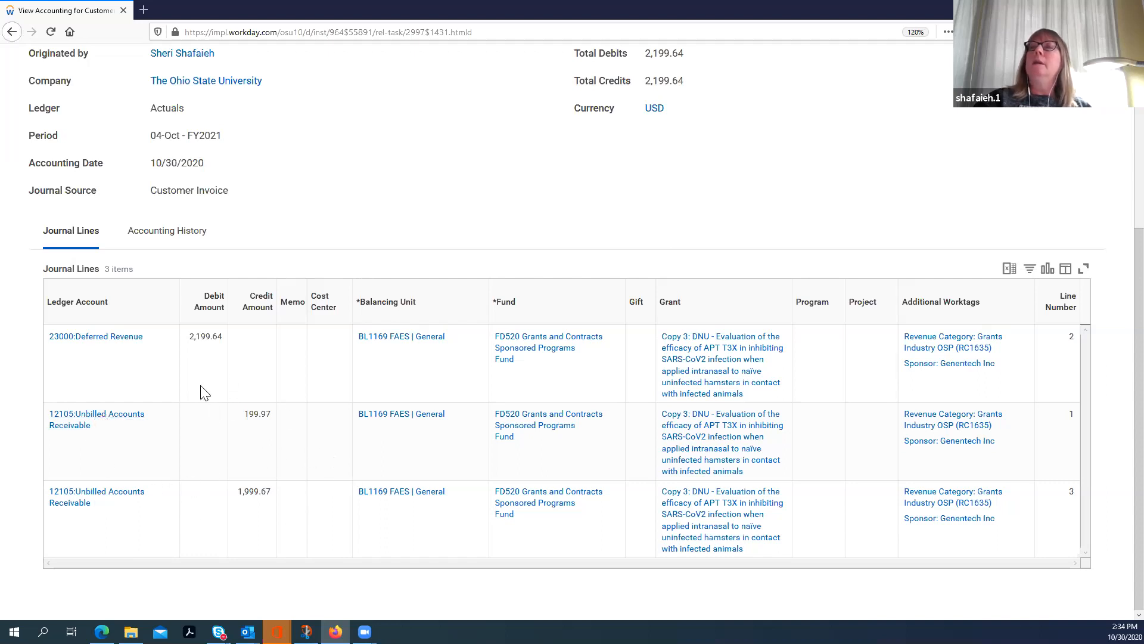
{"action": "scroll", "coordinate": [309, 525], "scroll_direction": "up", "scroll_amount": 4}
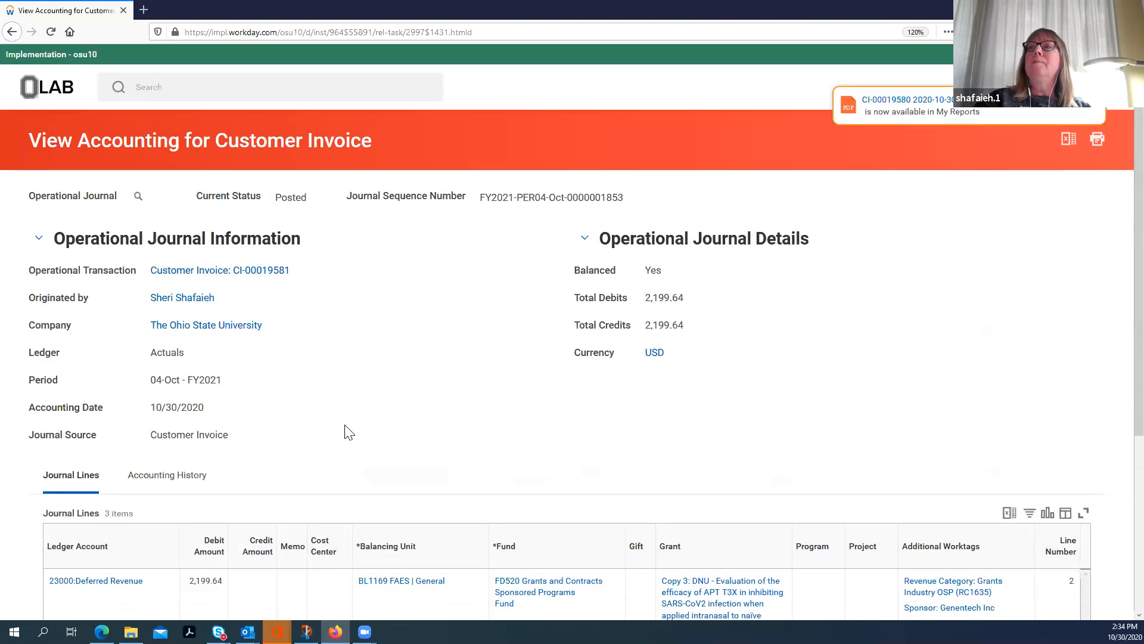
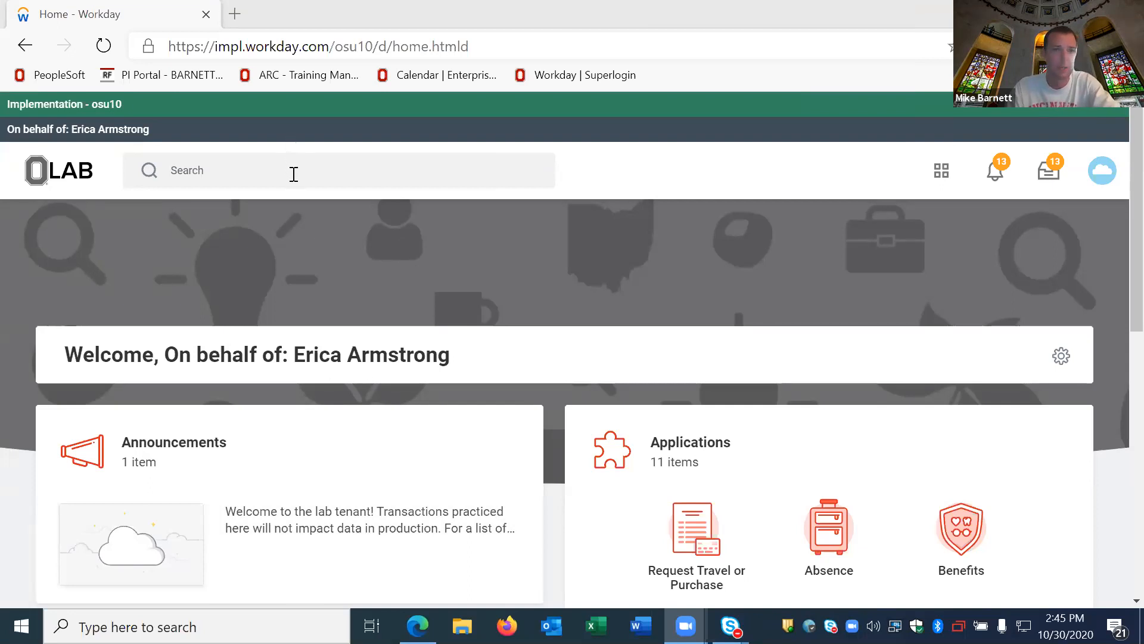
Step: Enter "mass record cu" in the Workday search
{"action": "left_click", "coordinate": [247, 177]}
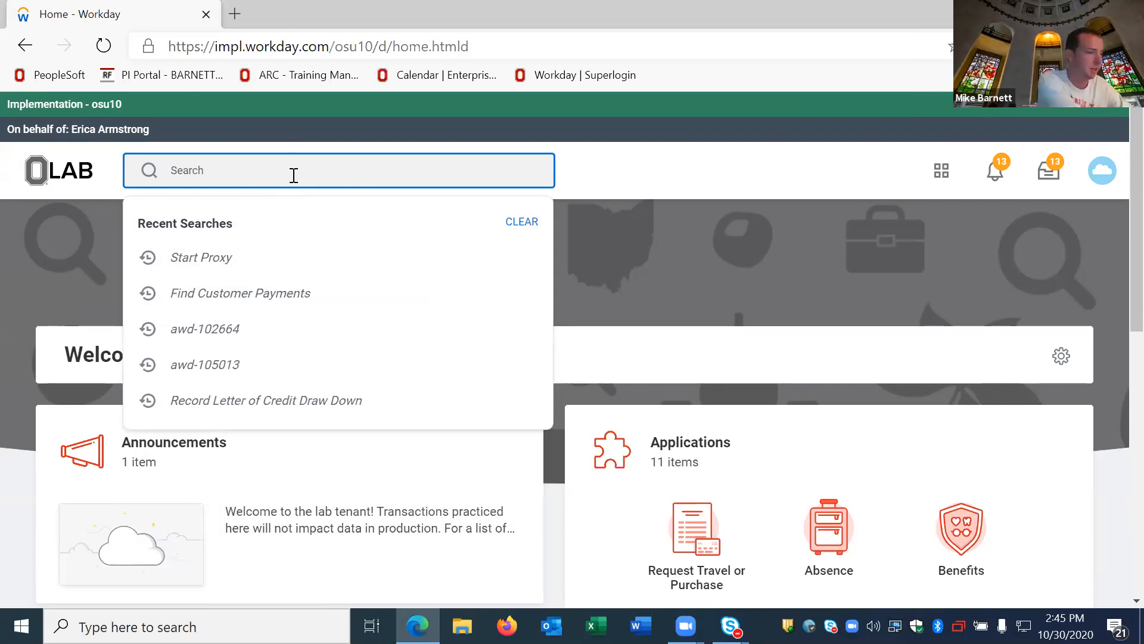
{"action": "type", "text": "mass record cu"}
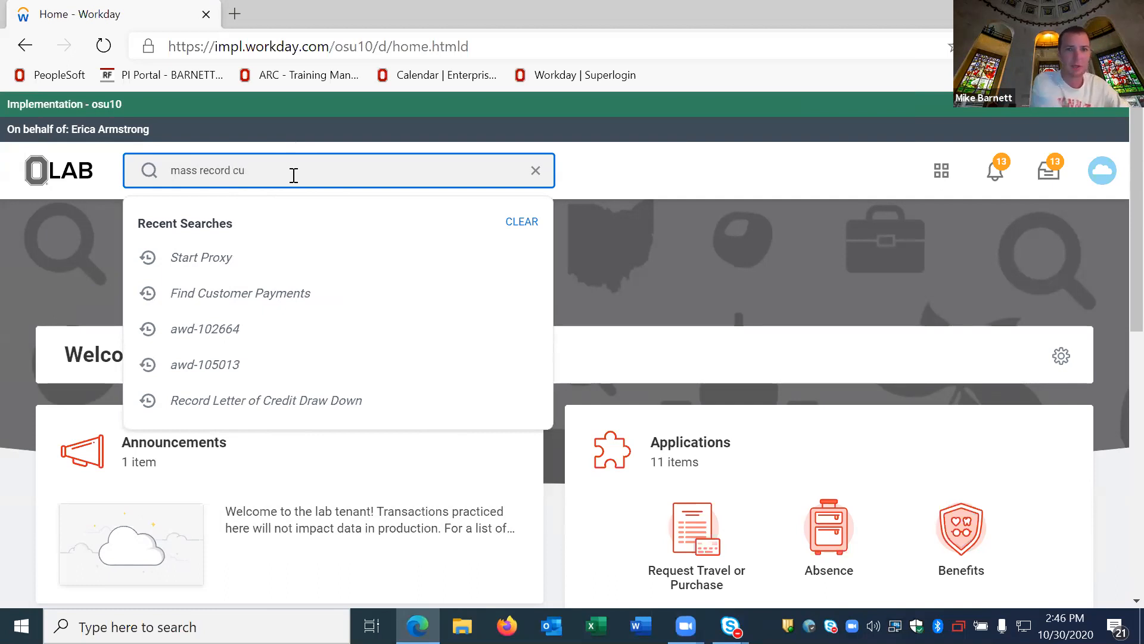
Step: Open the Find Customer Payments report and set its company to The Ohio State University
{"action": "left_click", "coordinate": [326, 232]}
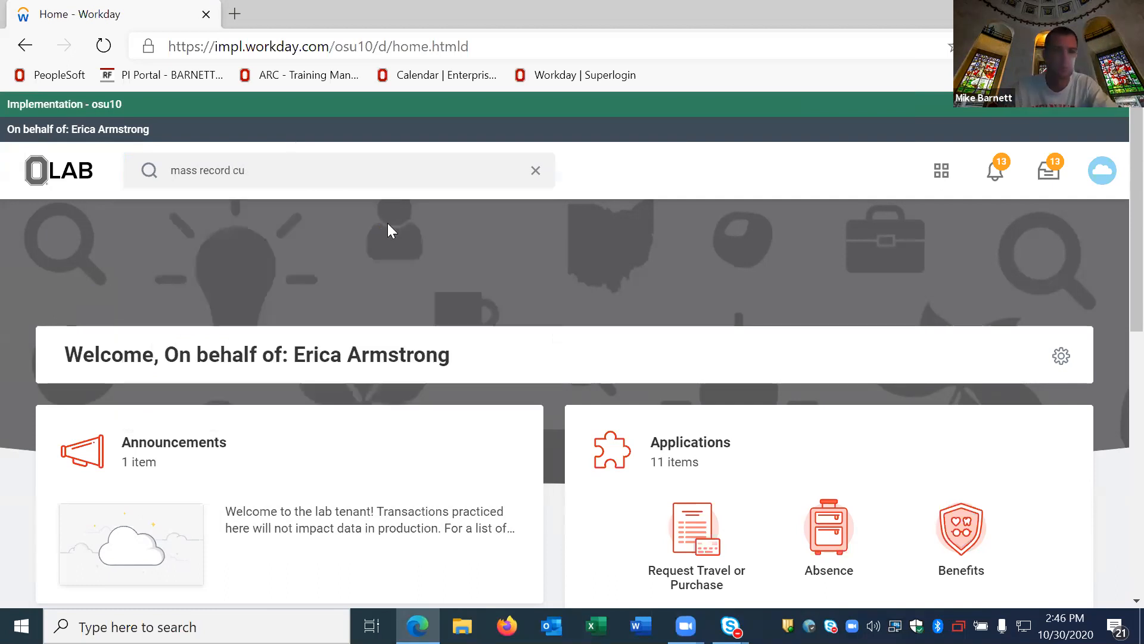
{"action": "left_click", "coordinate": [449, 308]}
{"action": "left_click", "coordinate": [302, 342]}
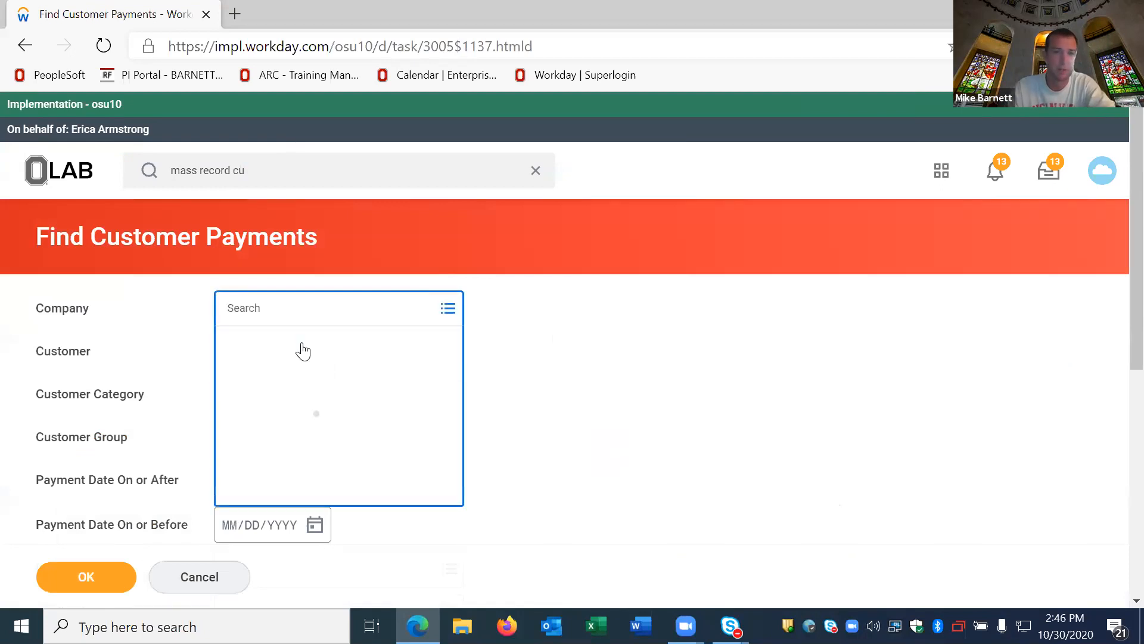
{"action": "left_click", "coordinate": [314, 477]}
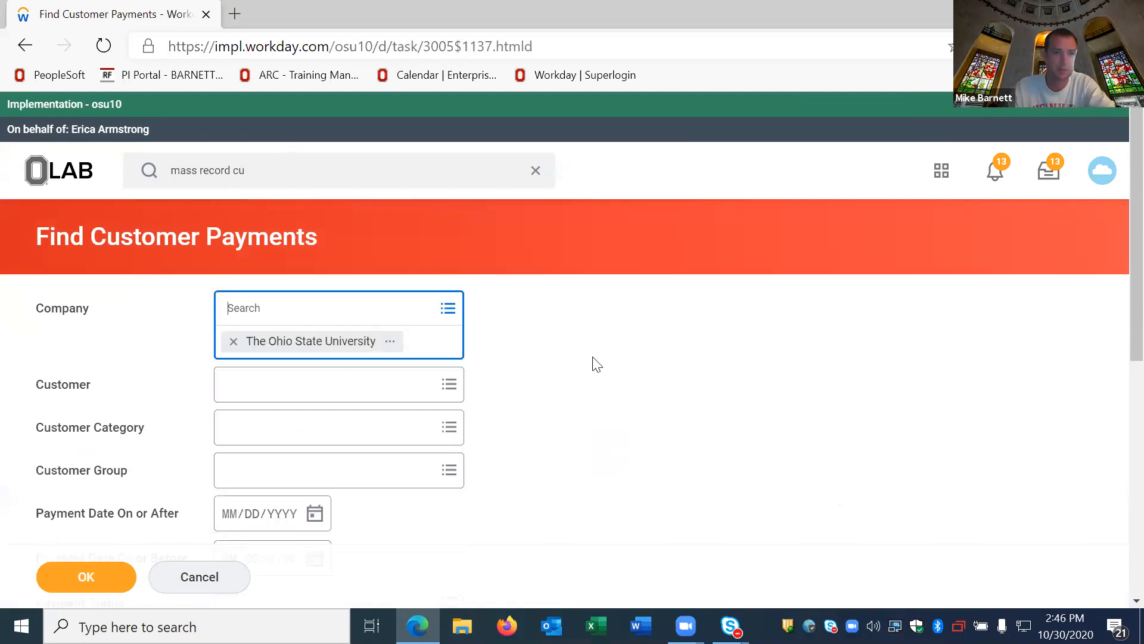
Step: Review the available customer payment search criteria and run the report with deposited payments included
{"action": "scroll", "coordinate": [312, 245], "scroll_direction": "down", "scroll_amount": 3}
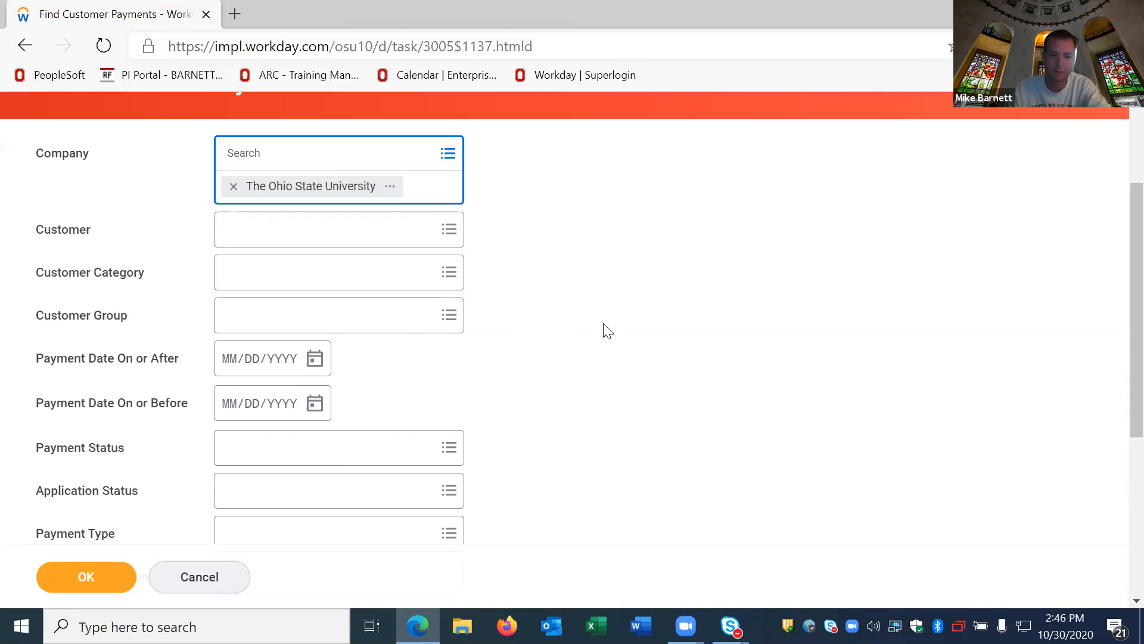
{"action": "scroll", "coordinate": [607, 331], "scroll_direction": "down", "scroll_amount": 1}
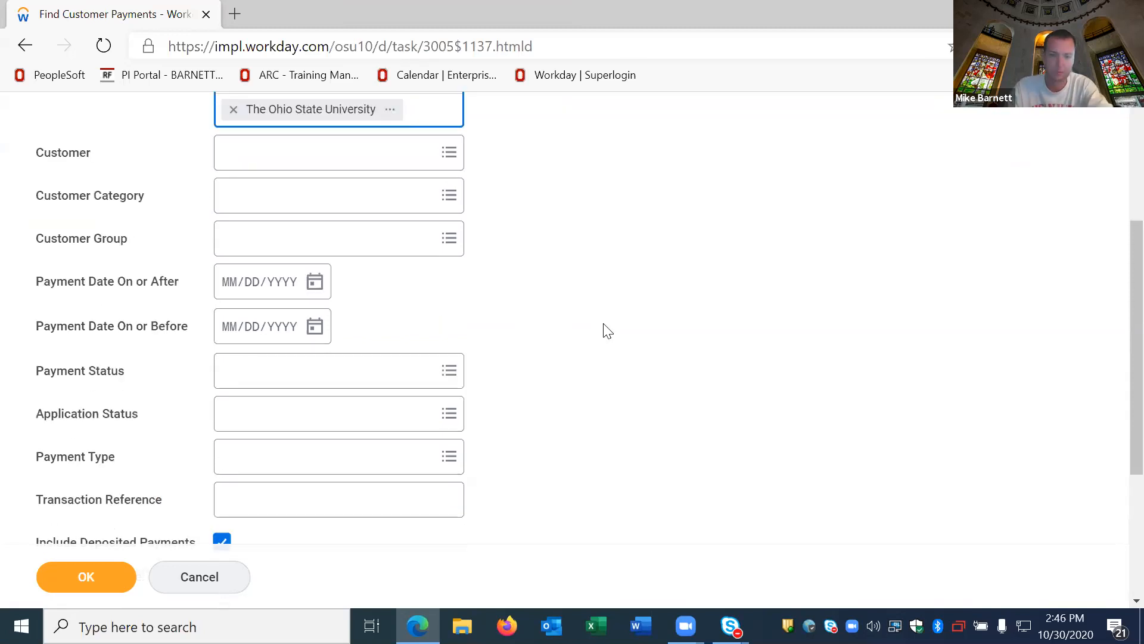
{"action": "scroll", "coordinate": [555, 274], "scroll_direction": "up", "scroll_amount": 2}
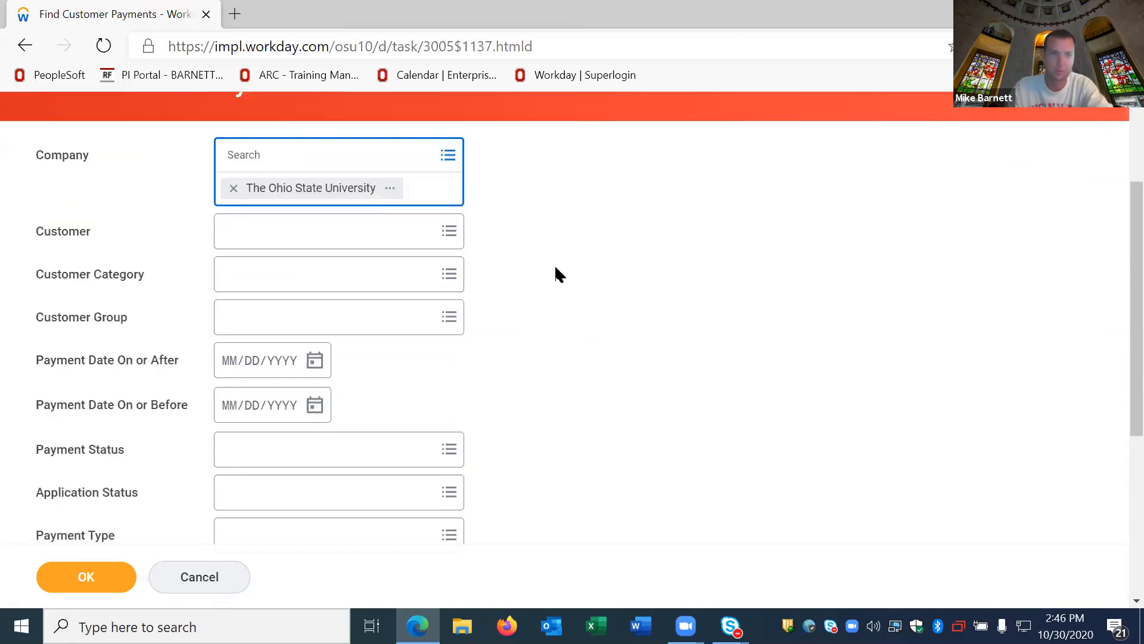
{"action": "scroll", "coordinate": [537, 298], "scroll_direction": "up", "scroll_amount": 1}
{"action": "scroll", "coordinate": [417, 307], "scroll_direction": "down", "scroll_amount": 1}
{"action": "scroll", "coordinate": [599, 334], "scroll_direction": "down", "scroll_amount": 3}
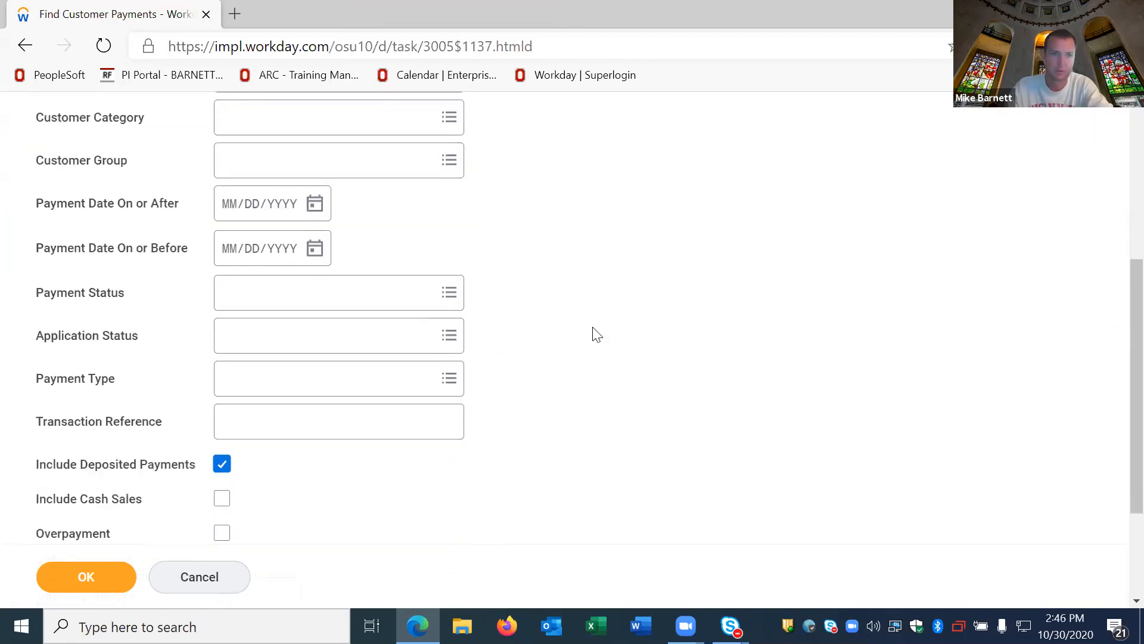
{"action": "scroll", "coordinate": [638, 358], "scroll_direction": "up", "scroll_amount": 2}
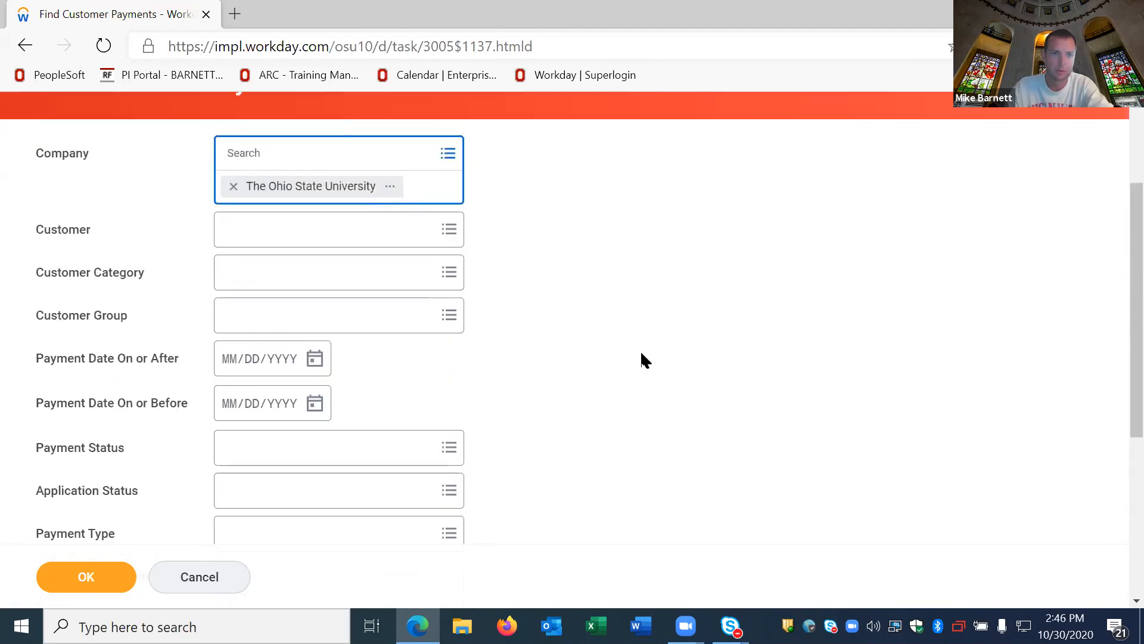
{"action": "scroll", "coordinate": [635, 352], "scroll_direction": "up", "scroll_amount": 2}
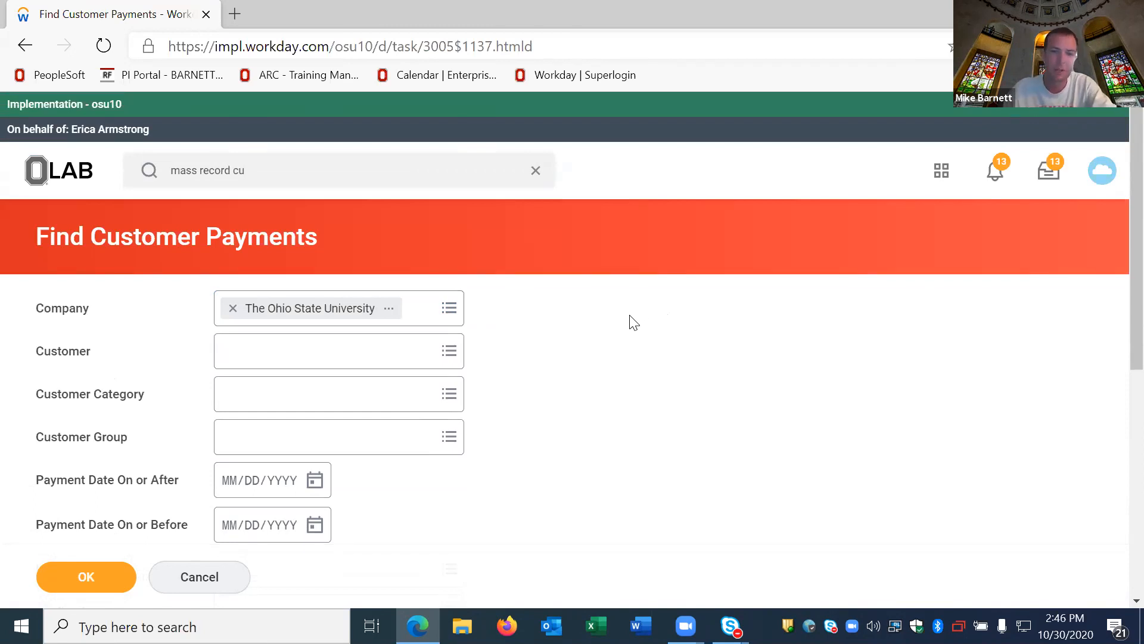
{"action": "scroll", "coordinate": [626, 325], "scroll_direction": "down", "scroll_amount": 1}
{"action": "scroll", "coordinate": [625, 332], "scroll_direction": "down", "scroll_amount": 1}
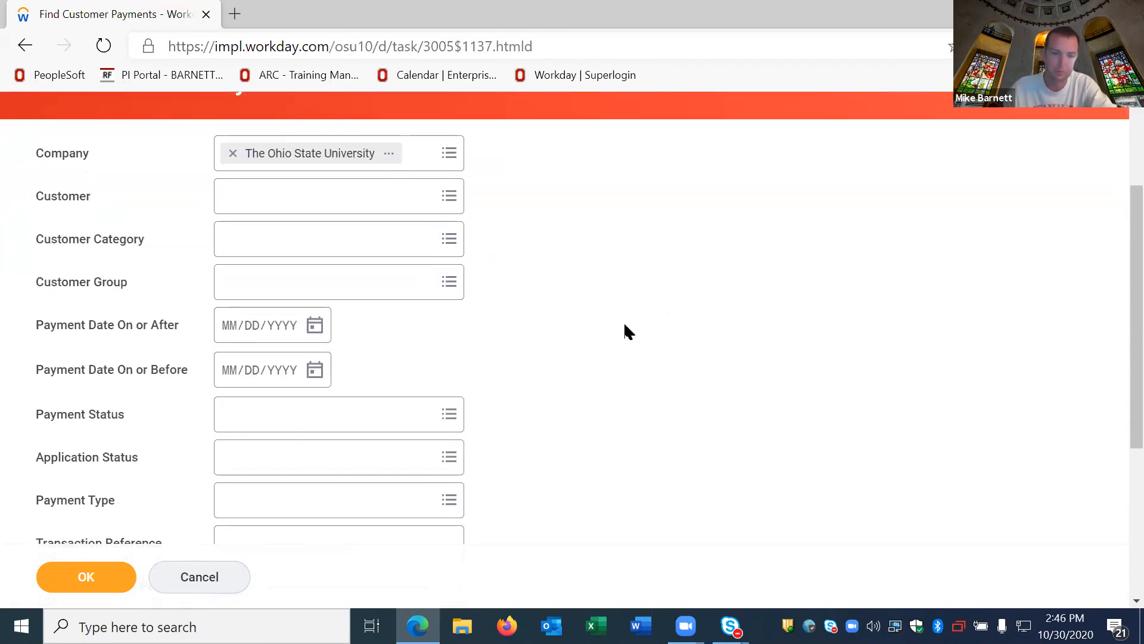
{"action": "scroll", "coordinate": [584, 393], "scroll_direction": "down", "scroll_amount": 1}
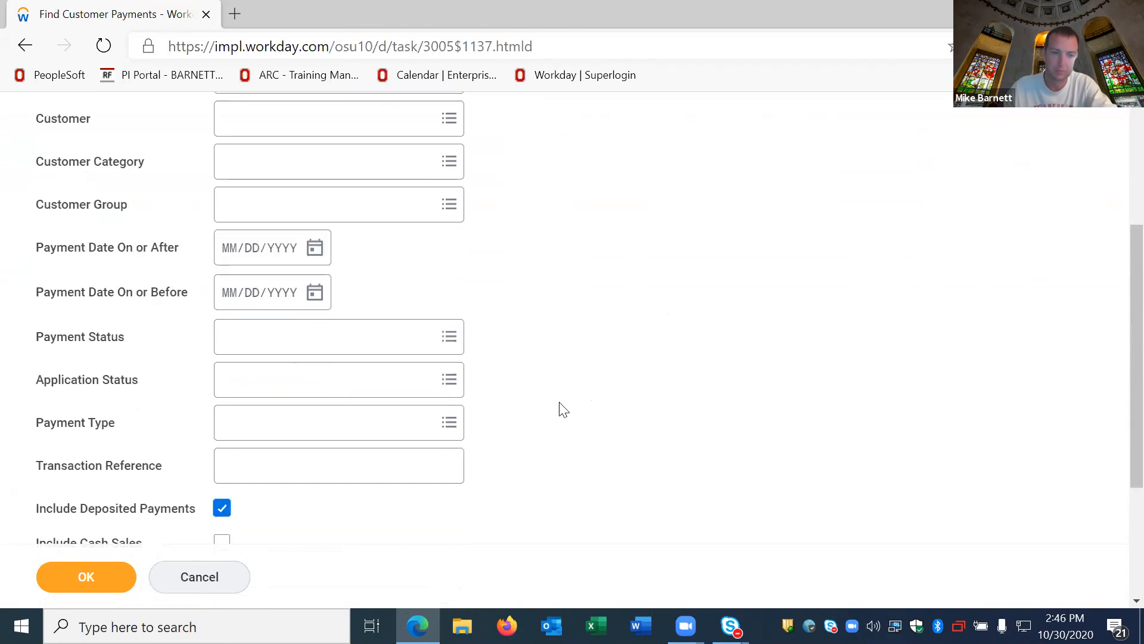
{"action": "scroll", "coordinate": [533, 375], "scroll_direction": "down", "scroll_amount": 1}
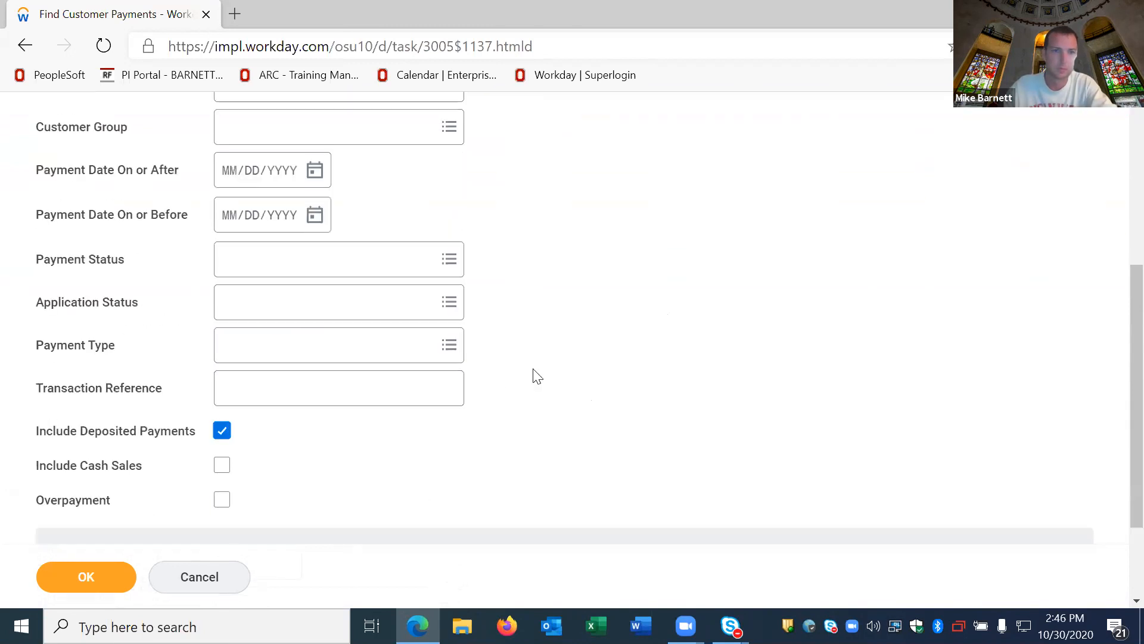
{"action": "left_click", "coordinate": [120, 574]}
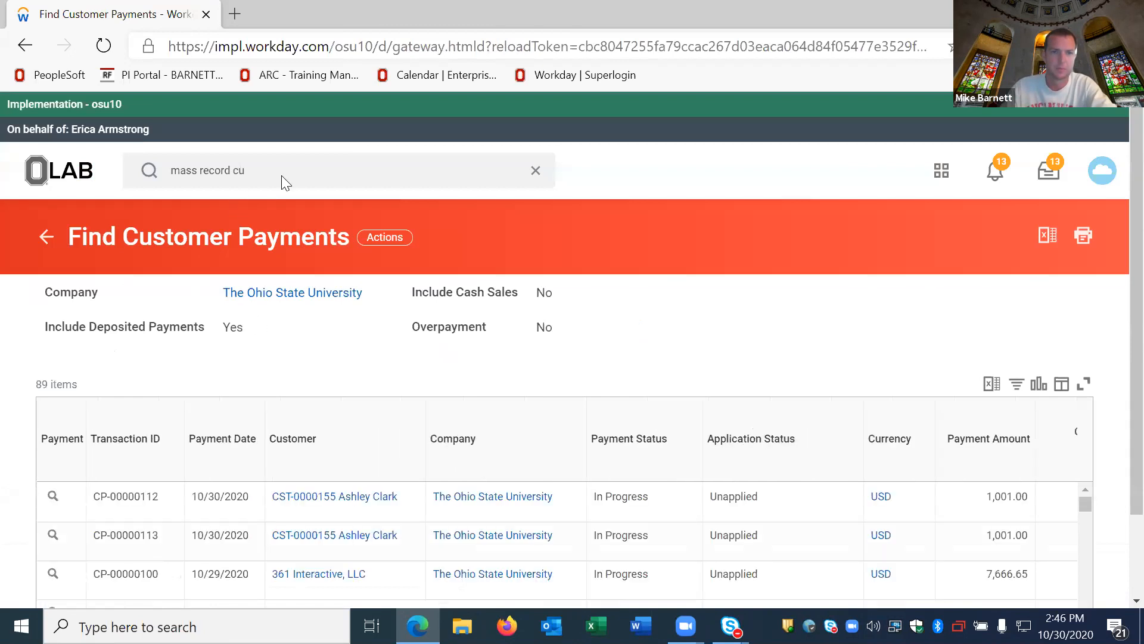
Step: Run the "mass record cu" search and open the Mass Record Customer Payment task
{"action": "left_click", "coordinate": [303, 178]}
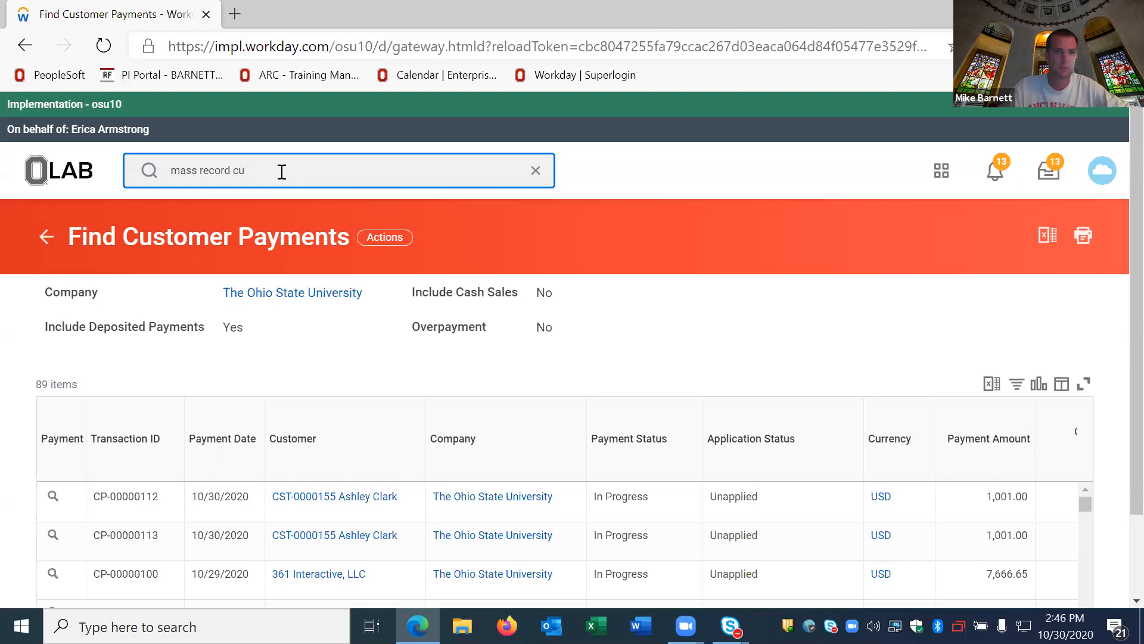
{"action": "key", "text": "Return"}
{"action": "left_click", "coordinate": [345, 370]}
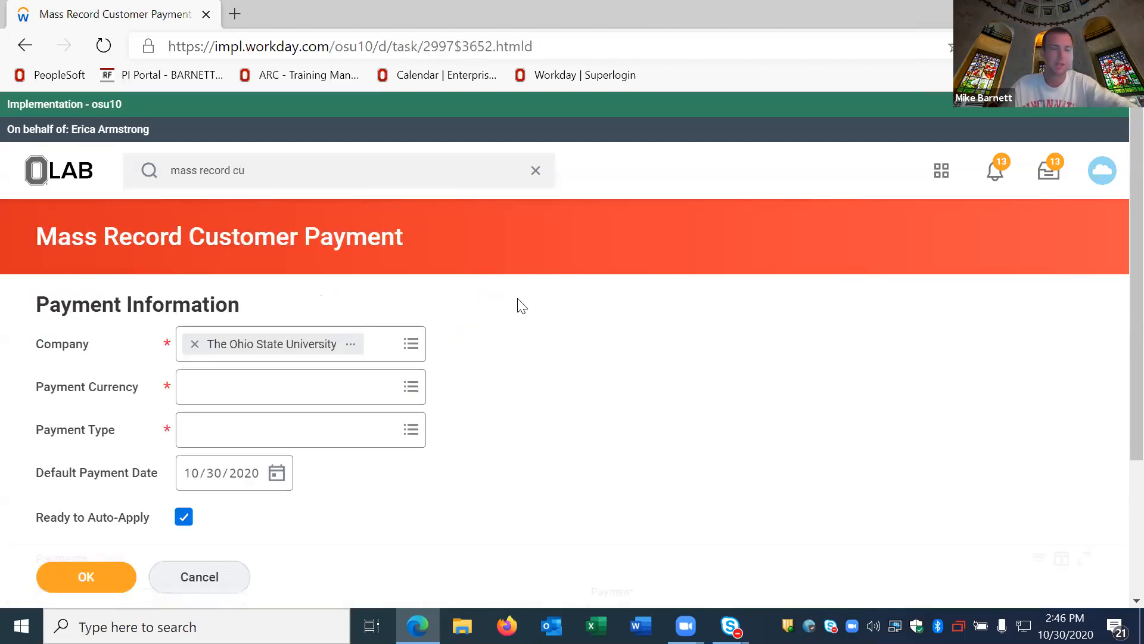
Step: Set the payment currency to USD and the payment type to Check Deposit
{"action": "scroll", "coordinate": [515, 301], "scroll_direction": "down", "scroll_amount": 3}
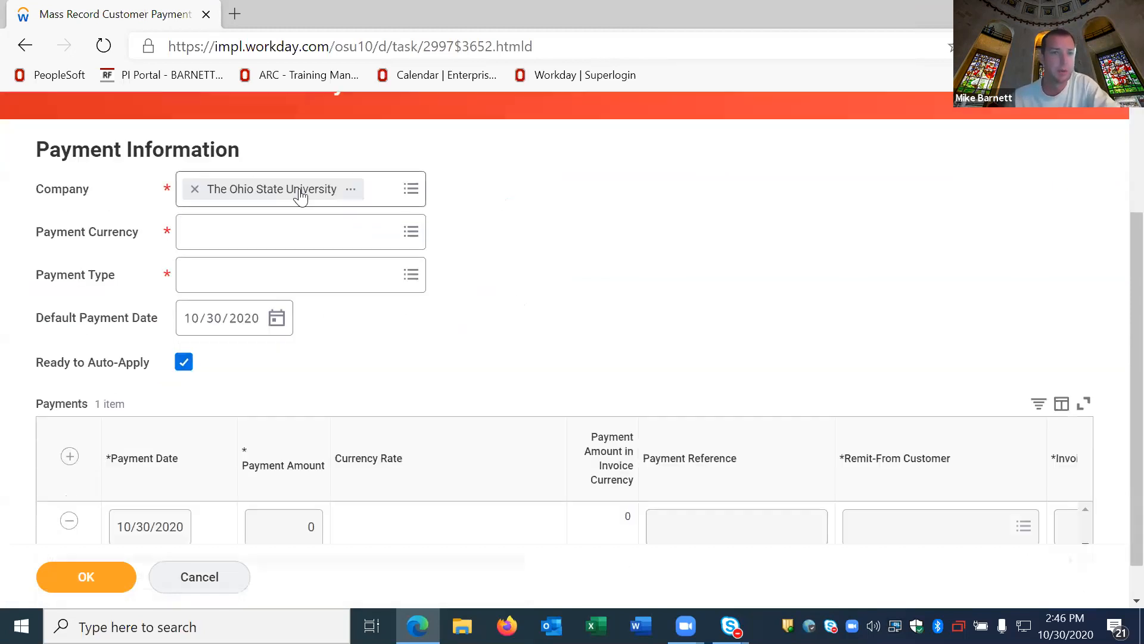
{"action": "left_click", "coordinate": [263, 231]}
{"action": "type", "text": "u"}
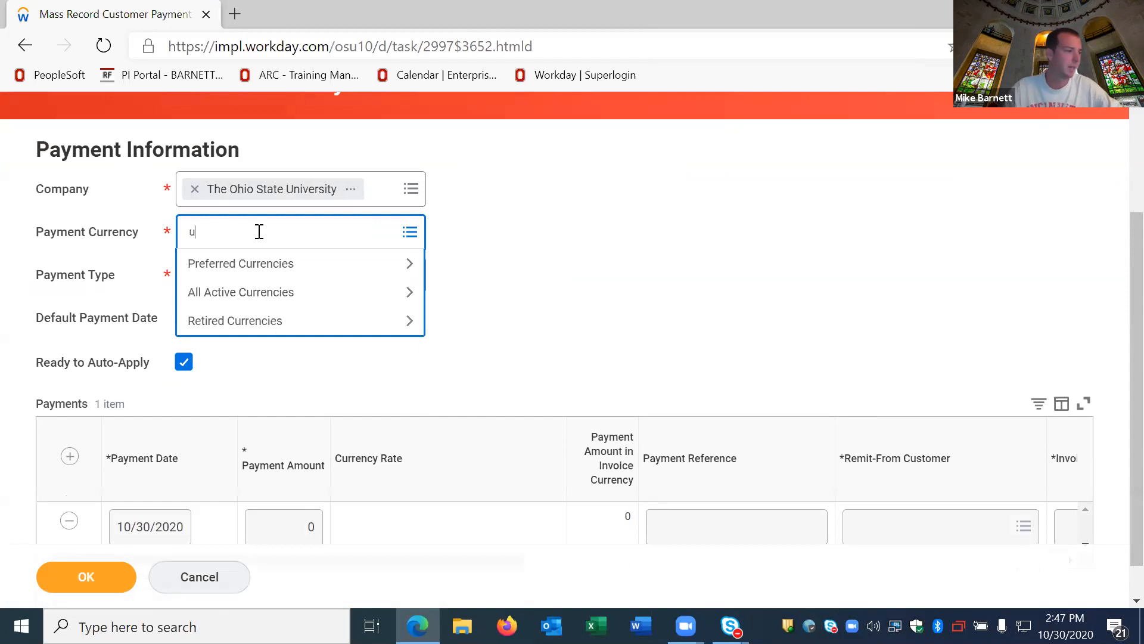
{"action": "type", "text": "sd"}
{"action": "key", "text": "Return"}
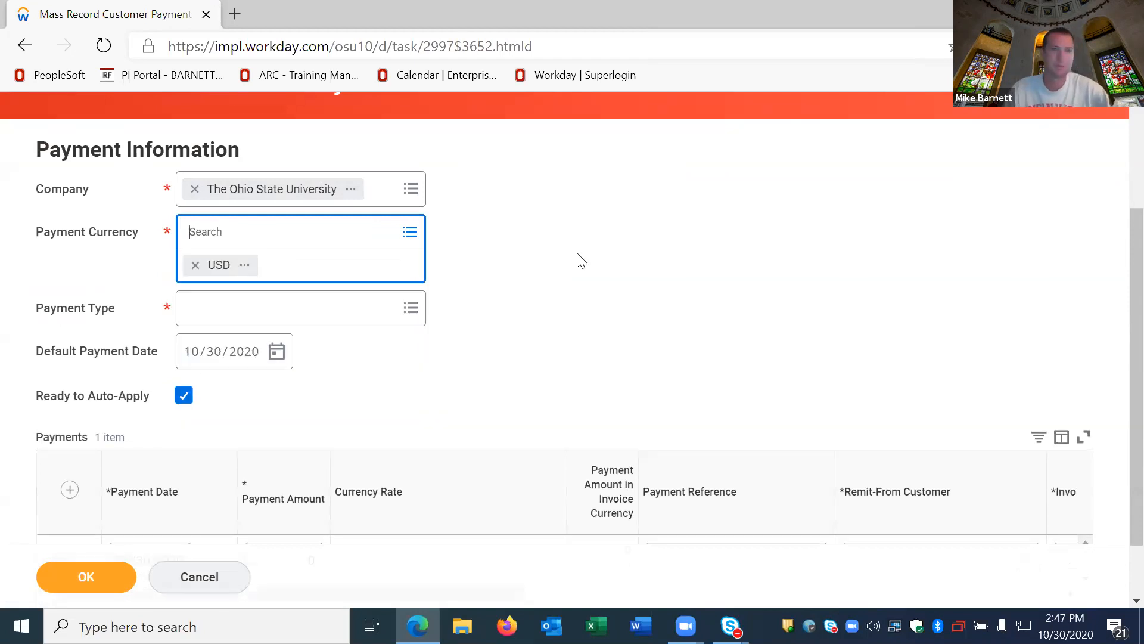
{"action": "left_click", "coordinate": [576, 262]}
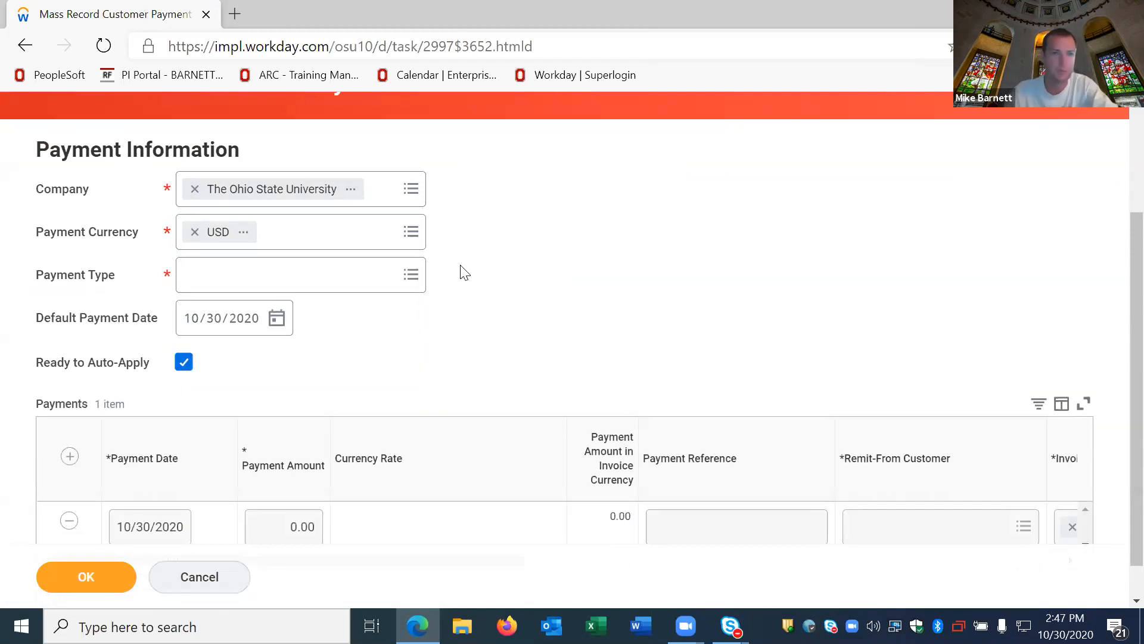
{"action": "left_click", "coordinate": [410, 275]}
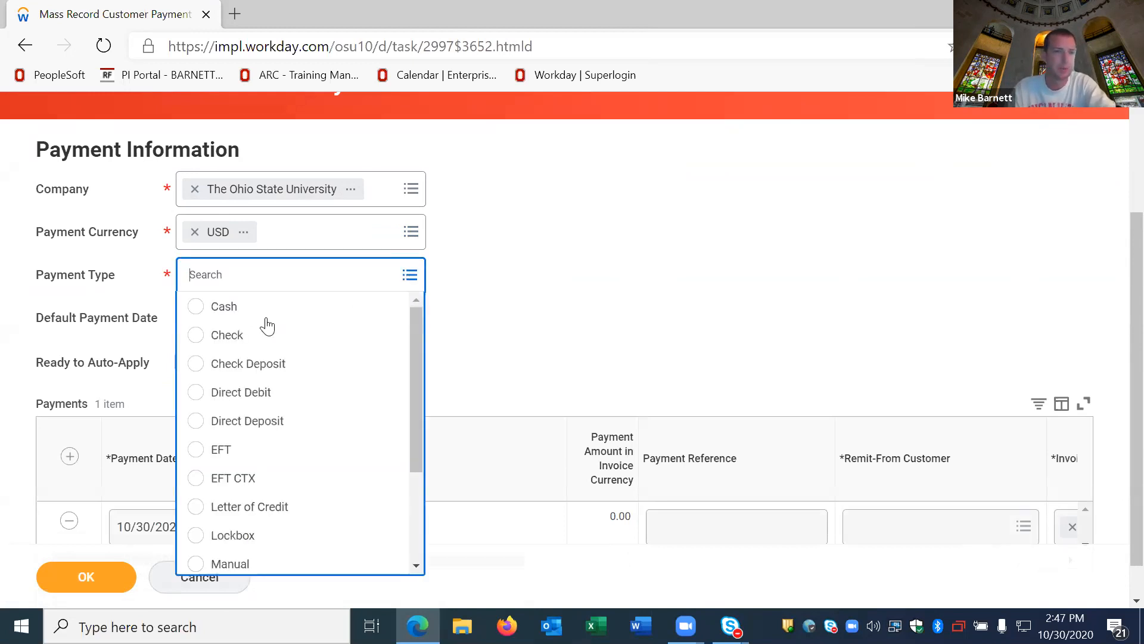
{"action": "left_click", "coordinate": [263, 368]}
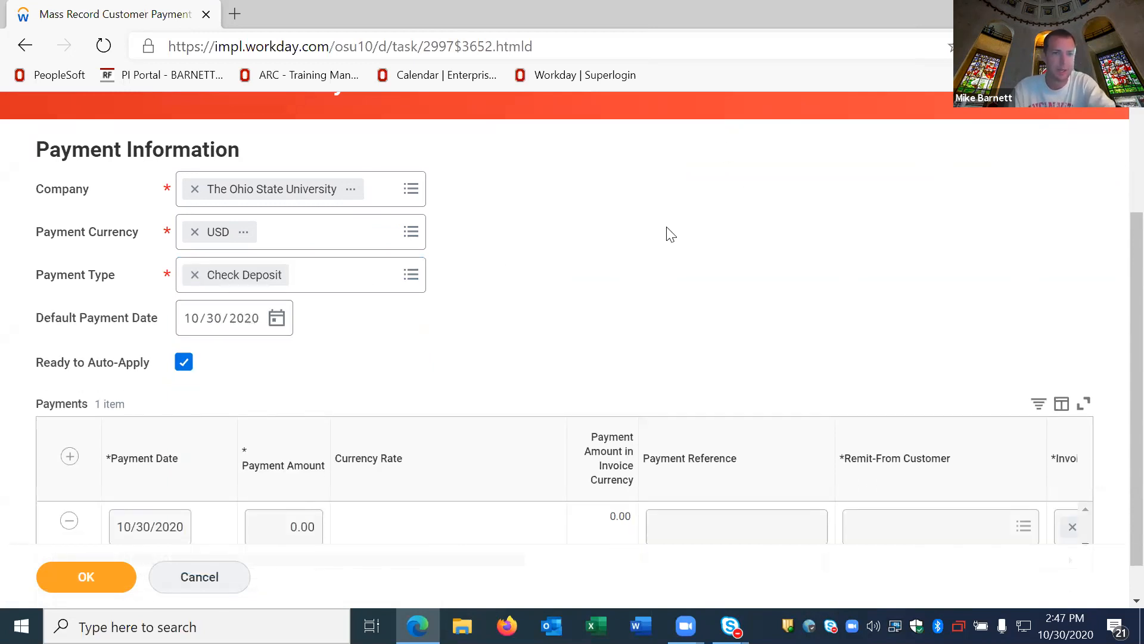
Step: Enter a payment amount of 10,031.27 and the payment reference 12345 on the first payment line
{"action": "scroll", "coordinate": [526, 266], "scroll_direction": "down", "scroll_amount": 1}
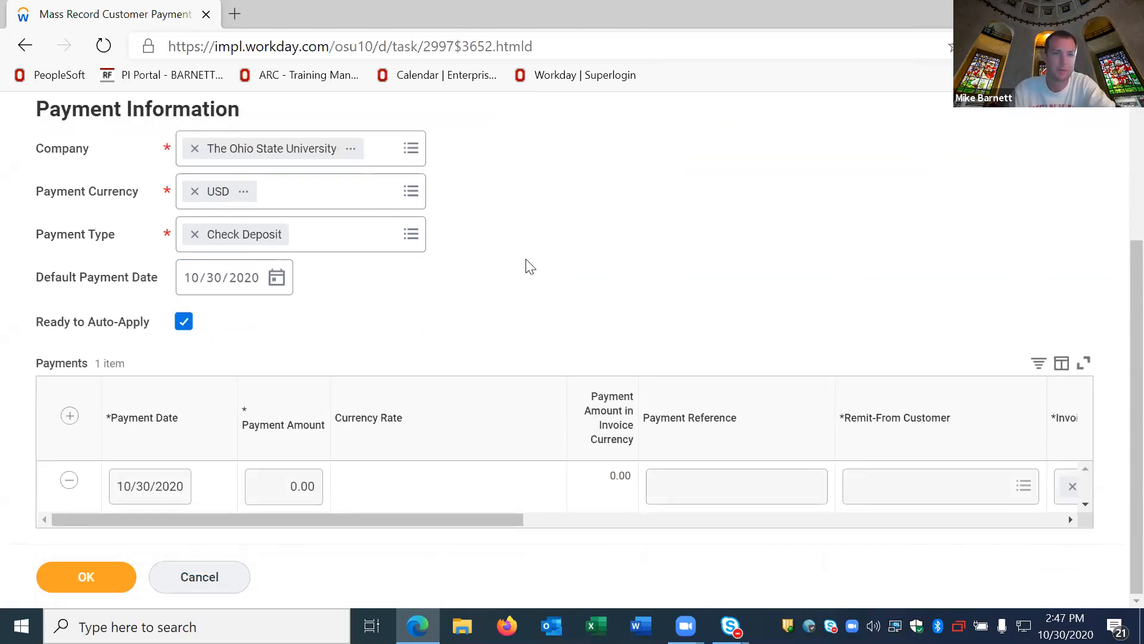
{"action": "left_click", "coordinate": [287, 479]}
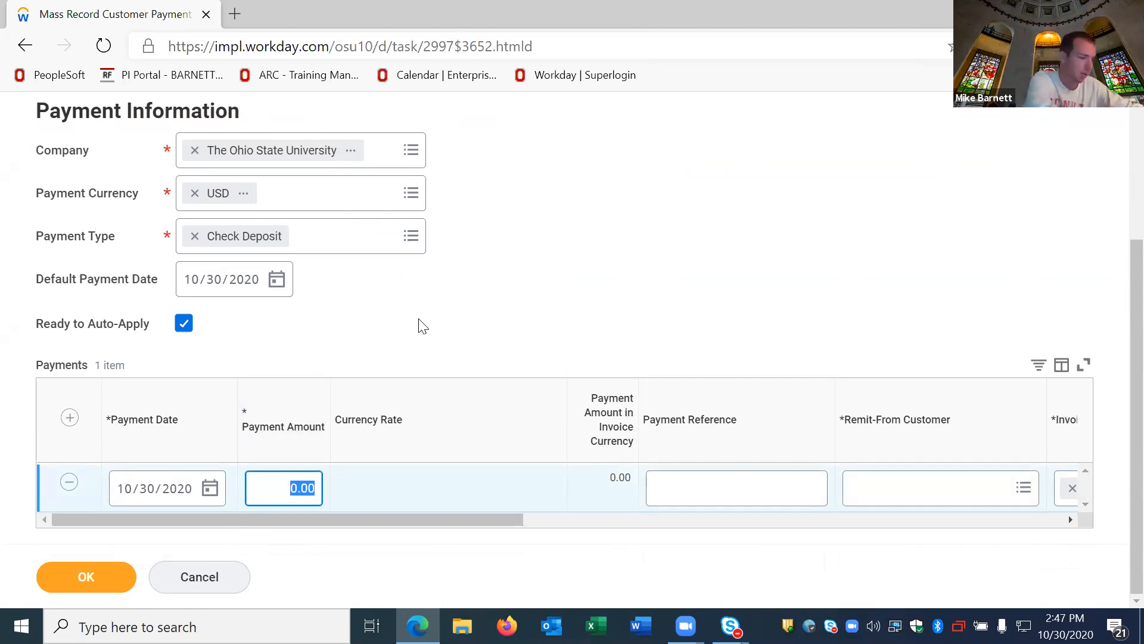
{"action": "type", "text": "100"}
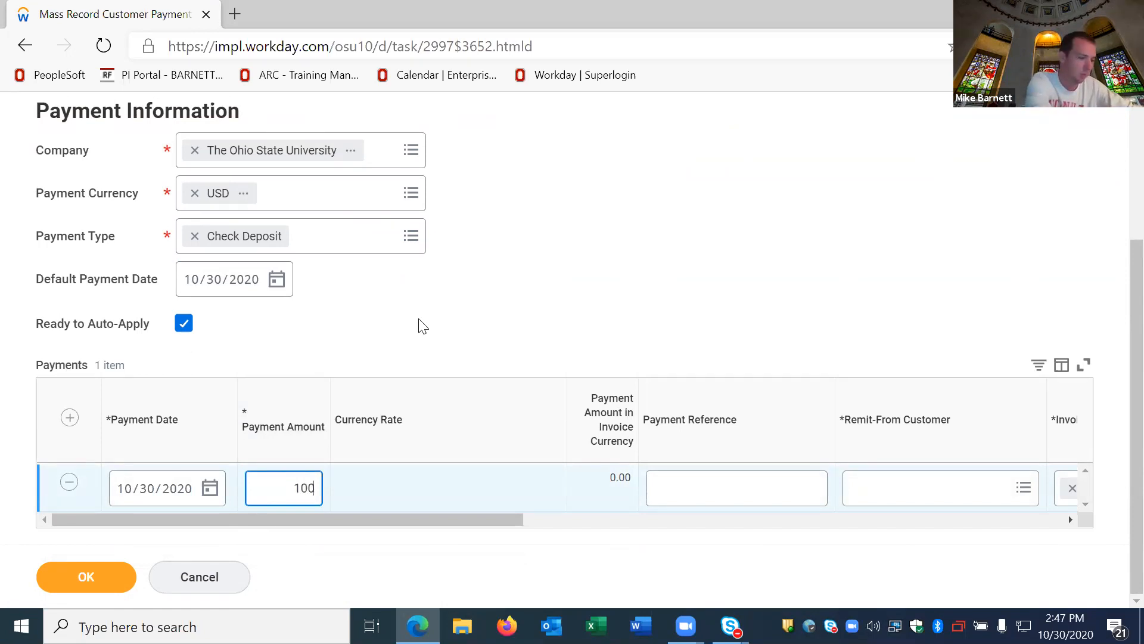
{"action": "type", "text": "31.27"}
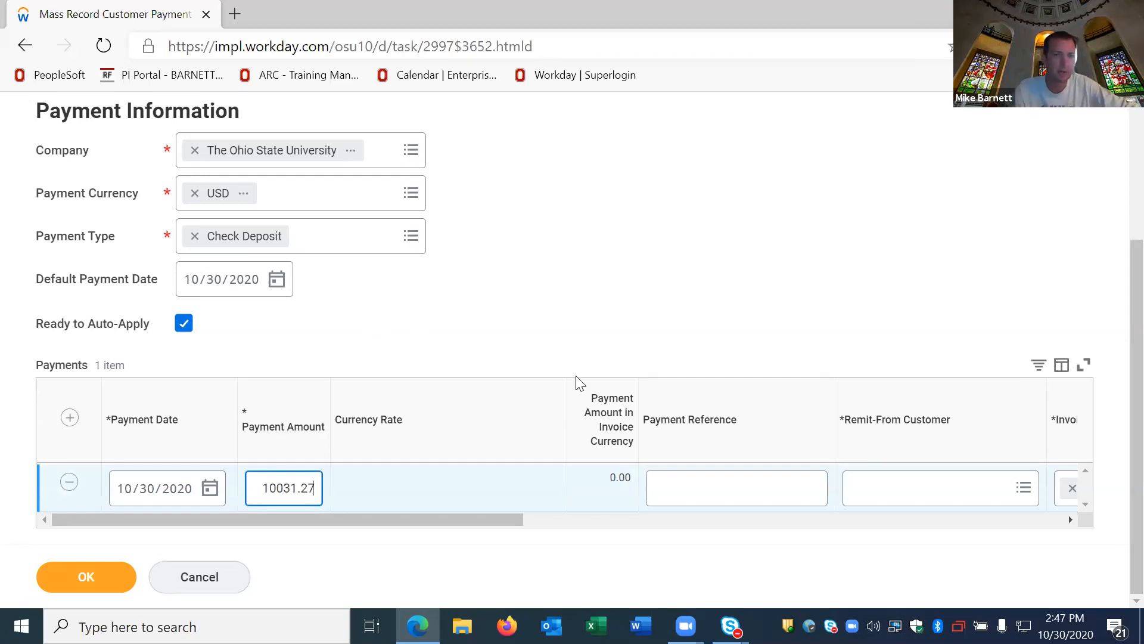
{"action": "key", "text": "Tab"}
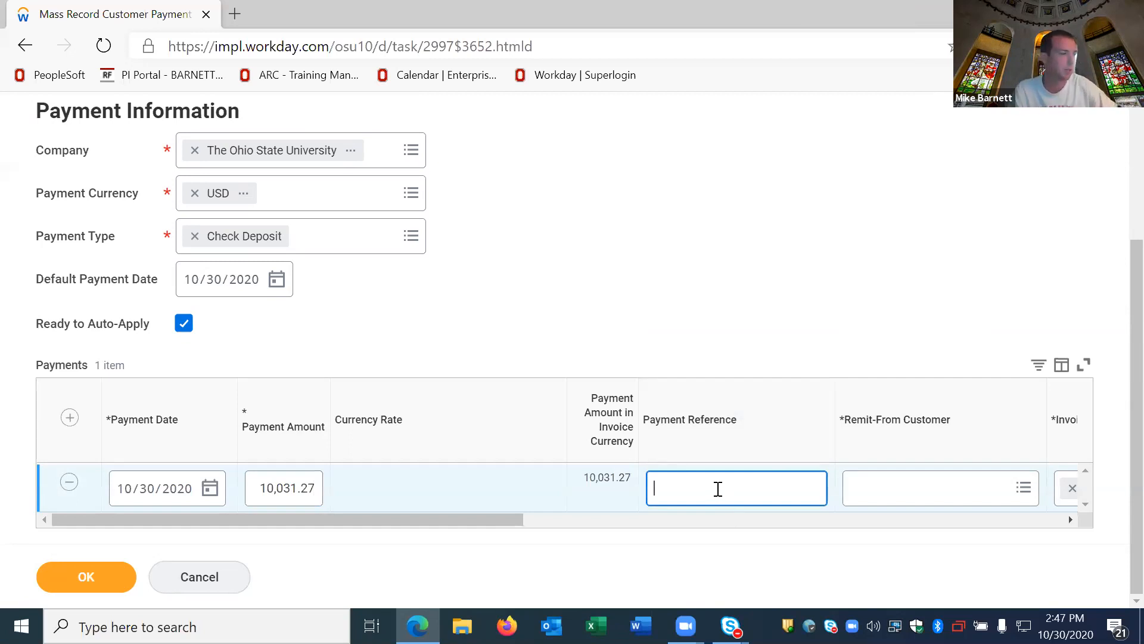
{"action": "type", "text": "12345"}
{"action": "key", "text": "Tab"}
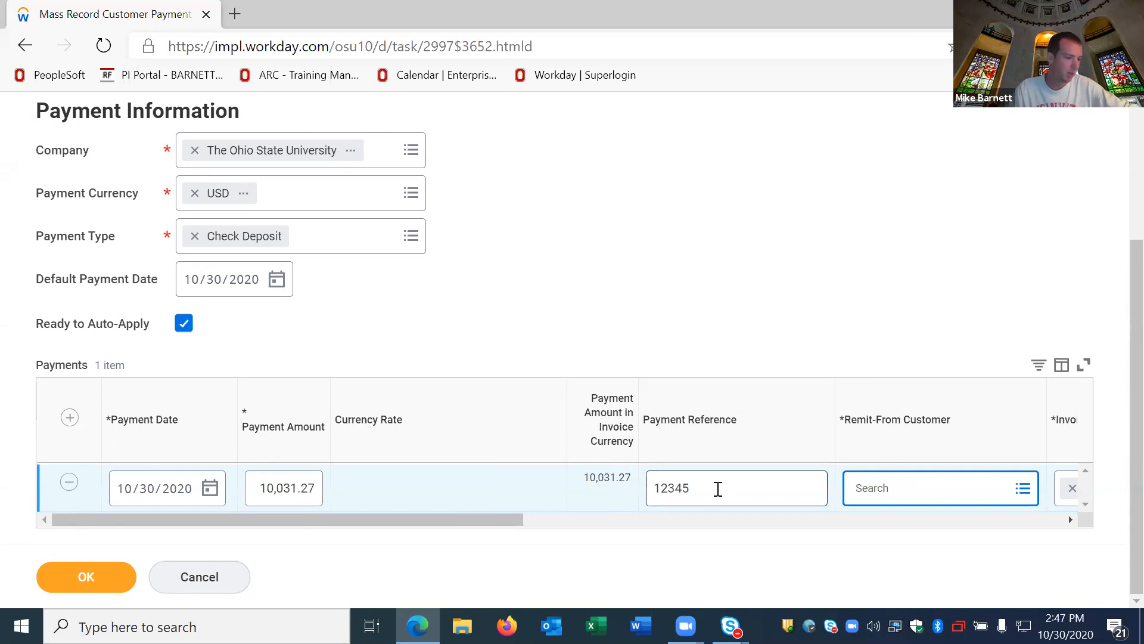
Step: Set the payment line's remit-from customer to Indiana State University and review its invoice, PO, reference number and bill-to customer fields
{"action": "type", "text": "indi"}
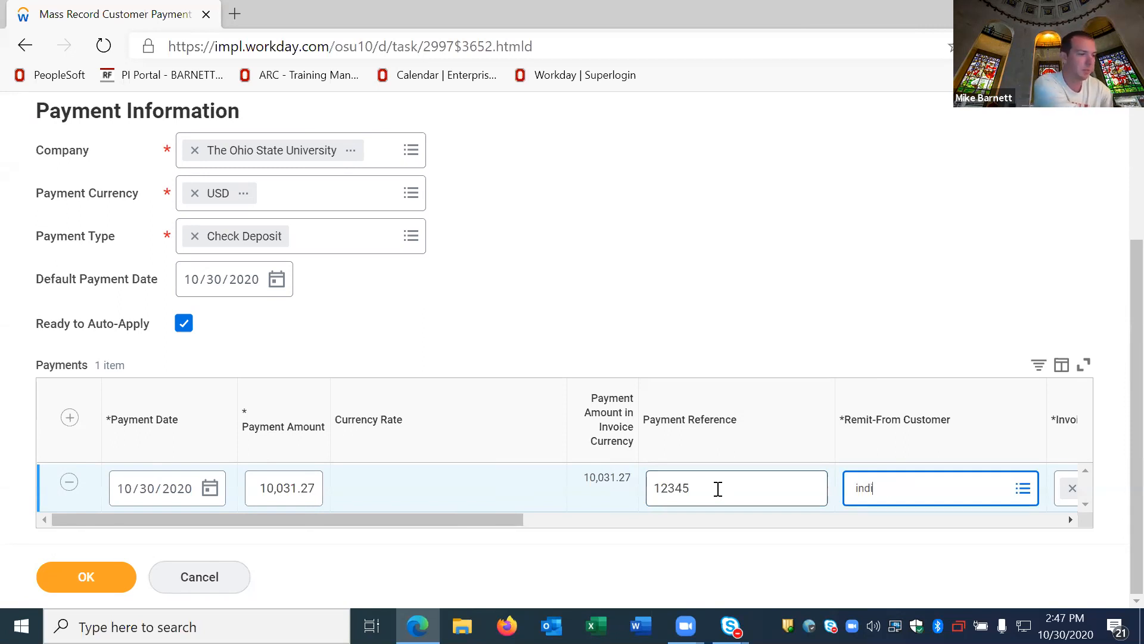
{"action": "type", "text": "ana st"}
{"action": "key", "text": "Return"}
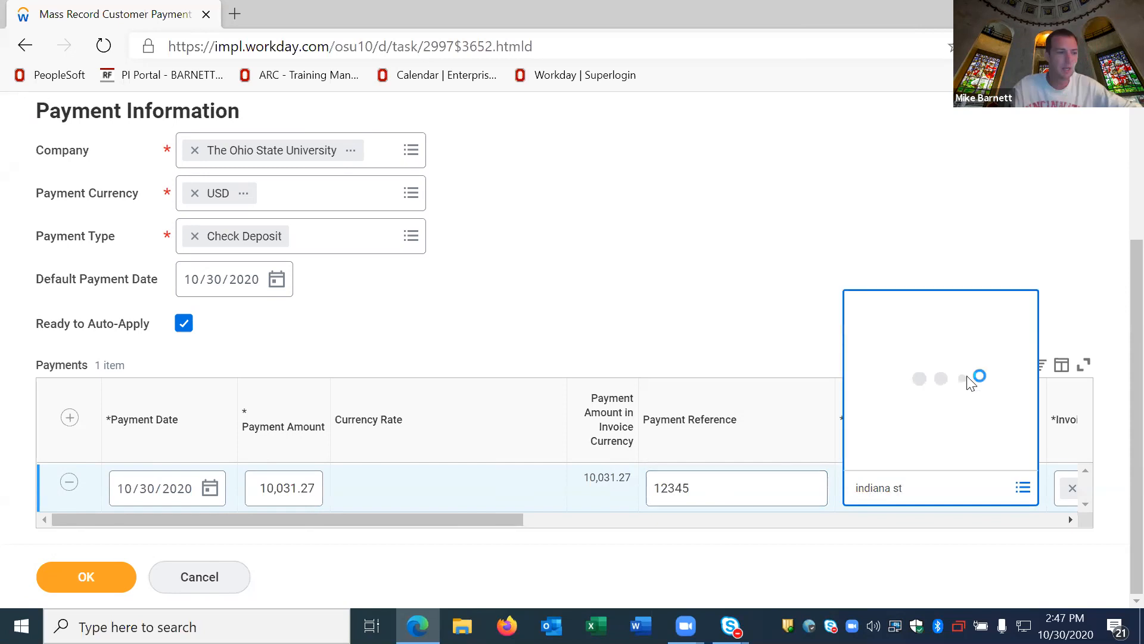
{"action": "left_click", "coordinate": [917, 312]}
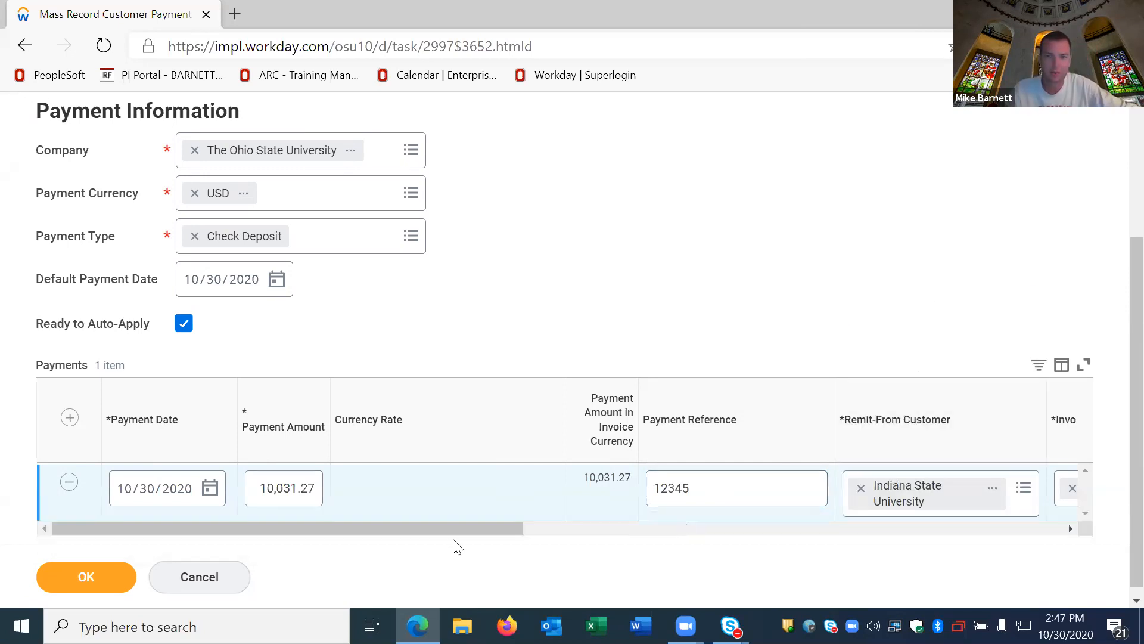
{"action": "left_click_drag", "start_coordinate": [450, 529], "coordinate": [790, 552]}
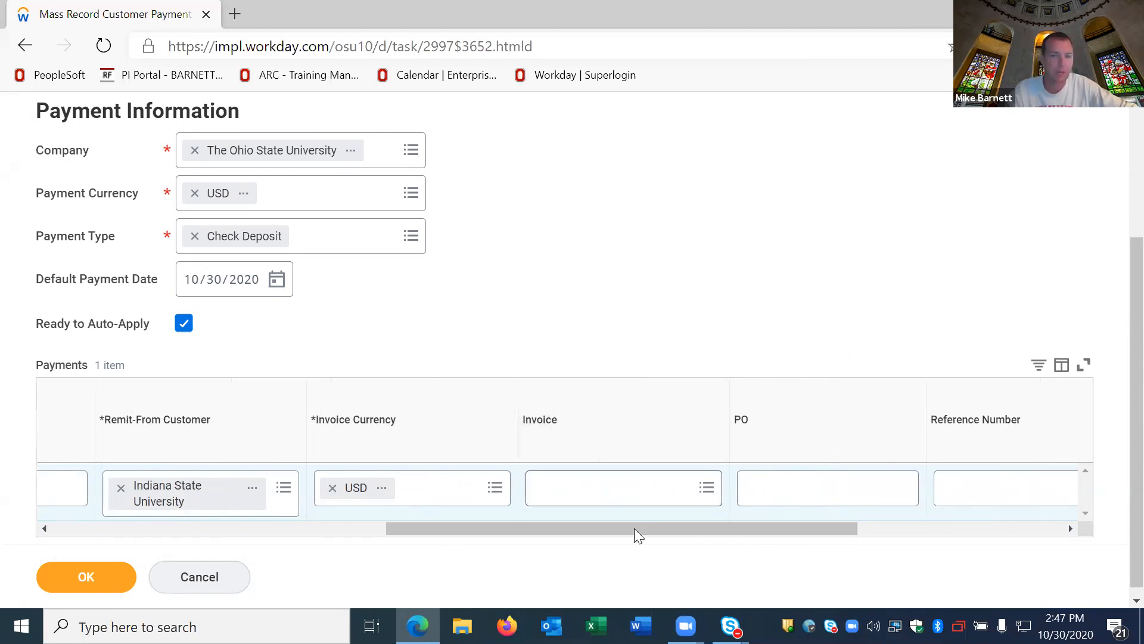
{"action": "left_click_drag", "start_coordinate": [646, 536], "coordinate": [809, 526]}
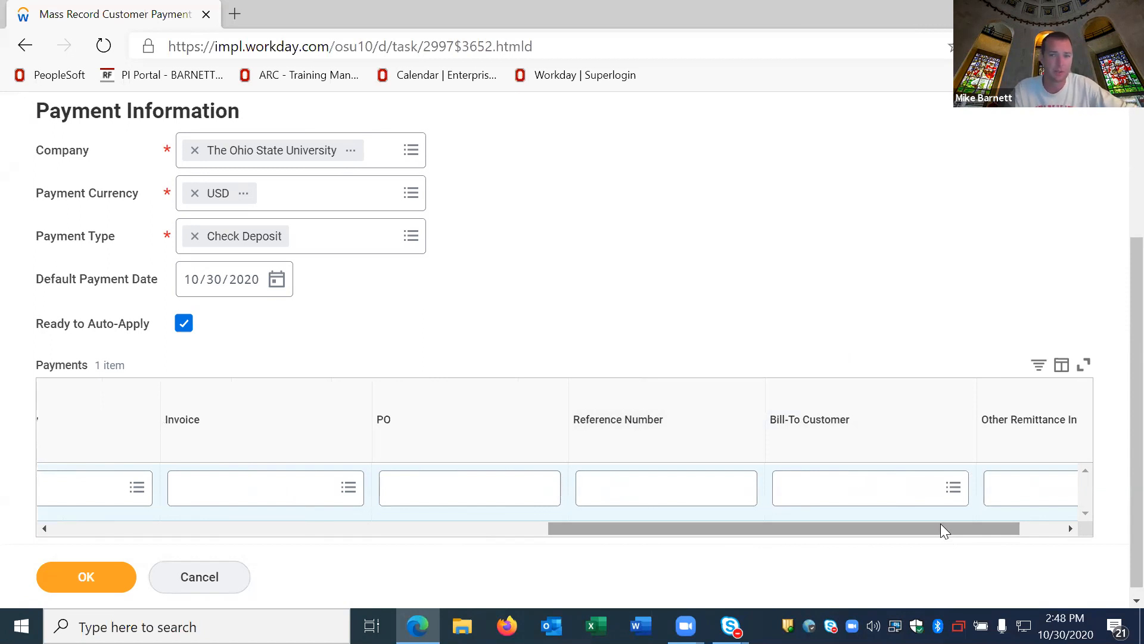
{"action": "left_click_drag", "start_coordinate": [941, 527], "coordinate": [328, 532]}
{"action": "scroll", "coordinate": [91, 332], "scroll_direction": "down", "scroll_amount": 1}
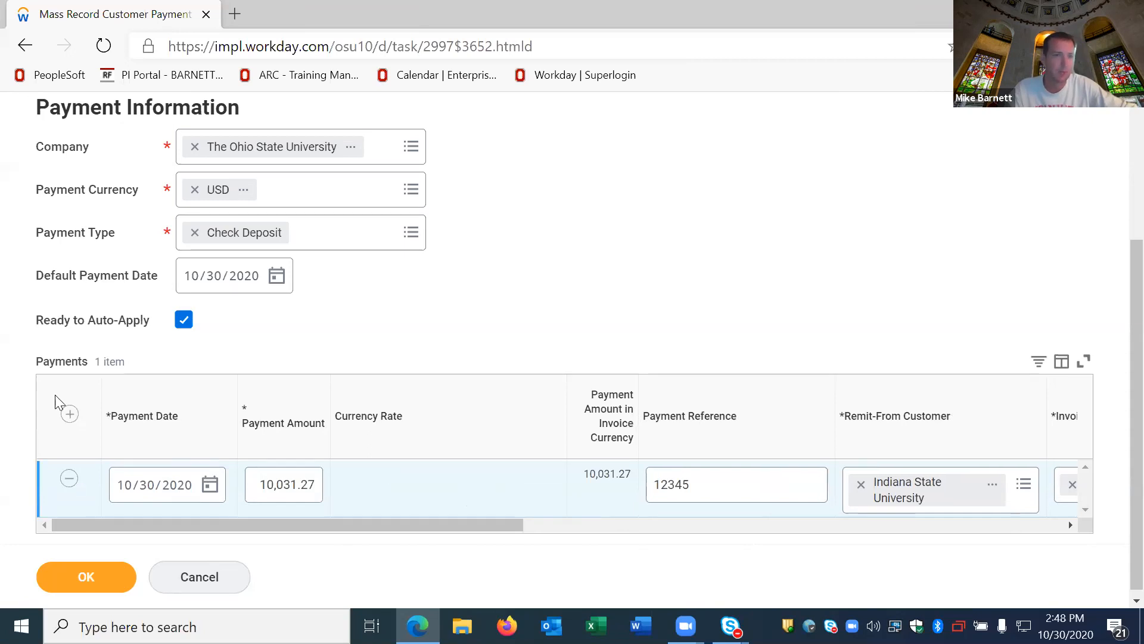
Step: Add a second payment line with a payment amount of 56,331.00 and the payment reference 55555
{"action": "left_click", "coordinate": [70, 410]}
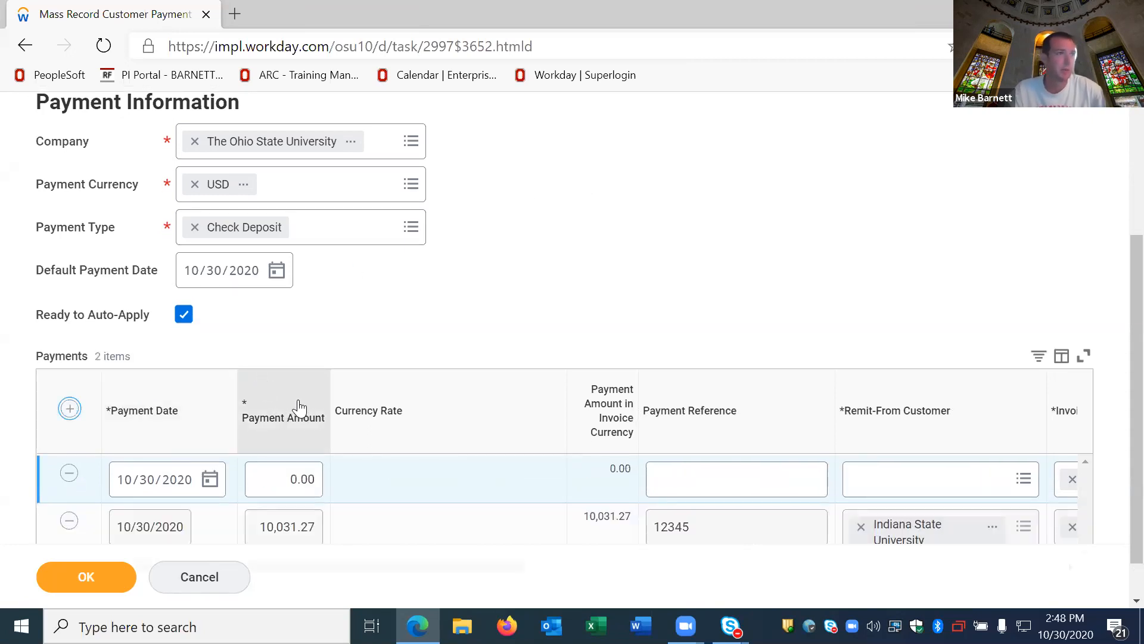
{"action": "left_click", "coordinate": [280, 488]}
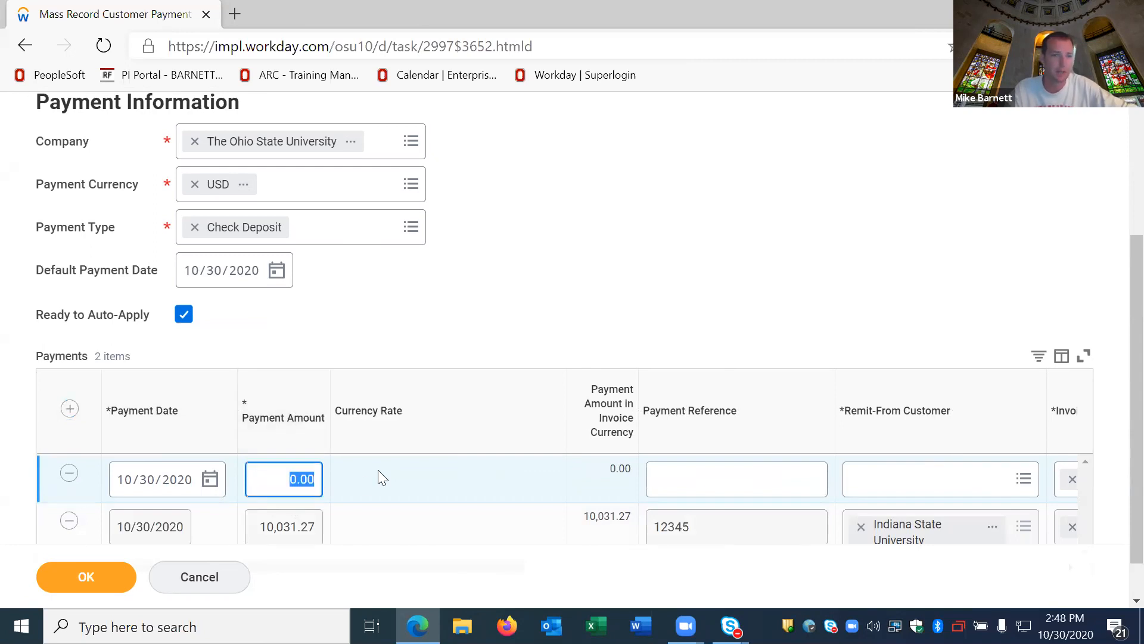
{"action": "type", "text": "56331"}
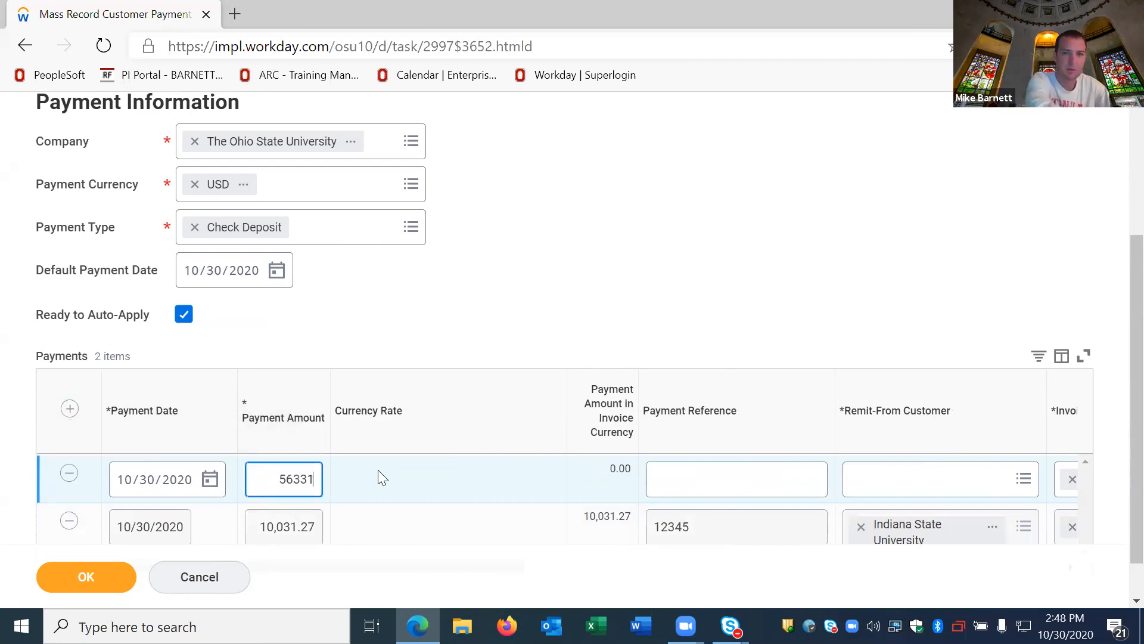
{"action": "key", "text": "Tab"}
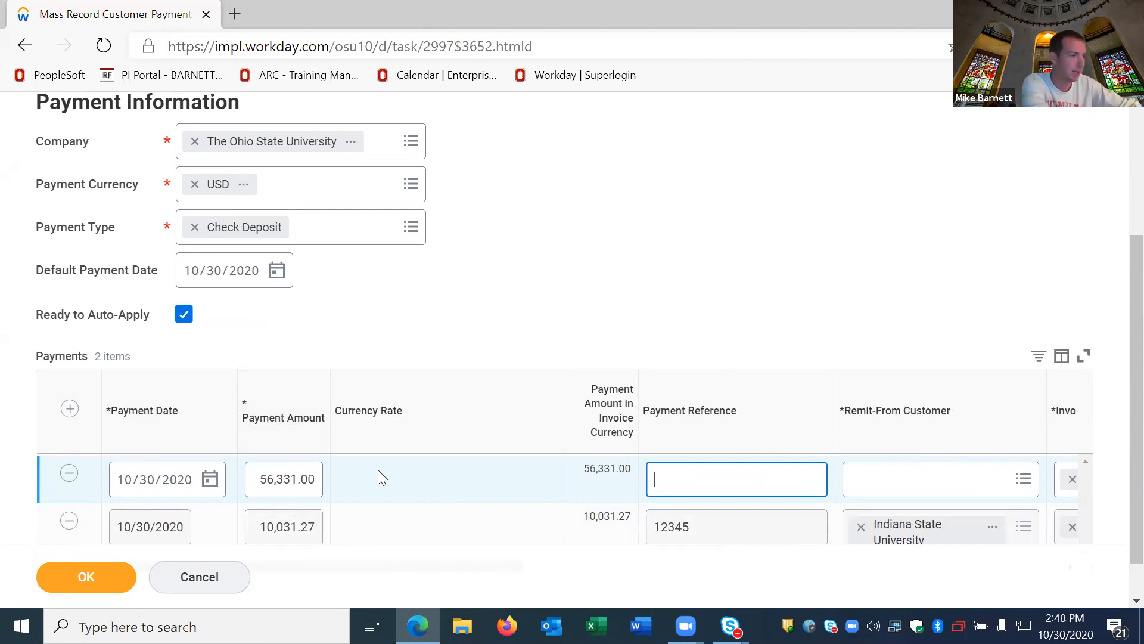
{"action": "type", "text": "55555"}
{"action": "key", "text": "Tab"}
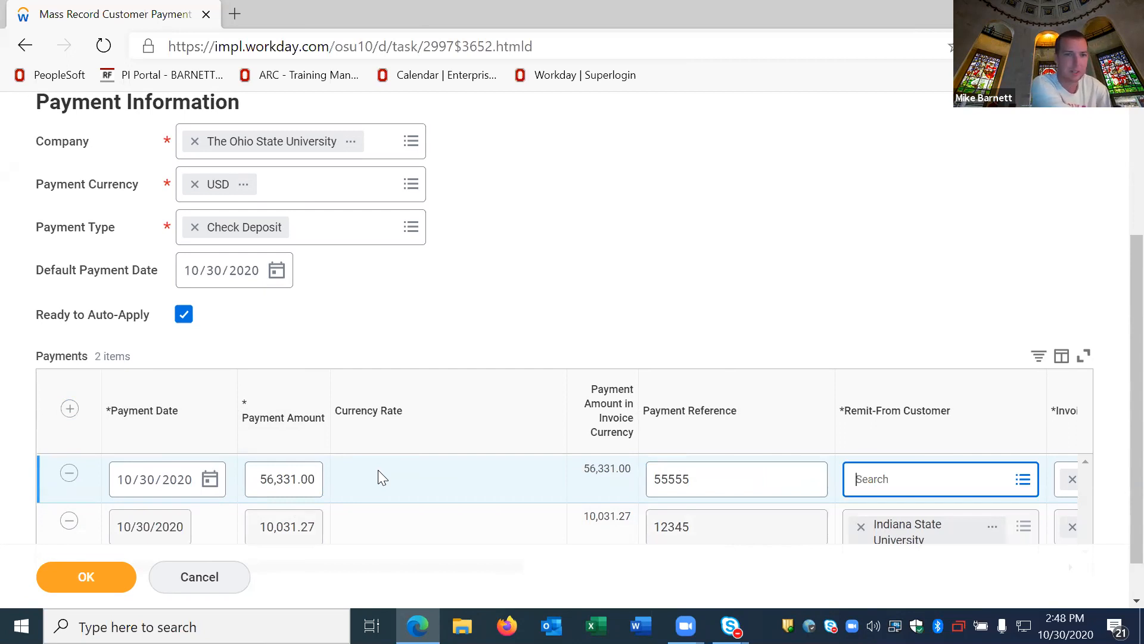
Step: Set the new payment line's remit-from customer to Genentech Inc
{"action": "type", "text": "genent"}
{"action": "key", "text": "Return"}
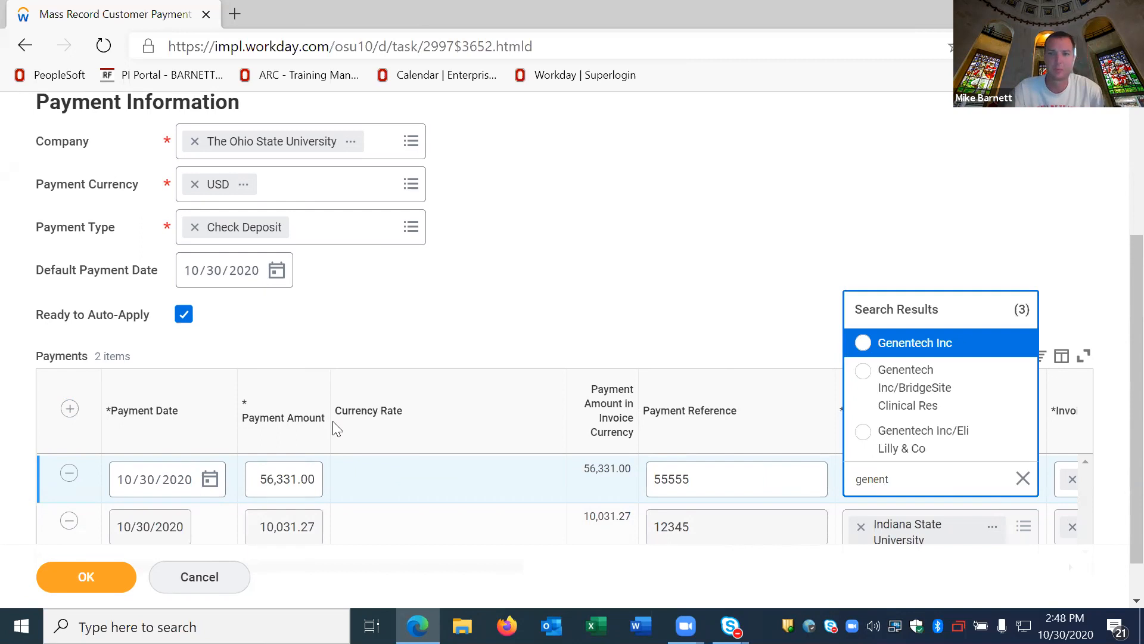
{"action": "left_click", "coordinate": [924, 353]}
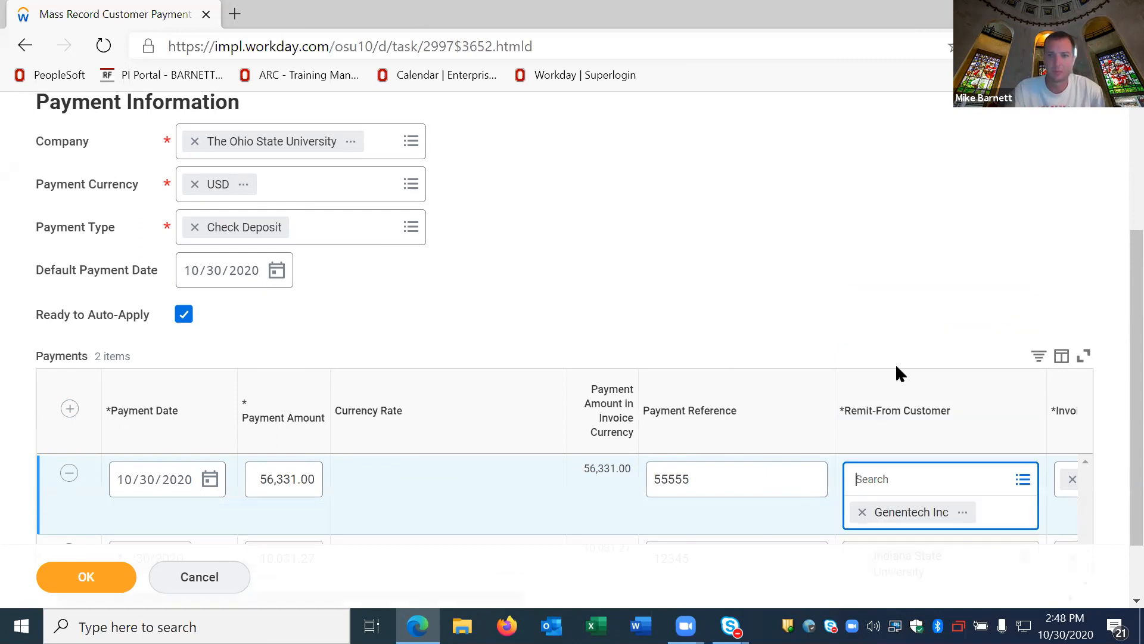
{"action": "scroll", "coordinate": [596, 435], "scroll_direction": "down", "scroll_amount": 1}
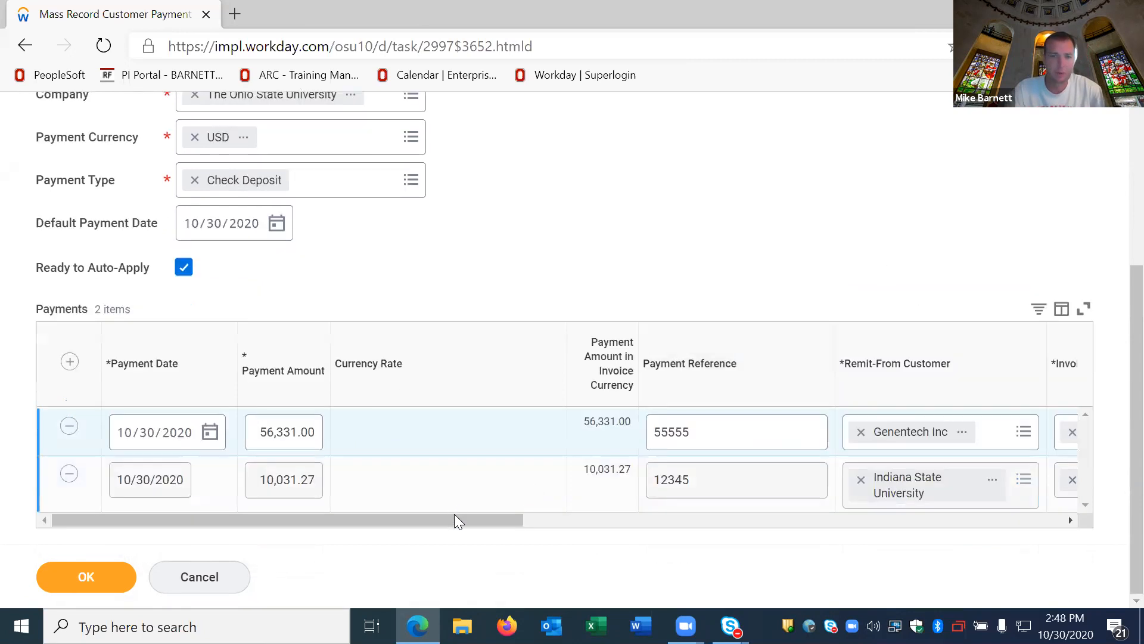
{"action": "left_click_drag", "start_coordinate": [454, 517], "coordinate": [372, 523]}
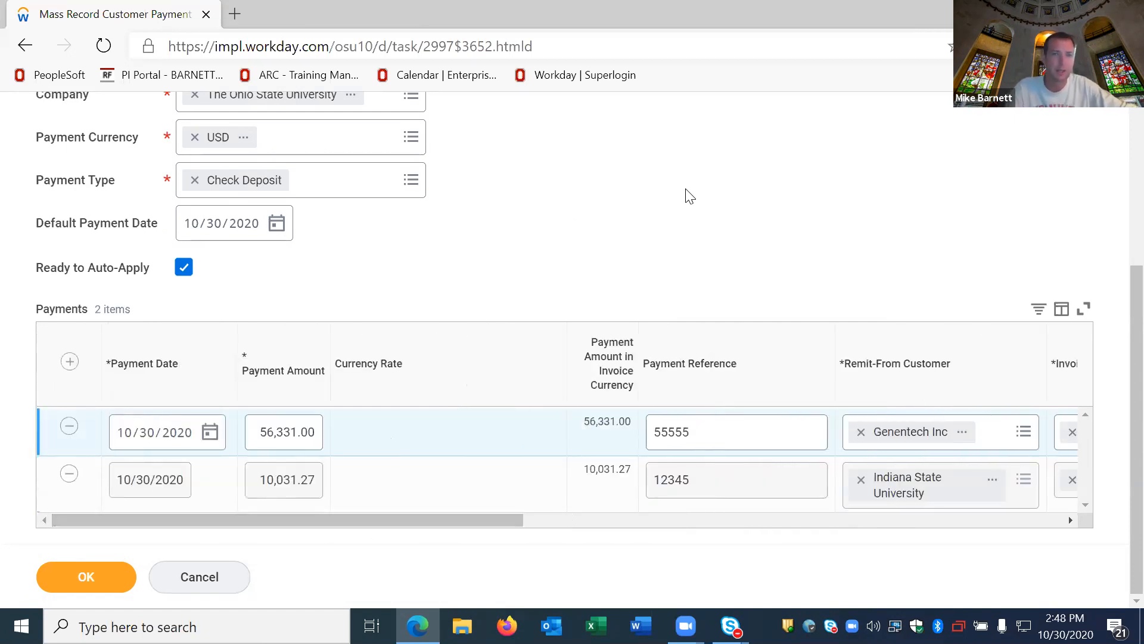
Step: Submit the mass customer payment entry with both lines and close the resulting payment summary
{"action": "scroll", "coordinate": [563, 125], "scroll_direction": "up", "scroll_amount": 2}
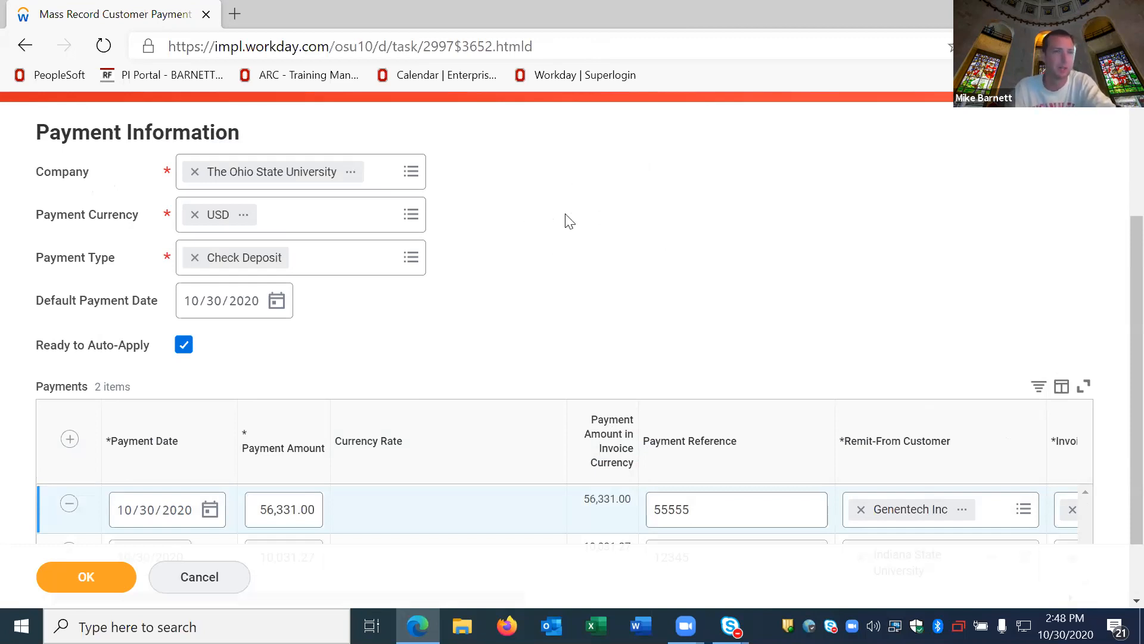
{"action": "scroll", "coordinate": [566, 190], "scroll_direction": "down", "scroll_amount": 2}
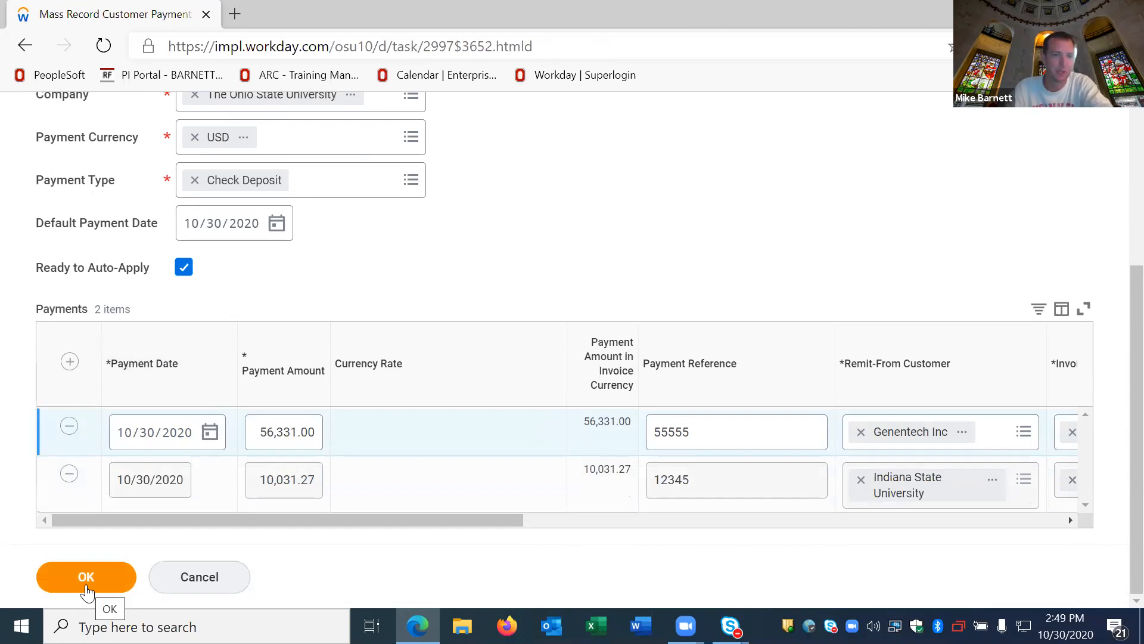
{"action": "left_click", "coordinate": [84, 579]}
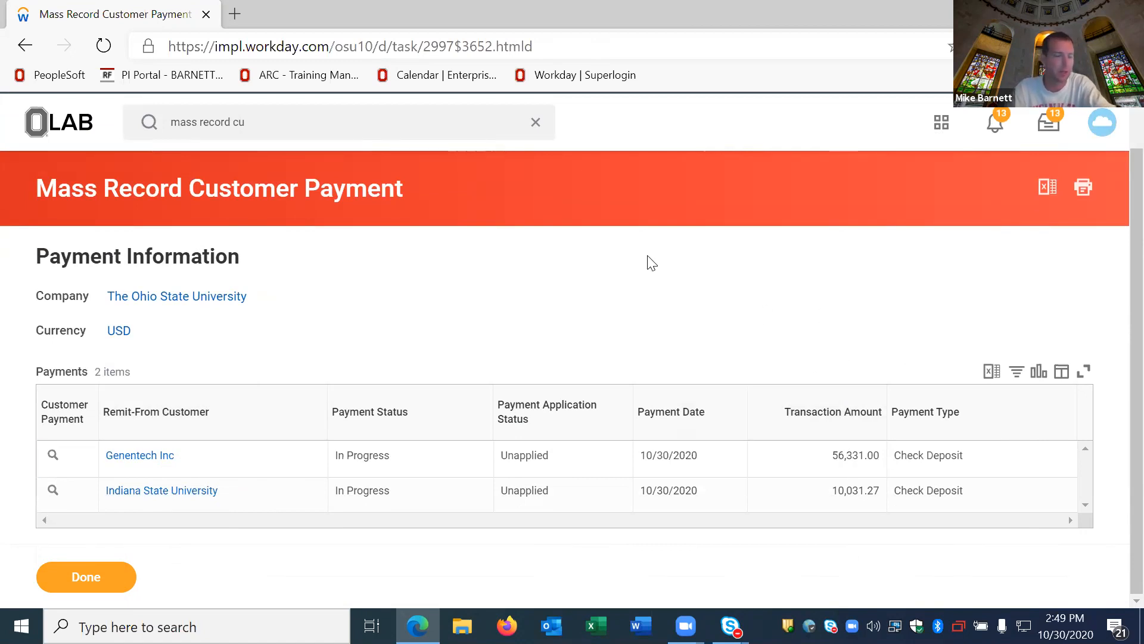
{"action": "left_click", "coordinate": [92, 577]}
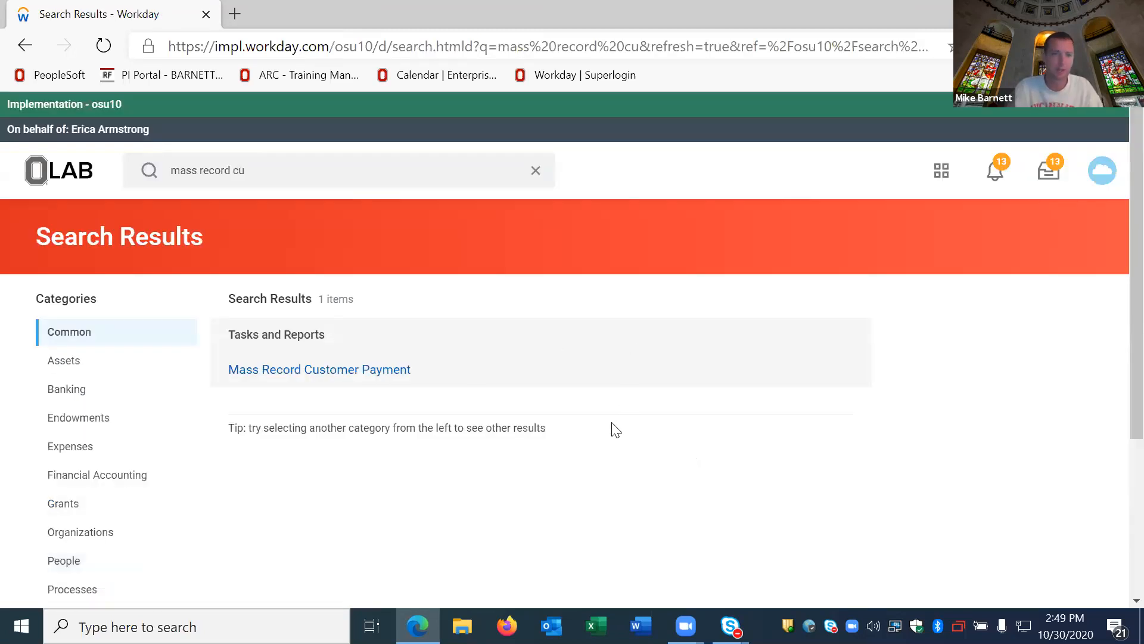
Step: Search for "start proxy" and open the Start Proxy task
{"action": "scroll", "coordinate": [613, 429], "scroll_direction": "down", "scroll_amount": 1}
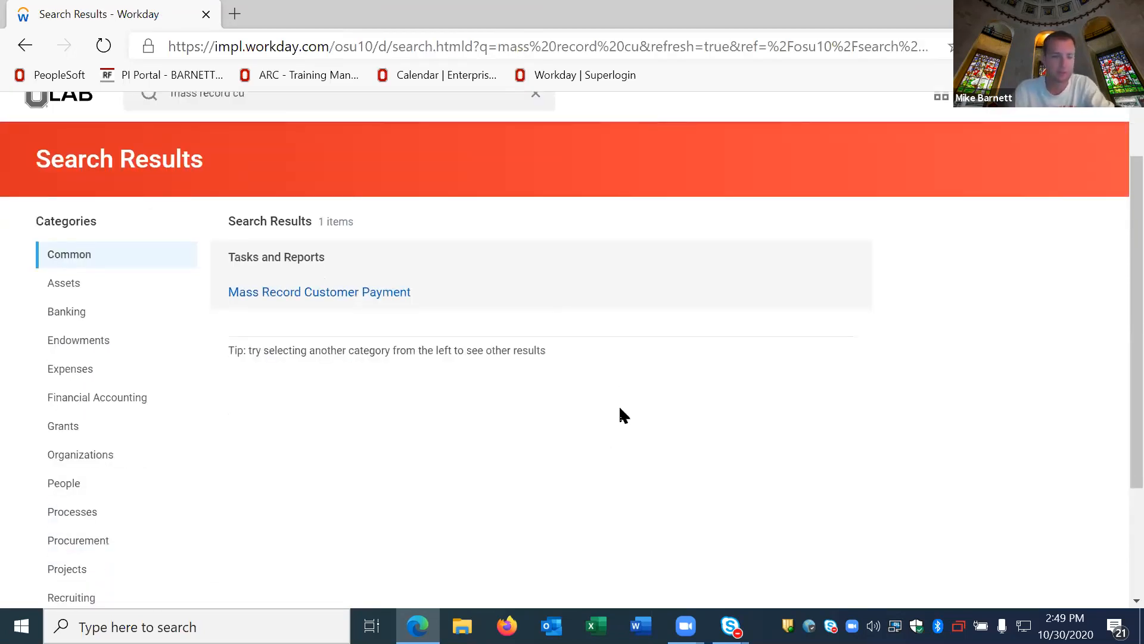
{"action": "scroll", "coordinate": [415, 408], "scroll_direction": "down", "scroll_amount": 1}
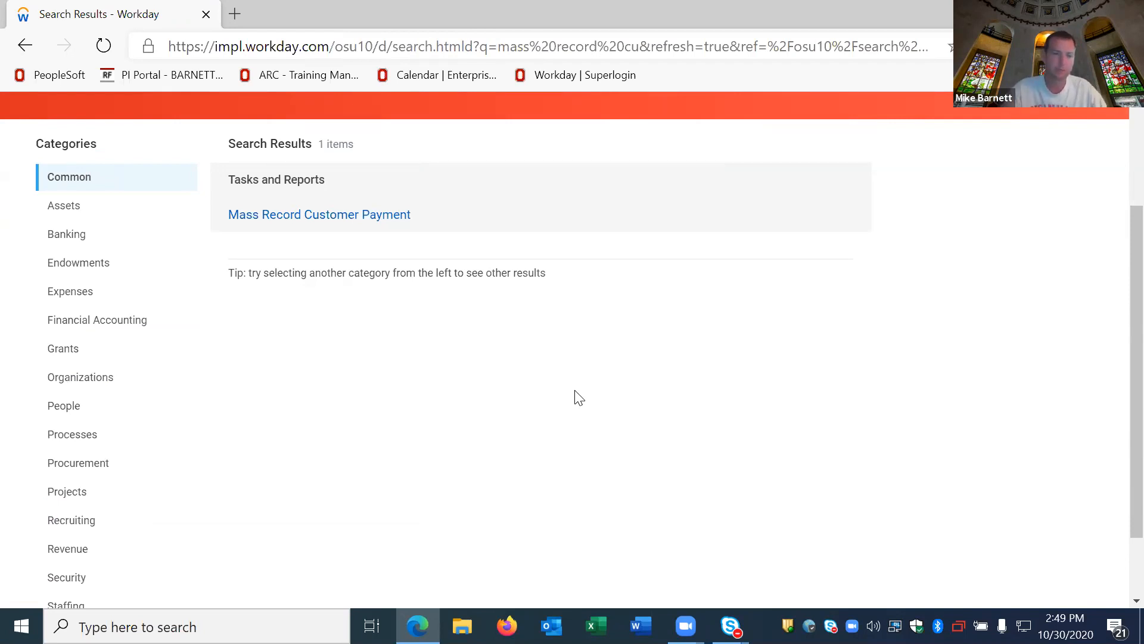
{"action": "scroll", "coordinate": [283, 169], "scroll_direction": "up", "scroll_amount": 3}
{"action": "left_click", "coordinate": [316, 169]}
{"action": "key", "text": "ctrl+a"}
{"action": "type", "text": "star"}
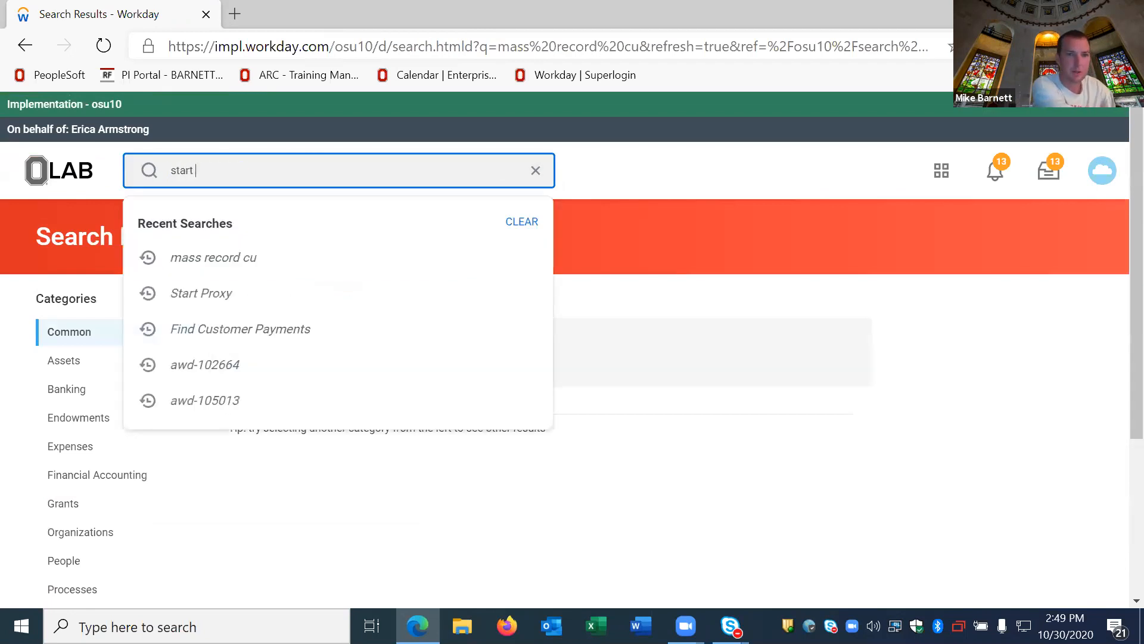
{"action": "type", "text": "t proxy"}
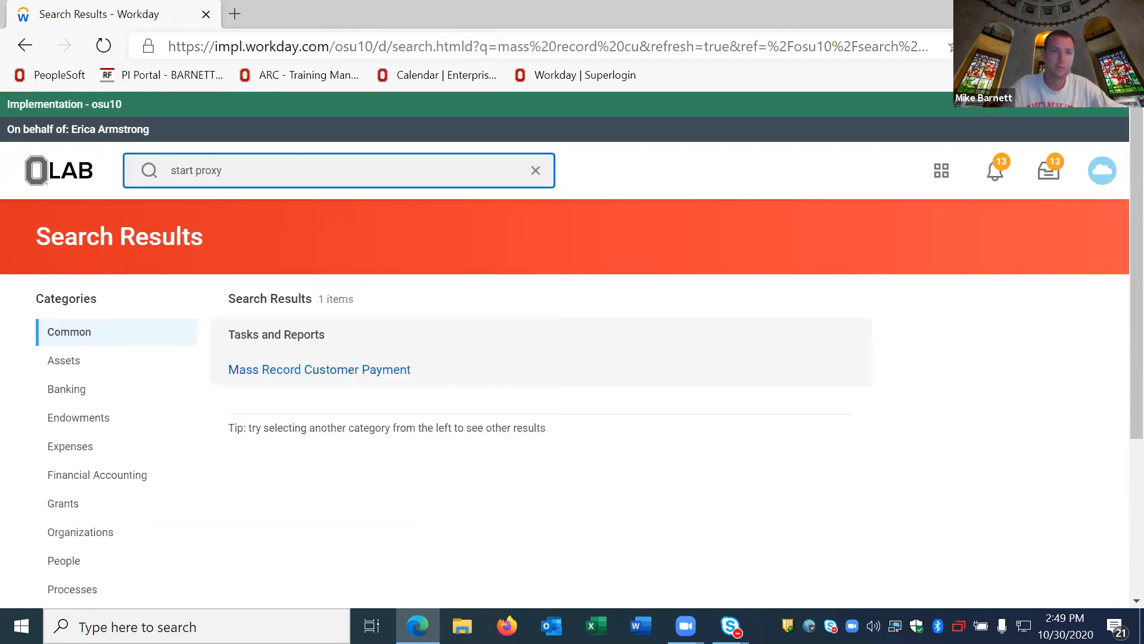
{"action": "key", "text": "Return"}
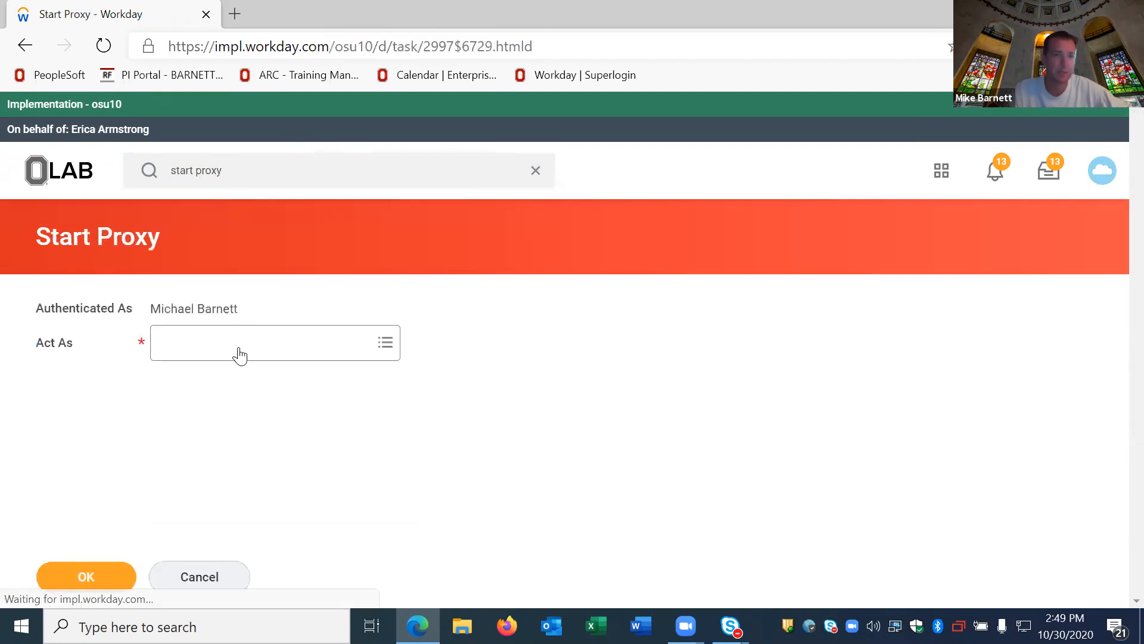
Step: Choose the colleague to act as by their full name and start the proxy session
{"action": "left_click", "coordinate": [247, 332]}
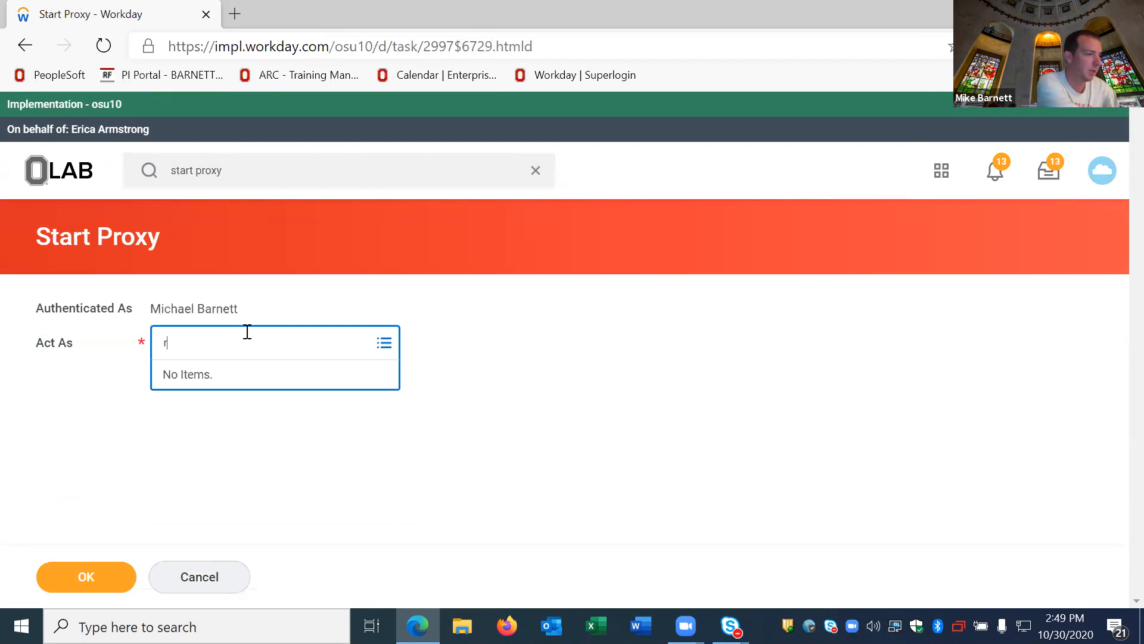
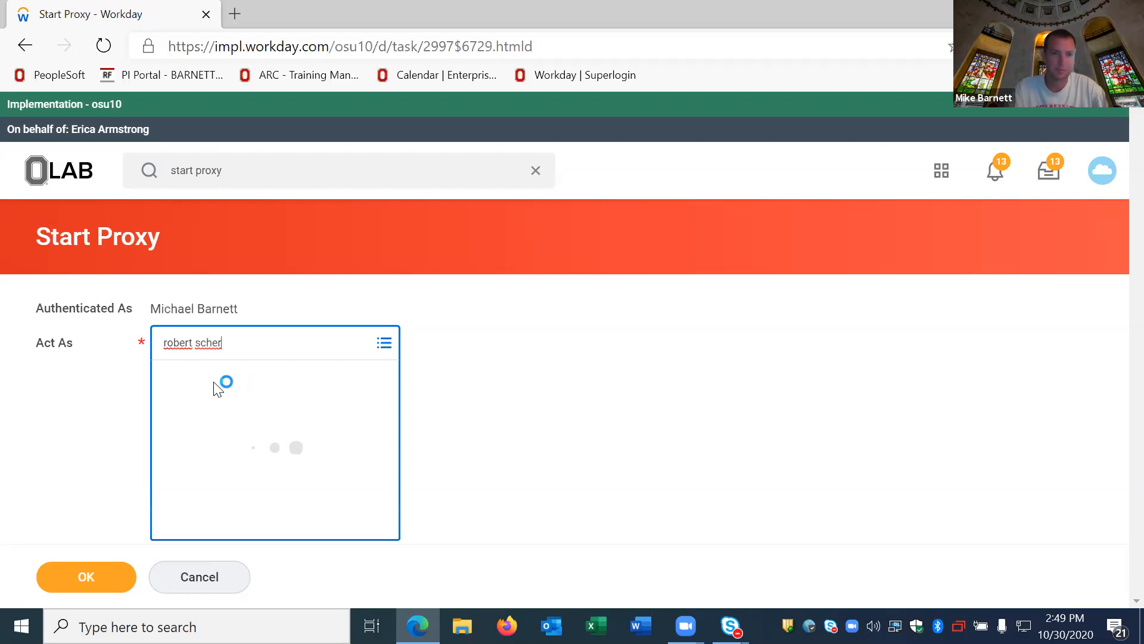
{"action": "left_click", "coordinate": [247, 435]}
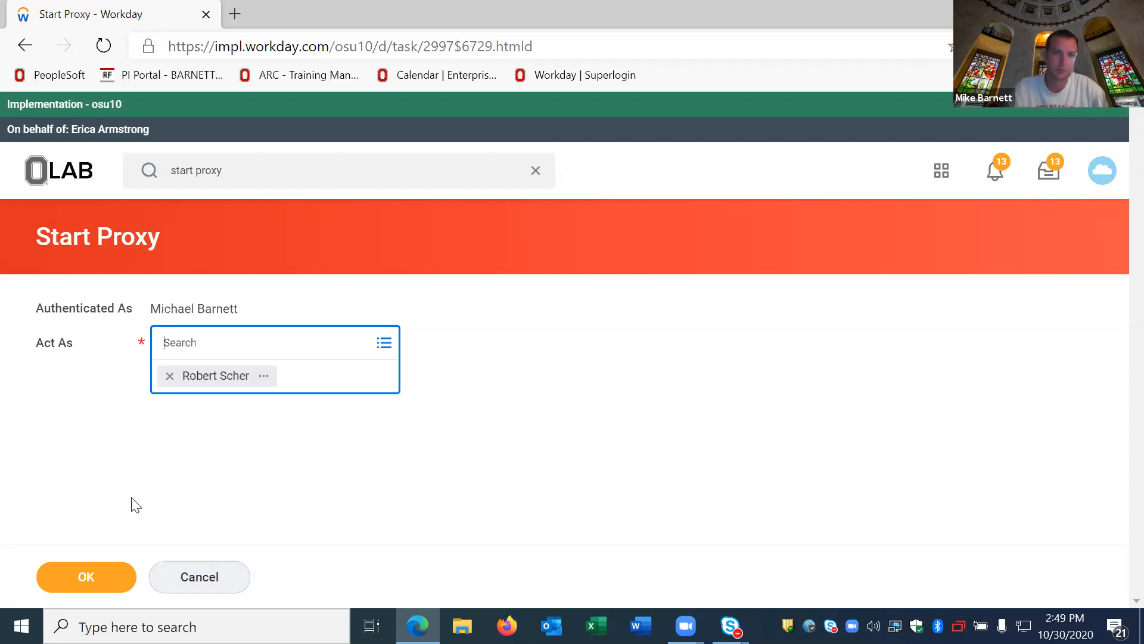
{"action": "left_click", "coordinate": [72, 585]}
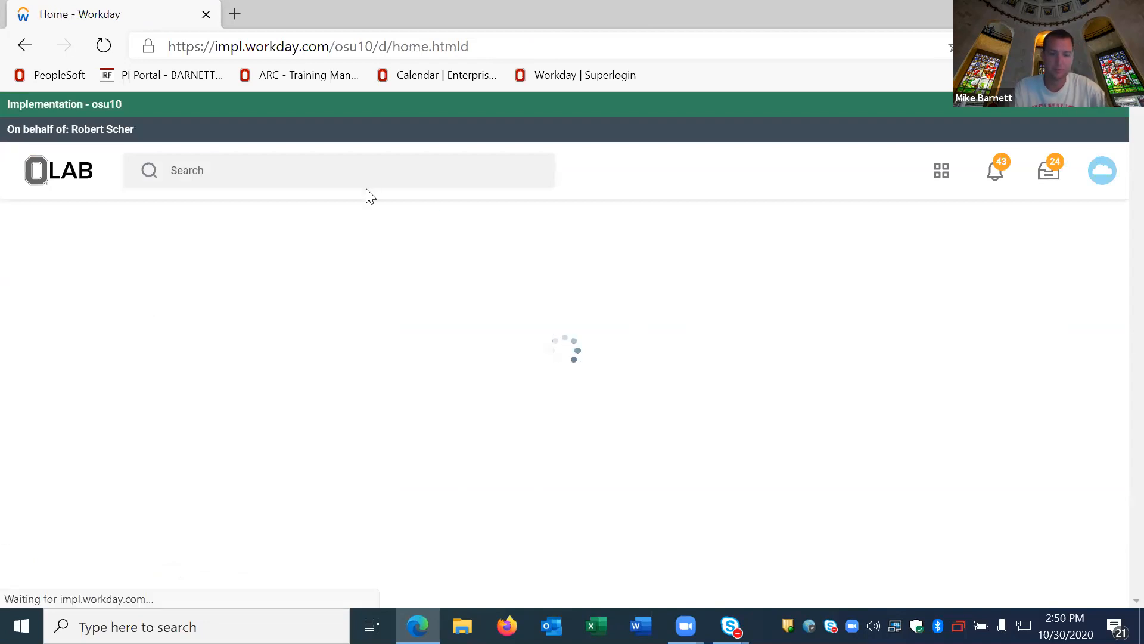
Step: Search for "find cus pay" and open the Find Customer Payments report
{"action": "left_click", "coordinate": [297, 173]}
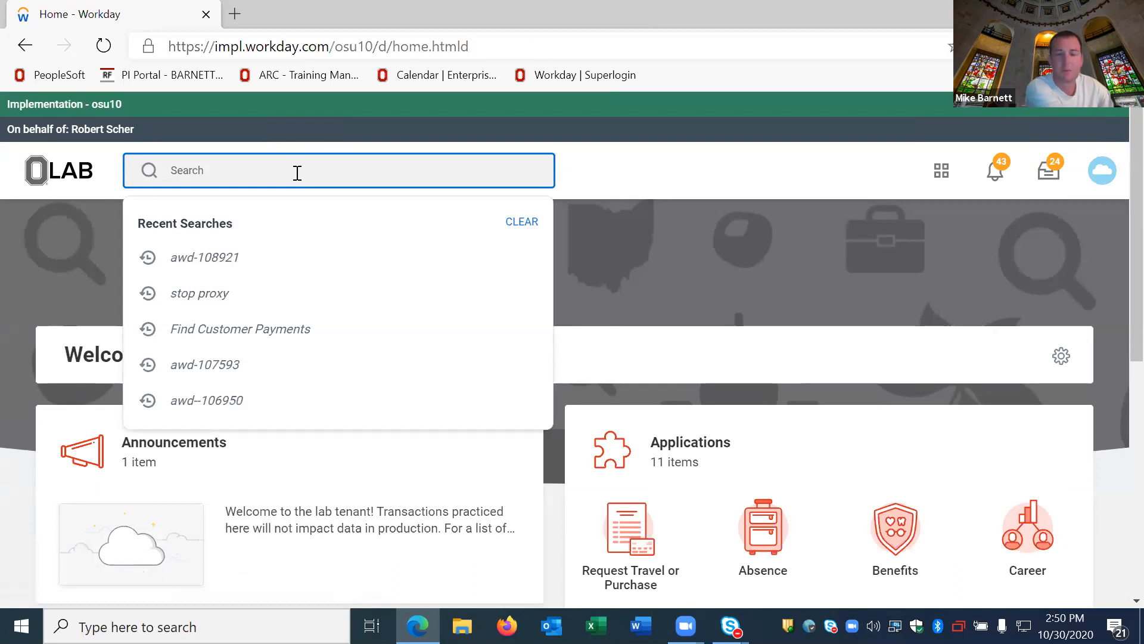
{"action": "type", "text": "find"}
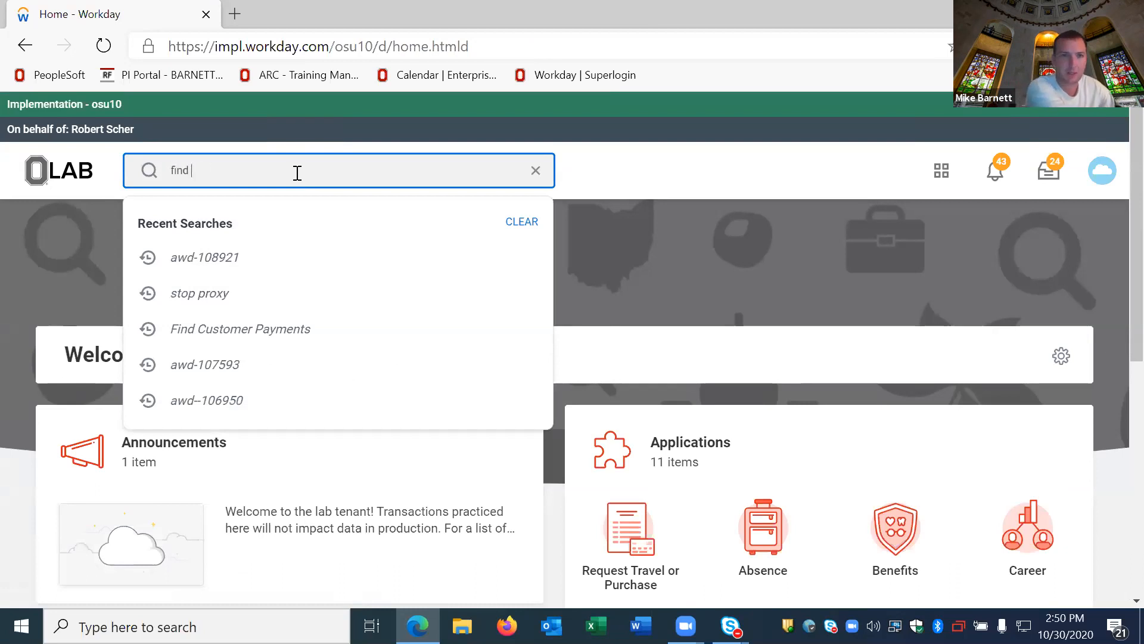
{"action": "type", "text": " cus pay"}
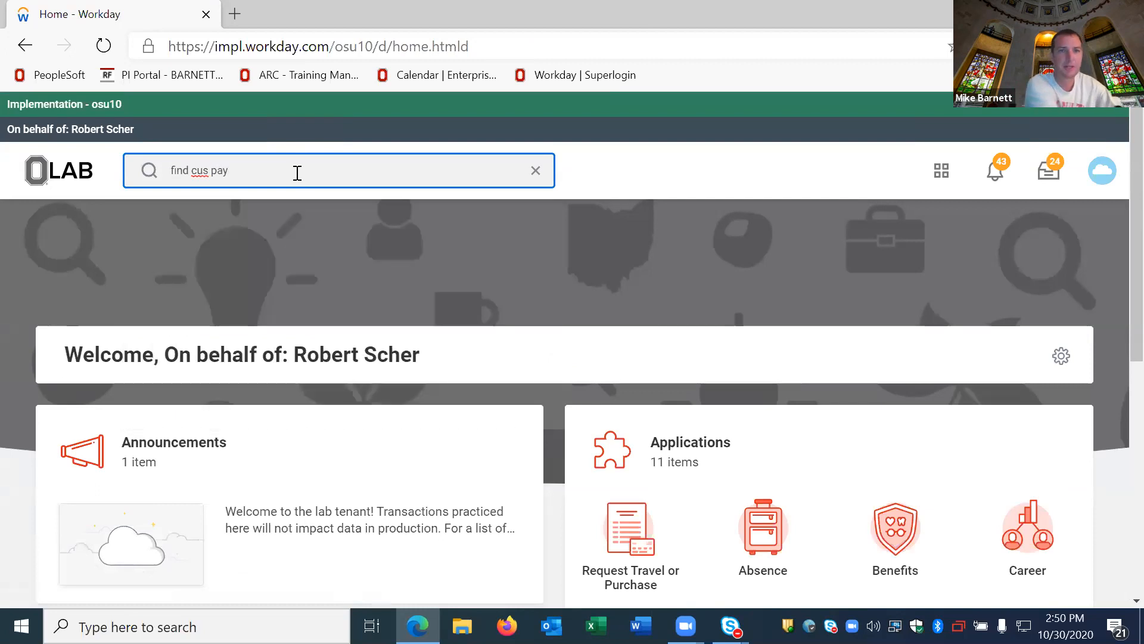
{"action": "key", "text": "Return"}
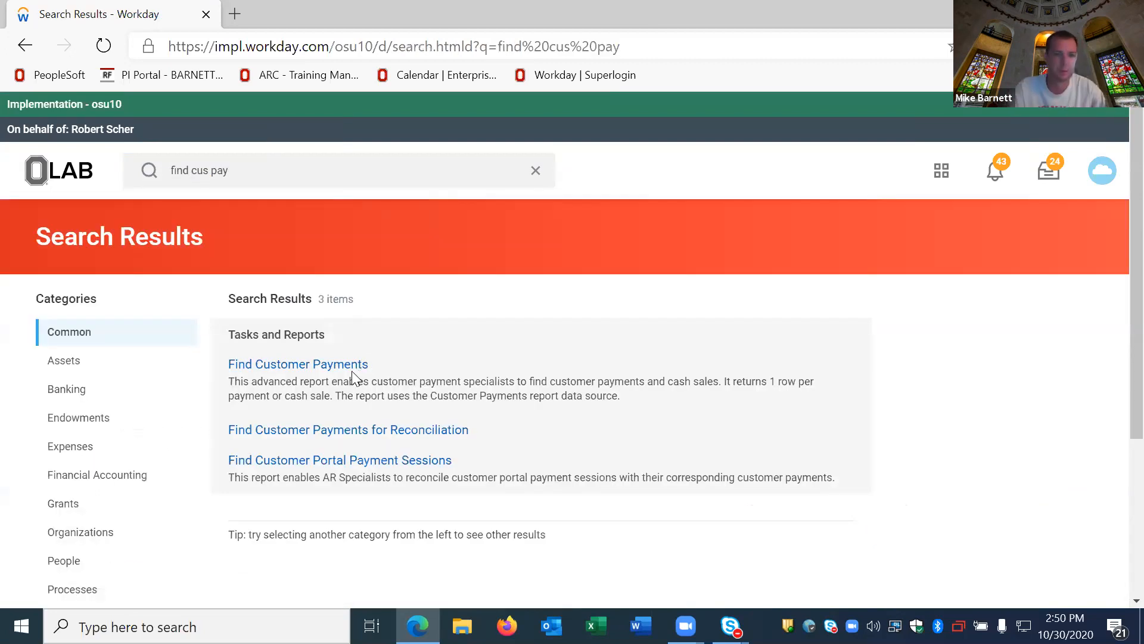
{"action": "left_click", "coordinate": [351, 364]}
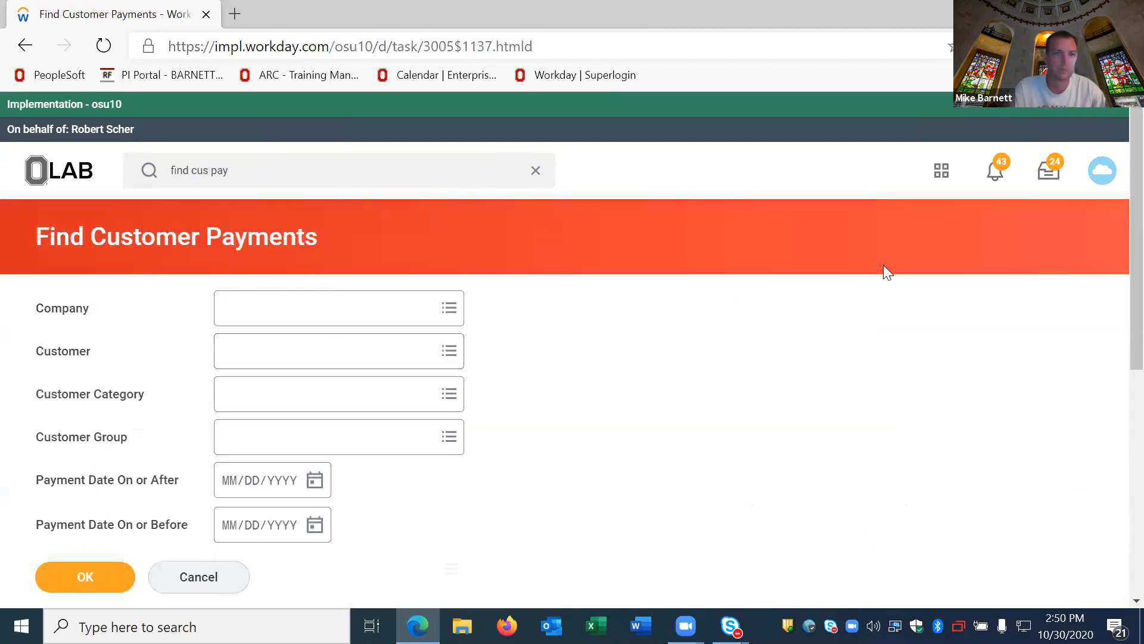
Step: Set the report's company filter to The Ohio State University
{"action": "left_click", "coordinate": [451, 325]}
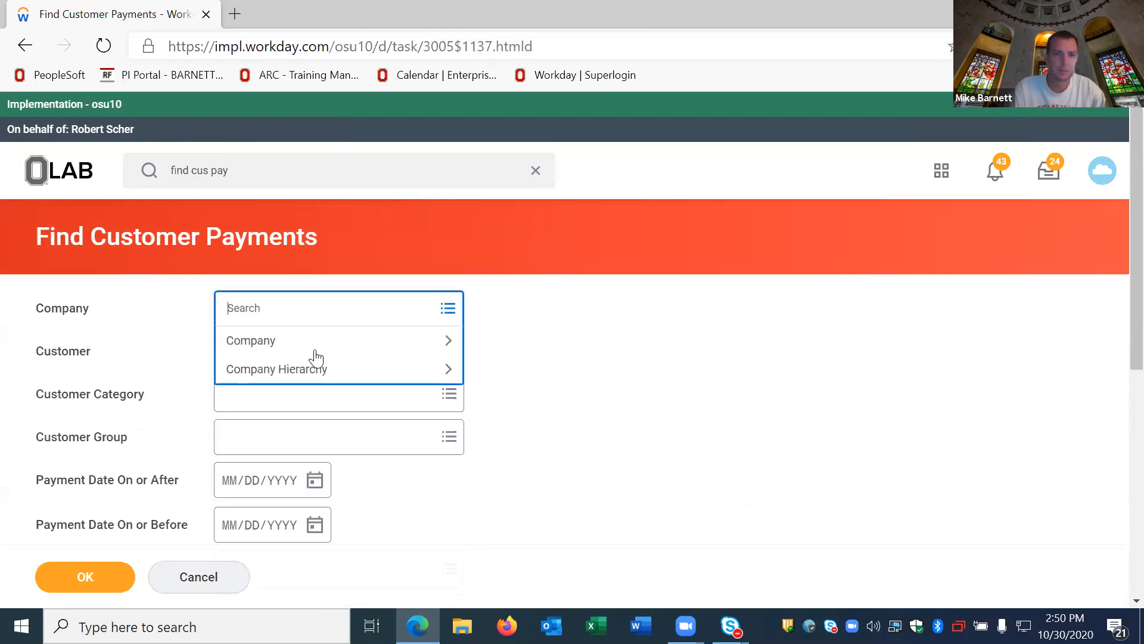
{"action": "left_click", "coordinate": [304, 339]}
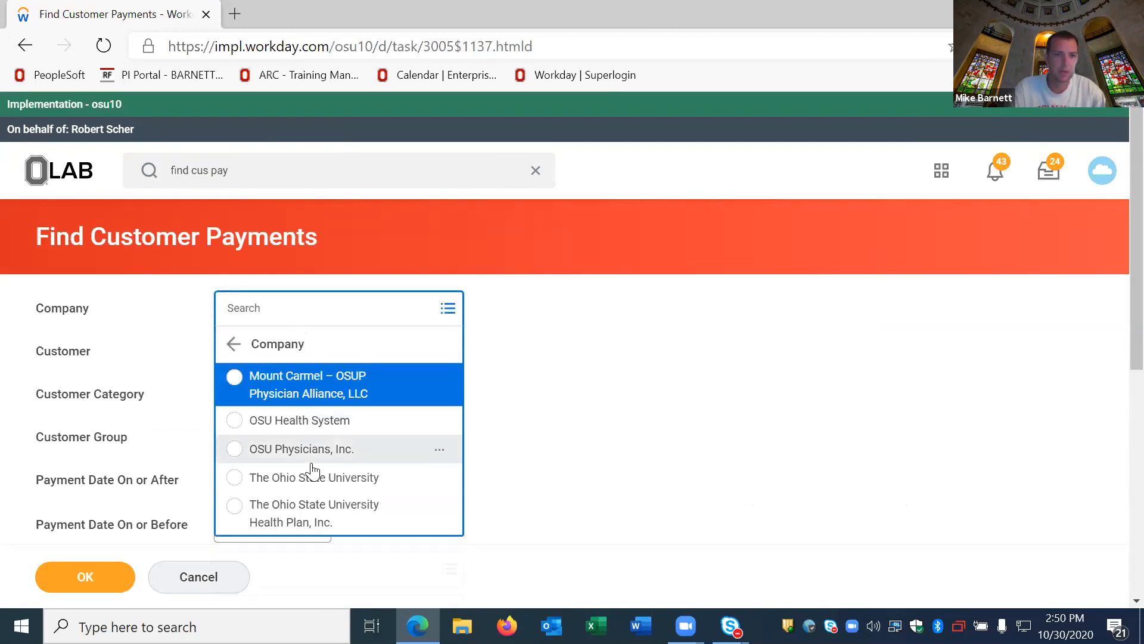
{"action": "left_click", "coordinate": [412, 473]}
{"action": "left_click", "coordinate": [623, 388]}
Step: Set Payment Date On or After to 10/30/2020, run the report and review the listed customer payments
{"action": "scroll", "coordinate": [243, 531], "scroll_direction": "down", "scroll_amount": 3}
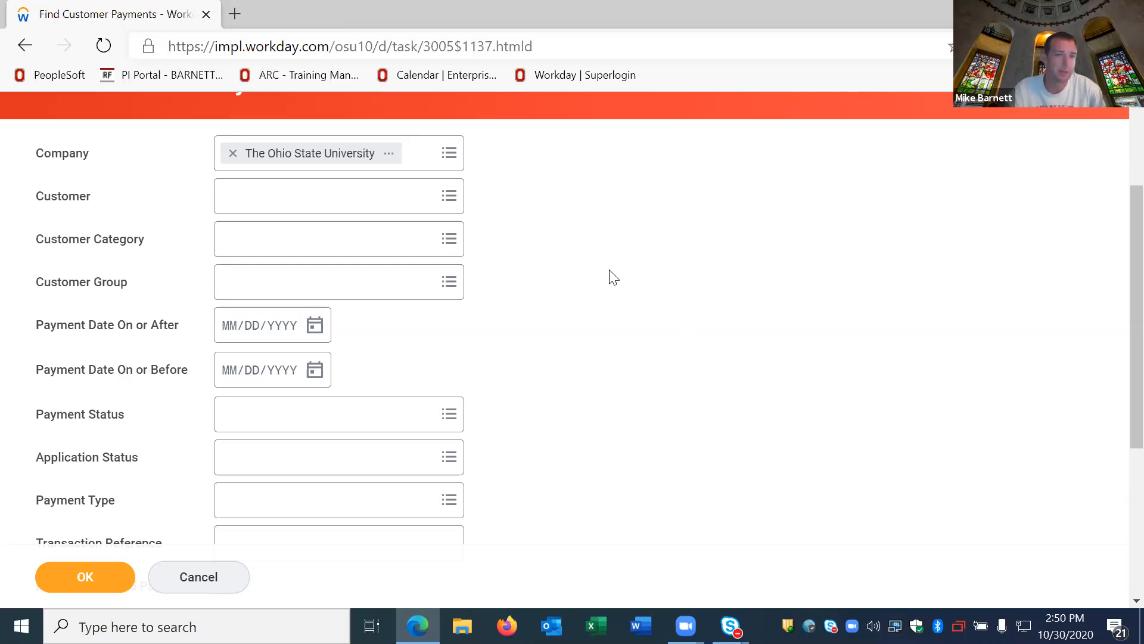
{"action": "scroll", "coordinate": [378, 260], "scroll_direction": "down", "scroll_amount": 1}
{"action": "left_click", "coordinate": [314, 247]}
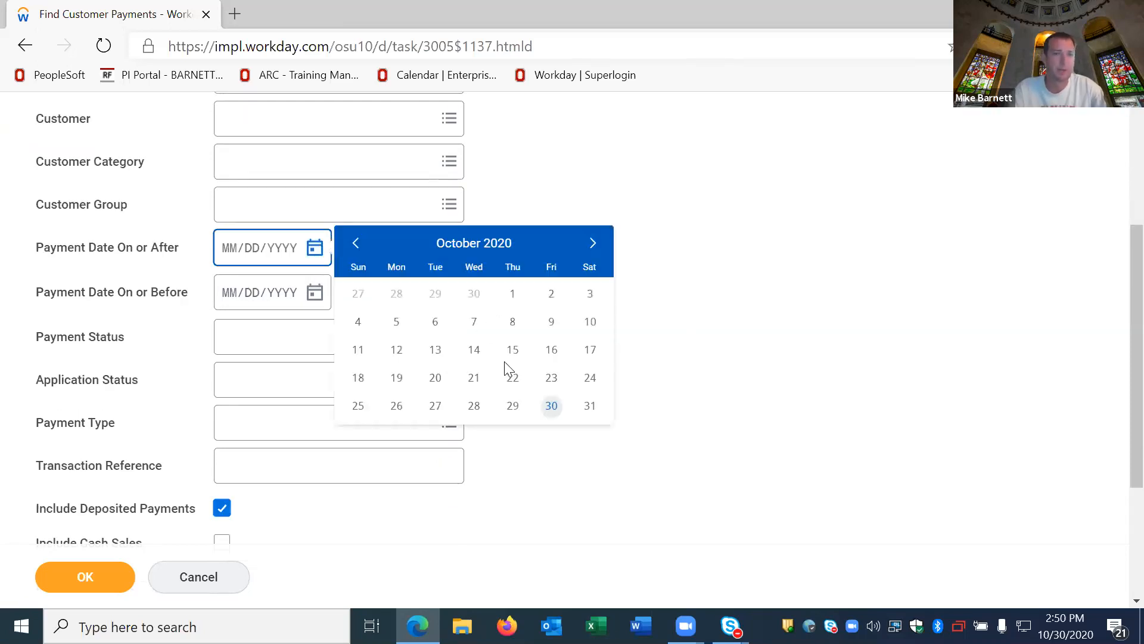
{"action": "left_click", "coordinate": [551, 405]}
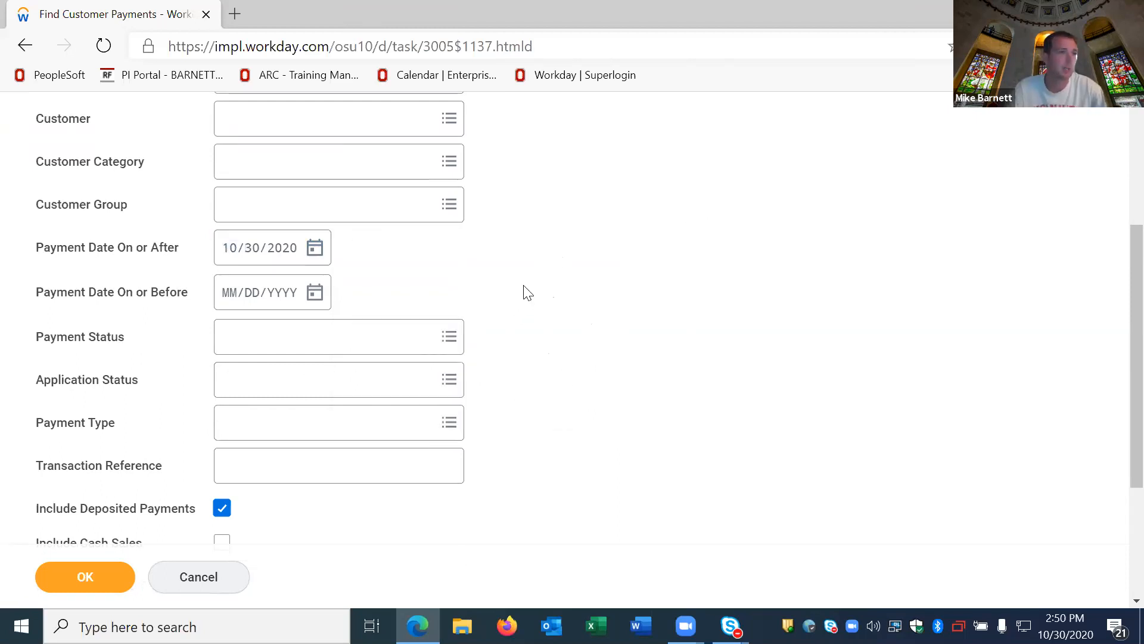
{"action": "scroll", "coordinate": [197, 439], "scroll_direction": "down", "scroll_amount": 3}
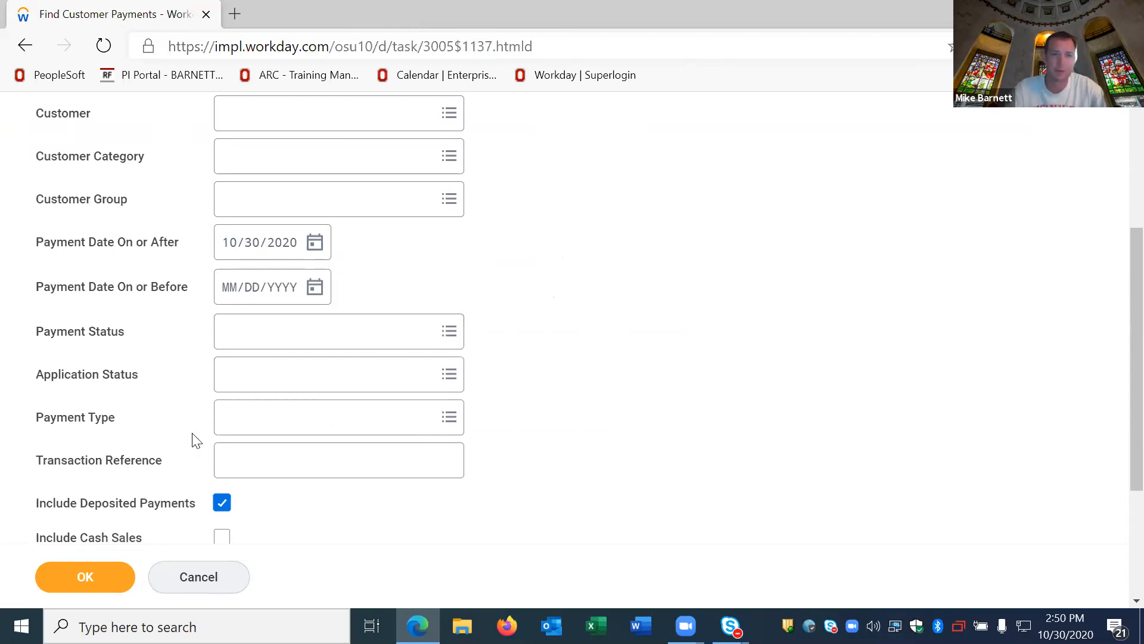
{"action": "left_click", "coordinate": [87, 578]}
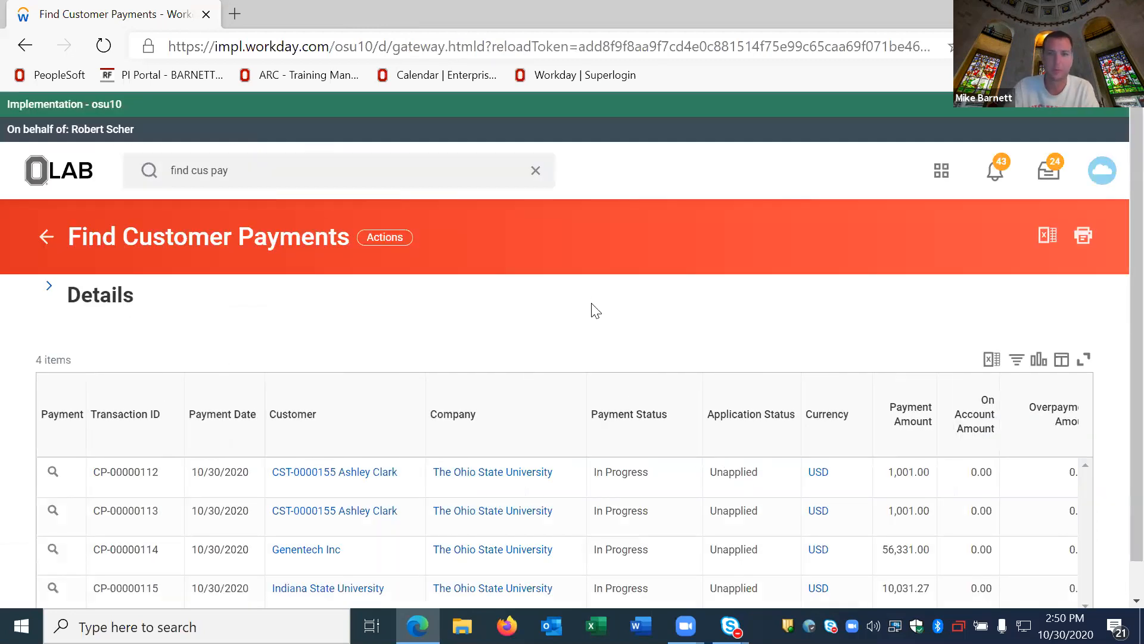
{"action": "scroll", "coordinate": [596, 310], "scroll_direction": "down", "scroll_amount": 1}
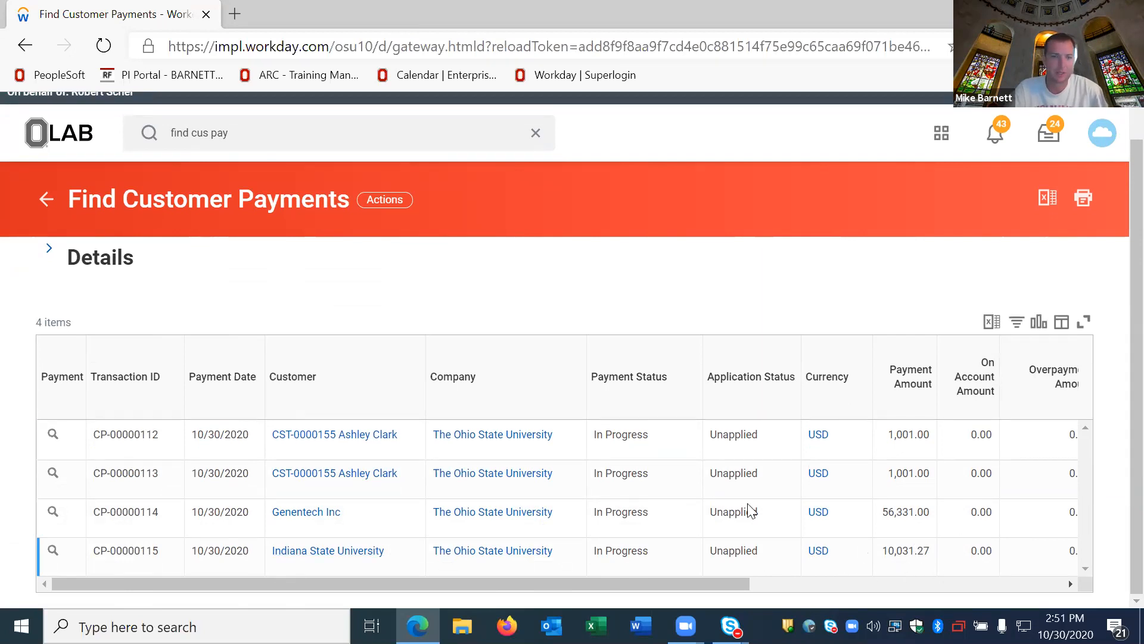
Step: Open the Indiana State University payment from the customer payments list for editing
{"action": "mouse_move", "coordinate": [71, 558]}
{"action": "left_click", "coordinate": [69, 551]}
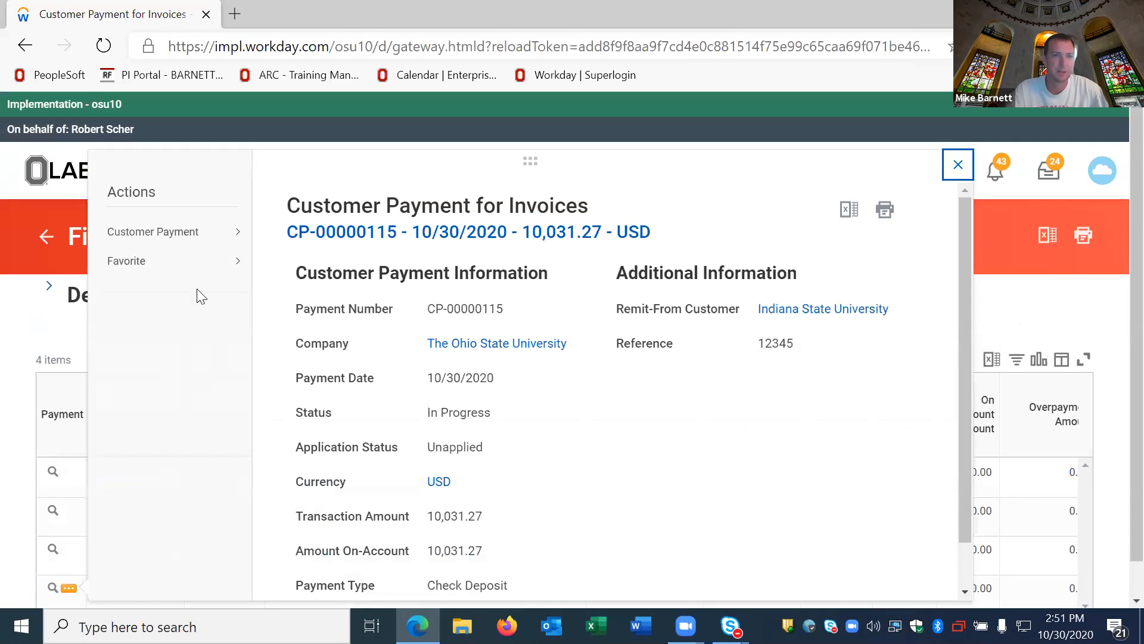
{"action": "mouse_move", "coordinate": [156, 238]}
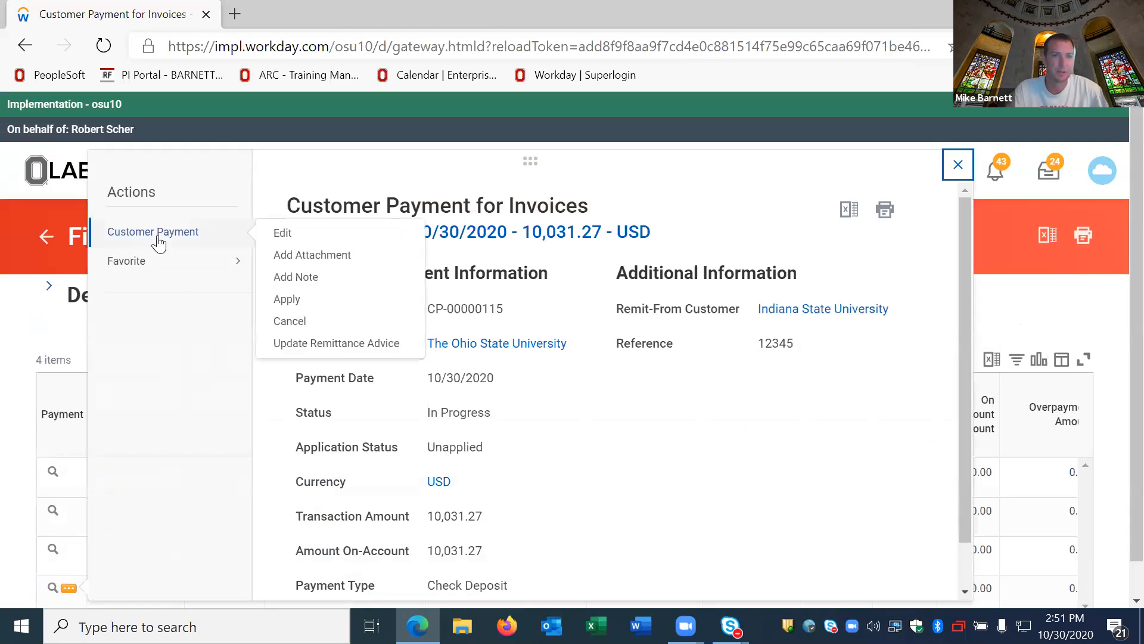
{"action": "left_click", "coordinate": [303, 235]}
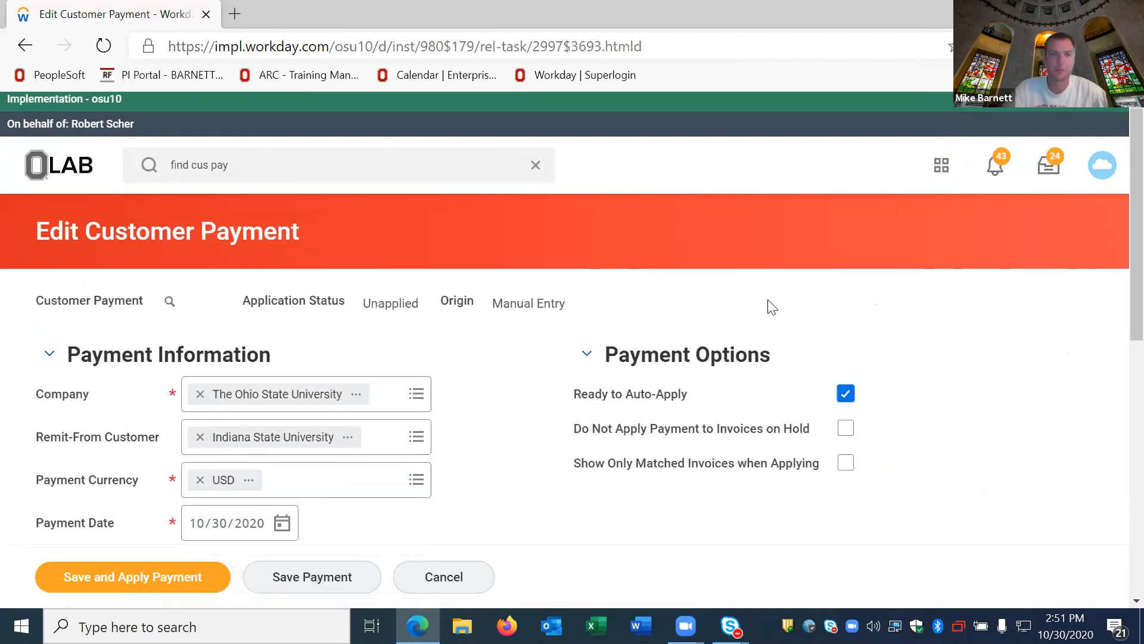
Step: Review the payment information and remittance advice, then save the payment and proceed to applying it
{"action": "scroll", "coordinate": [365, 235], "scroll_direction": "down", "scroll_amount": 3}
{"action": "scroll", "coordinate": [123, 307], "scroll_direction": "down", "scroll_amount": 3}
{"action": "scroll", "coordinate": [174, 461], "scroll_direction": "up", "scroll_amount": 1}
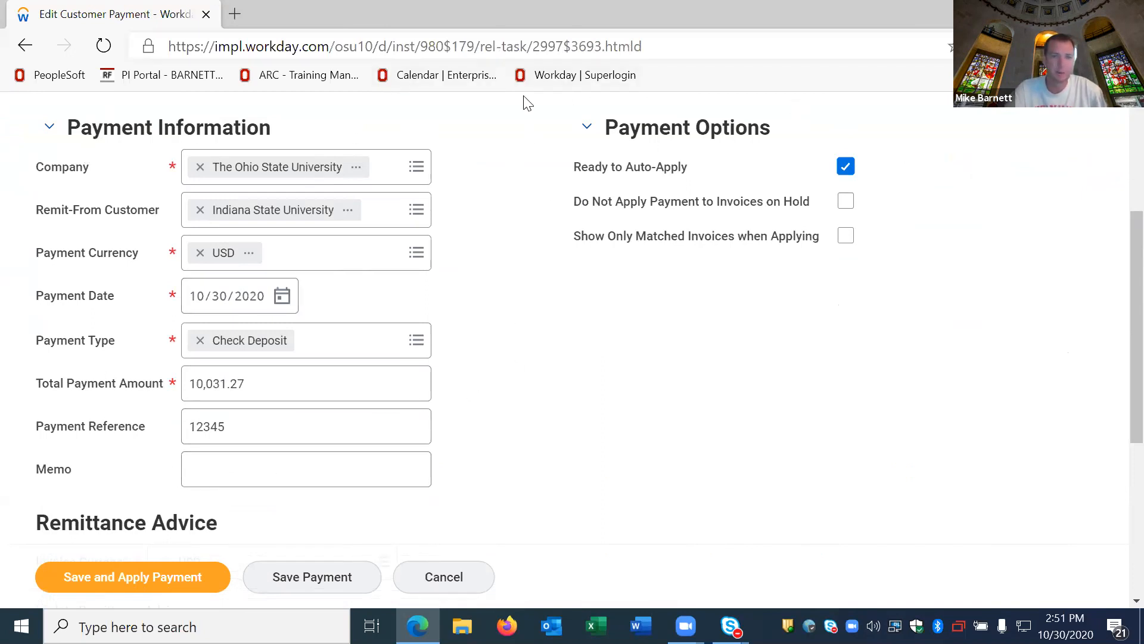
{"action": "scroll", "coordinate": [265, 212], "scroll_direction": "down", "scroll_amount": 2}
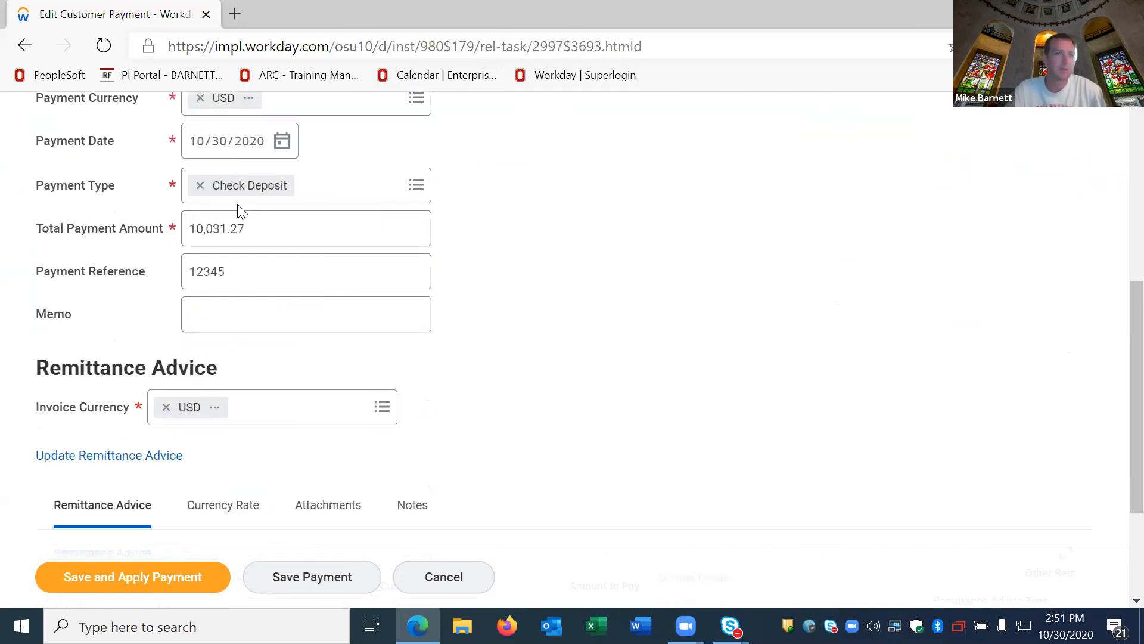
{"action": "scroll", "coordinate": [107, 317], "scroll_direction": "down", "scroll_amount": 2}
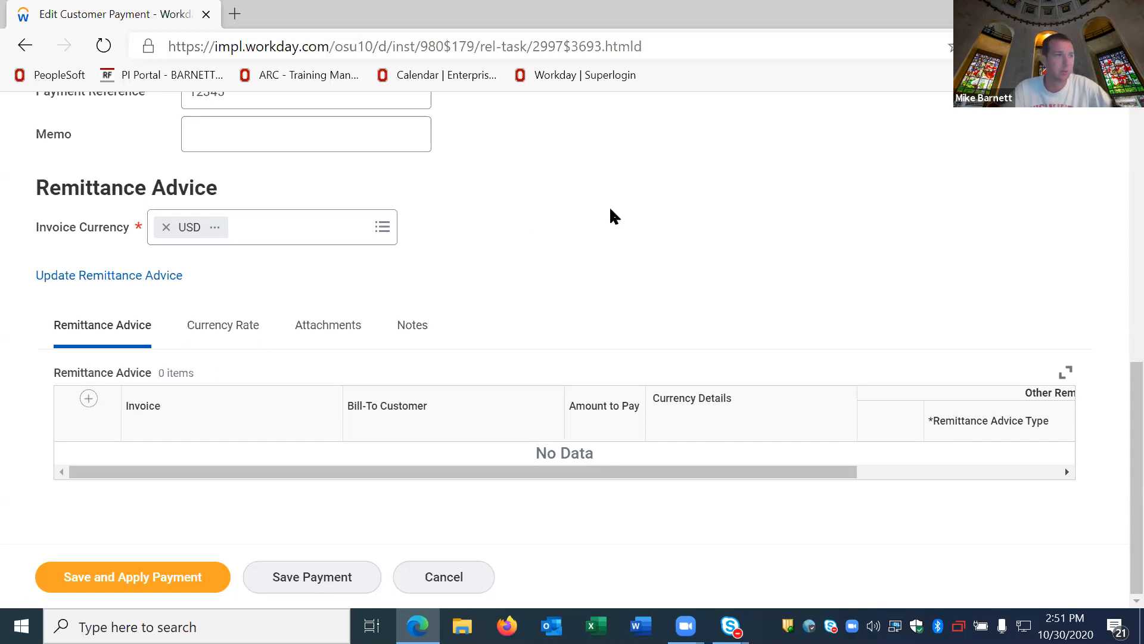
{"action": "left_click", "coordinate": [133, 581]}
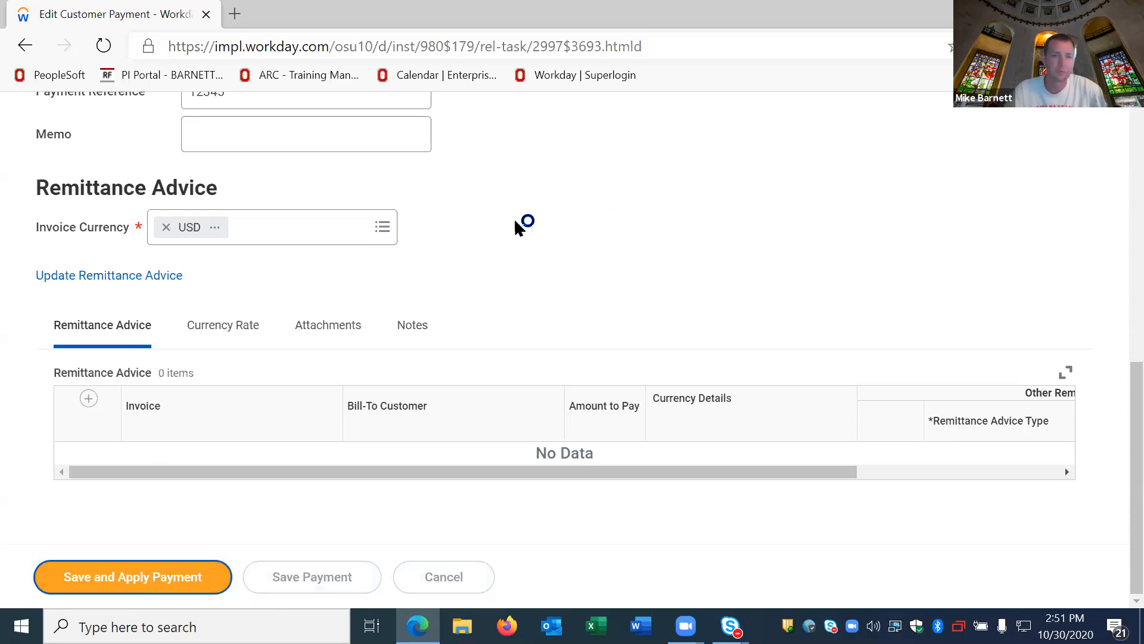
Step: Review the payment application details and select the 10/30/2020 invoice for 10,031.27 USD to receive the payment
{"action": "scroll", "coordinate": [170, 308], "scroll_direction": "down", "scroll_amount": 4}
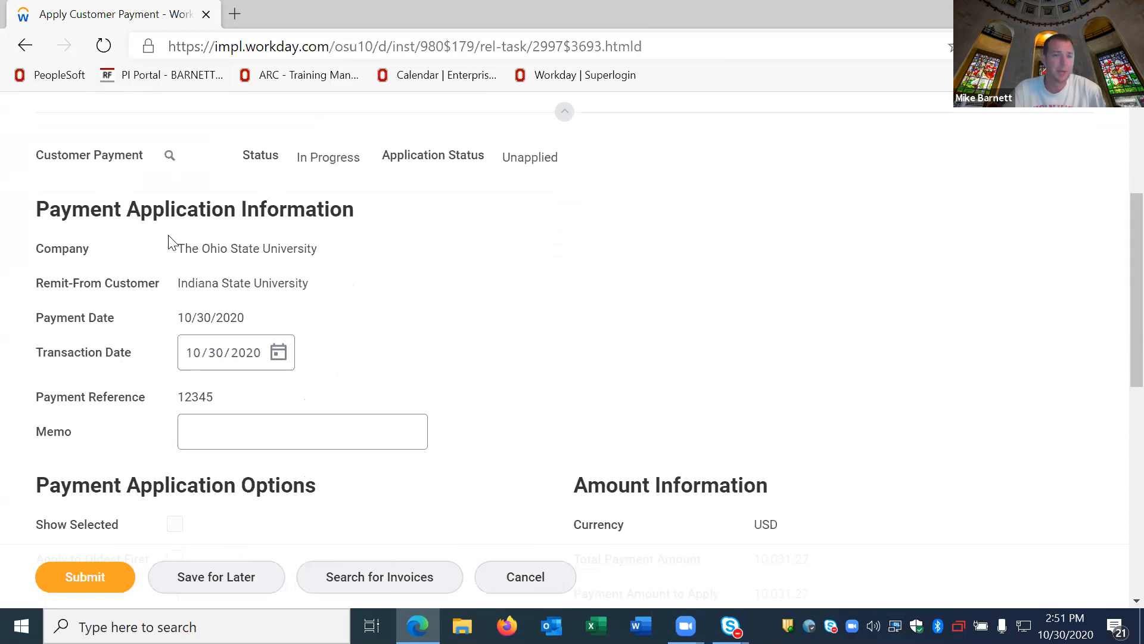
{"action": "scroll", "coordinate": [169, 241], "scroll_direction": "down", "scroll_amount": 2}
{"action": "scroll", "coordinate": [232, 125], "scroll_direction": "up", "scroll_amount": 1}
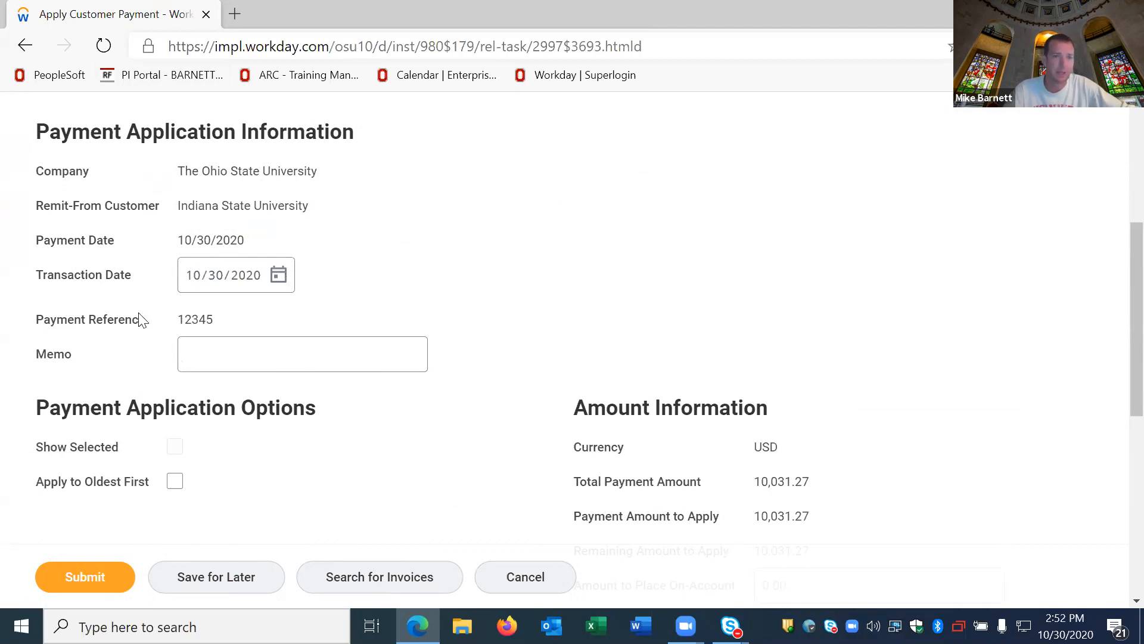
{"action": "left_click", "coordinate": [266, 362]}
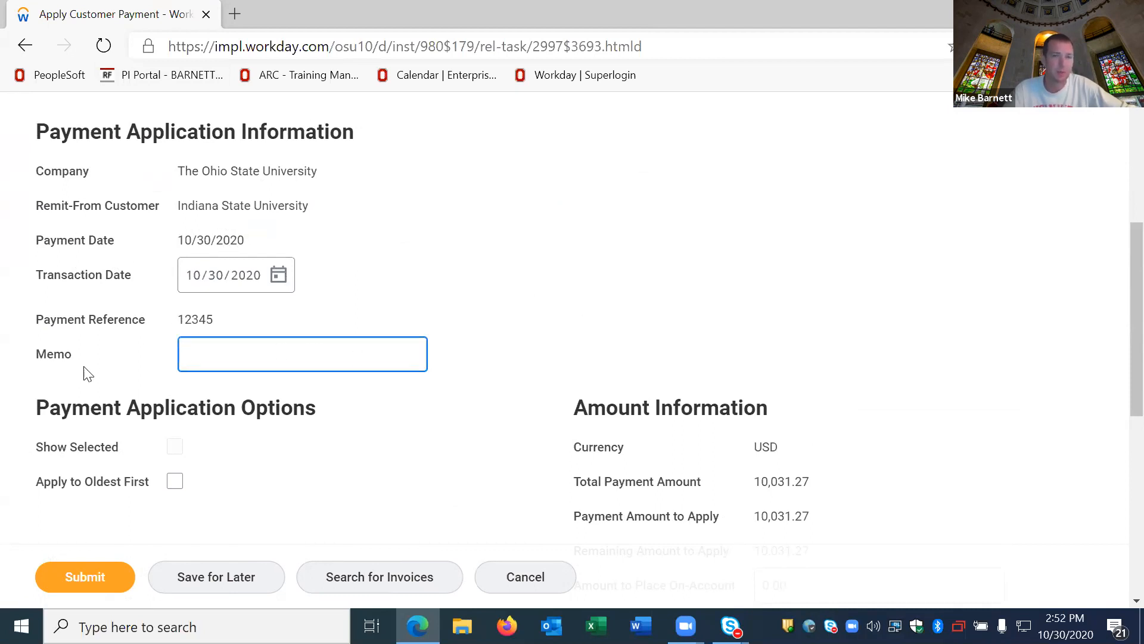
{"action": "scroll", "coordinate": [324, 340], "scroll_direction": "down", "scroll_amount": 2}
{"action": "scroll", "coordinate": [378, 281], "scroll_direction": "down", "scroll_amount": 2}
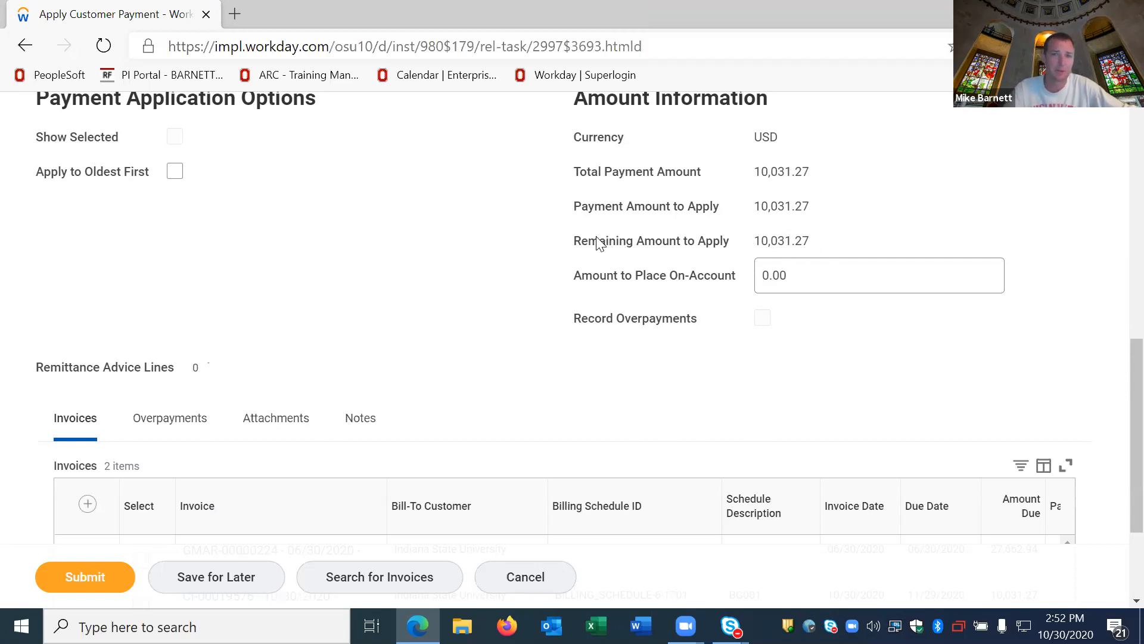
{"action": "scroll", "coordinate": [383, 191], "scroll_direction": "down", "scroll_amount": 3}
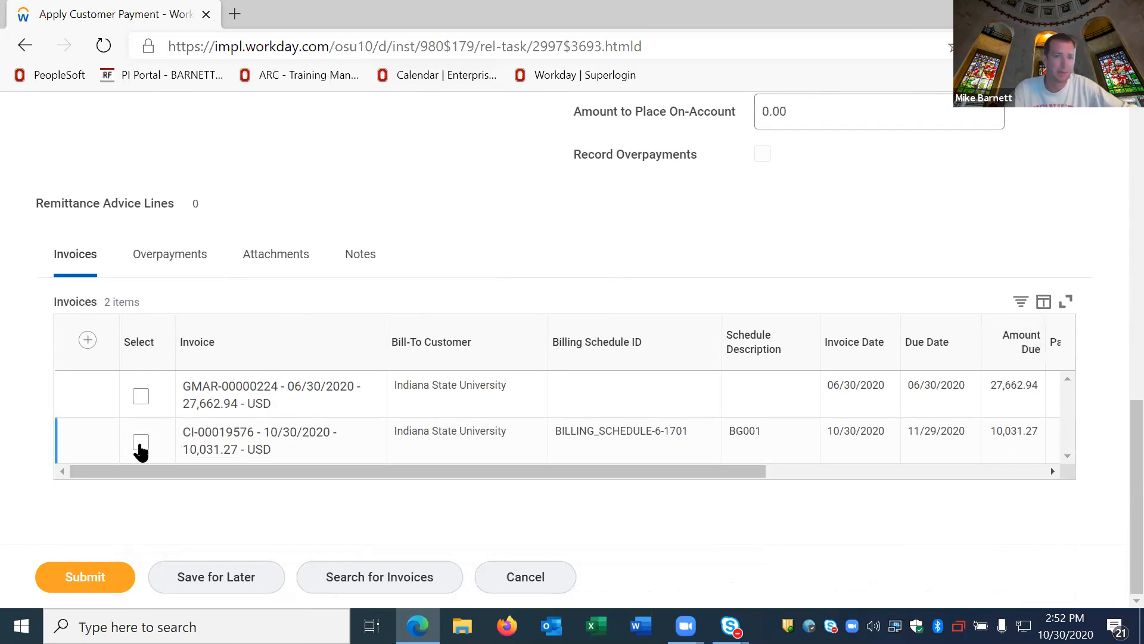
{"action": "left_click", "coordinate": [186, 440]}
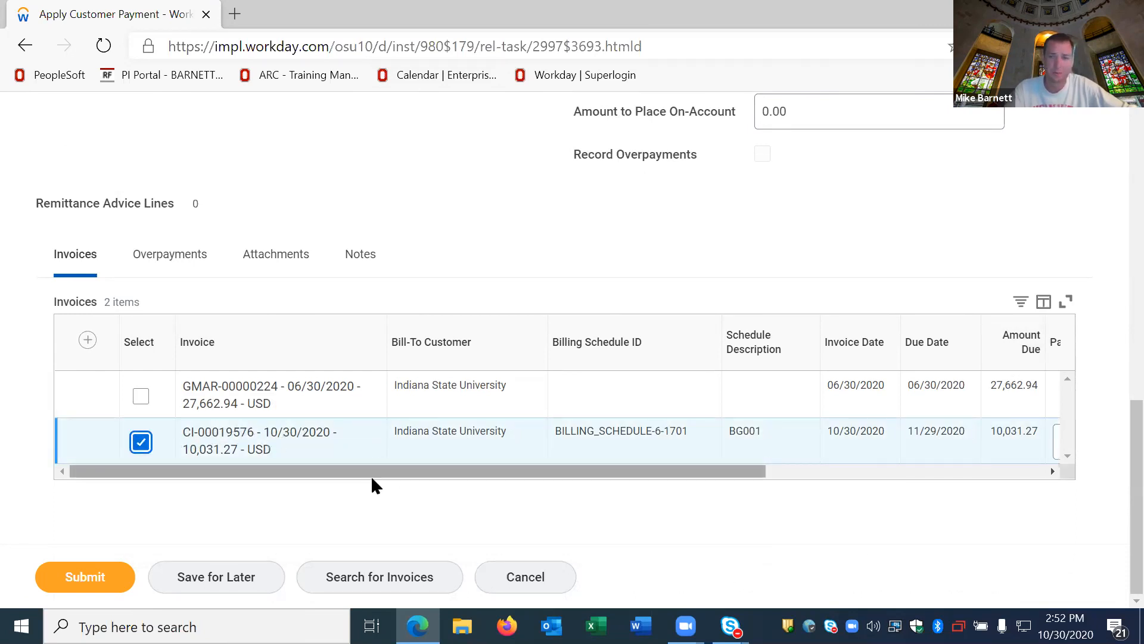
Step: Check the selected invoice's payment amount and the remaining amount to apply, then submit the payment application and finish the process
{"action": "left_click_drag", "start_coordinate": [362, 471], "coordinate": [675, 461]}
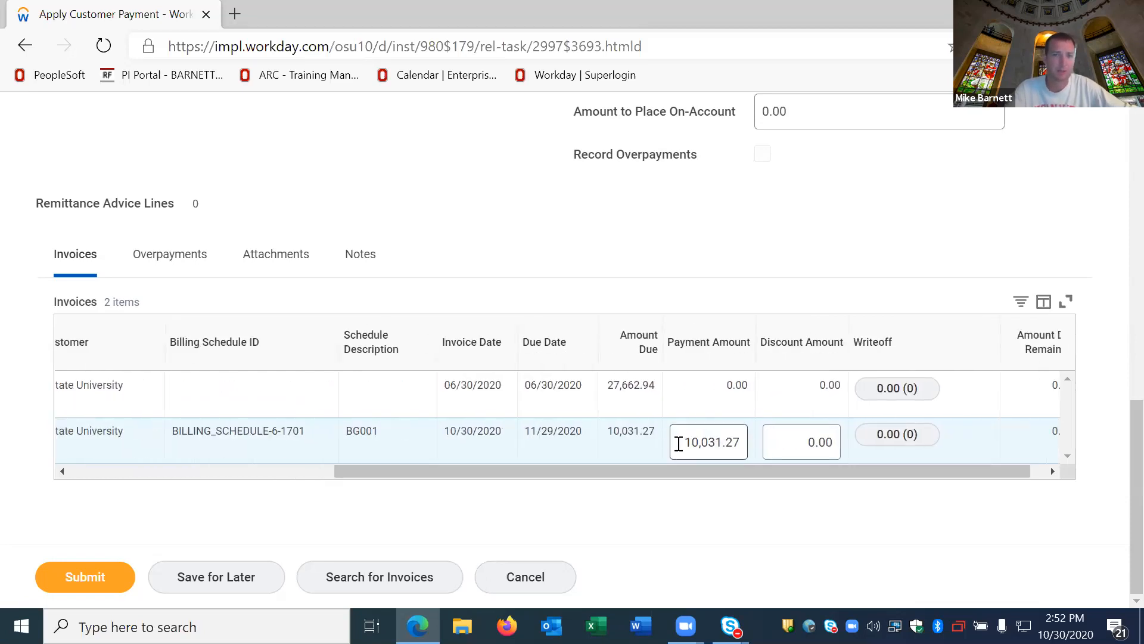
{"action": "left_click", "coordinate": [683, 445]}
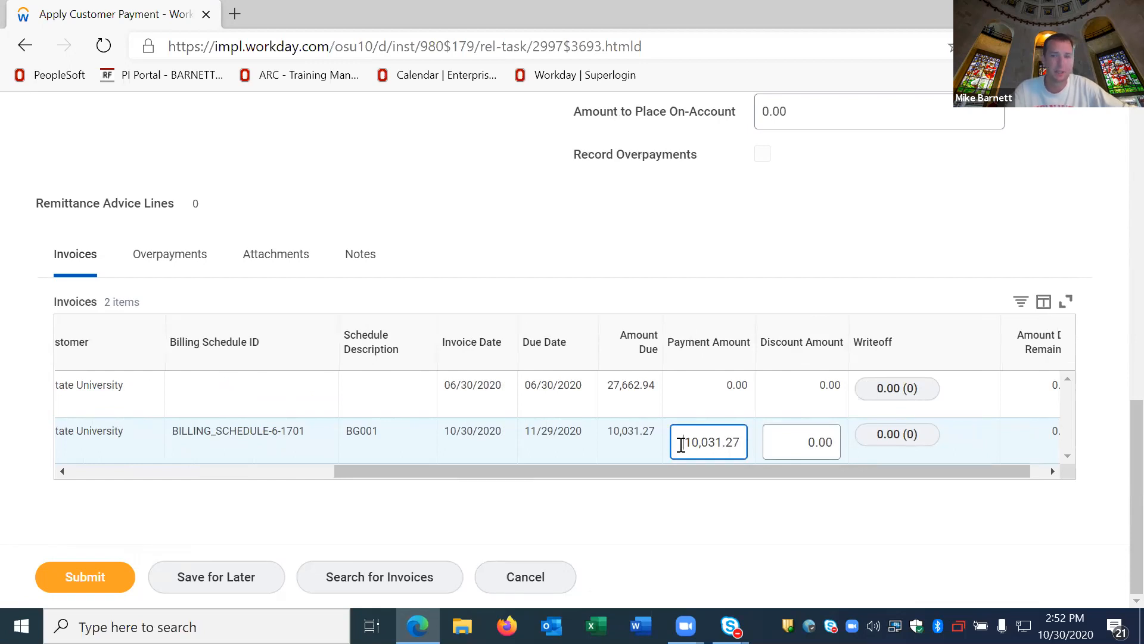
{"action": "left_click_drag", "start_coordinate": [727, 471], "coordinate": [534, 471]}
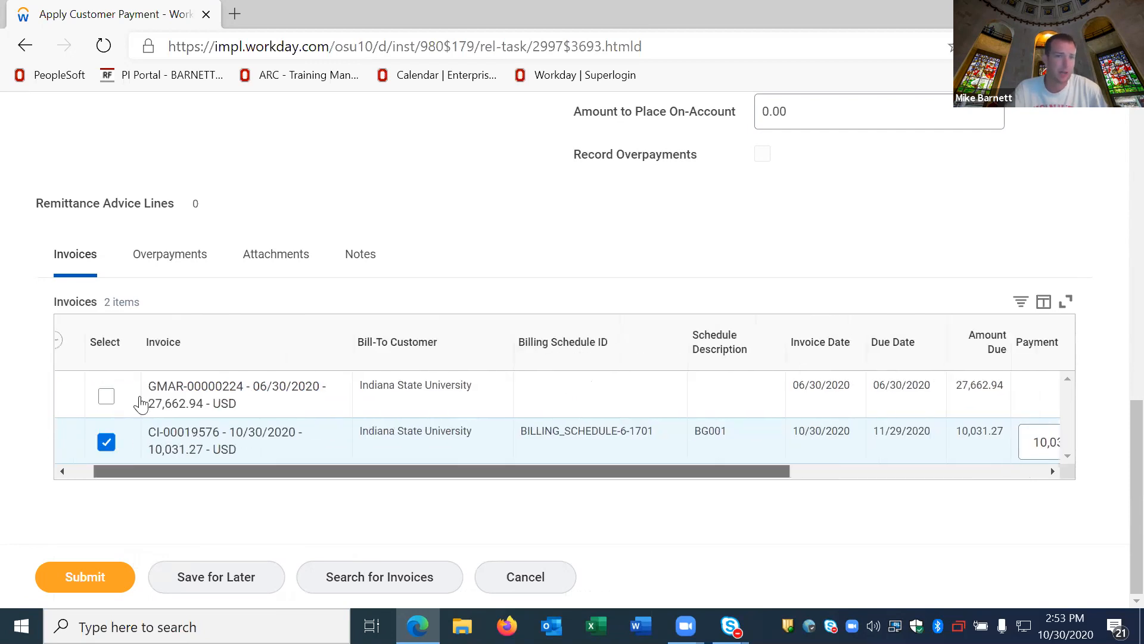
{"action": "left_click_drag", "start_coordinate": [153, 471], "coordinate": [778, 465]}
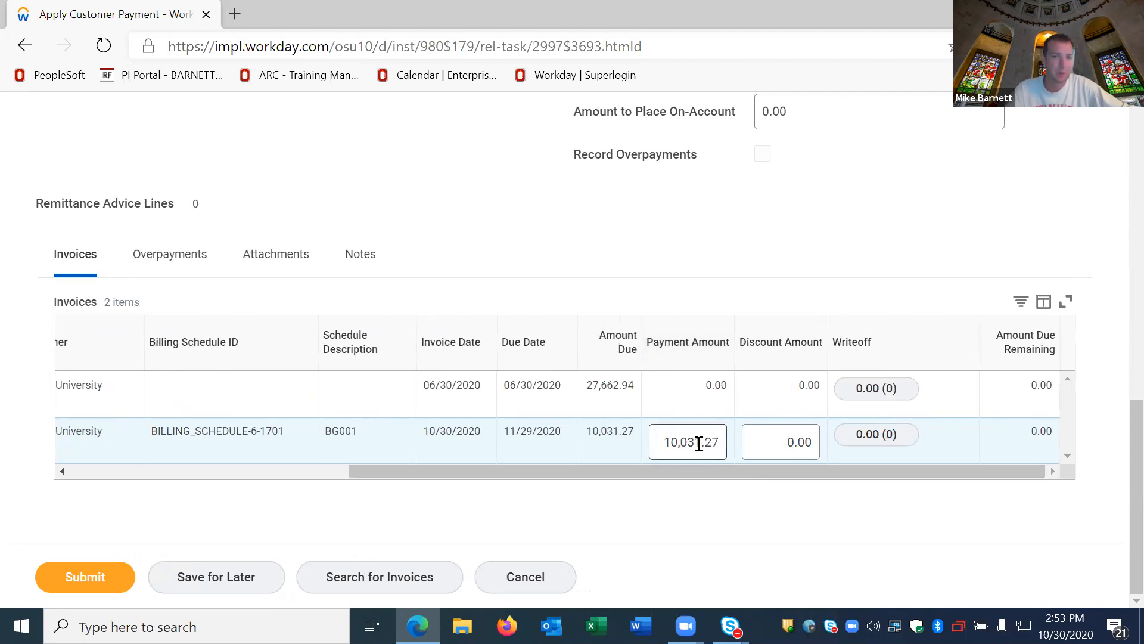
{"action": "scroll", "coordinate": [653, 324], "scroll_direction": "up", "scroll_amount": 4}
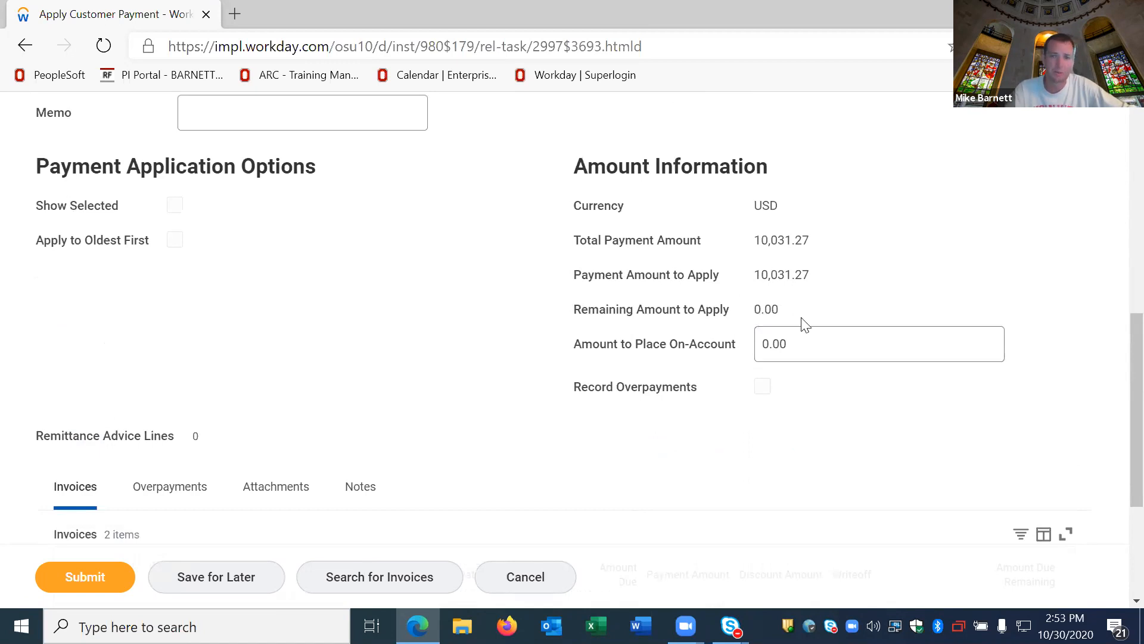
{"action": "scroll", "coordinate": [655, 290], "scroll_direction": "down", "scroll_amount": 3}
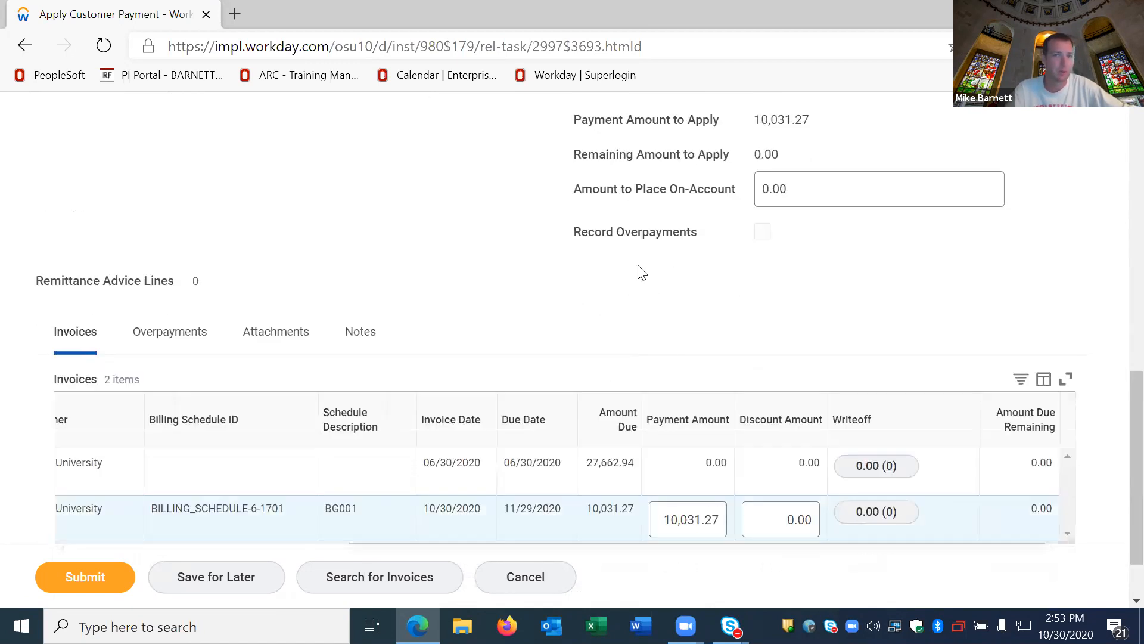
{"action": "scroll", "coordinate": [641, 272], "scroll_direction": "down", "scroll_amount": 2}
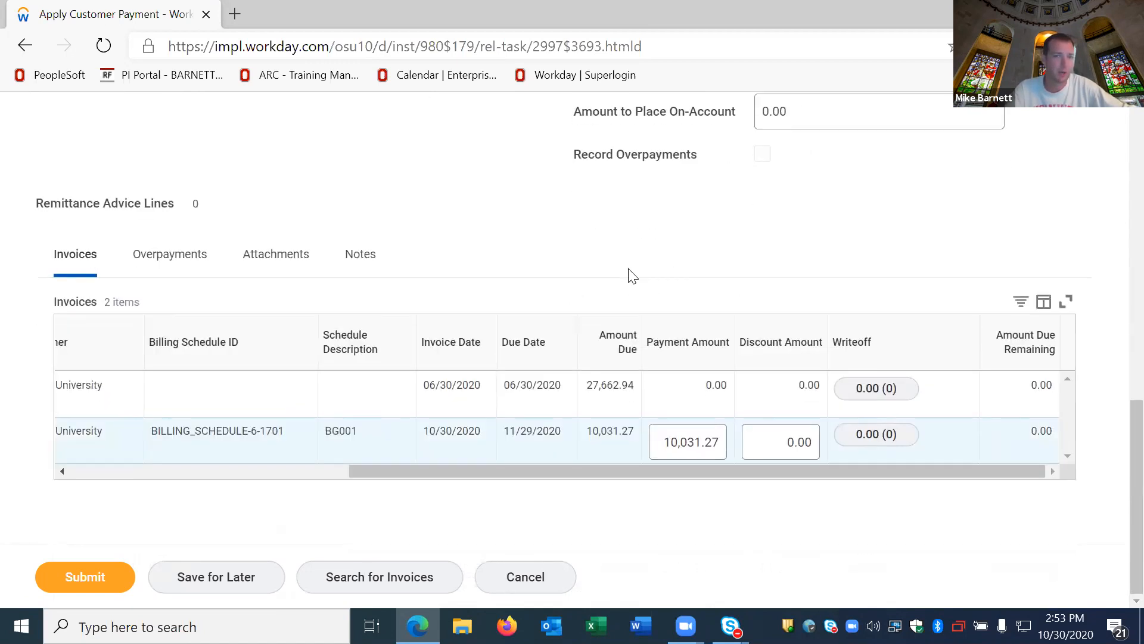
{"action": "left_click", "coordinate": [77, 583]}
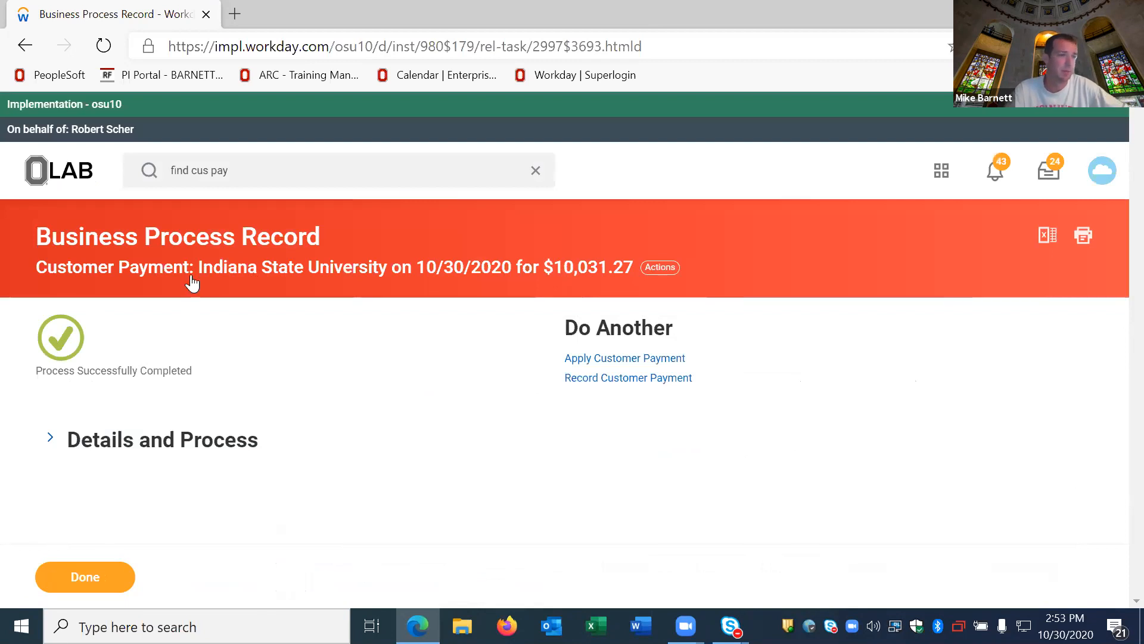
{"action": "left_click", "coordinate": [109, 578]}
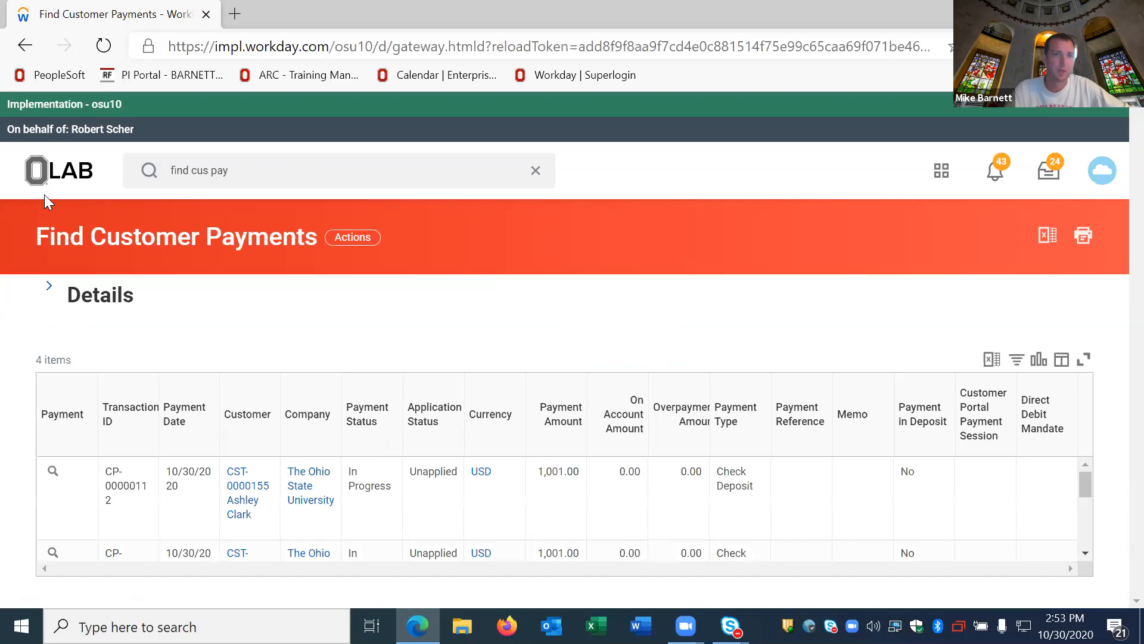
Step: Search for "awd-102664" and open the Indiana State University award from the Grants results
{"action": "type", "text": "awd-"}
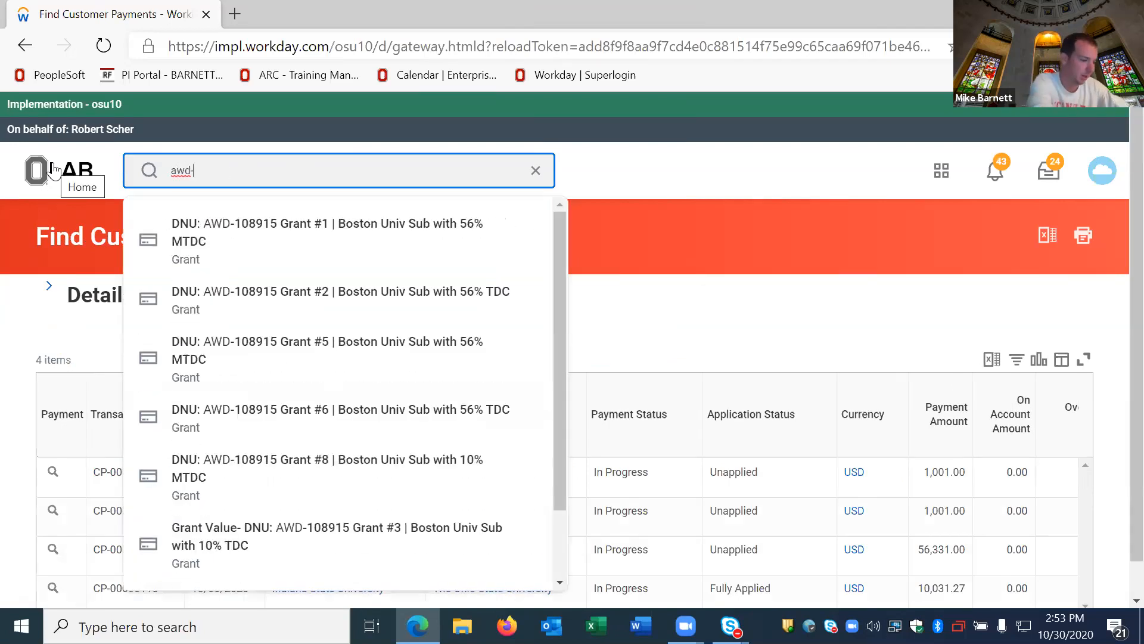
{"action": "type", "text": "102664"}
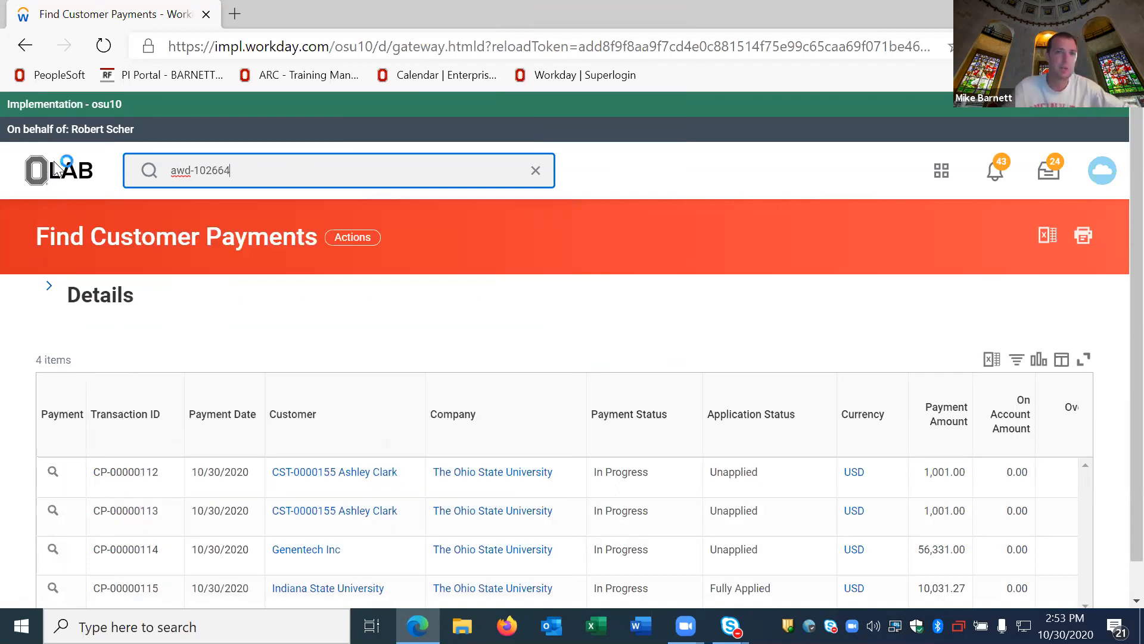
{"action": "key", "text": "Return"}
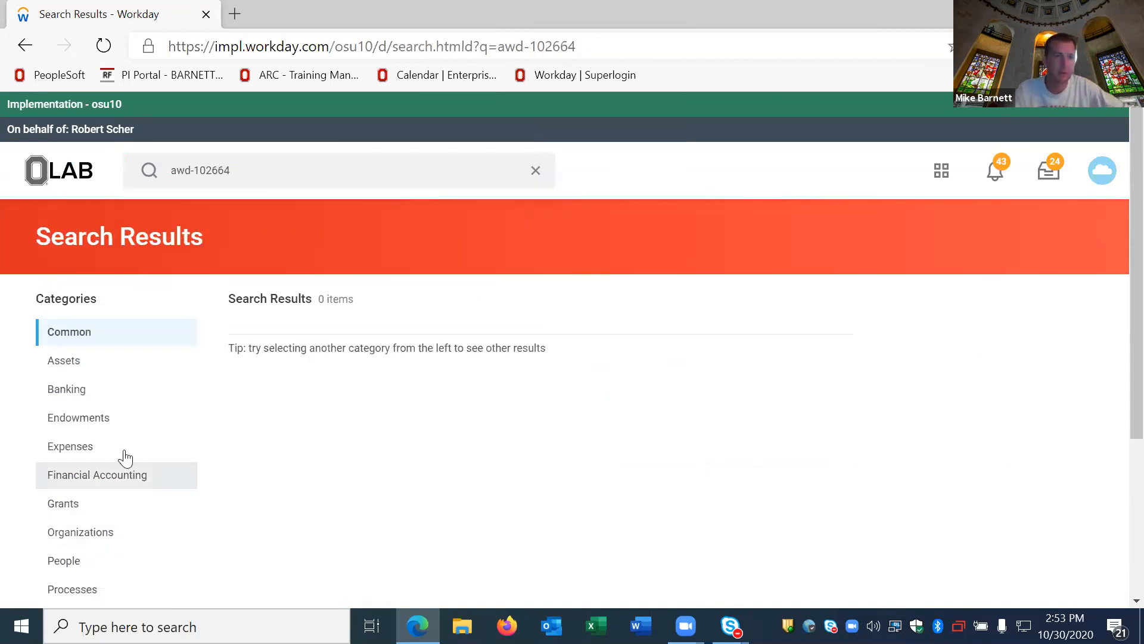
{"action": "left_click", "coordinate": [73, 504]}
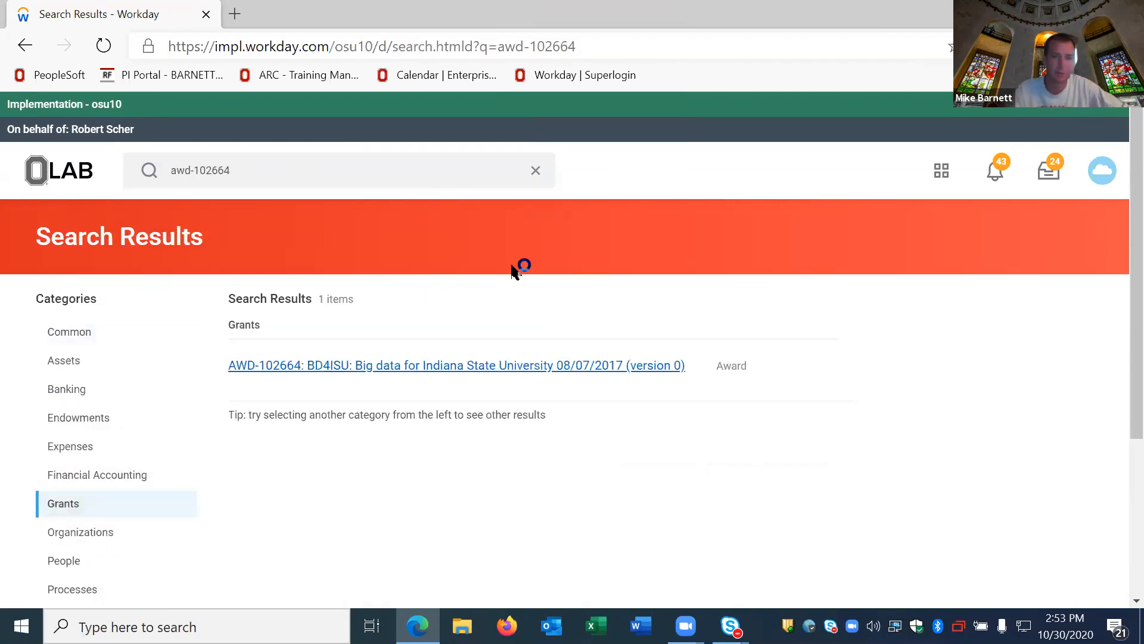
{"action": "left_click", "coordinate": [315, 365]}
Step: Open the award's sponsor invoices under its billing and receivables and examine their amounts due and payment details
{"action": "scroll", "coordinate": [179, 390], "scroll_direction": "down", "scroll_amount": 3}
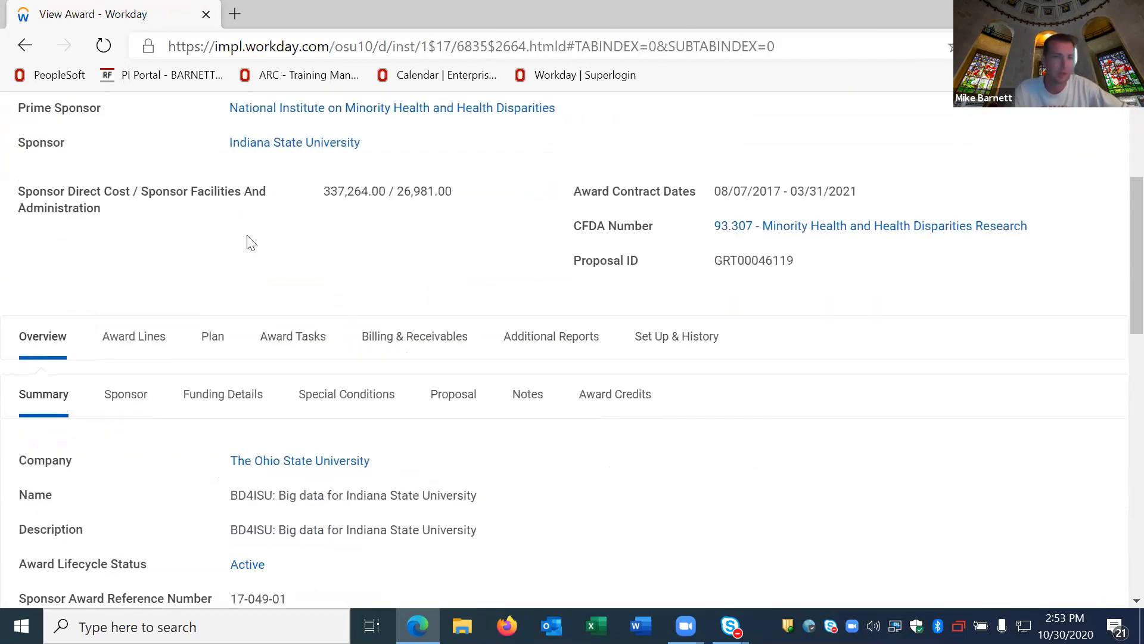
{"action": "scroll", "coordinate": [414, 420], "scroll_direction": "up", "scroll_amount": 1}
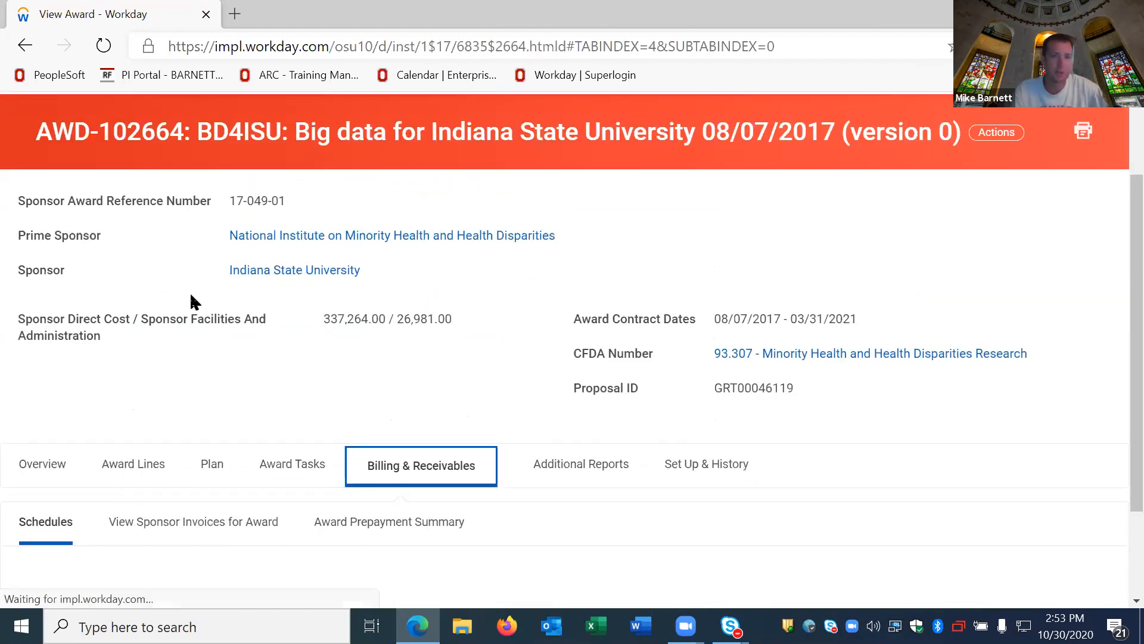
{"action": "scroll", "coordinate": [149, 286], "scroll_direction": "down", "scroll_amount": 2}
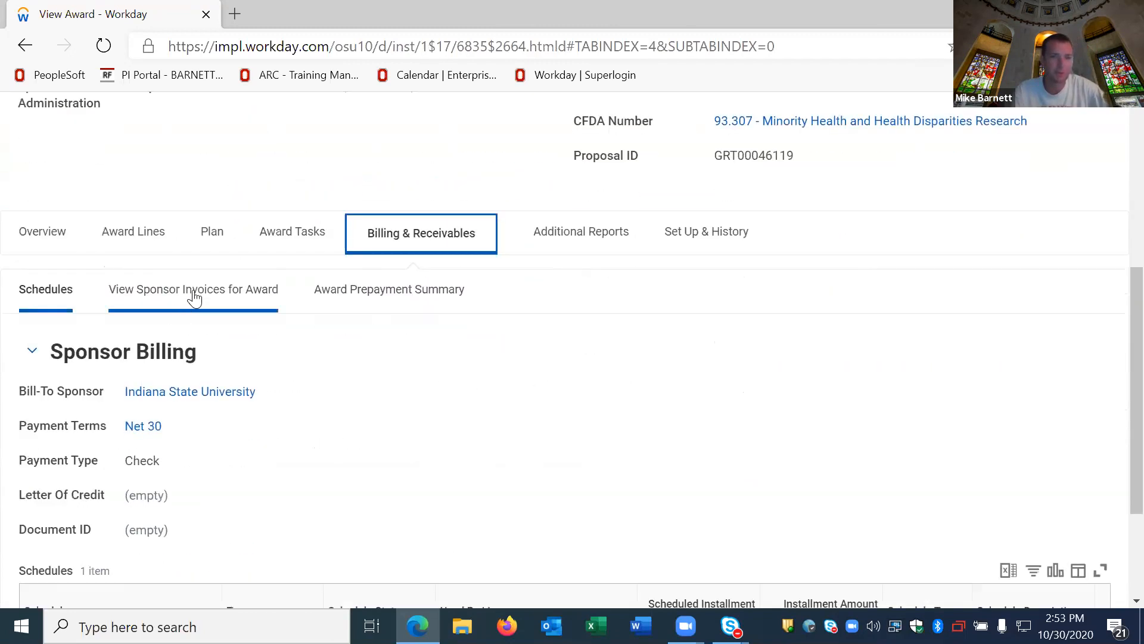
{"action": "left_click", "coordinate": [192, 294]}
{"action": "scroll", "coordinate": [160, 283], "scroll_direction": "down", "scroll_amount": 2}
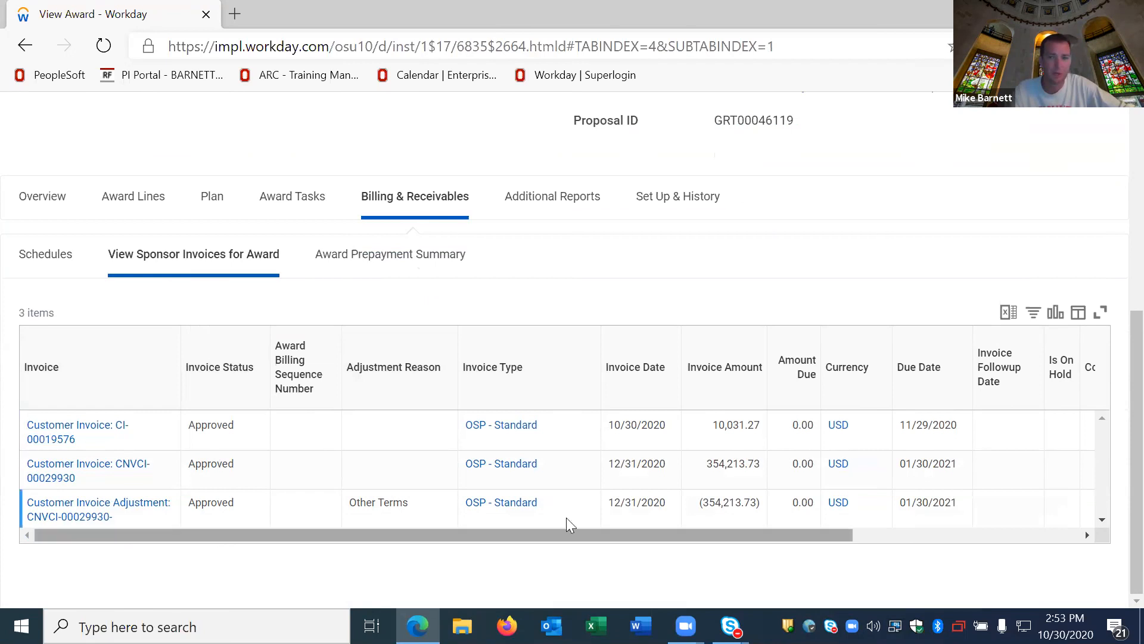
{"action": "scroll", "coordinate": [566, 517], "scroll_direction": "right", "scroll_amount": 3}
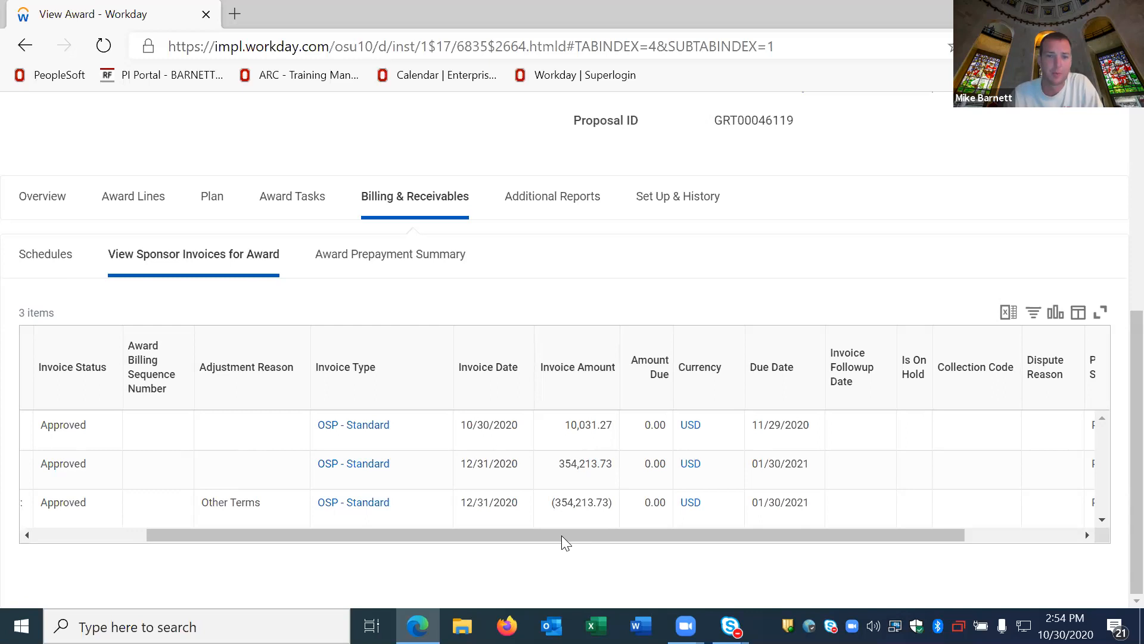
{"action": "left_click_drag", "start_coordinate": [561, 535], "coordinate": [258, 528]}
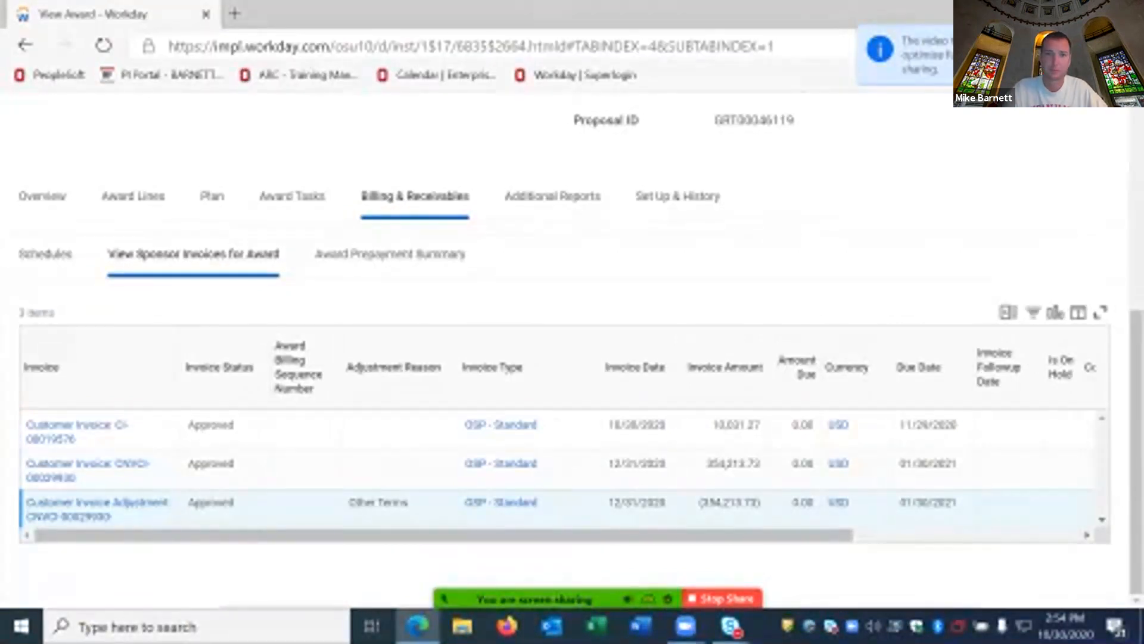
Step: Open the chat of the running Zoom meeting
{"action": "left_click", "coordinate": [951, 587]}
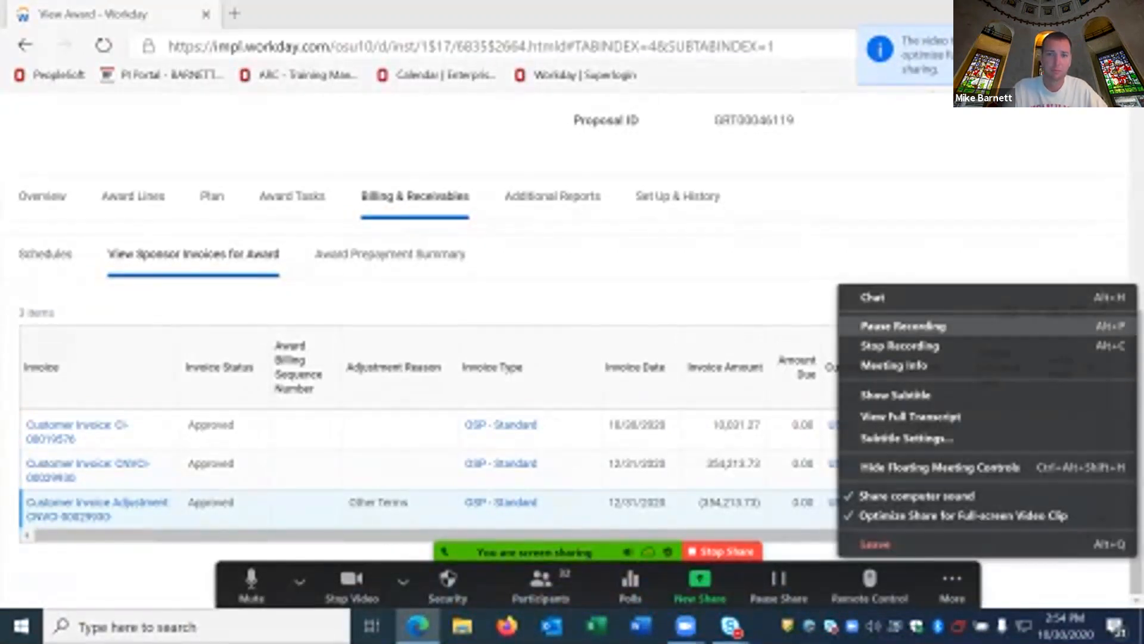
{"action": "left_click", "coordinate": [873, 298]}
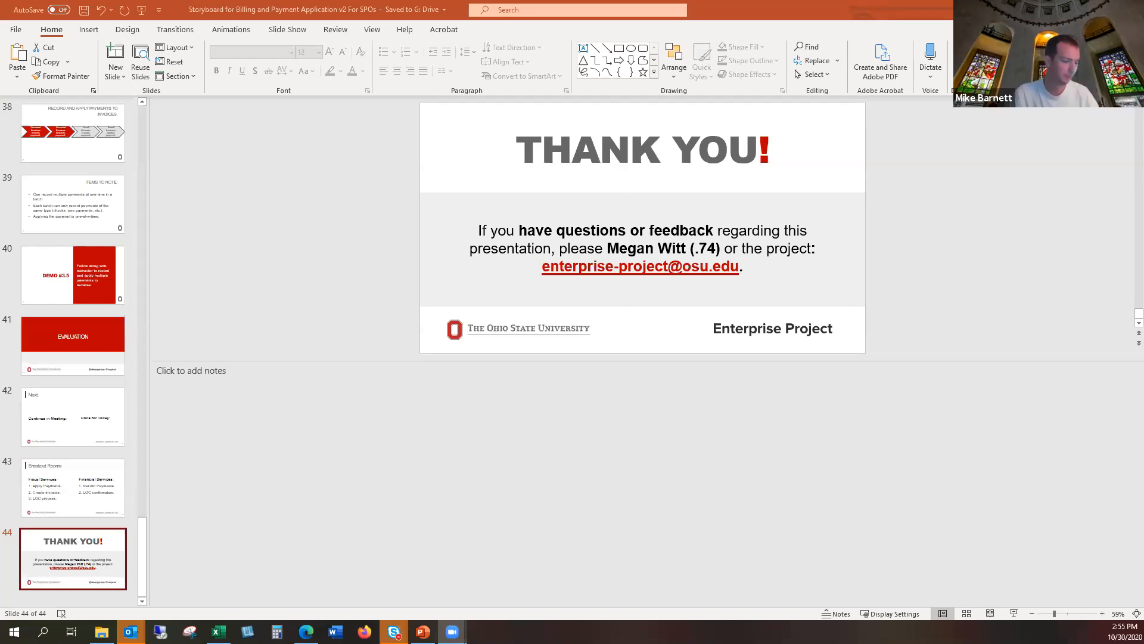
Step: Switch to PowerPoint and present the closing Thank You slide as a full-screen slide show
{"action": "left_click", "coordinate": [1014, 614]}
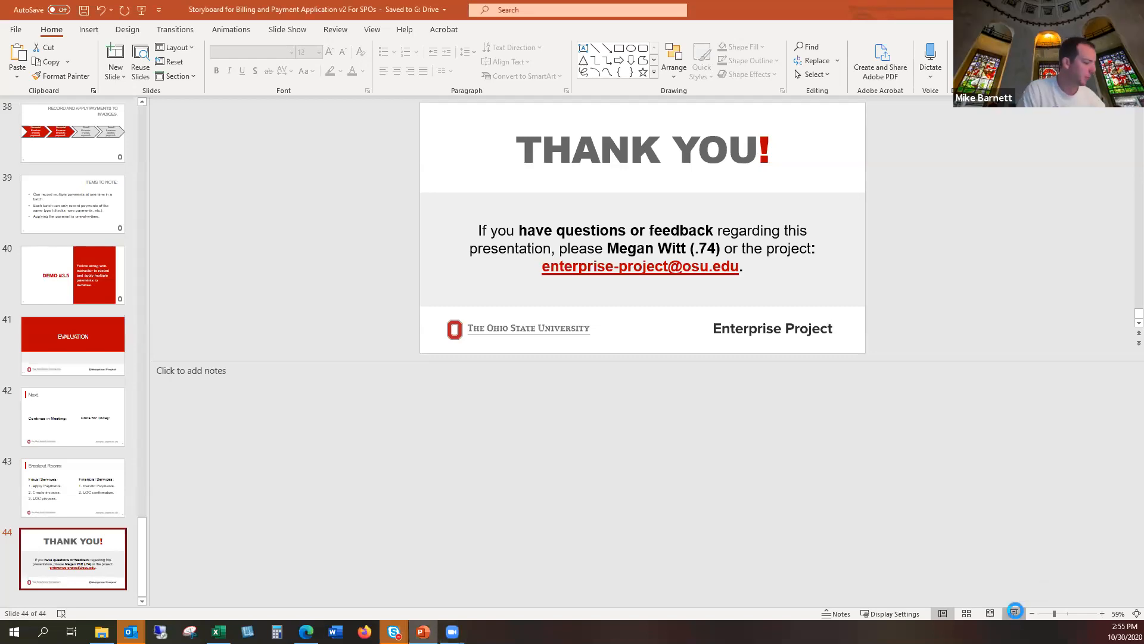
{"action": "left_click", "coordinate": [1013, 614]}
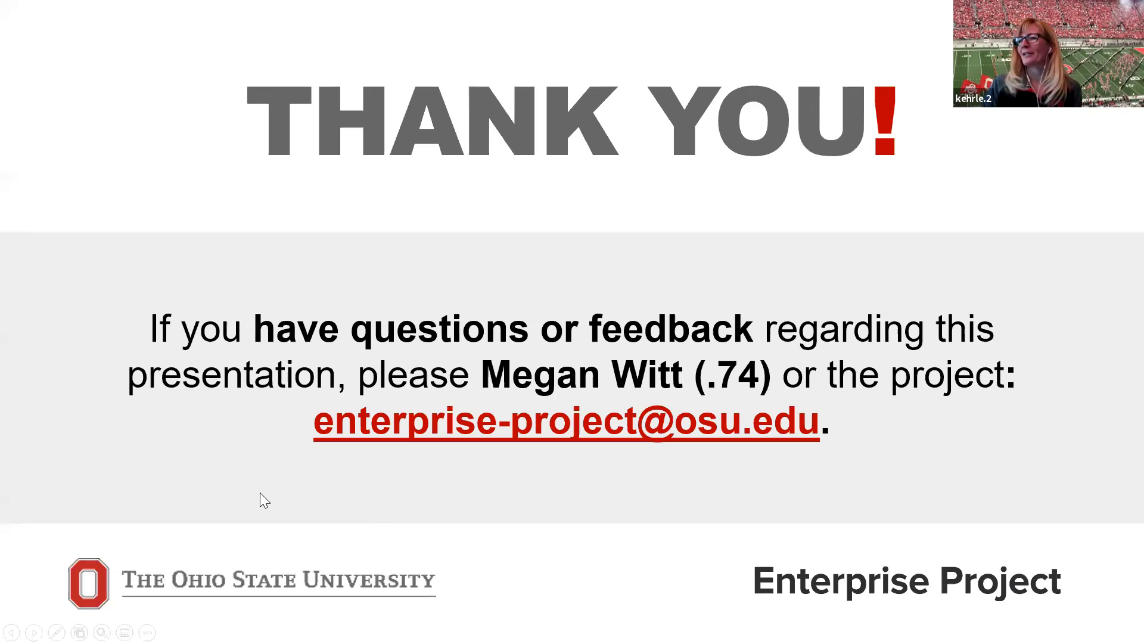